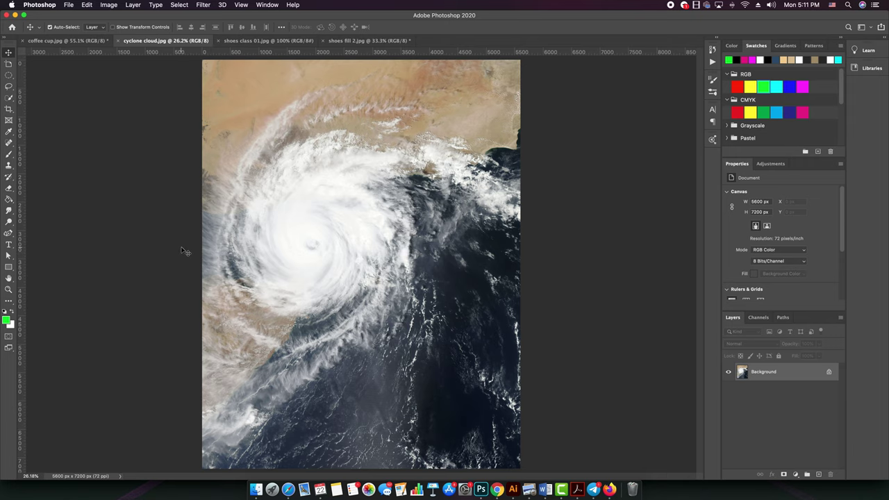
# - Compare the coffee cup photo with the cyclone image, ending on the cyclone
pyautogui.click(83, 41)
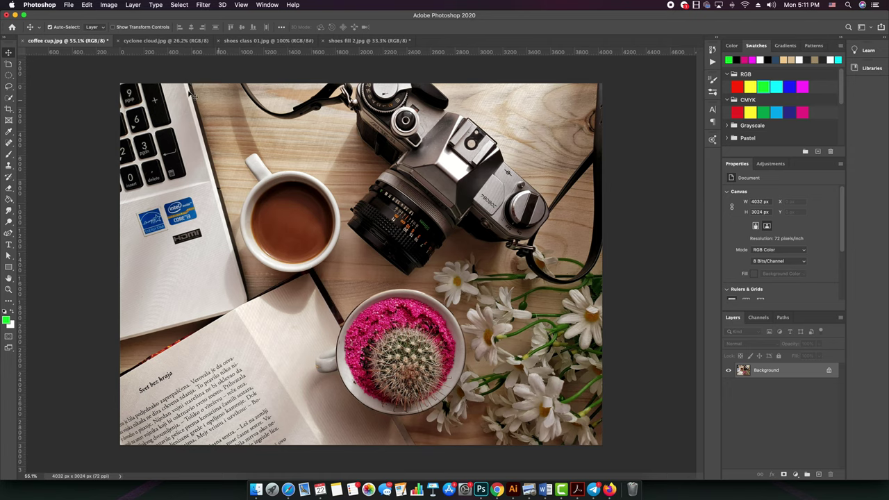
pyautogui.click(171, 41)
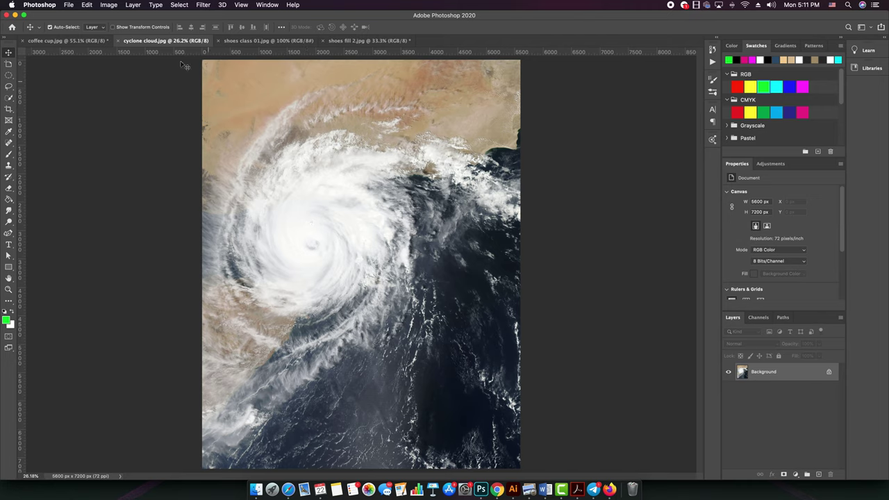
pyautogui.click(66, 41)
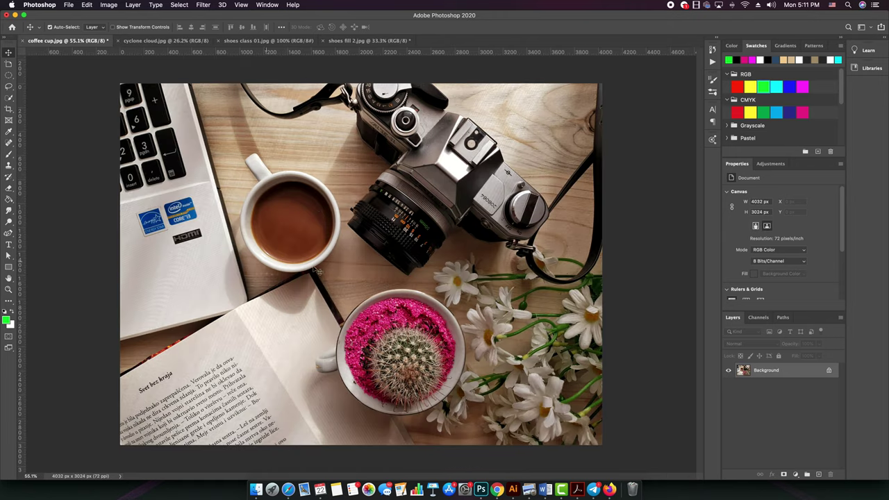
pyautogui.click(167, 41)
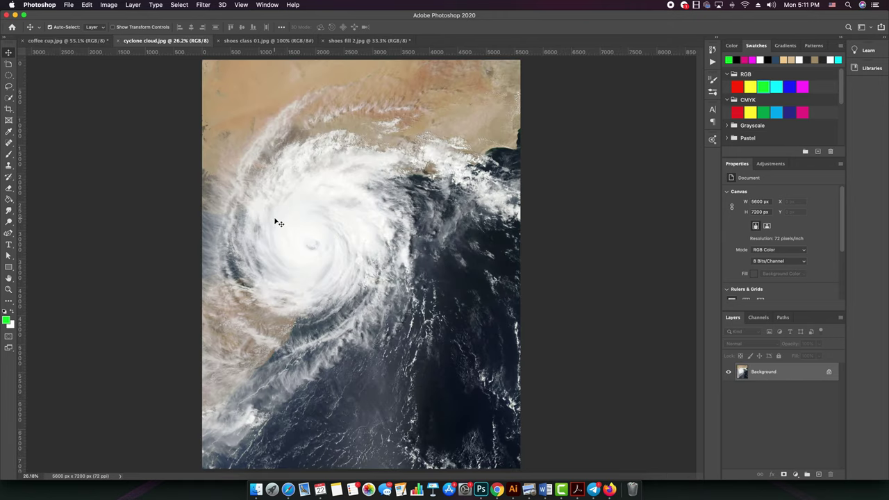
# - Draw an elliptical selection over the cyclone's eye, transform it and nudge it up and left
pyautogui.click(9, 76)
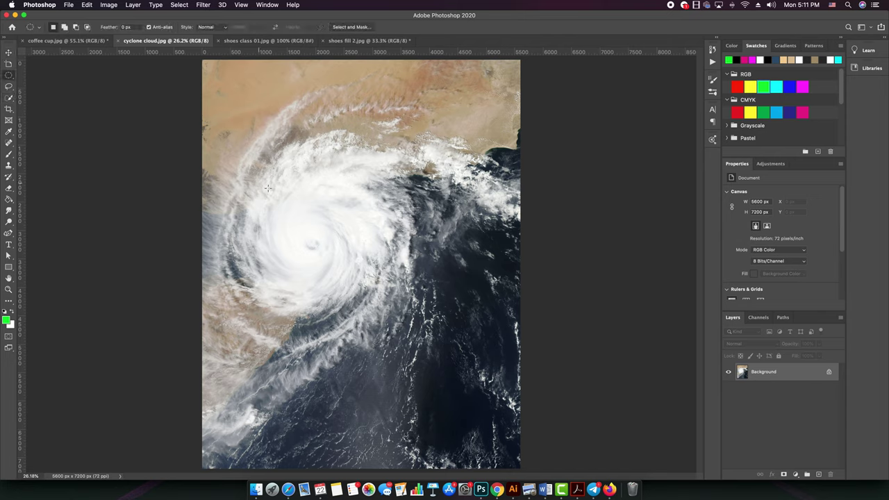
pyautogui.moveTo(260, 192); pyautogui.dragTo(405, 313)
pyautogui.press('super+t')
pyautogui.click(313, 229)
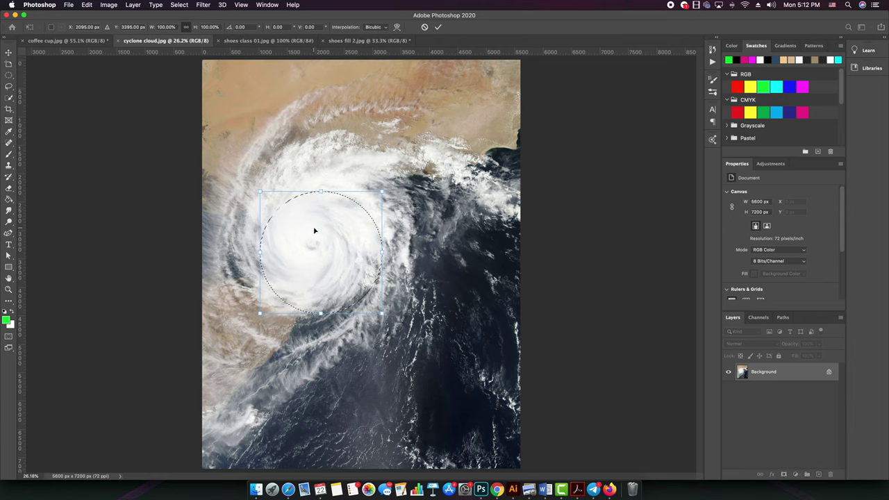
pyautogui.press('Return')
pyautogui.hotkey('shift', 'Up')
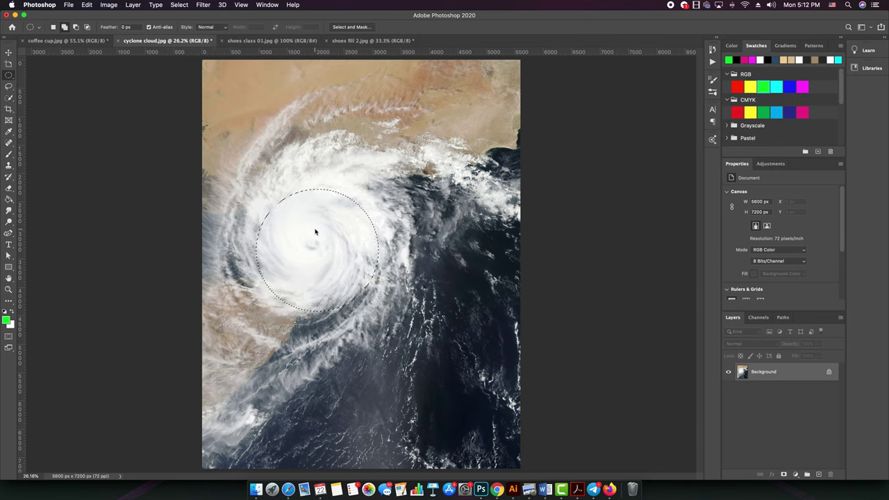
pyautogui.hotkey('shift', 'Left')
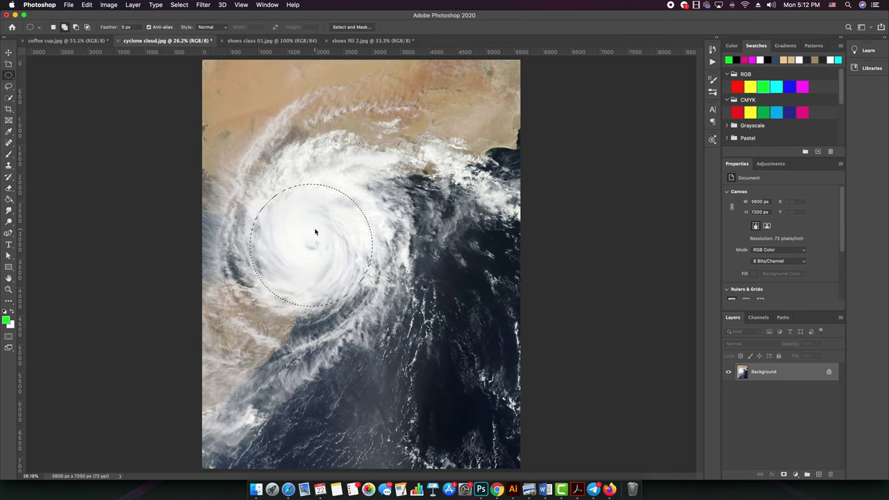
pyautogui.hotkey('shift', 'Up')
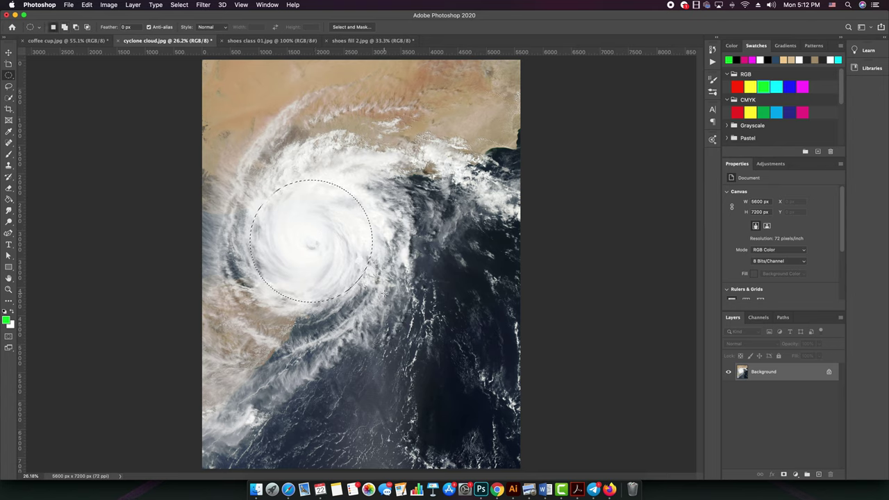
pyautogui.press('shift')
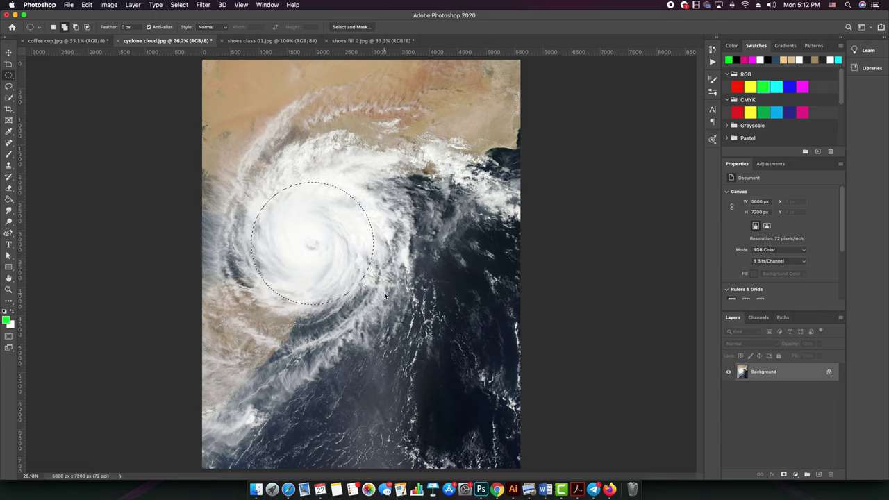
# - Redraw a larger circle tightly around the eye and copy it onto a new Layer 1
pyautogui.press('super+d')
pyautogui.moveTo(300, 237); pyautogui.dragTo(444, 340)
pyautogui.press('super+d')
pyautogui.moveTo(285, 214); pyautogui.dragTo(415, 345)
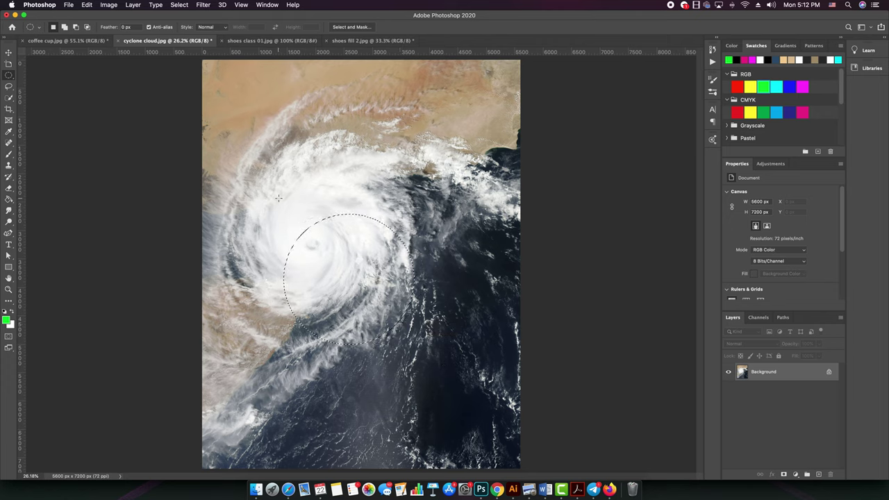
pyautogui.moveTo(262, 196); pyautogui.dragTo(286, 221)
pyautogui.moveTo(354, 291); pyautogui.dragTo(413, 343)
pyautogui.moveTo(260, 189); pyautogui.dragTo(270, 203)
pyautogui.moveTo(362, 295); pyautogui.dragTo(378, 316)
pyautogui.press('shift')
pyautogui.click(819, 474)
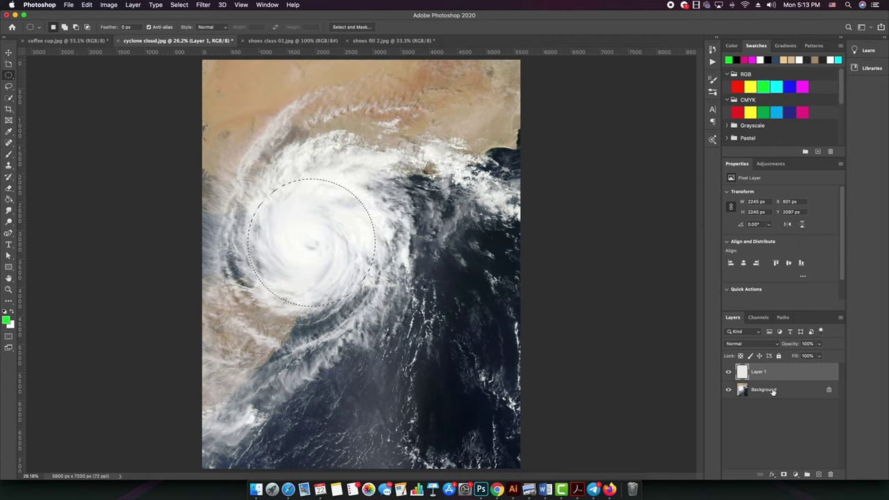
# - Select the Background layer, then switch to the coffee cup.jpg document
pyautogui.click(762, 393)
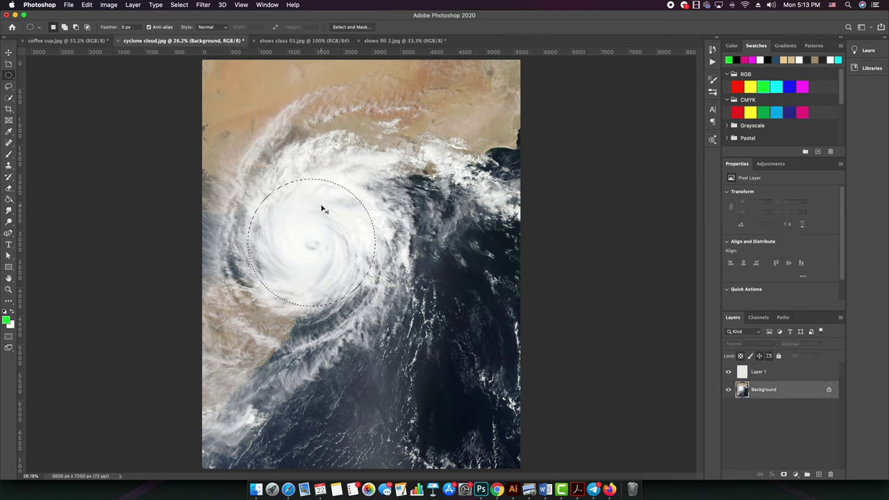
pyautogui.click(67, 40)
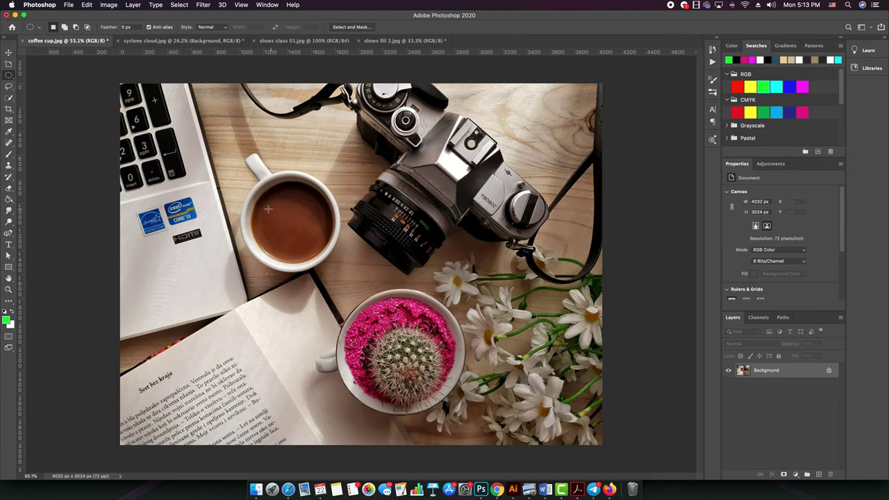
# - Paste the cyclone circle into coffee cup.jpg and shrink it down over the cup
pyautogui.press('super+v')
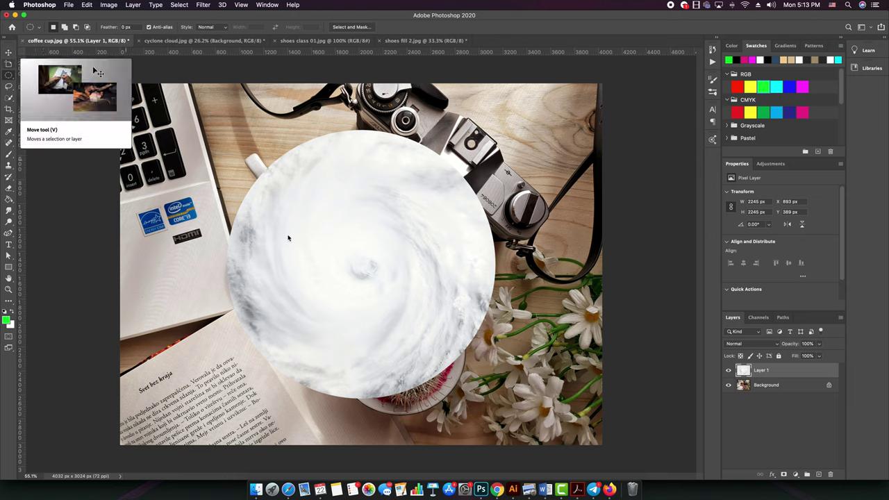
pyautogui.press('v')
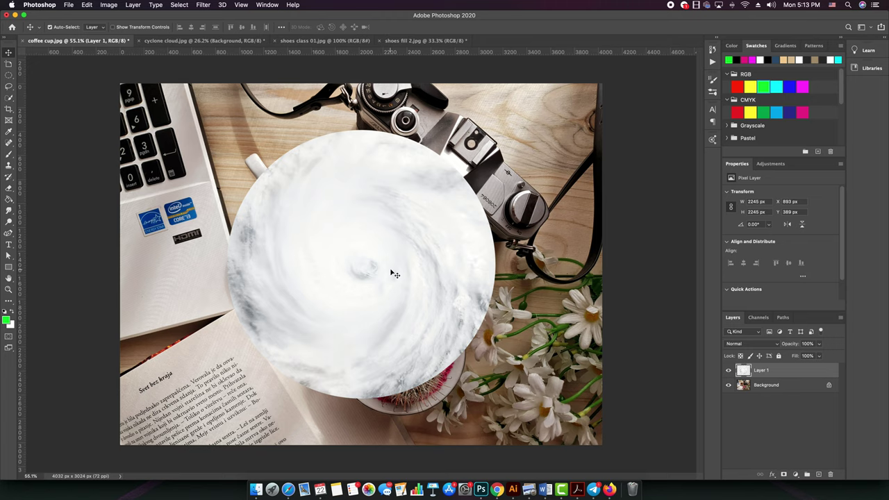
pyautogui.press('super+t')
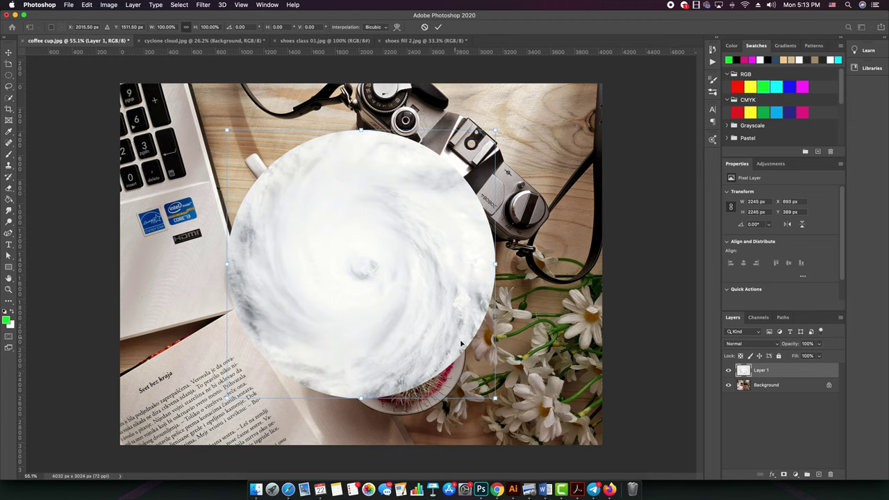
pyautogui.moveTo(495, 398); pyautogui.dragTo(355, 257)
pyautogui.moveTo(292, 212); pyautogui.dragTo(312, 256)
pyautogui.moveTo(372, 304); pyautogui.dragTo(336, 268)
pyautogui.moveTo(242, 174); pyautogui.dragTo(245, 177)
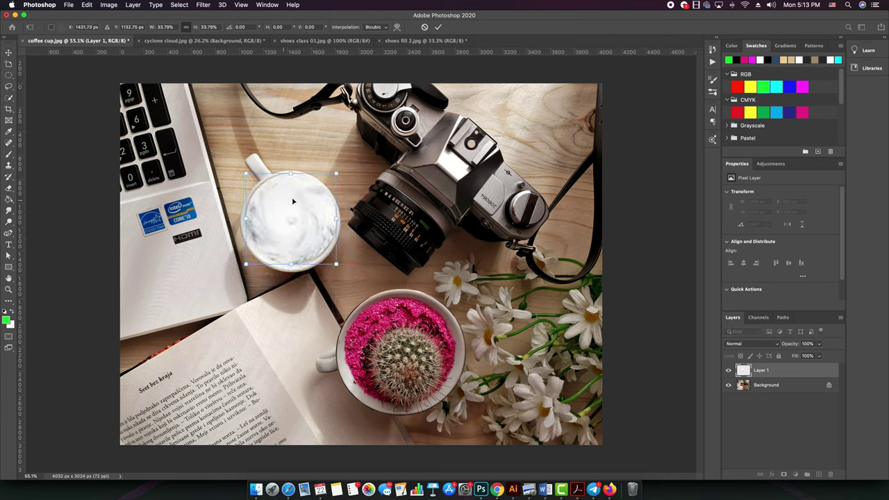
pyautogui.moveTo(337, 176); pyautogui.dragTo(331, 182)
pyautogui.moveTo(309, 222); pyautogui.dragTo(321, 254)
# - Zoom in and fine-tune the circle to about 701 × 700 px filling the cup, then apply
pyautogui.press('super+plus')
pyautogui.scroll(5, 246, 208)
pyautogui.moveTo(502, 383); pyautogui.dragTo(508, 390)
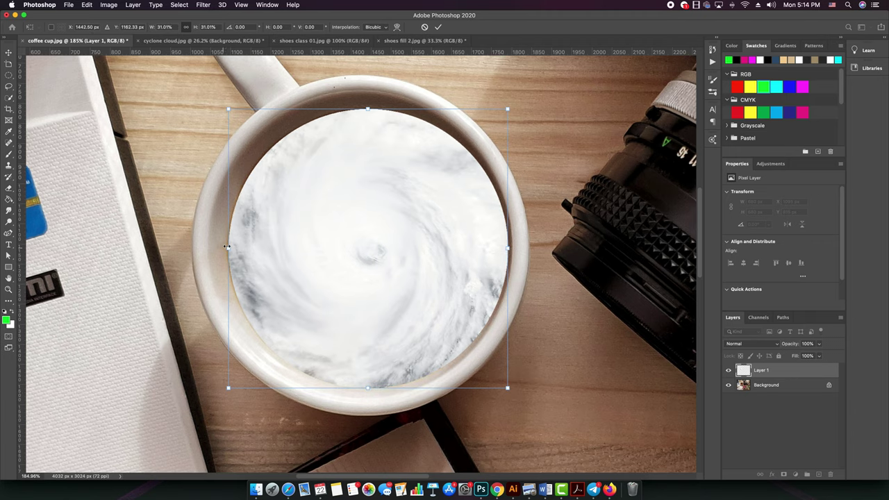
pyautogui.moveTo(228, 109); pyautogui.dragTo(226, 107)
pyautogui.scroll(-6, 290, 221)
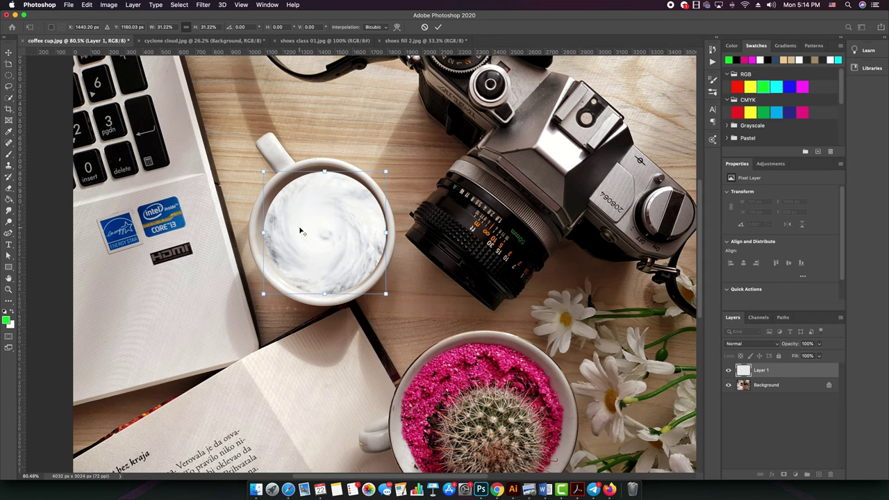
pyautogui.press('Return')
pyautogui.scroll(-5, 305, 231)
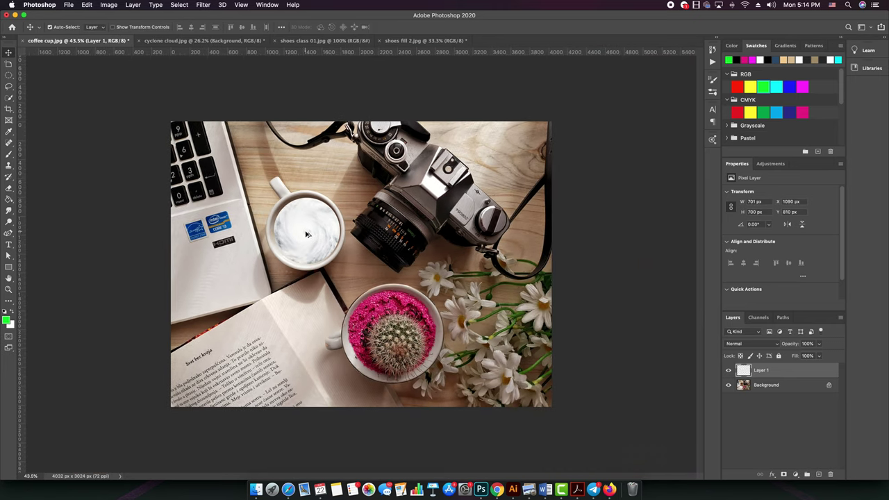
pyautogui.scroll(2, 308, 233)
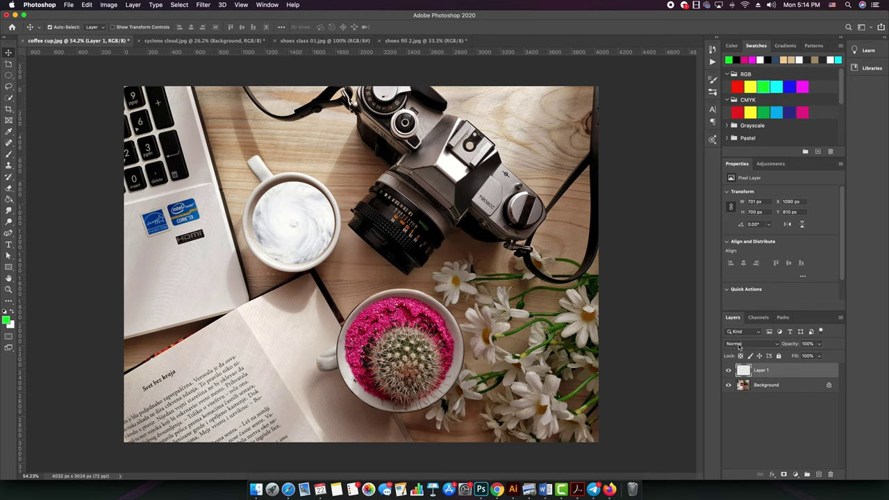
# - Set Layer 1's blend mode to Color Burn and toggle its visibility to compare
pyautogui.click(774, 348)
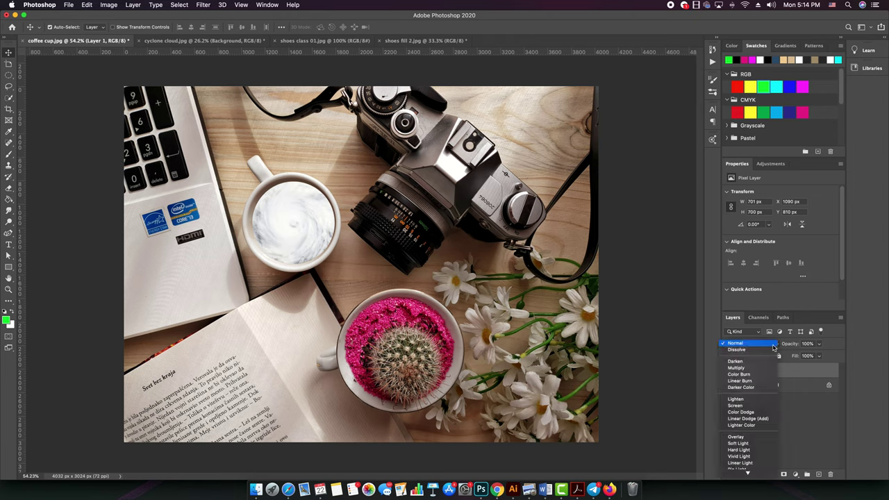
pyautogui.click(777, 346)
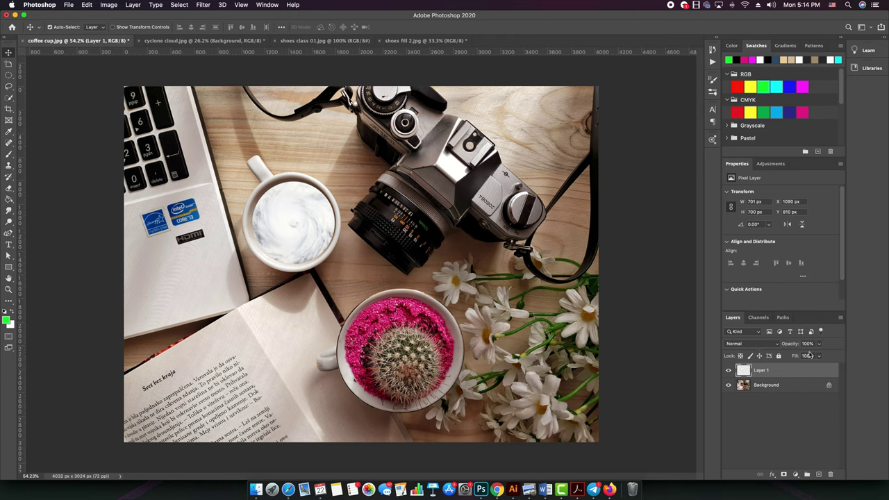
pyautogui.moveTo(788, 311); pyautogui.dragTo(786, 259)
pyautogui.click(760, 285)
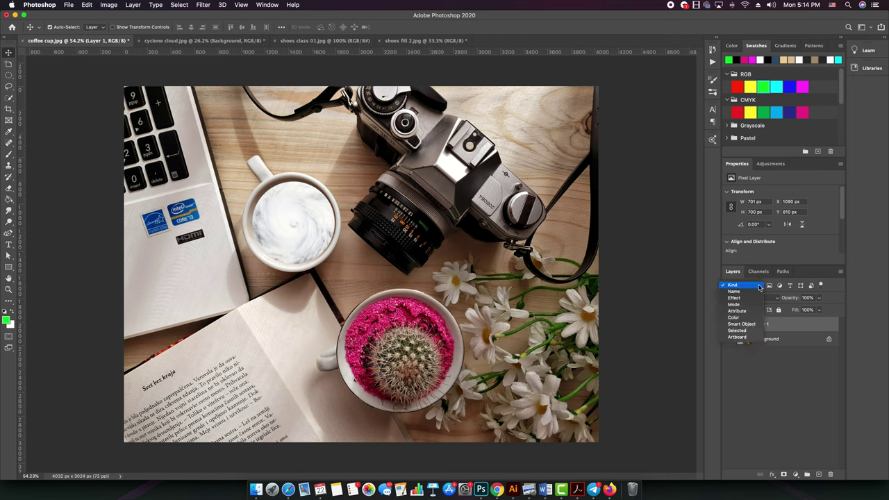
pyautogui.click(837, 293)
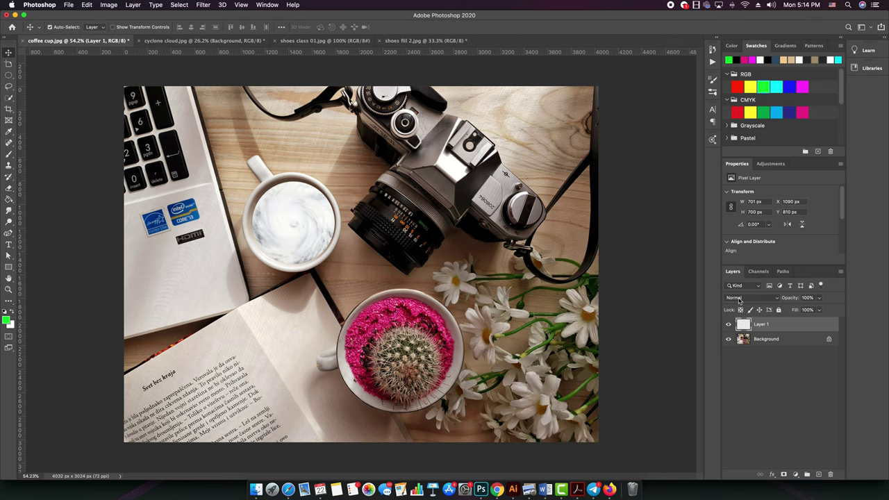
pyautogui.click(775, 300)
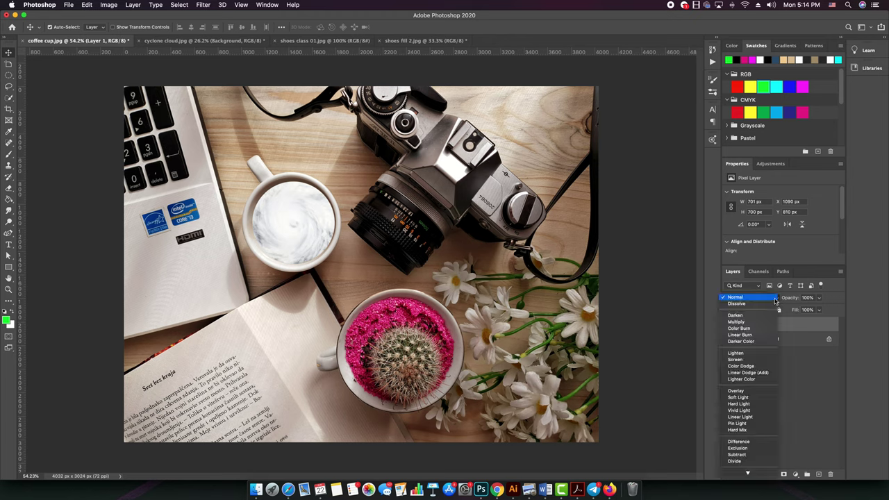
pyautogui.scroll(-1, 750, 326)
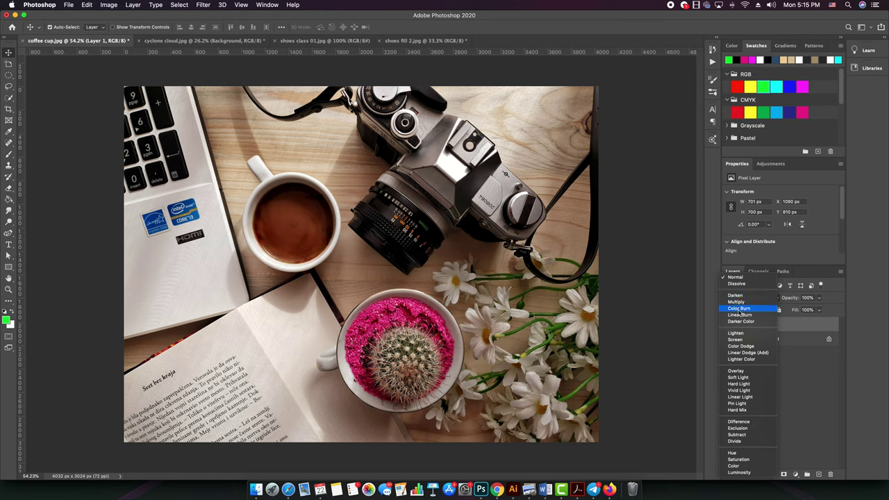
pyautogui.click(740, 309)
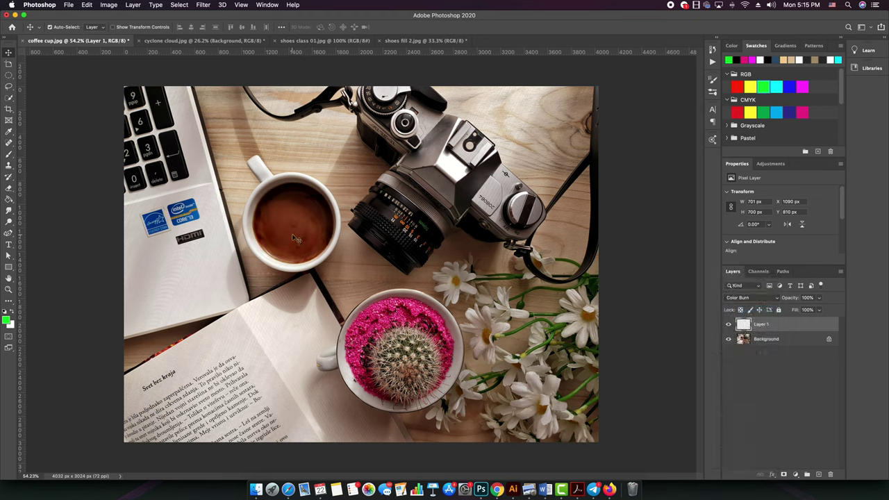
pyautogui.click(728, 324)
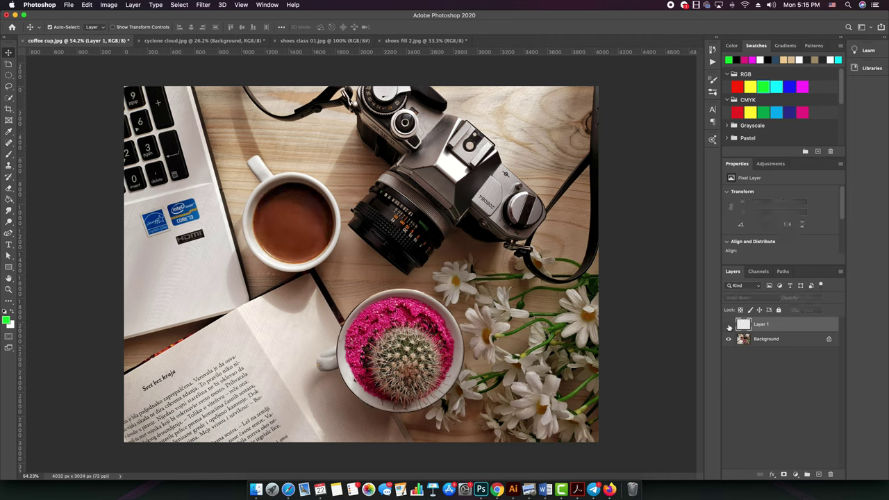
pyautogui.click(729, 325)
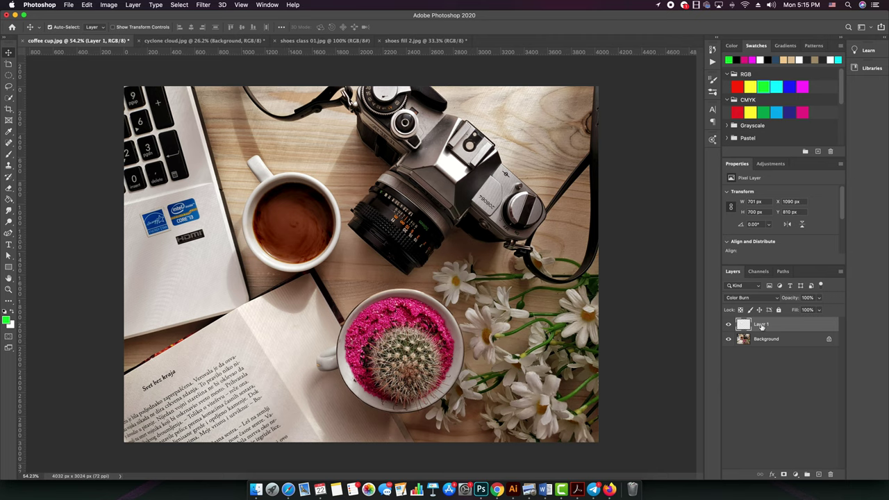
# - Add a Levels adjustment layer above Layer 1, keeping the Default preset
pyautogui.click(757, 165)
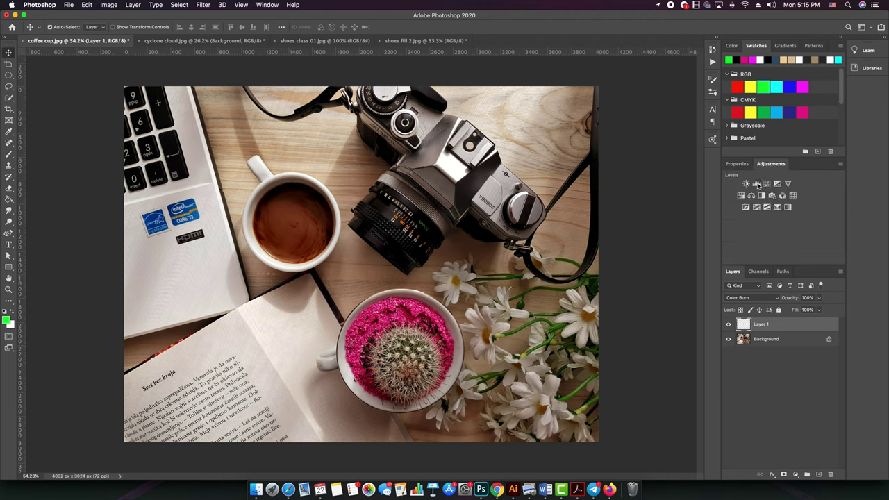
pyautogui.click(757, 184)
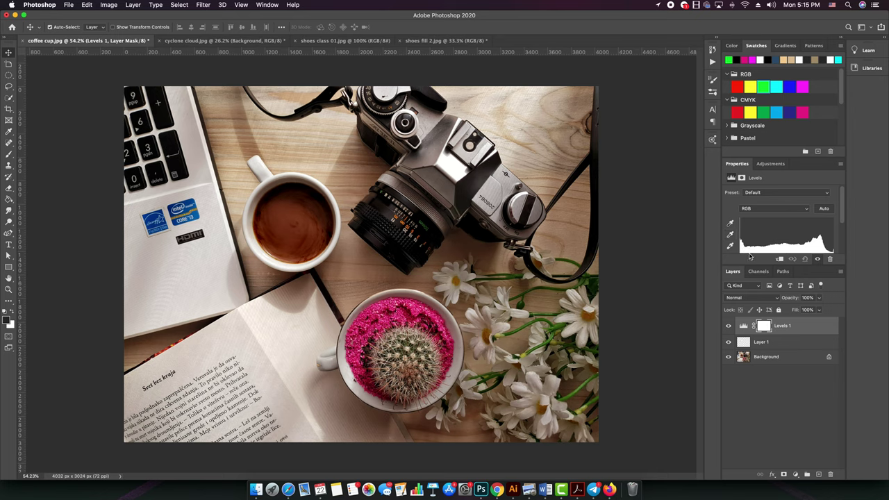
pyautogui.press('super+z')
pyautogui.click(764, 165)
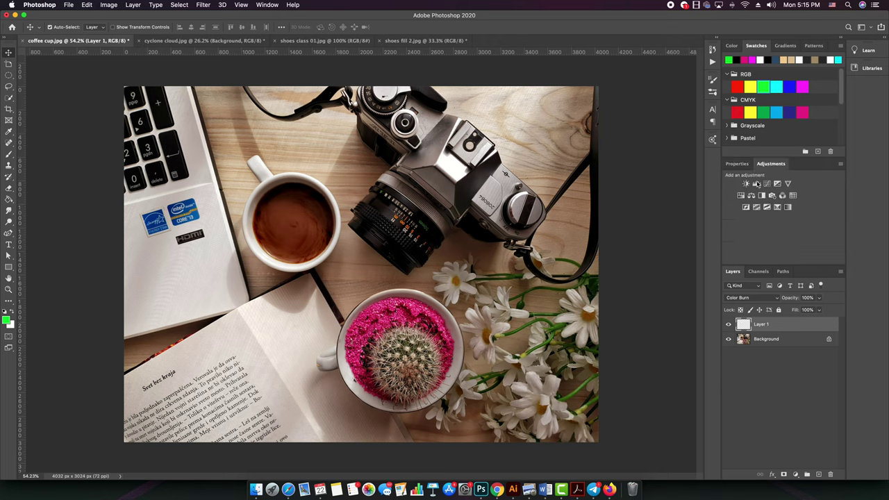
pyautogui.click(756, 184)
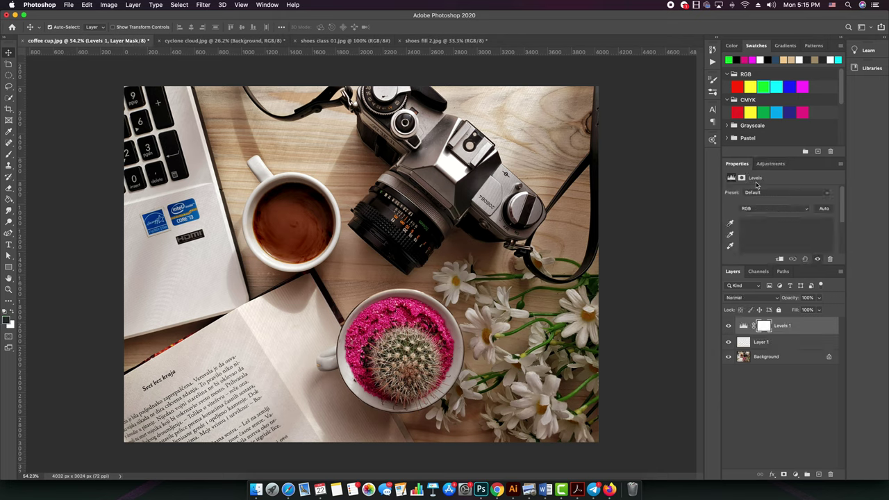
pyautogui.click(800, 194)
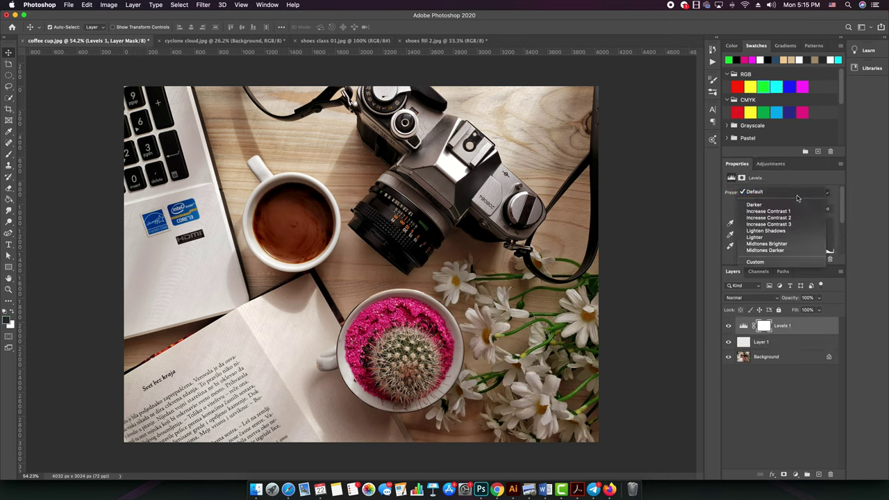
pyautogui.click(730, 206)
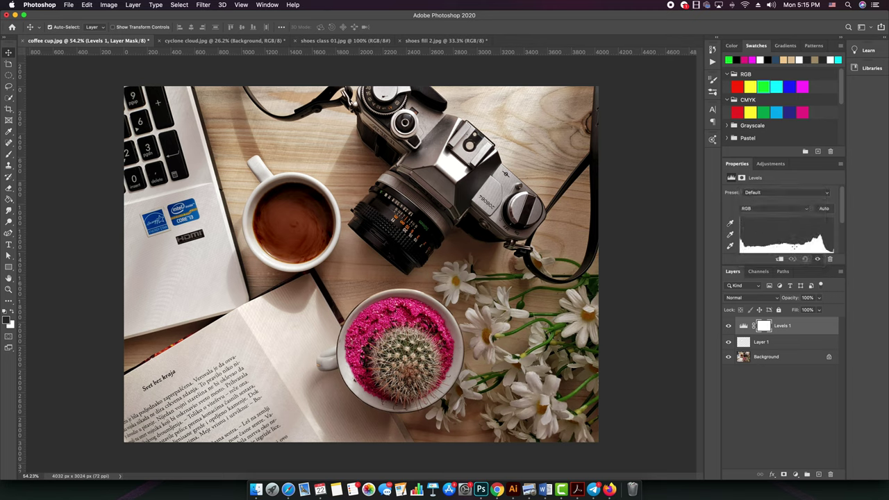
# - Set the Levels input sliders to 18, 1.00 and 215 for darker blacks and brighter whites
pyautogui.click(775, 344)
pyautogui.click(743, 327)
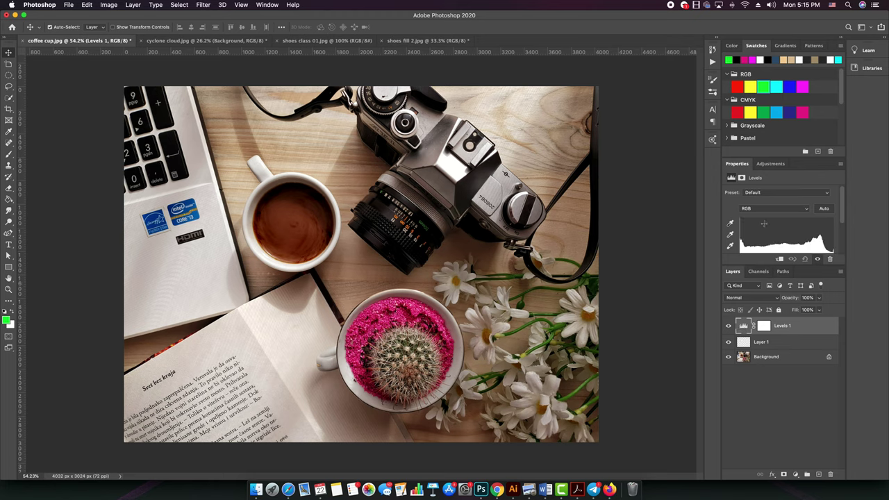
pyautogui.scroll(-1, 775, 226)
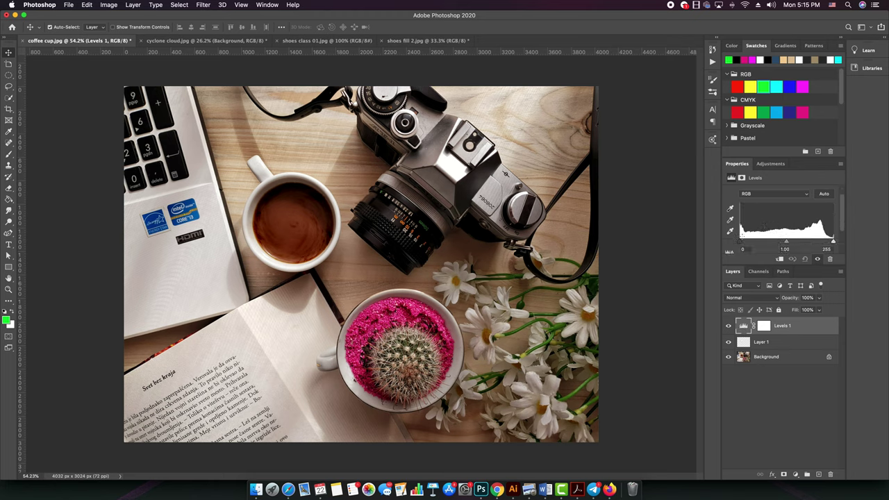
pyautogui.moveTo(742, 246); pyautogui.dragTo(747, 245)
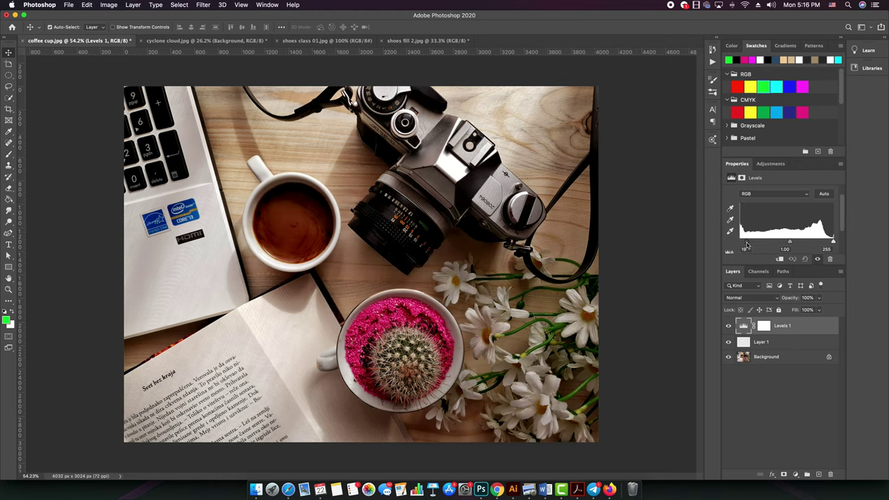
pyautogui.moveTo(833, 243); pyautogui.dragTo(817, 245)
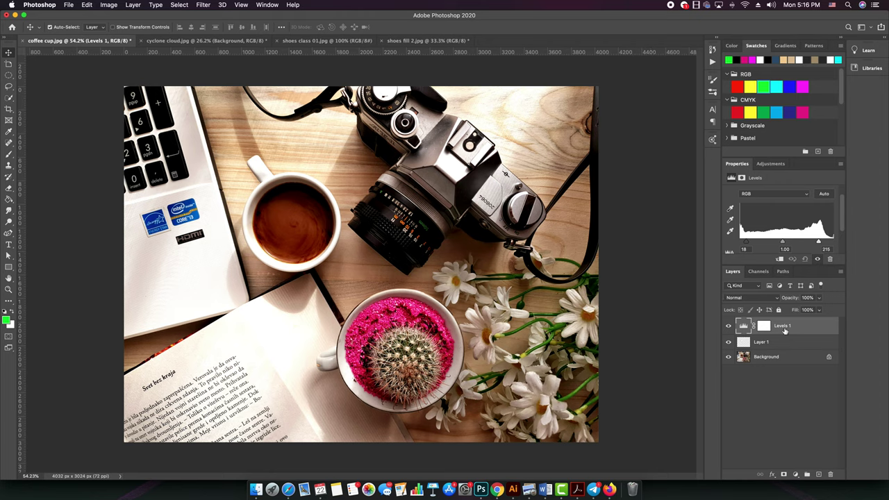
pyautogui.click(768, 344)
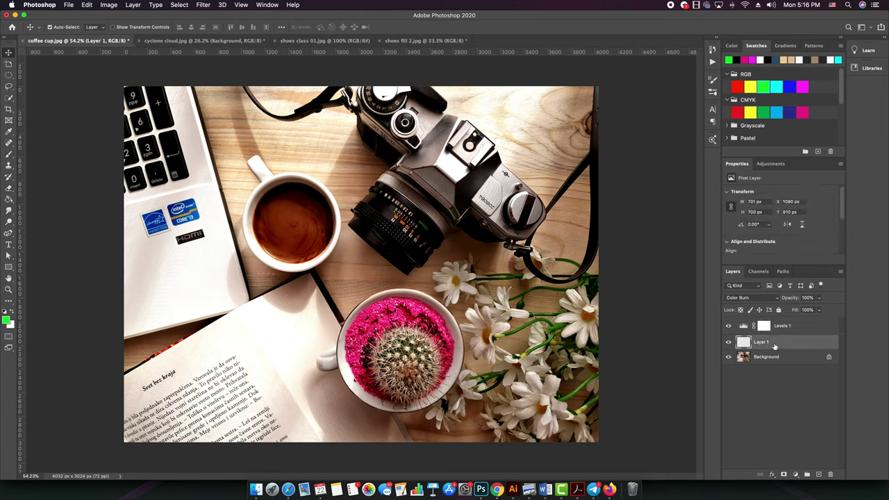
pyautogui.click(784, 326)
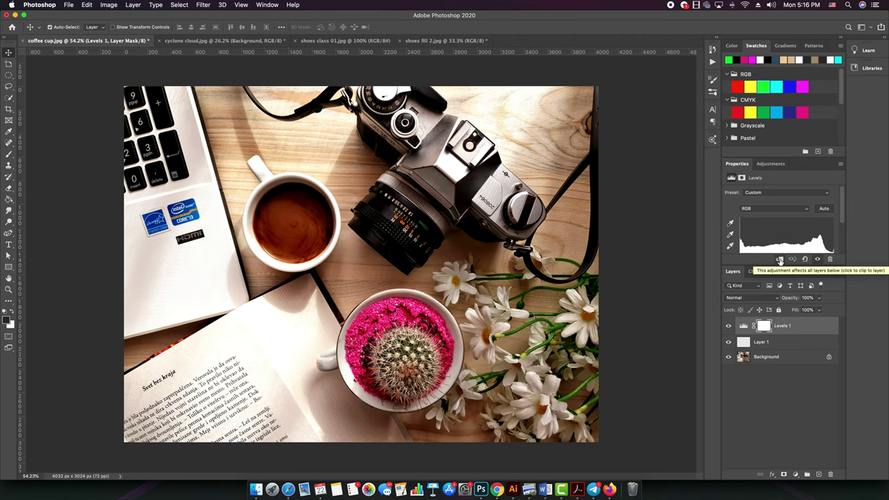
# - Clip the Levels adjustment to Layer 1 and enlarge the Properties panel
pyautogui.click(779, 260)
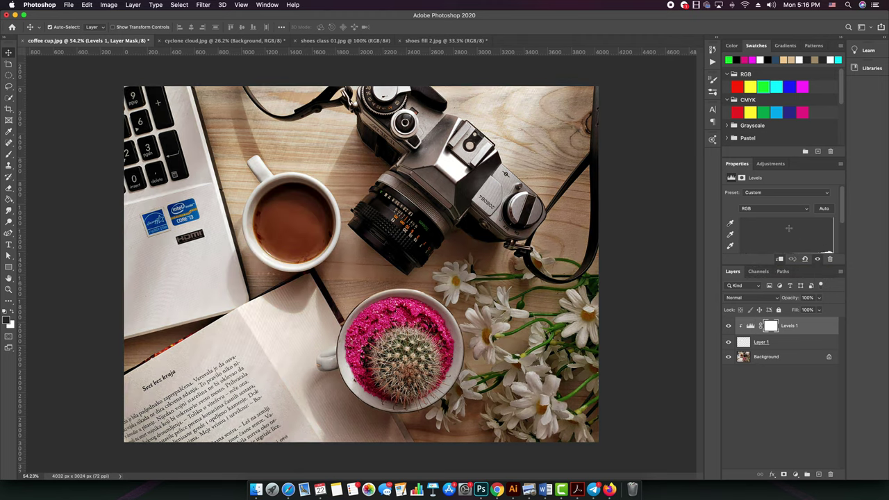
pyautogui.scroll(-3, 787, 224)
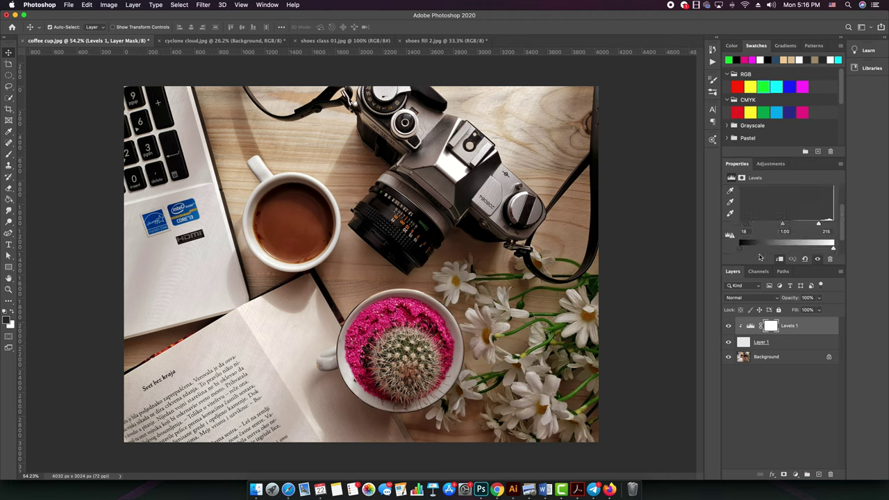
pyautogui.moveTo(758, 267); pyautogui.dragTo(759, 293)
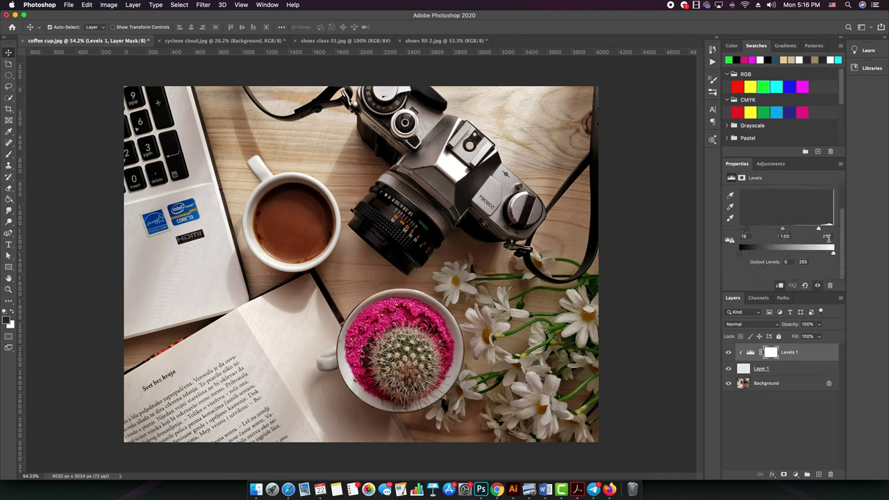
# - Set the Levels inputs to 39, 0.52 and 249, then deselect all layers
pyautogui.moveTo(818, 229)
pyautogui.mouseDown()
pyautogui.moveTo(785, 231)
pyautogui.moveTo(830, 231)
pyautogui.moveTo(803, 230)
pyautogui.moveTo(811, 229)
pyautogui.mouseUp()
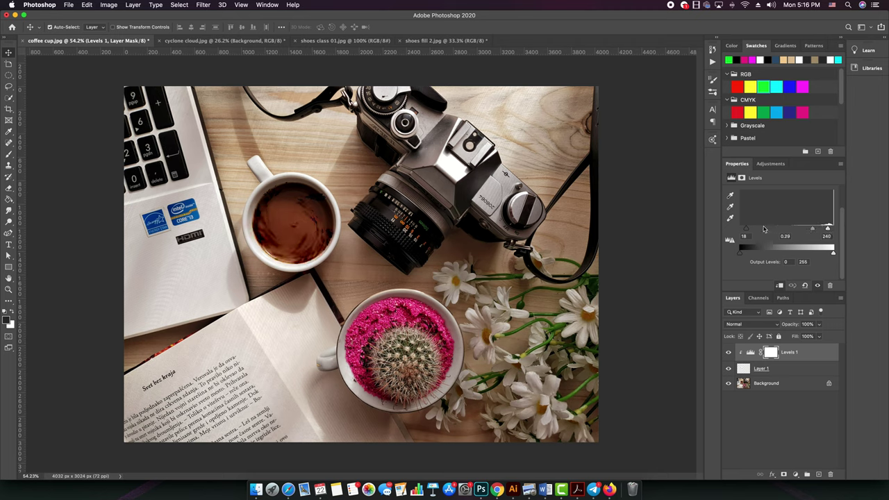
pyautogui.moveTo(747, 231); pyautogui.dragTo(760, 231)
pyautogui.moveTo(816, 230); pyautogui.dragTo(803, 232)
pyautogui.moveTo(827, 230); pyautogui.dragTo(831, 231)
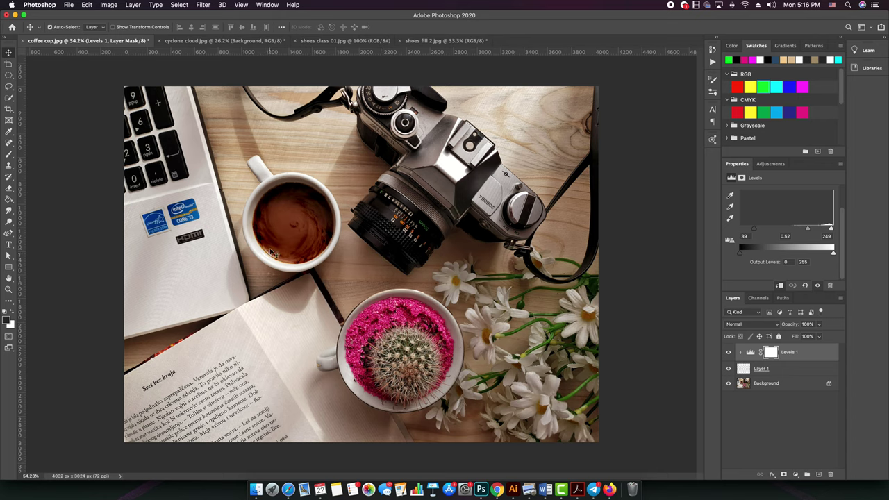
pyautogui.press('XF86MonBrightnessUp')
pyautogui.click(109, 193)
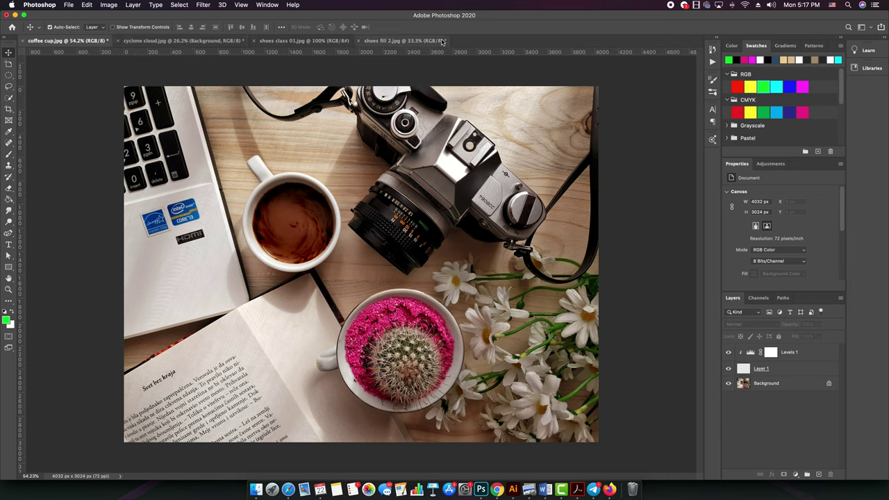
# - Create a new document using the Default Photoshop Size preset
pyautogui.click(68, 6)
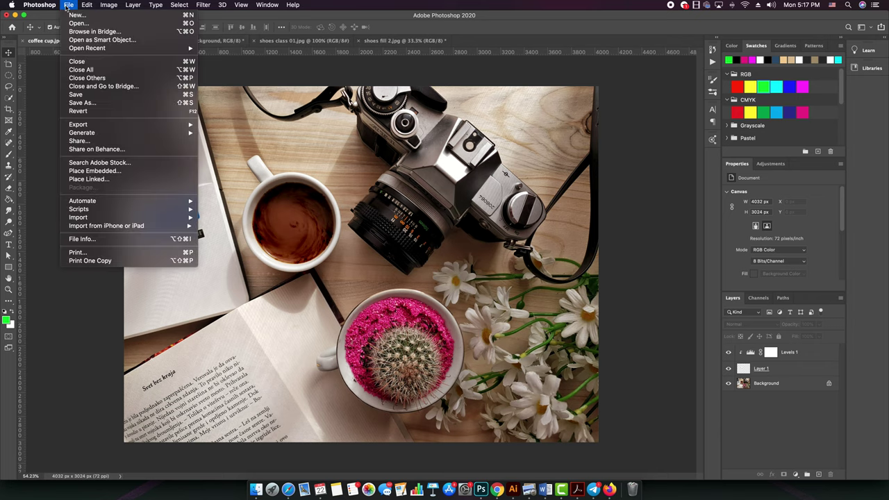
pyautogui.click(86, 16)
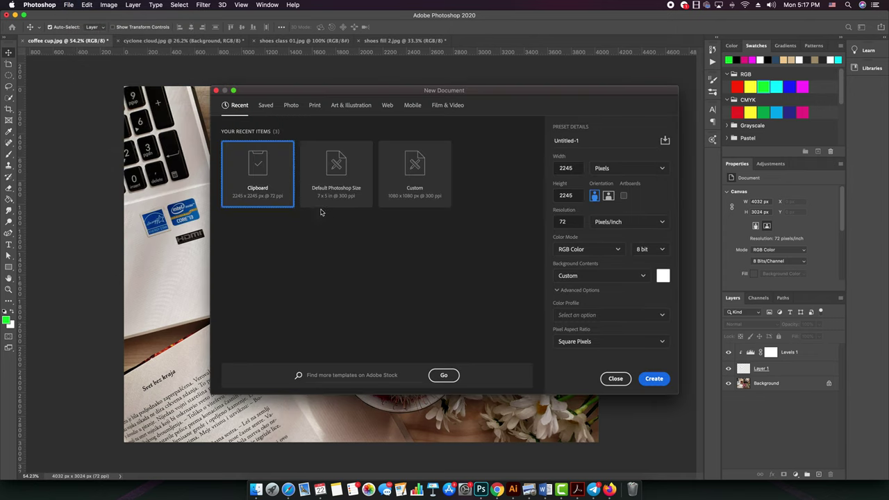
pyautogui.click(337, 181)
pyautogui.press('Return')
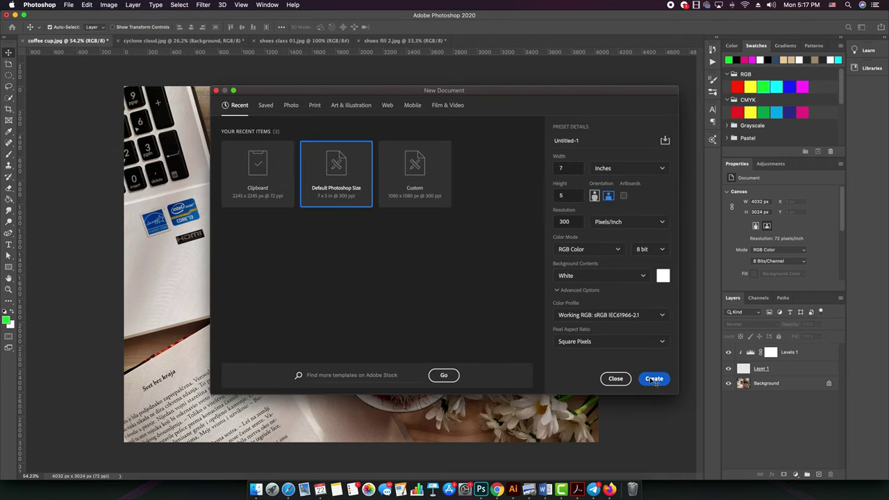
# - Draw a 666 px ellipse, fill it dark blue, and move it right of centre
pyautogui.moveTo(9, 267); pyautogui.dragTo(41, 281)
pyautogui.moveTo(241, 198); pyautogui.dragTo(385, 362)
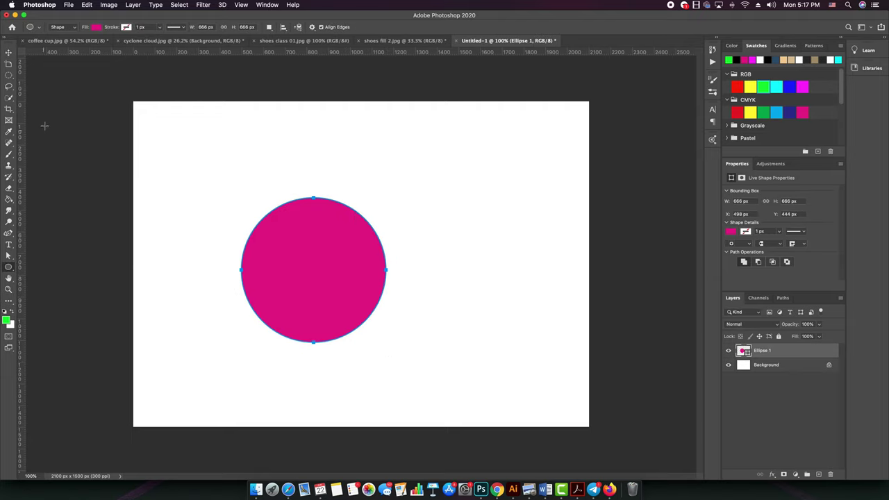
pyautogui.press('v')
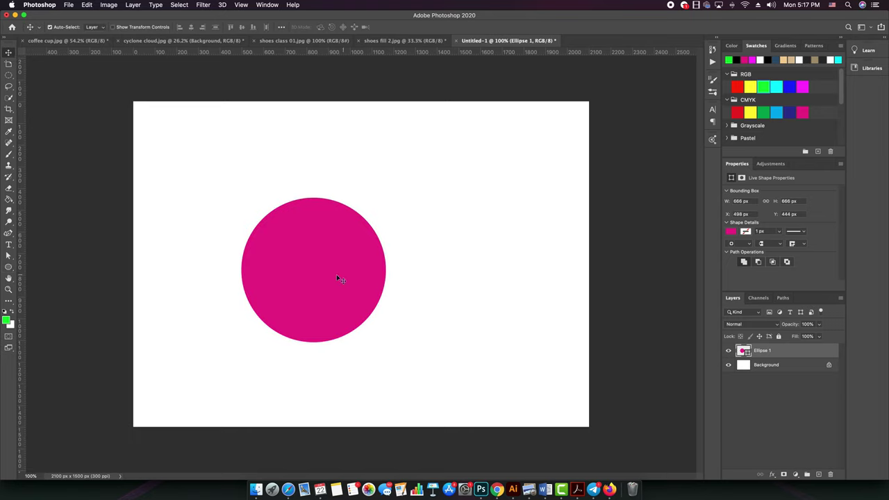
pyautogui.click(731, 232)
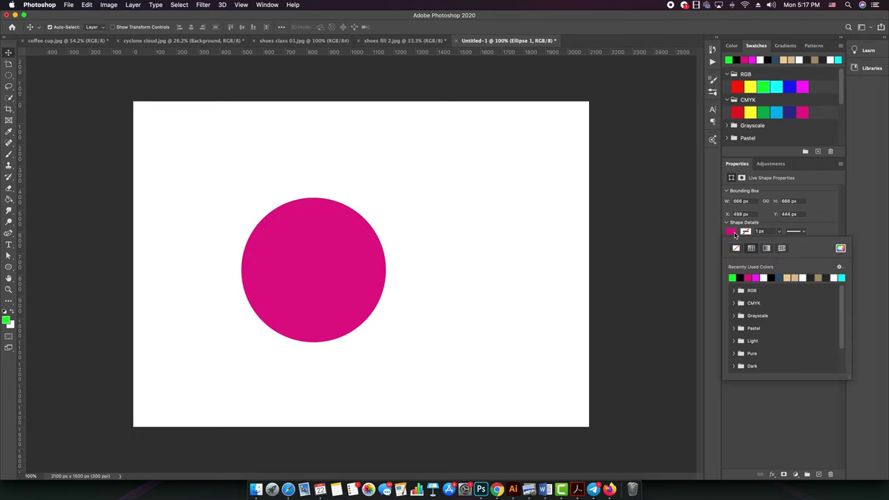
pyautogui.click(780, 277)
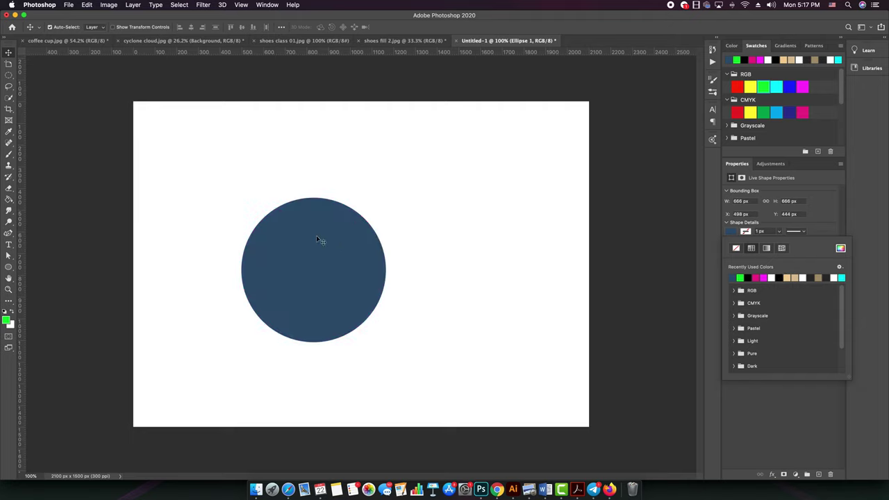
pyautogui.moveTo(313, 281); pyautogui.dragTo(449, 281)
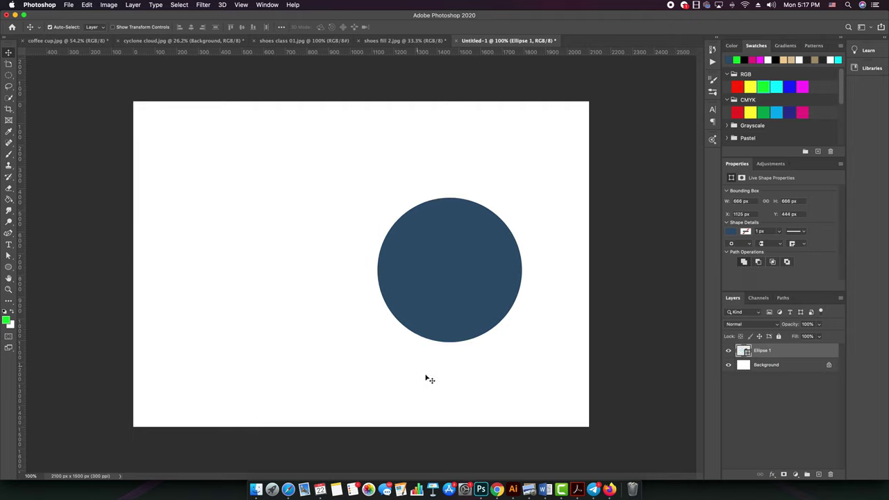
pyautogui.click(497, 490)
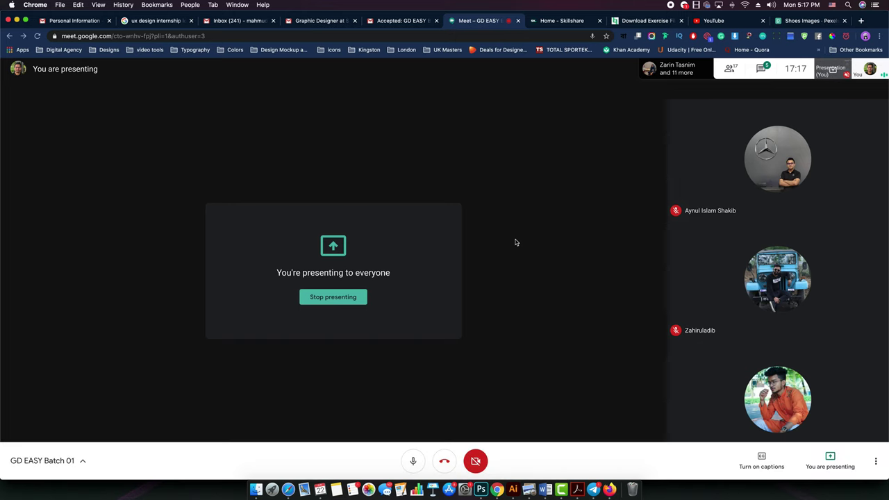
# - Open Amazon in a new browser tab and dismiss the break reminder overlay
pyautogui.press('super+t')
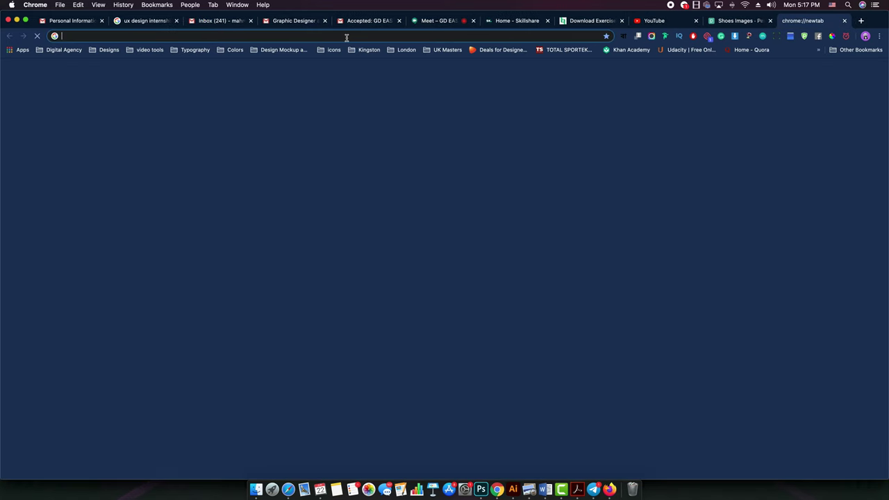
pyautogui.write('amazon')
pyautogui.press('Return')
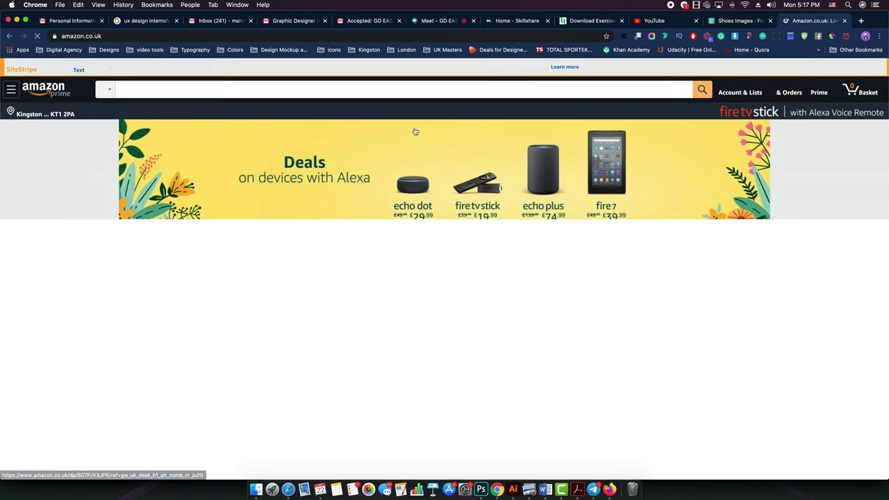
pyautogui.click(464, 303)
pyautogui.scroll(-10, 157, 269)
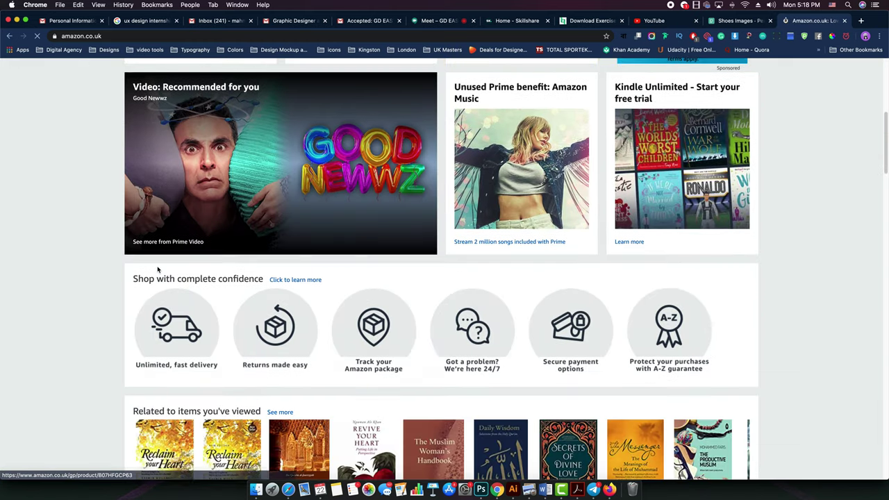
pyautogui.scroll(7, 159, 264)
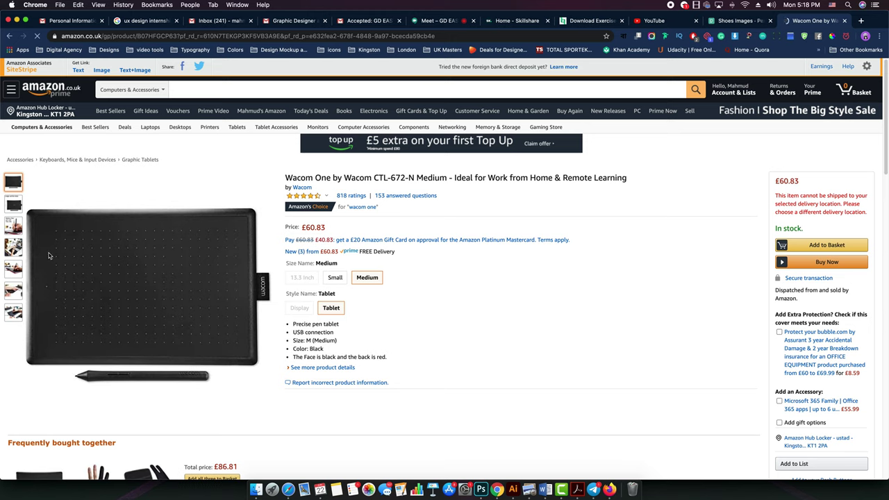
# - View the Wacom One CTL-672-N product photos and page, then return to Amazon's homepage
pyautogui.moveTo(12, 225)
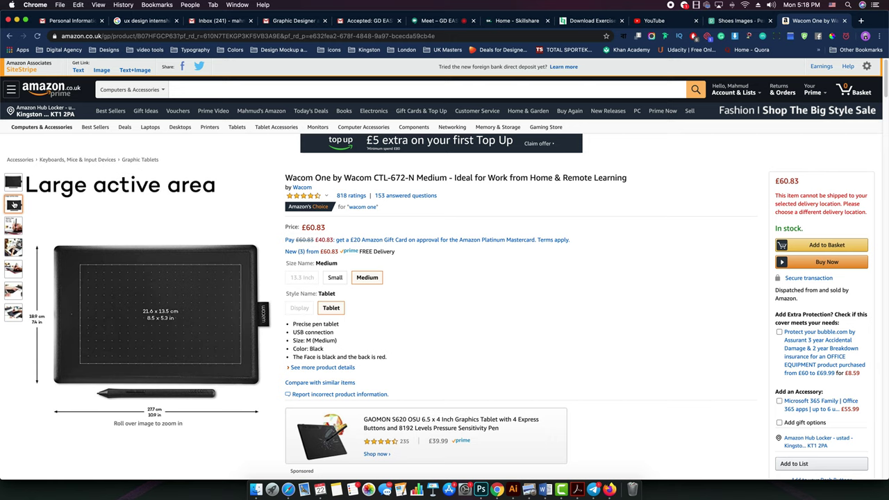
pyautogui.moveTo(15, 184)
pyautogui.moveTo(15, 202)
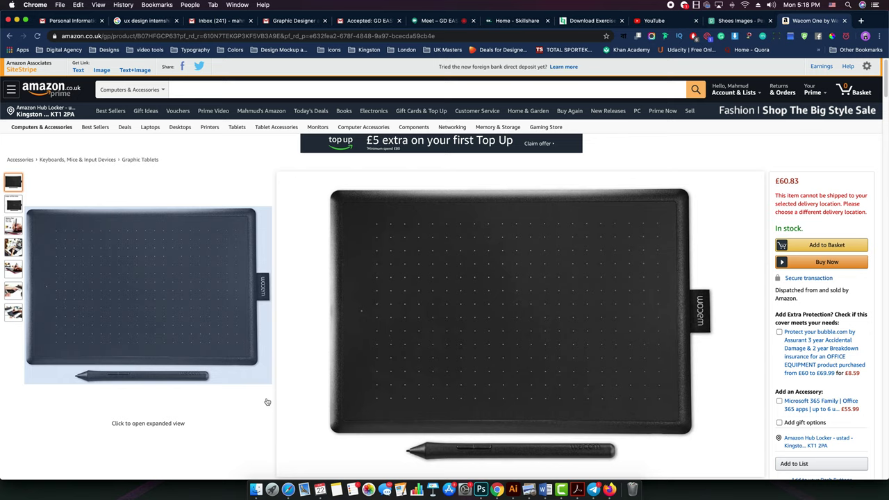
pyautogui.scroll(-2, 267, 401)
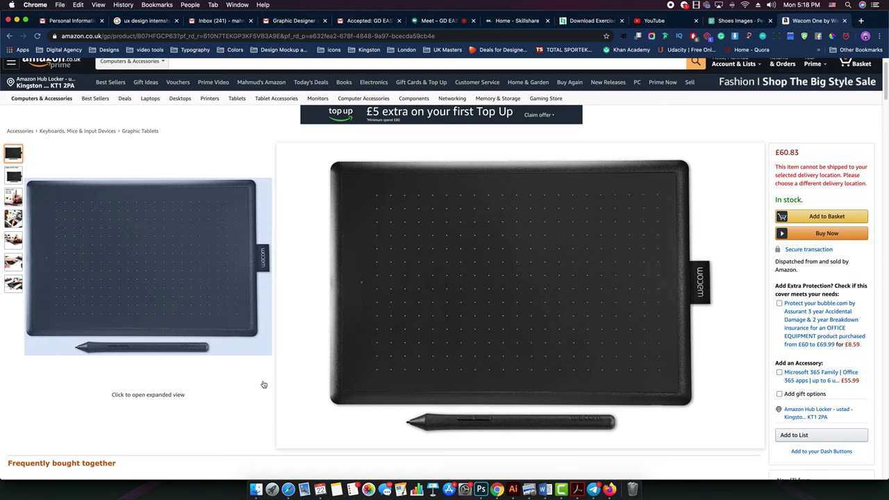
pyautogui.scroll(-2, 264, 385)
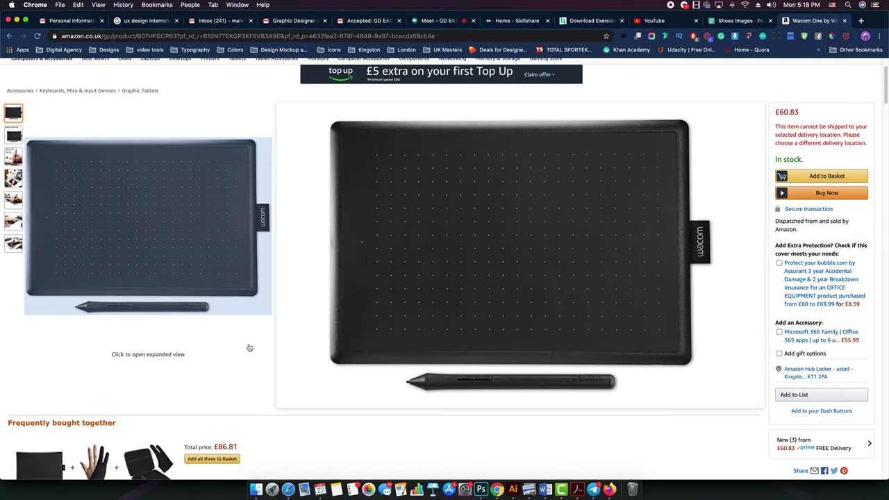
pyautogui.scroll(-5, 244, 352)
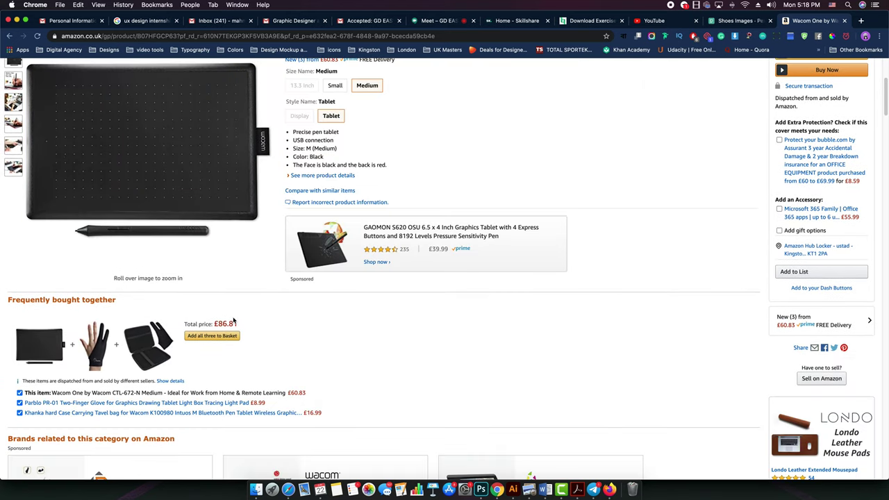
pyautogui.scroll(-6, 273, 268)
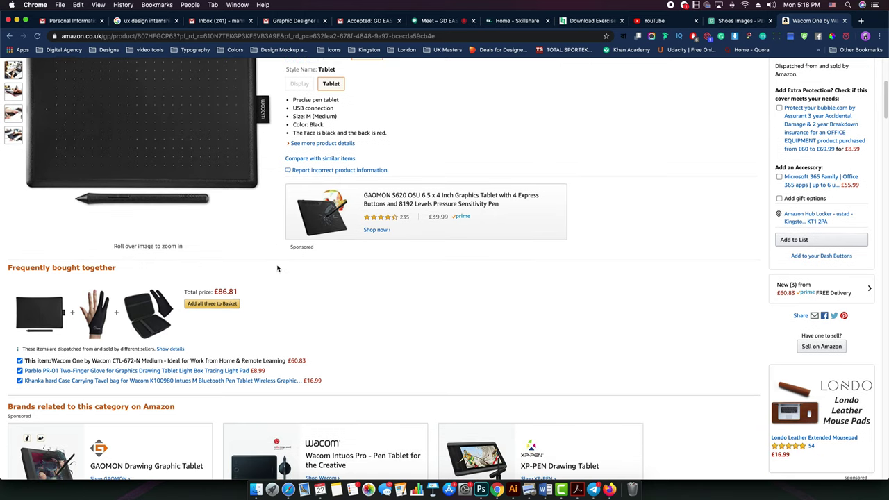
pyautogui.scroll(12, 274, 271)
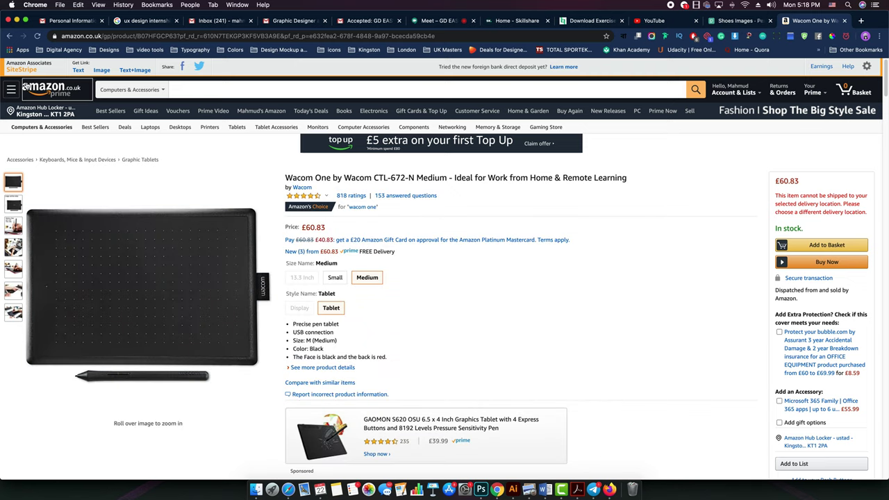
pyautogui.click(26, 85)
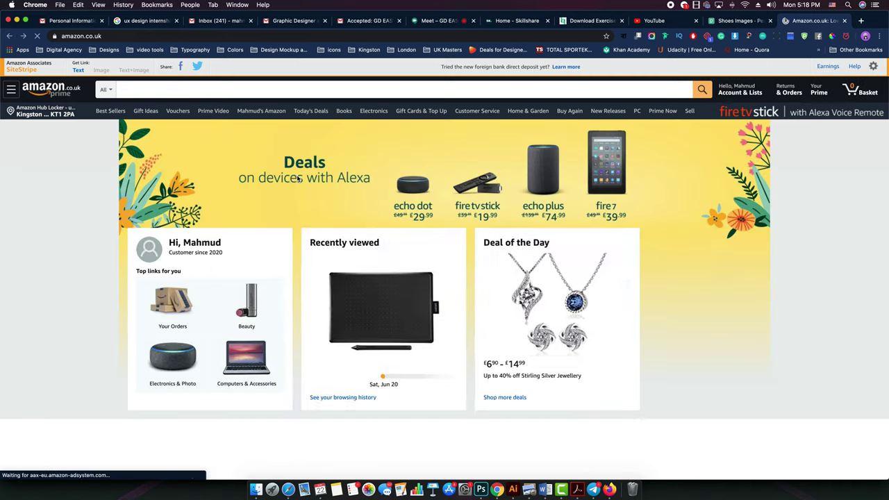
# - From Deal of the Day, view the £20.00 Tuscany Silver hinged hoop earrings' photos, then return to Google Meet
pyautogui.scroll(-3, 431, 254)
pyautogui.click(518, 221)
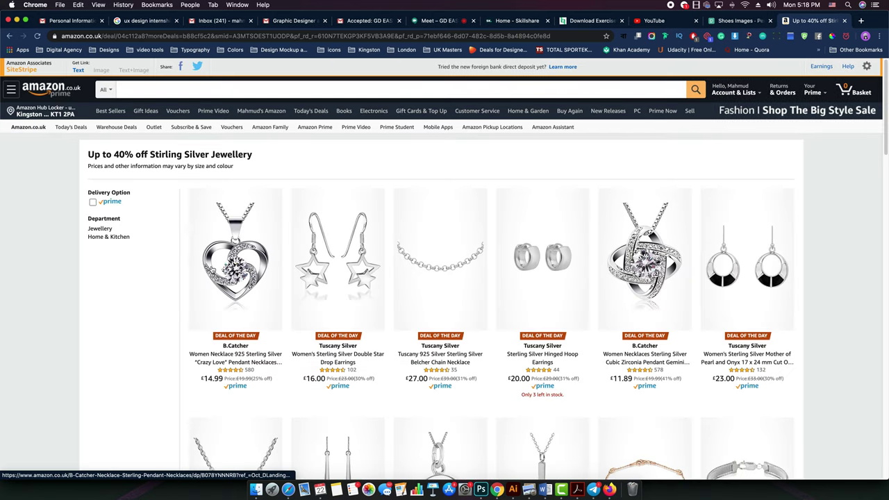
pyautogui.click(556, 265)
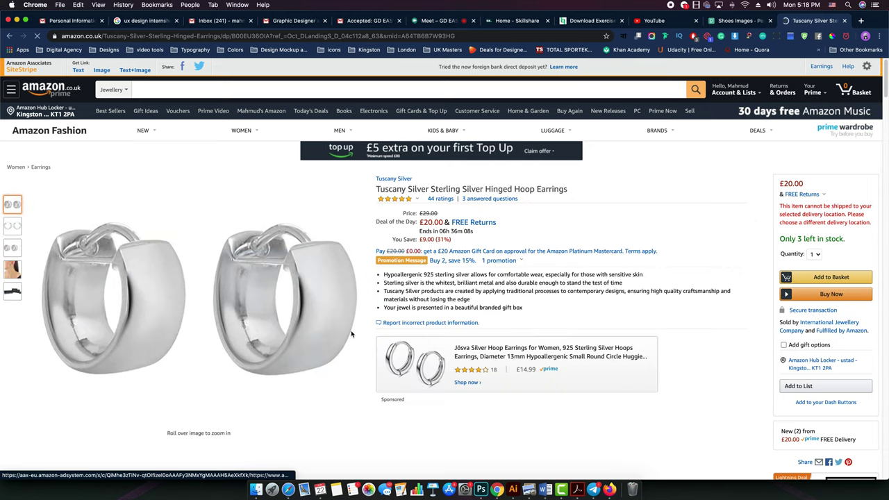
pyautogui.moveTo(21, 233)
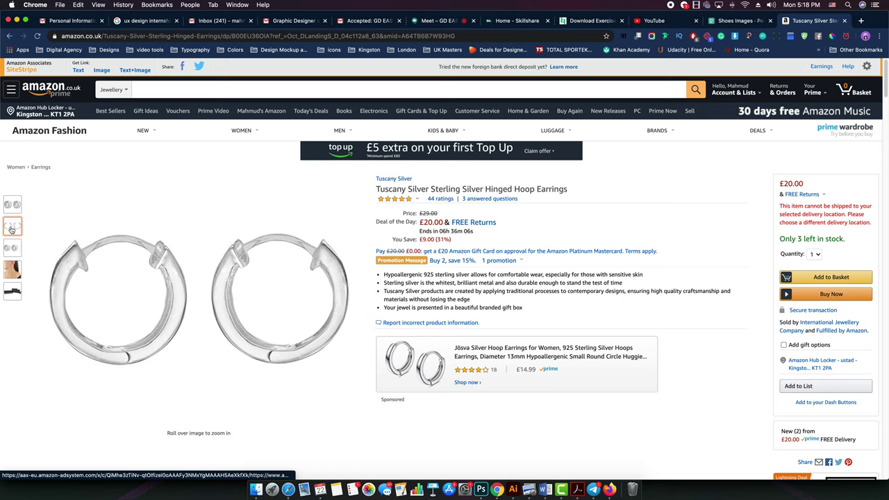
pyautogui.moveTo(12, 249)
pyautogui.moveTo(12, 208)
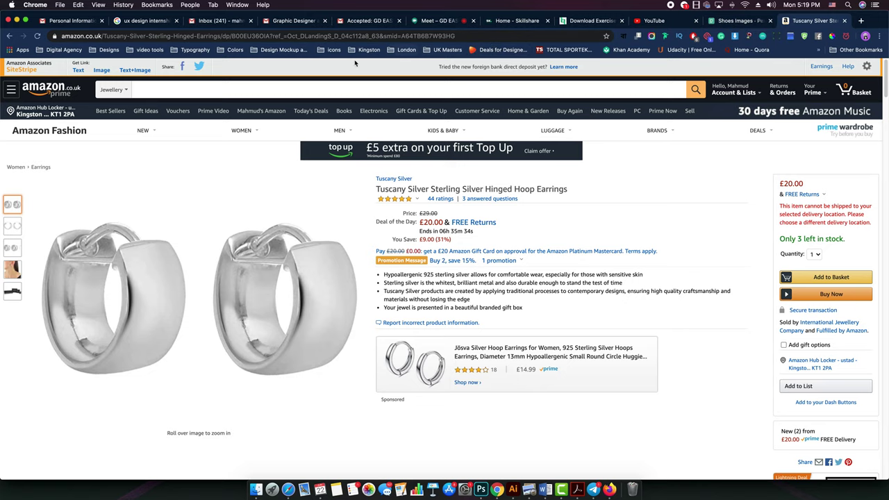
pyautogui.click(438, 20)
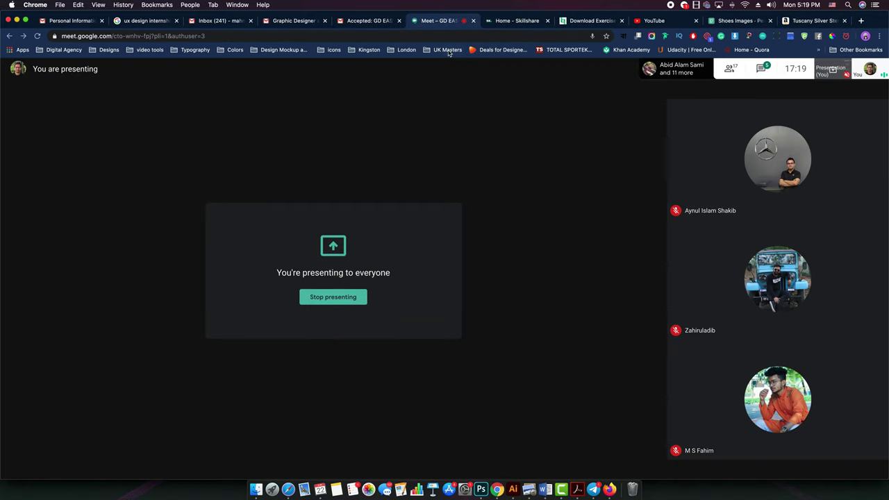
# - Back in Photoshop, centre the dark blue circle and scale it to 784.84 × 784.84 px
pyautogui.click(480, 488)
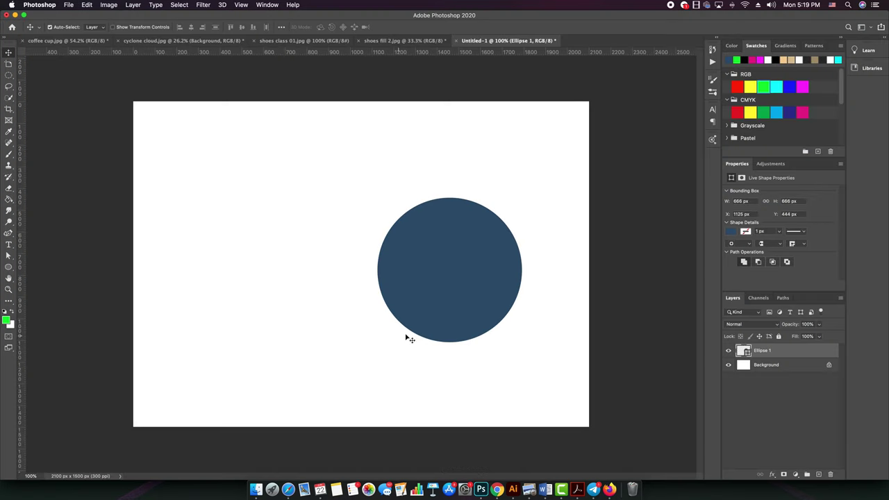
pyautogui.moveTo(461, 298); pyautogui.dragTo(362, 280)
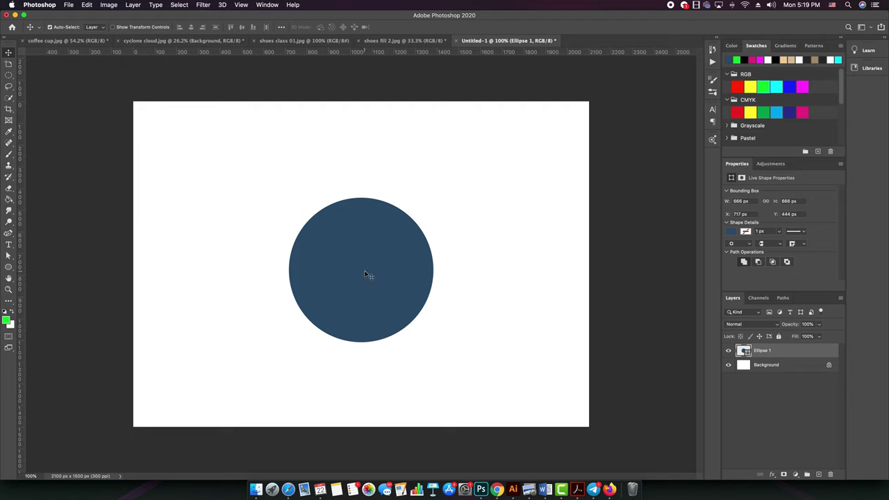
pyautogui.press('super+t')
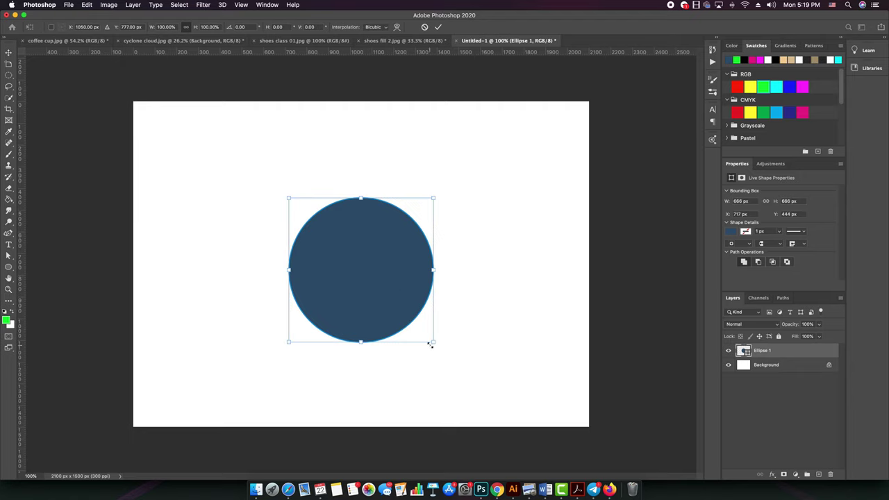
pyautogui.moveTo(432, 342); pyautogui.dragTo(446, 356)
pyautogui.press('Return')
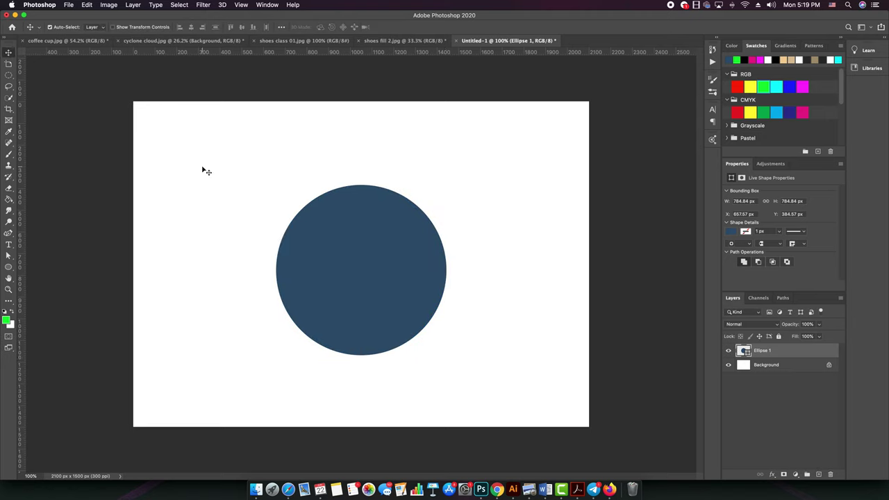
pyautogui.click(70, 6)
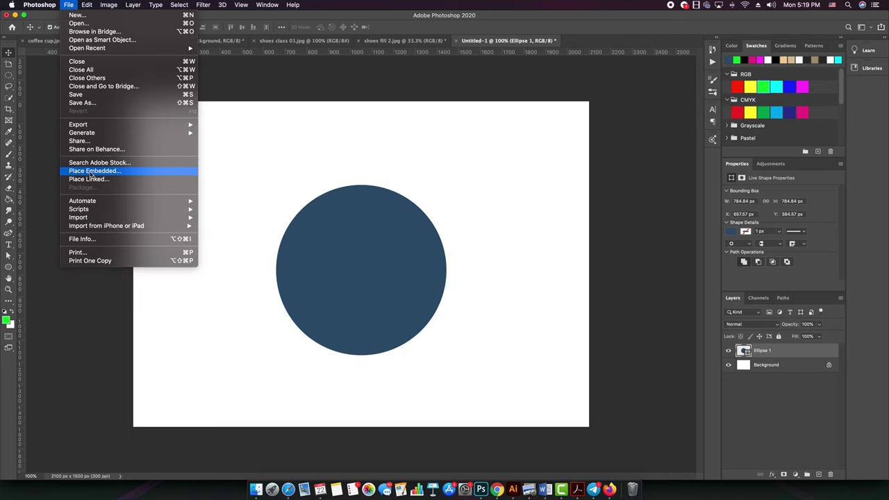
# - Place Image Myself.jpg from iCloud Drive > Myself as an embedded layer centred on the canvas
pyautogui.click(118, 175)
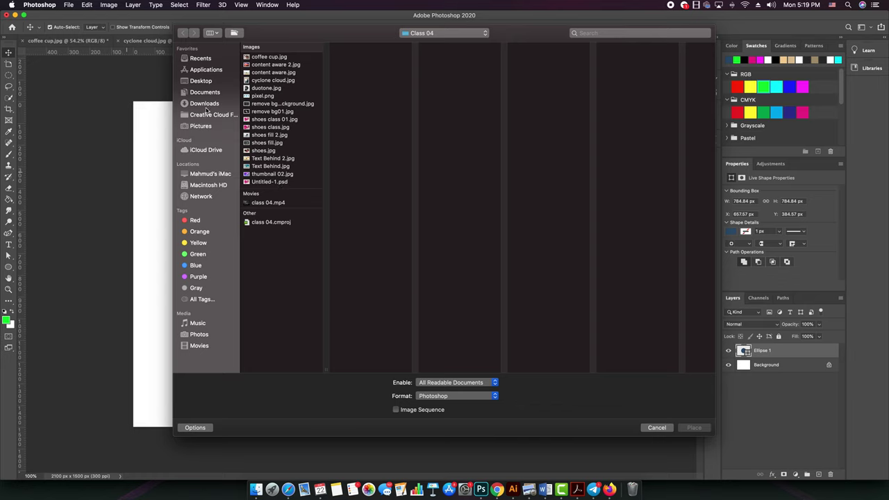
pyautogui.click(205, 150)
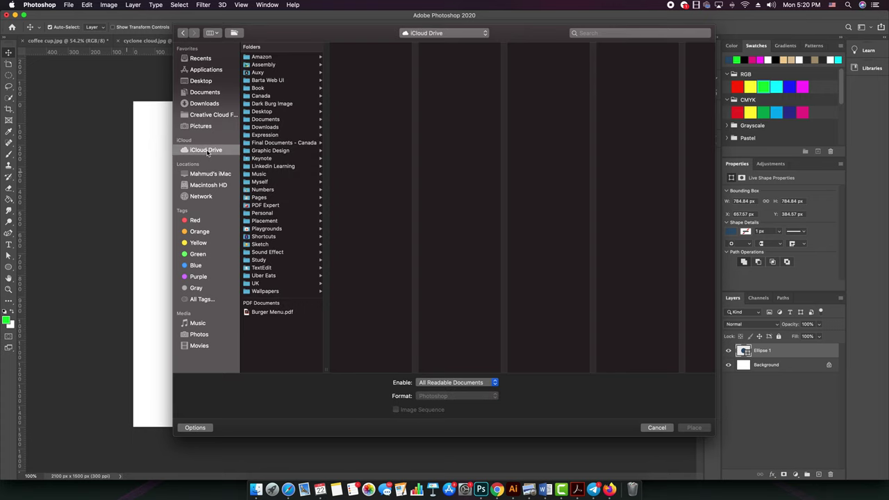
pyautogui.click(268, 182)
pyautogui.click(359, 132)
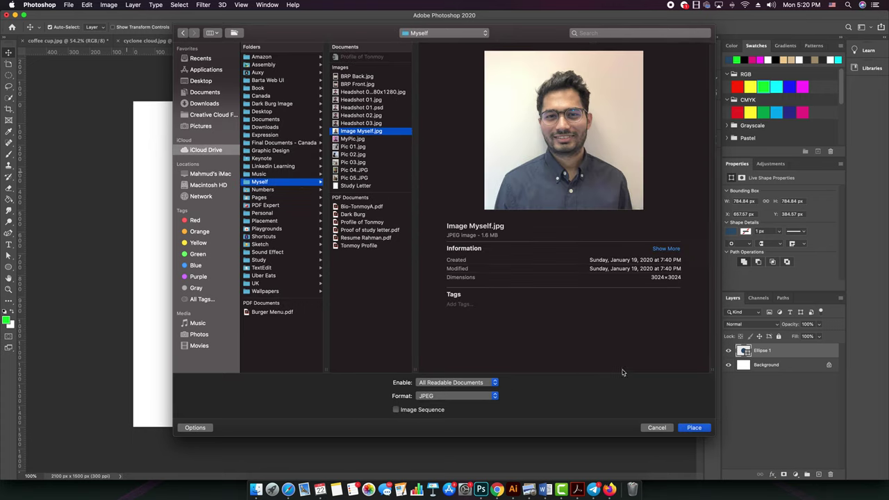
pyautogui.click(694, 427)
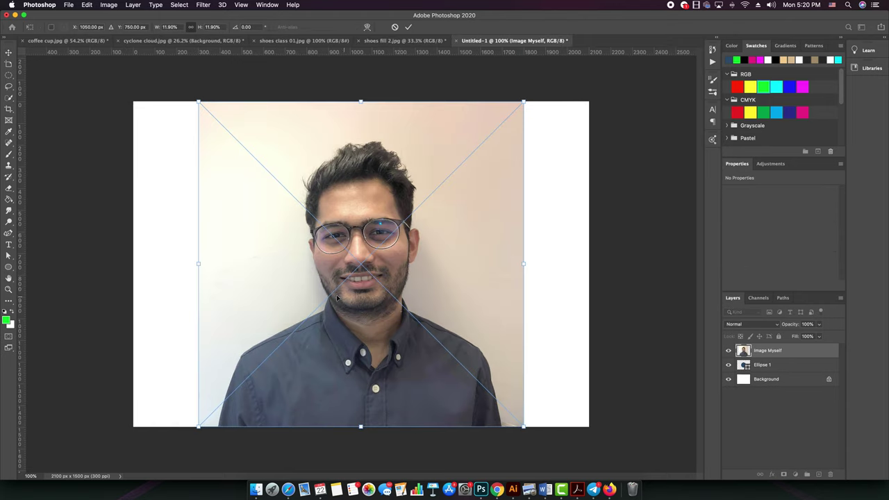
pyautogui.moveTo(420, 285); pyautogui.dragTo(573, 286)
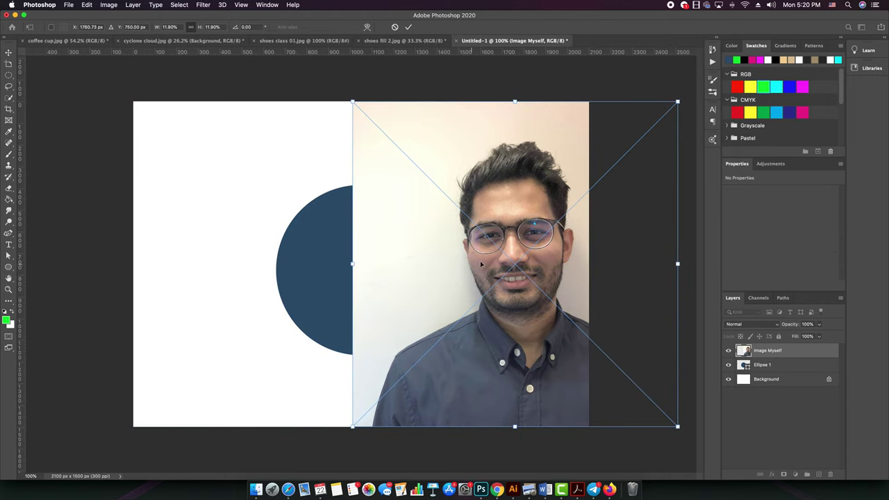
pyautogui.moveTo(431, 275); pyautogui.dragTo(279, 283)
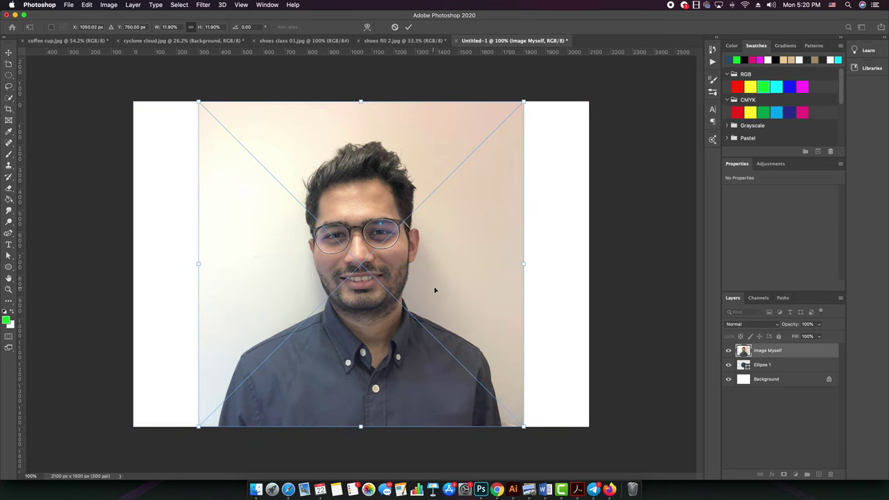
pyautogui.press('Return')
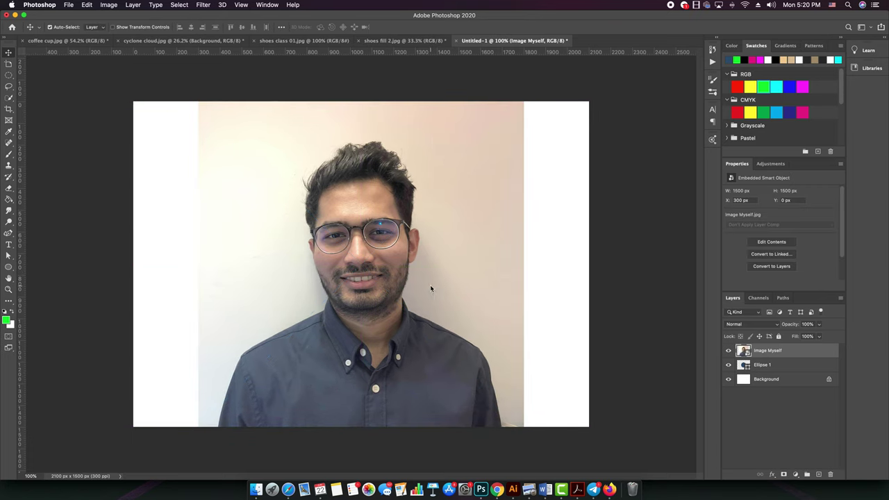
# - Switch between the Ellipse 1 and Image Myself layers, ending with Image Myself selected
pyautogui.click(776, 364)
pyautogui.click(776, 354)
pyautogui.click(780, 366)
pyautogui.click(781, 355)
pyautogui.click(767, 368)
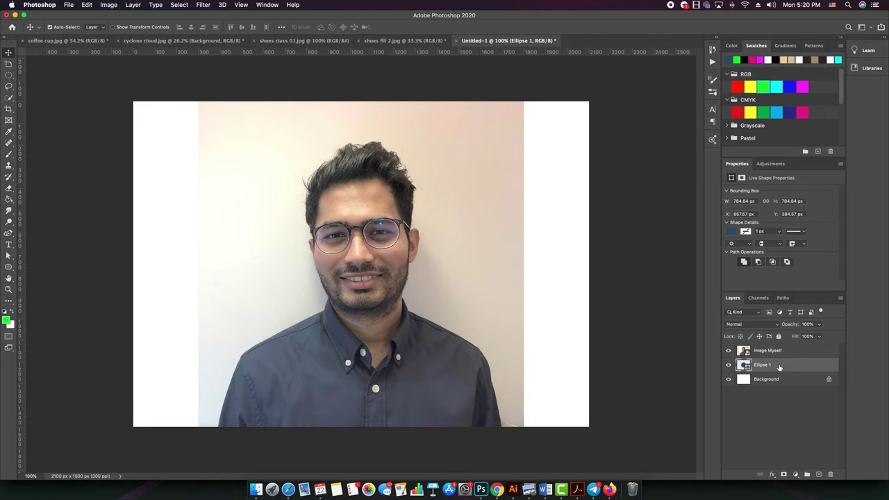
pyautogui.click(782, 352)
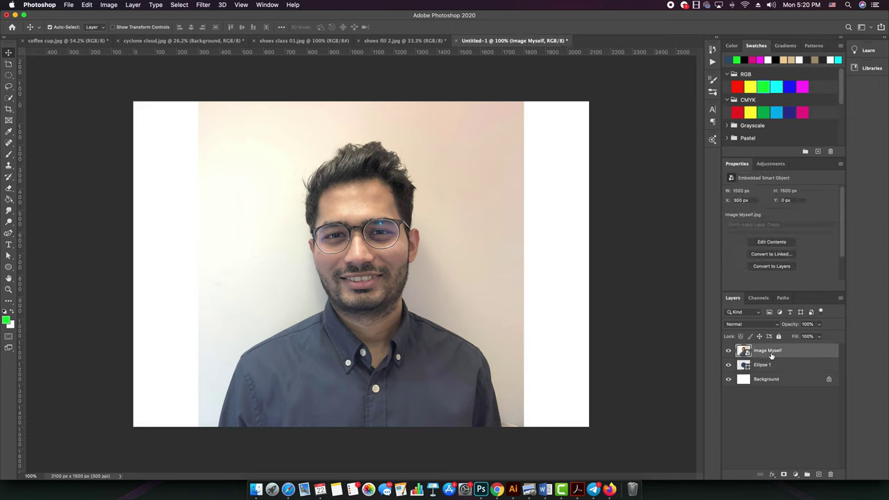
# - Clip Image Myself to Ellipse 1 and scale it down, centred inside the circle
pyautogui.click(87, 5)
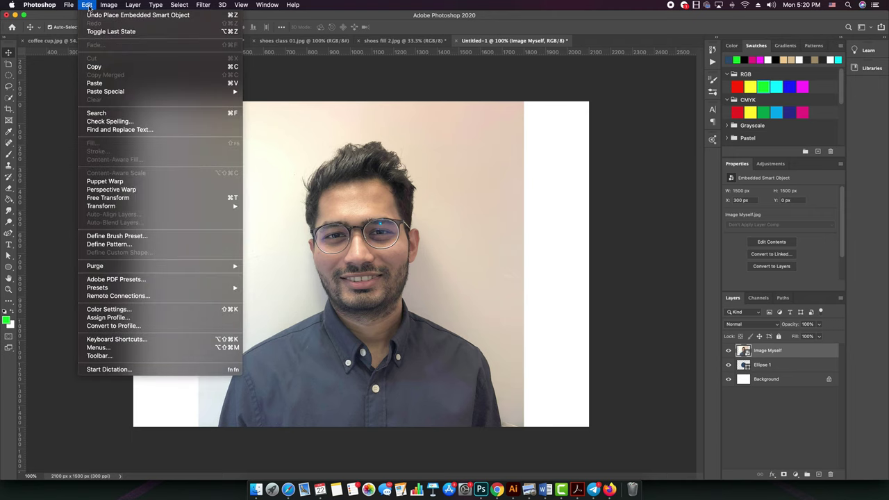
pyautogui.moveTo(107, 7)
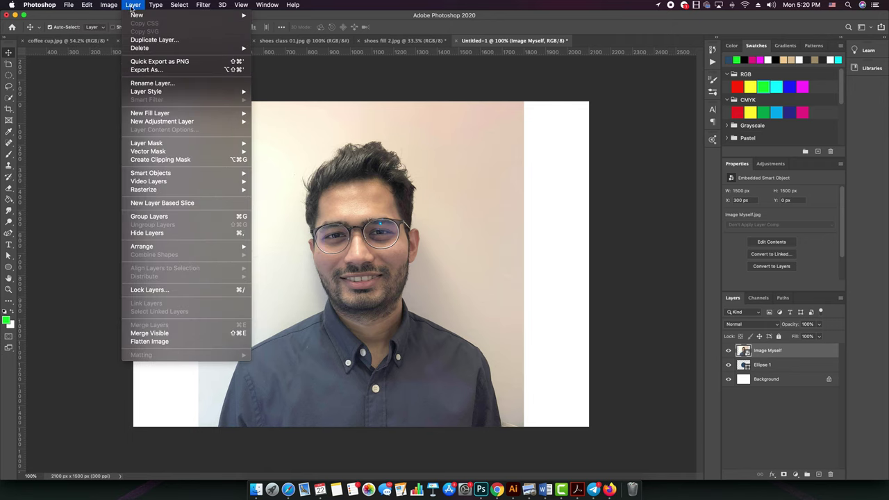
pyautogui.click(184, 160)
pyautogui.press('super+t')
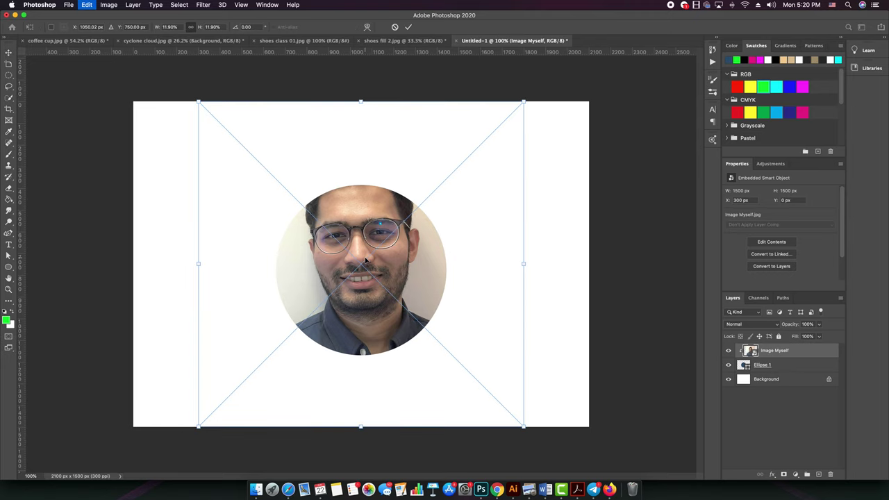
pyautogui.moveTo(524, 428); pyautogui.dragTo(463, 359)
pyautogui.moveTo(389, 266); pyautogui.dragTo(370, 295)
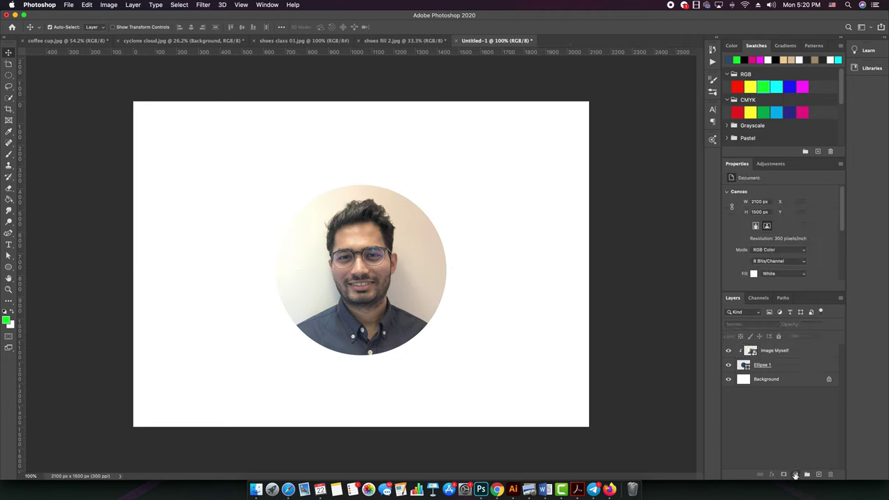
pyautogui.click(796, 475)
# - Add a Solid Color fill layer in dark teal (#27434c)
pyautogui.click(795, 475)
pyautogui.click(795, 476)
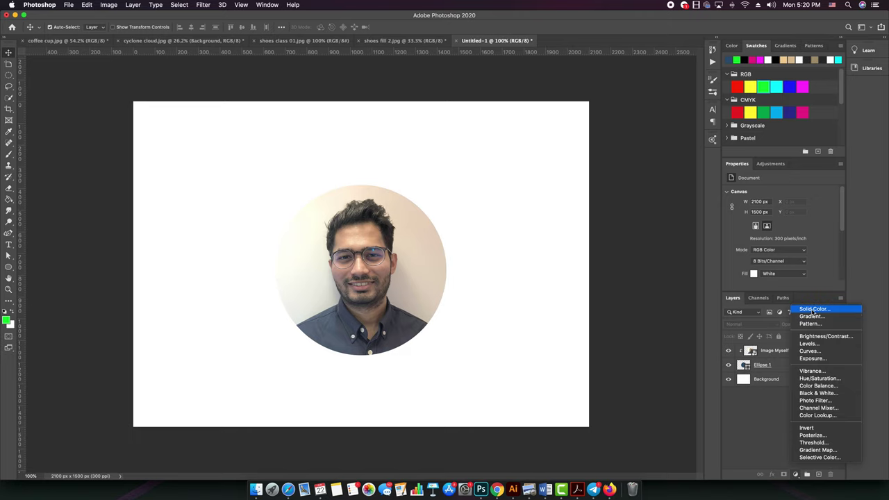
pyautogui.click(813, 313)
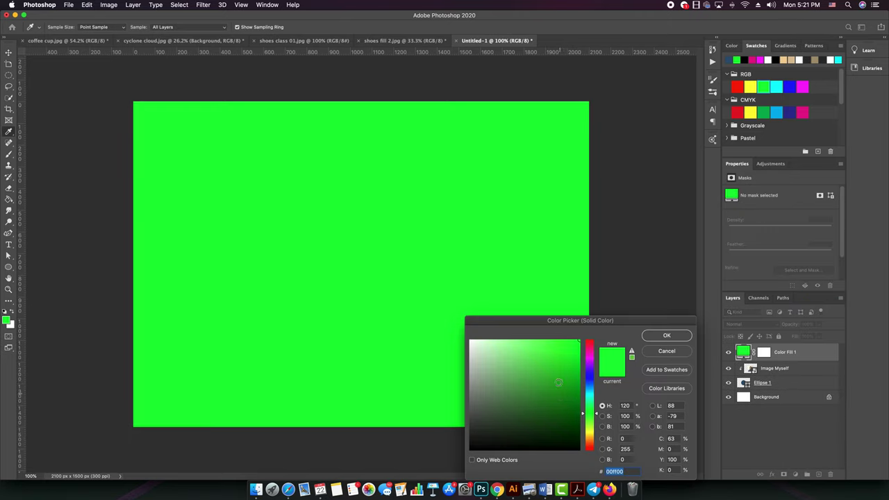
pyautogui.click(509, 425)
pyautogui.moveTo(509, 425); pyautogui.dragTo(496, 407)
pyautogui.click(586, 390)
pyautogui.click(566, 363)
pyautogui.moveTo(566, 362)
pyautogui.mouseDown()
pyautogui.moveTo(566, 407)
pyautogui.moveTo(523, 416)
pyautogui.mouseUp()
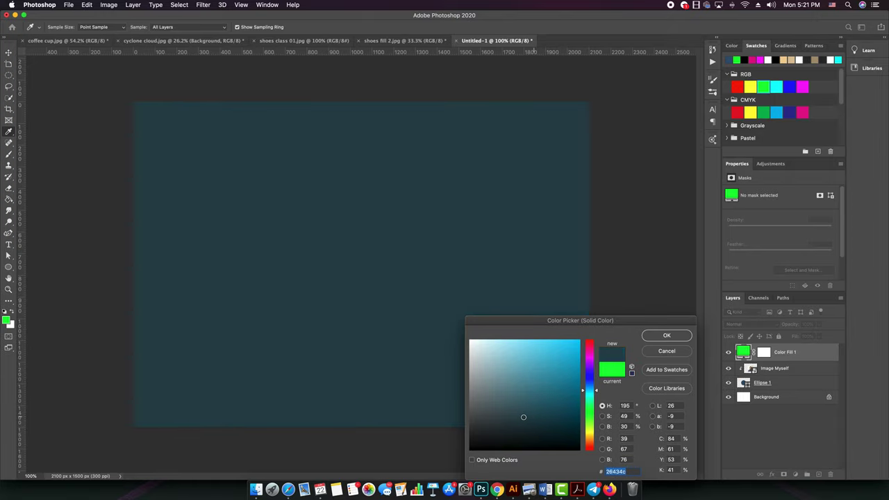
pyautogui.click(667, 336)
# - Drag Color Fill 1 below Ellipse 1 and try to transform it
pyautogui.moveTo(785, 352); pyautogui.dragTo(792, 389)
pyautogui.press('v')
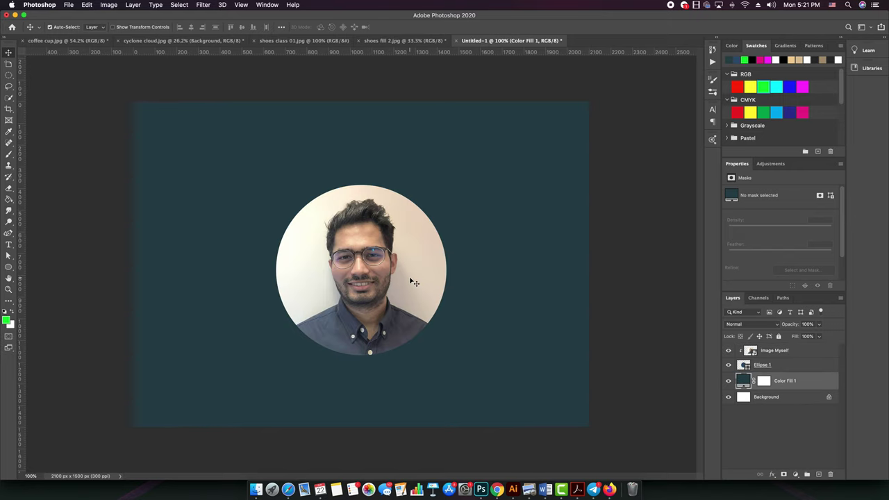
pyautogui.press('super+t')
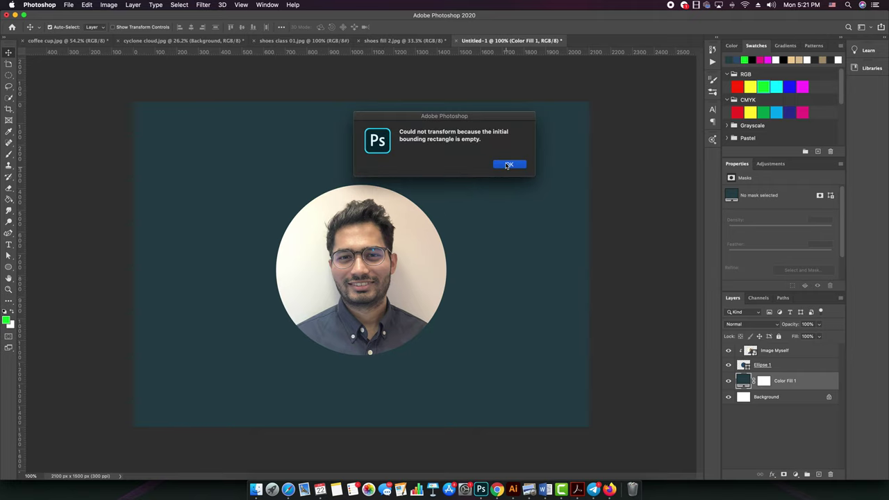
# - Dismiss the transform alert and reorder Color Fill 1 beneath the circle layer
pyautogui.click(509, 164)
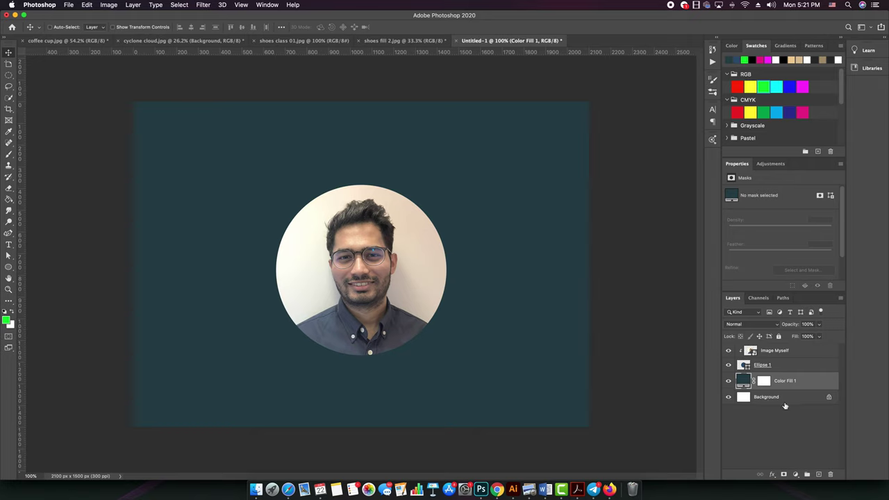
pyautogui.press('super+shift+bracketright')
pyautogui.moveTo(776, 356); pyautogui.dragTo(776, 387)
pyautogui.moveTo(788, 357); pyautogui.dragTo(788, 349)
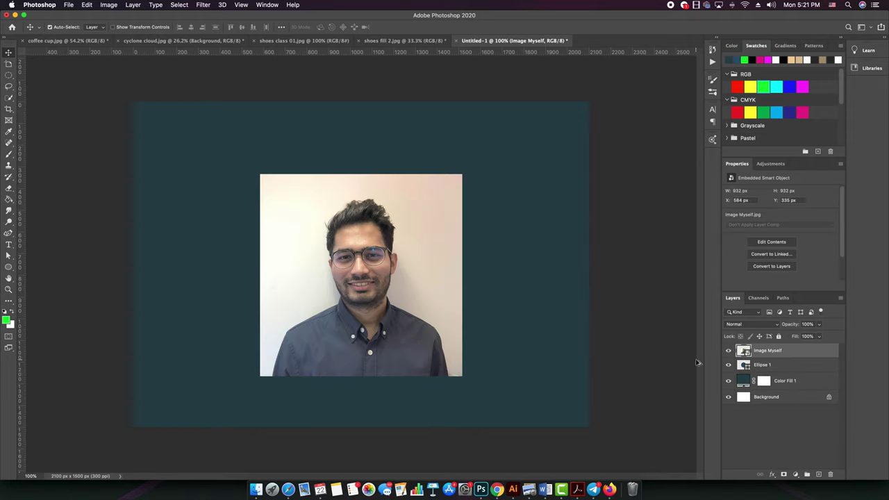
# - Enlarge the released portrait photo with Free Transform
pyautogui.press('super+t')
pyautogui.moveTo(461, 379); pyautogui.dragTo(482, 407)
pyautogui.press('Return')
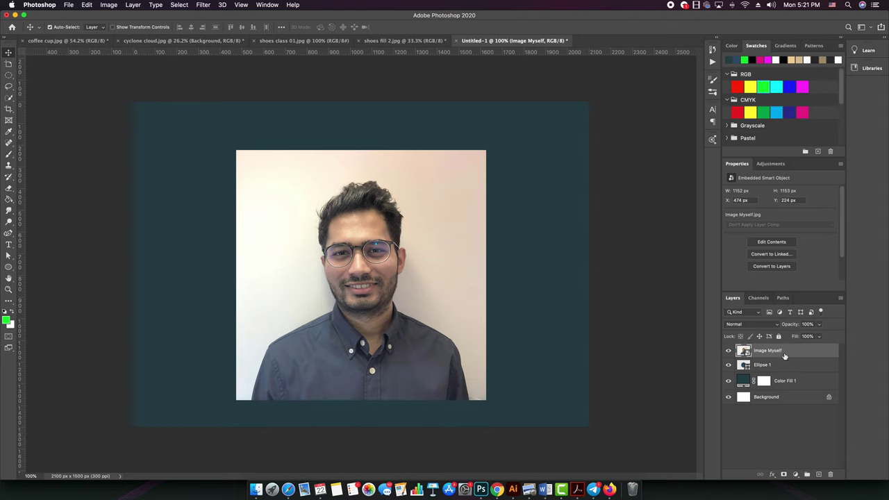
# - Re-clip the photo into the circle, shrink it, then undo the resize
pyautogui.click(136, 6)
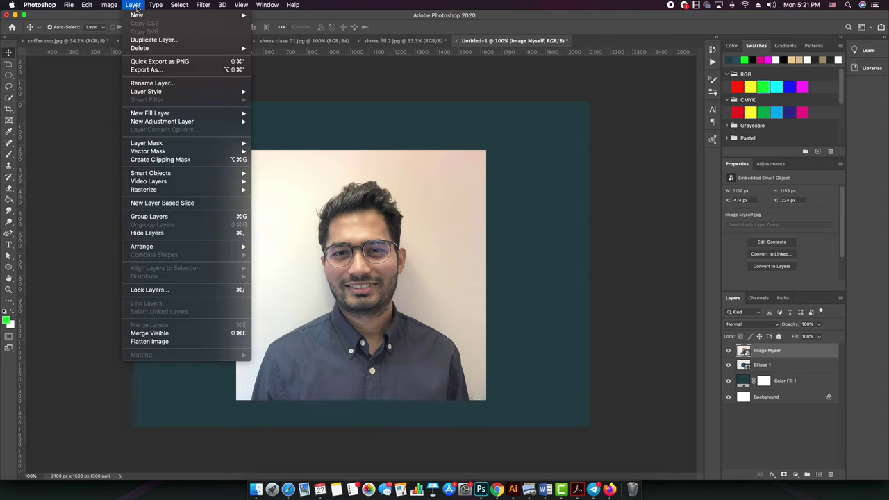
pyautogui.click(177, 160)
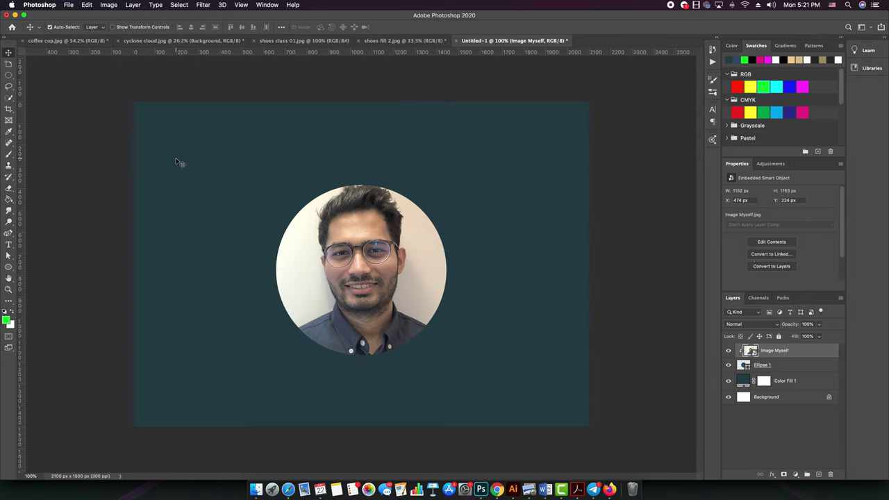
pyautogui.press('super+t')
pyautogui.moveTo(487, 401); pyautogui.dragTo(461, 372)
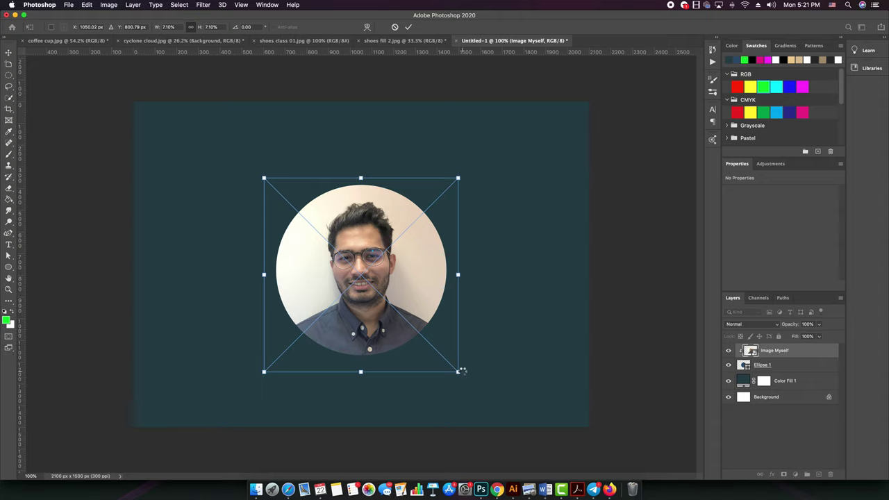
pyautogui.press('Return')
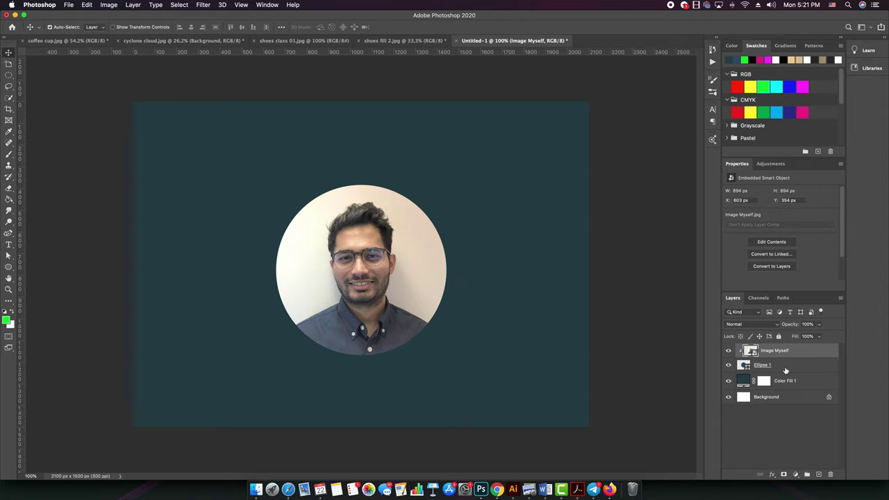
pyautogui.press('super+z')
pyautogui.press('super+z')
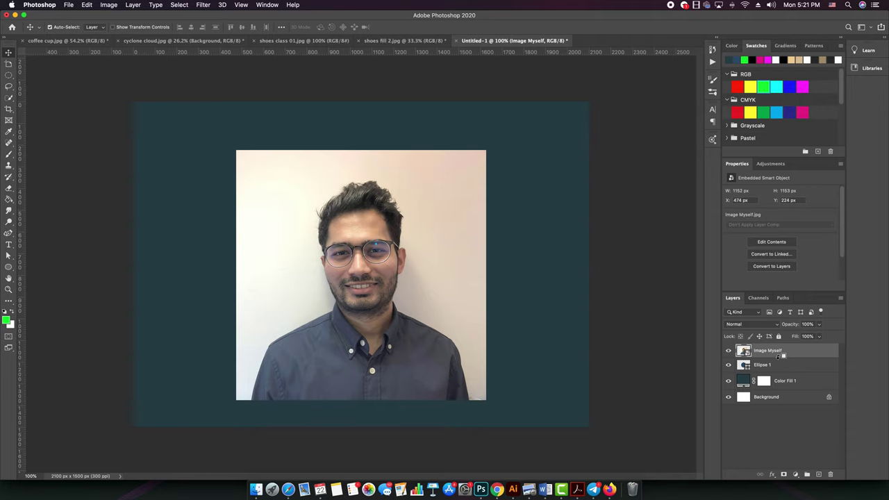
# - Clip the portrait back into Ellipse 1 and shrink it to fit inside the circle
pyautogui.keyDown('alt'); pyautogui.click(781, 356); pyautogui.keyUp('alt')
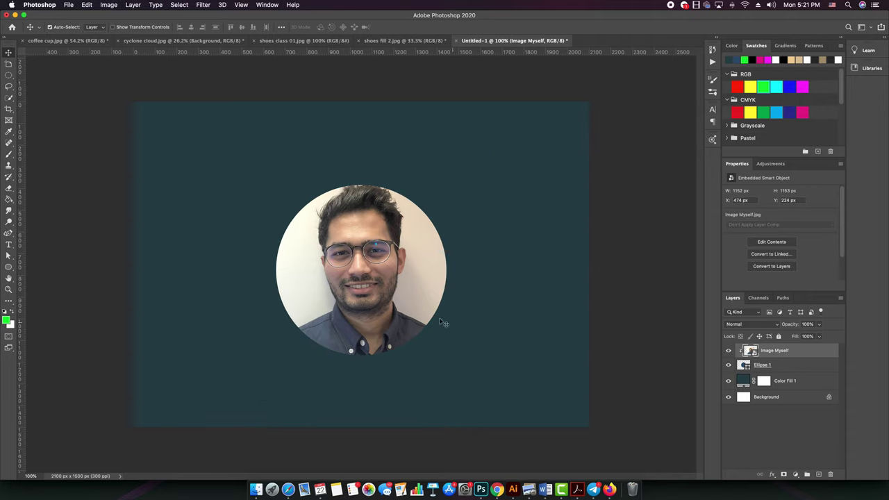
pyautogui.press('super+t')
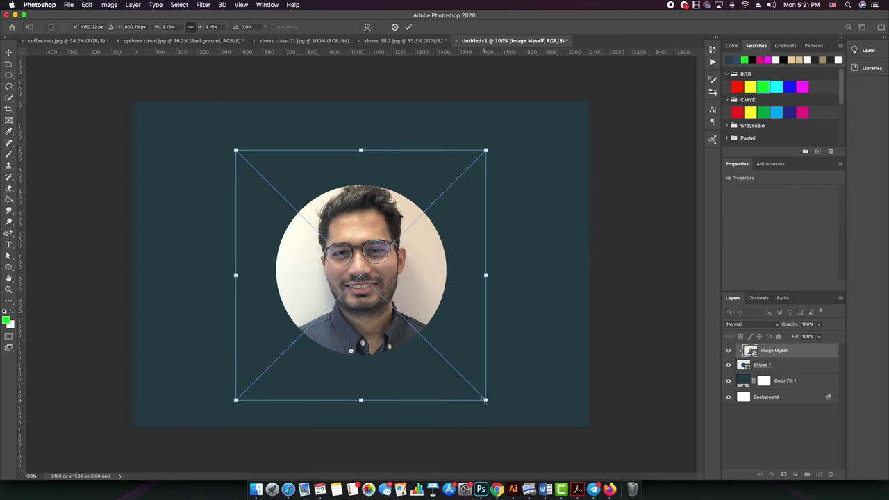
pyautogui.moveTo(485, 400); pyautogui.dragTo(463, 376)
pyautogui.moveTo(412, 298); pyautogui.dragTo(410, 302)
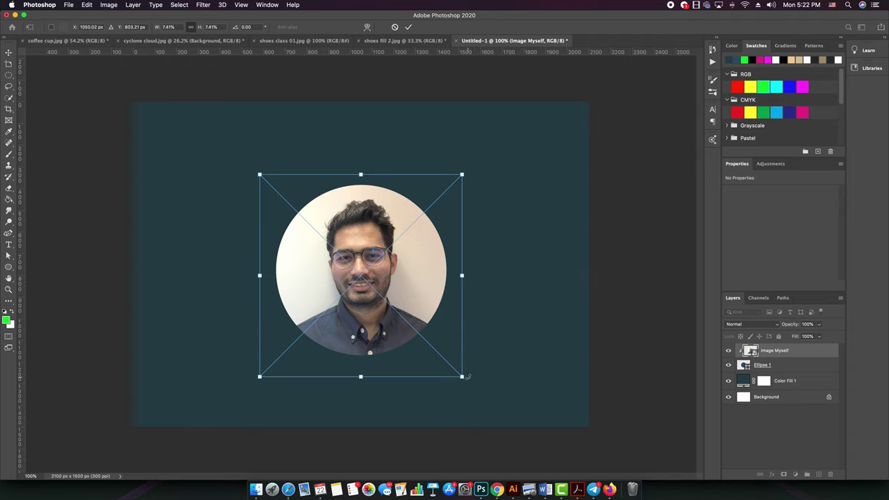
pyautogui.moveTo(462, 377); pyautogui.dragTo(457, 372)
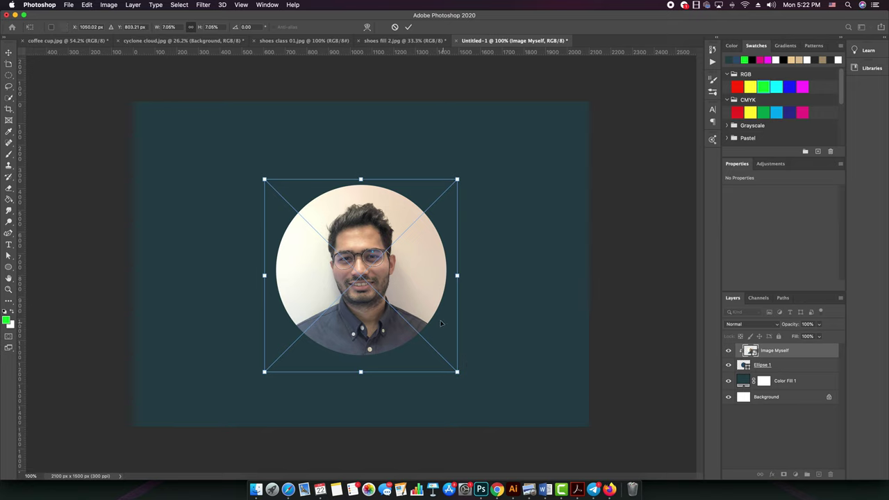
pyautogui.press('Return')
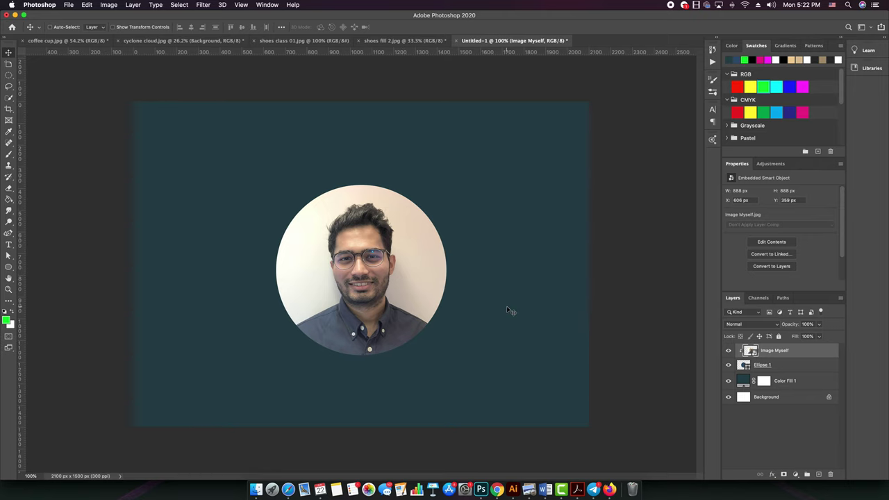
# - Reposition the 888 × 888 px portrait to X 613, Y 355, centring the face
pyautogui.press('cmd+t')
pyautogui.moveTo(438, 279); pyautogui.dragTo(493, 261)
pyautogui.moveTo(393, 277); pyautogui.dragTo(299, 289)
pyautogui.moveTo(367, 294)
pyautogui.mouseDown()
pyautogui.moveTo(382, 296)
pyautogui.moveTo(372, 305)
pyautogui.mouseUp()
pyautogui.press('Return')
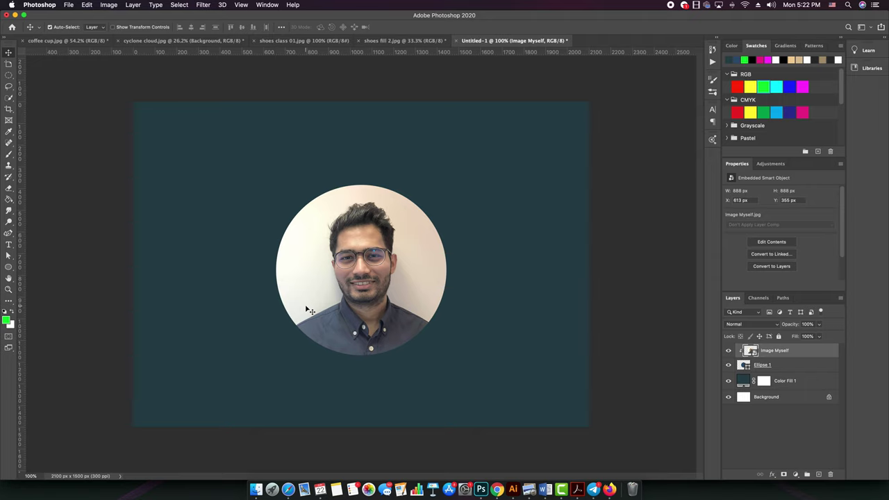
# - Give Ellipse 1 a white stroke about 34.70 px wide
pyautogui.click(785, 368)
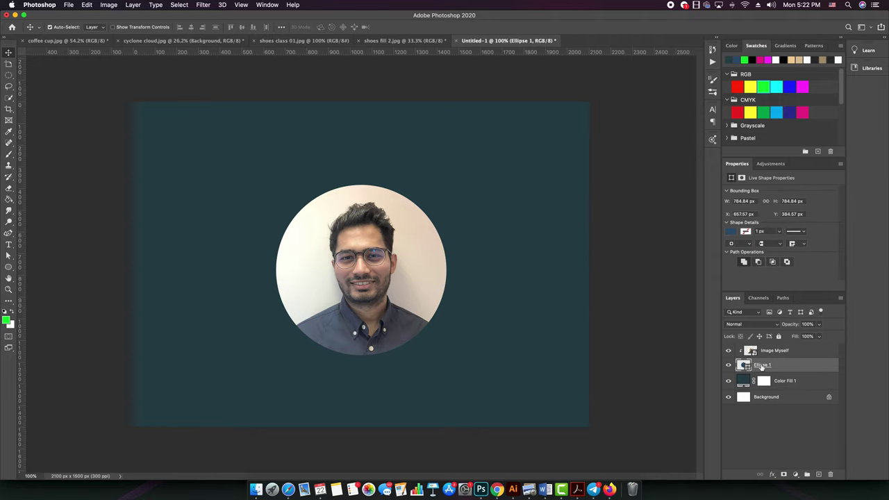
pyautogui.click(745, 232)
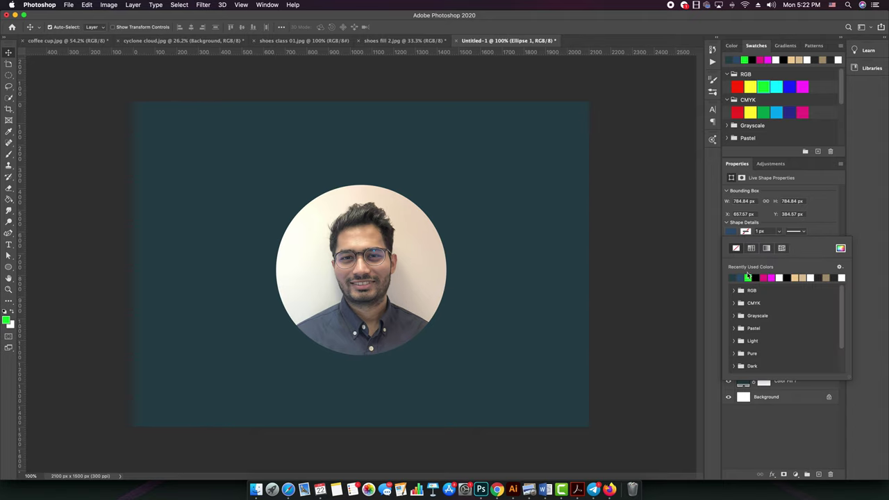
pyautogui.click(749, 278)
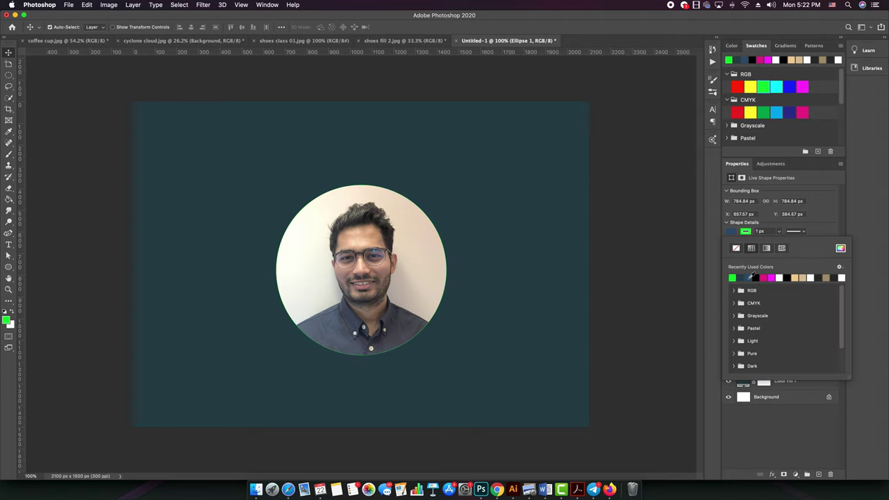
pyautogui.click(781, 278)
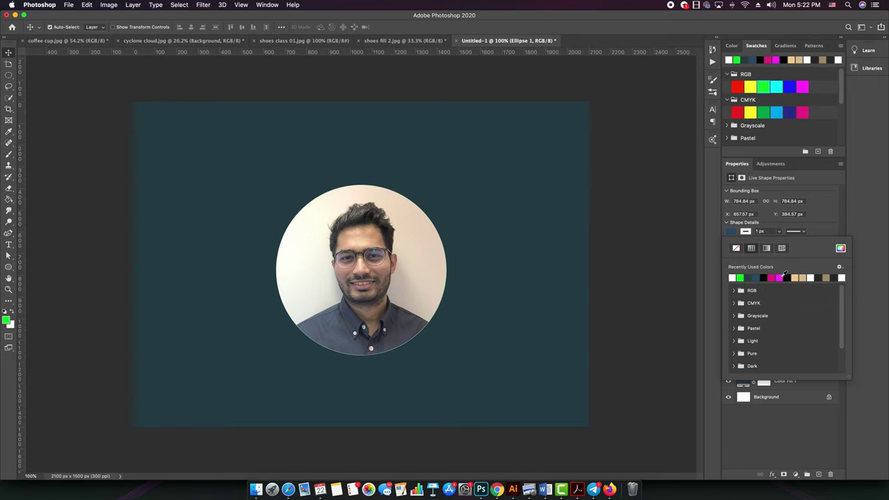
pyautogui.click(779, 233)
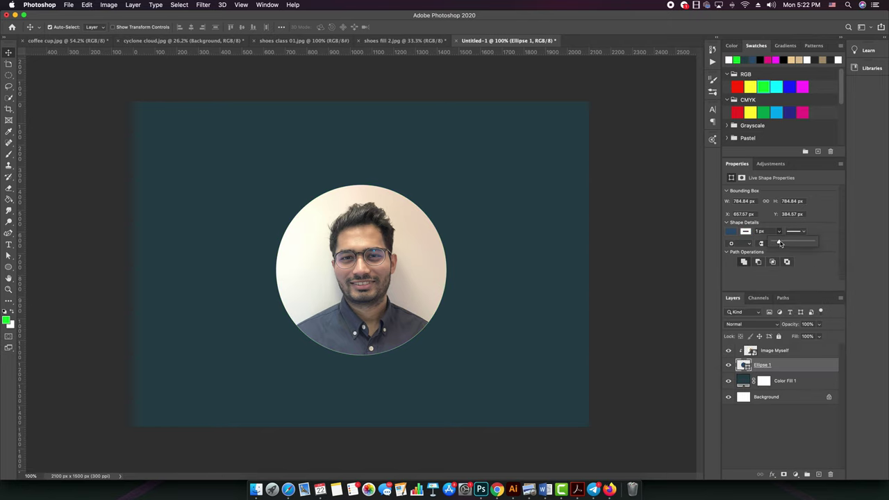
pyautogui.moveTo(780, 243); pyautogui.dragTo(784, 245)
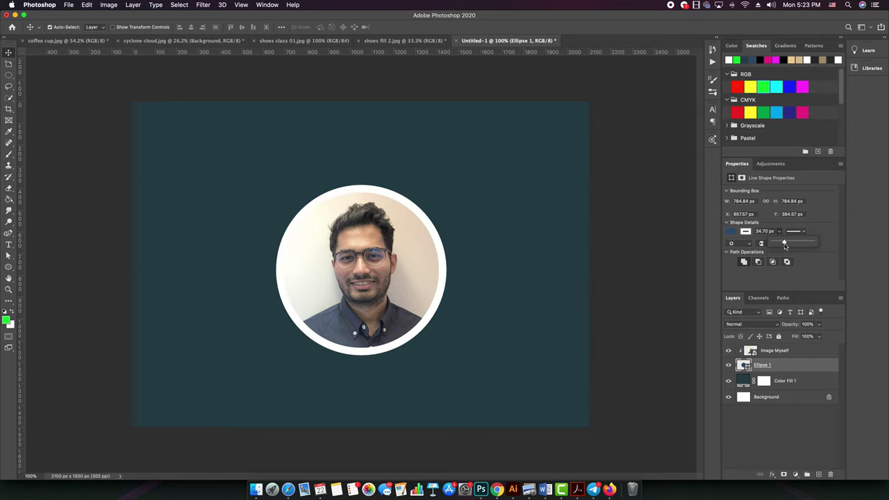
pyautogui.click(55, 114)
pyautogui.click(467, 361)
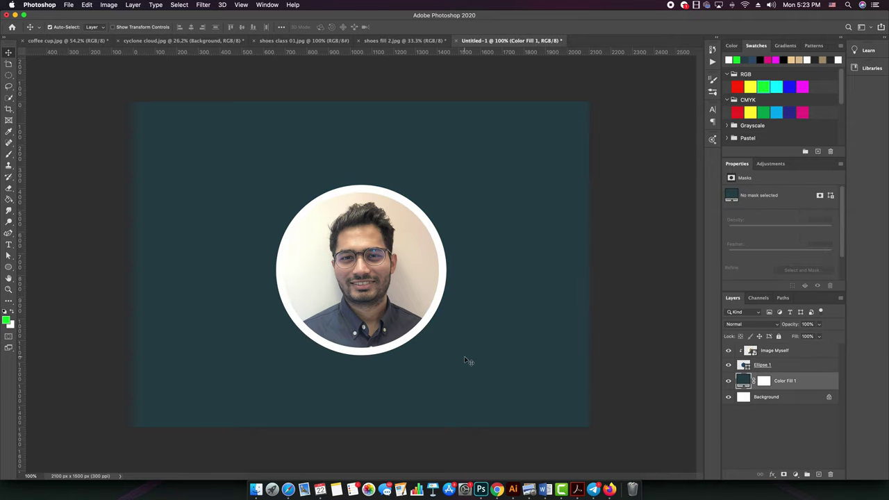
pyautogui.click(406, 280)
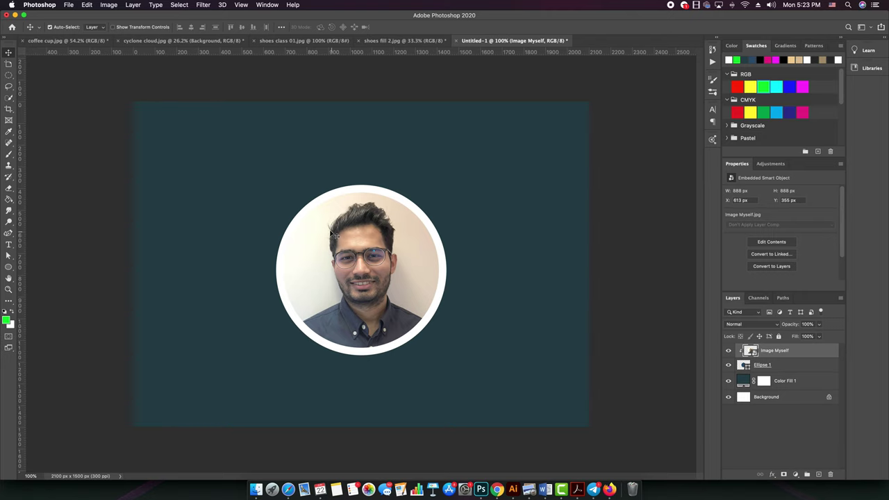
pyautogui.keyDown('shift'); pyautogui.click(777, 367); pyautogui.keyUp('shift')
pyautogui.press('super+t')
pyautogui.moveTo(458, 373); pyautogui.dragTo(377, 299)
pyautogui.moveTo(346, 263); pyautogui.dragTo(246, 217)
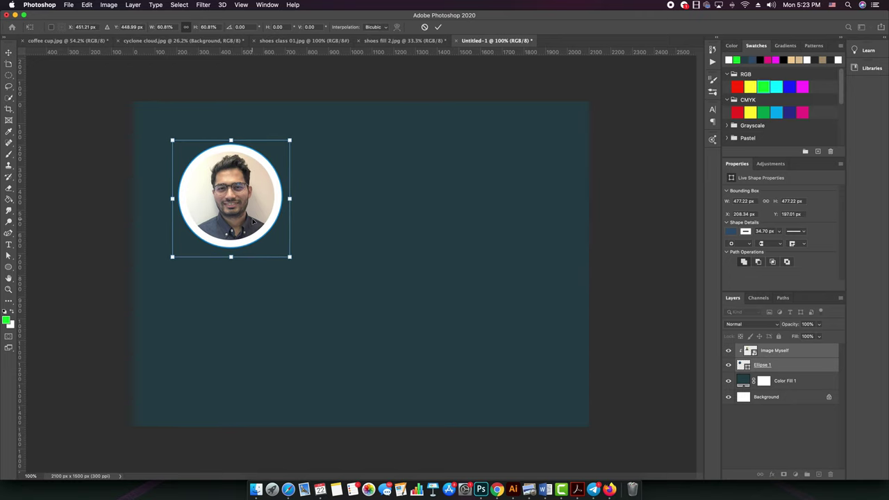
pyautogui.press('Return')
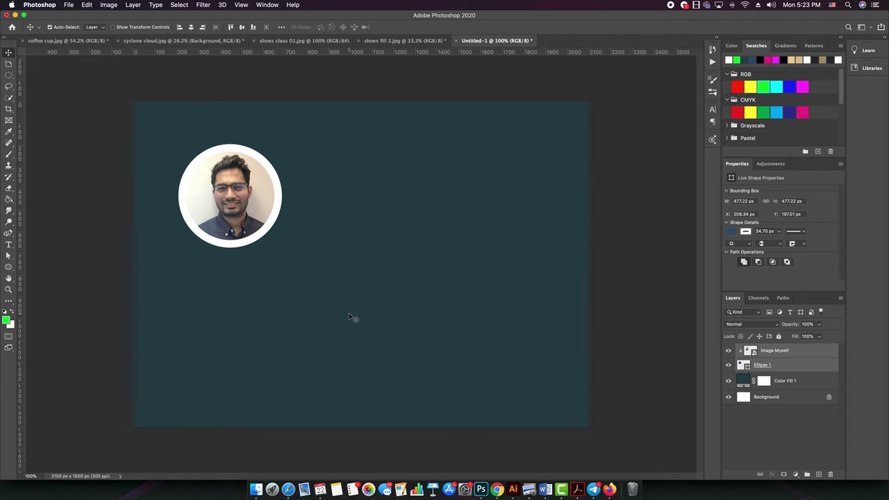
pyautogui.click(788, 366)
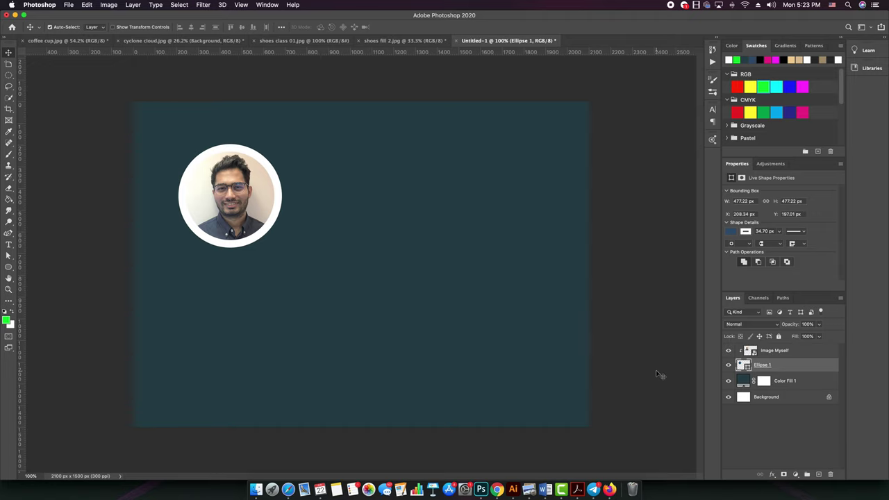
pyautogui.click(793, 421)
pyautogui.click(775, 353)
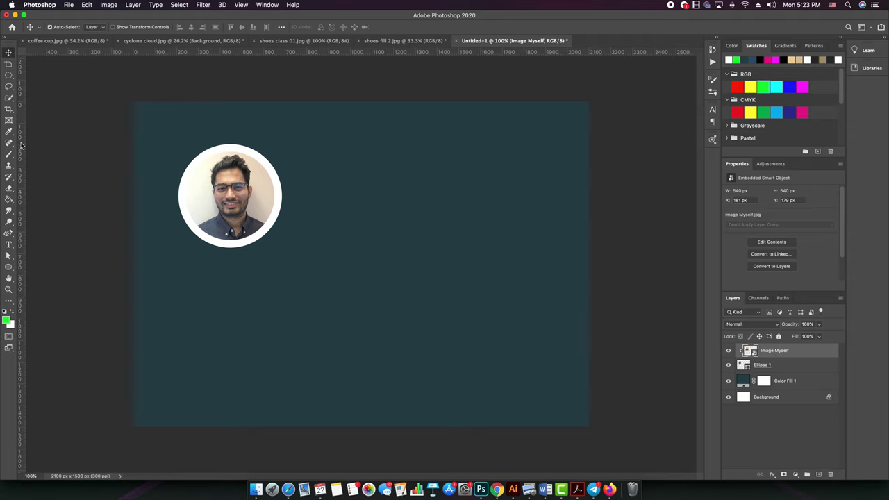
# - Add a new layer and choose the Mixer Brush with the Foliage Mix 2 preset
pyautogui.click(818, 474)
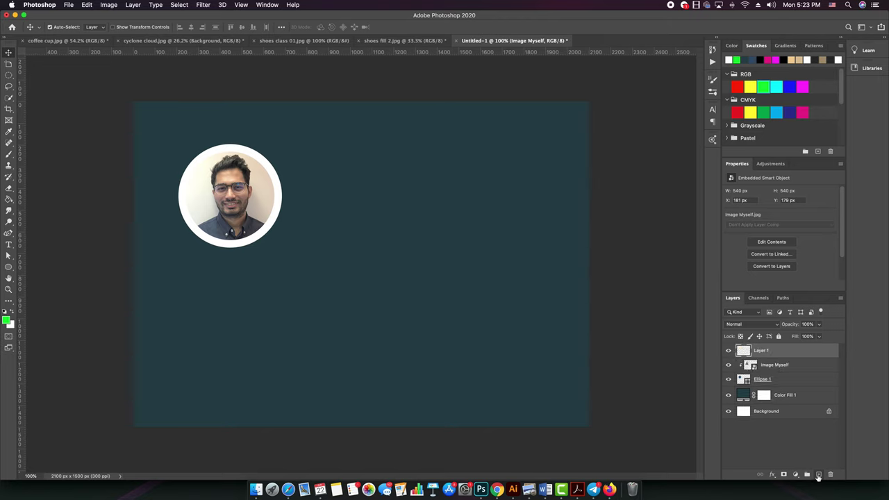
pyautogui.click(9, 154)
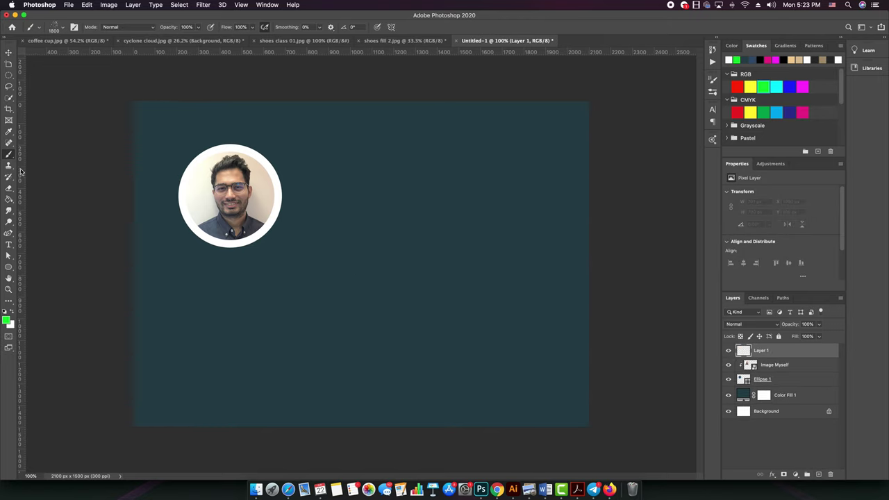
pyautogui.rightClick(10, 156)
pyautogui.click(39, 153)
pyautogui.rightClick(9, 156)
pyautogui.click(10, 155)
pyautogui.click(62, 31)
pyautogui.click(64, 233)
pyautogui.click(64, 278)
# - Set the brush to reload after each stroke and paint two white foliage strokes across the canvas
pyautogui.moveTo(382, 182)
pyautogui.mouseDown()
pyautogui.moveTo(229, 332)
pyautogui.moveTo(489, 269)
pyautogui.moveTo(494, 328)
pyautogui.moveTo(548, 399)
pyautogui.mouseUp()
pyautogui.hotkey('ctrl', 'z')
pyautogui.click(97, 27)
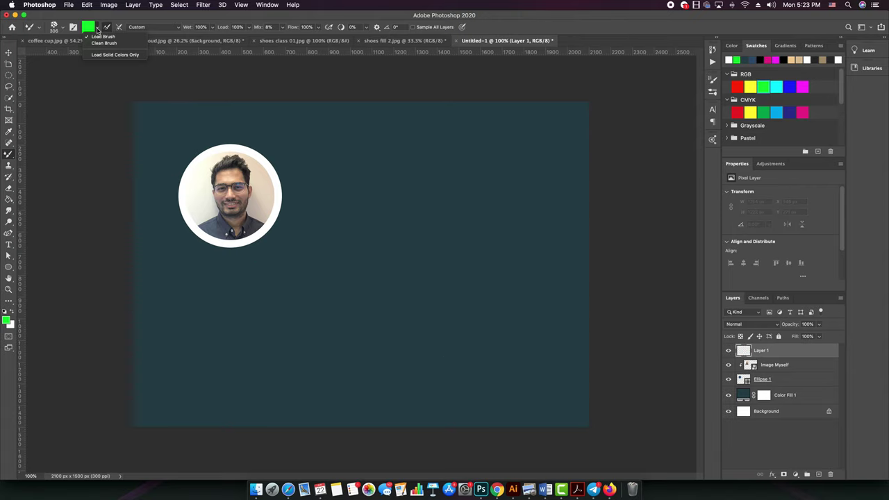
pyautogui.click(106, 27)
pyautogui.click(730, 59)
pyautogui.moveTo(208, 341); pyautogui.dragTo(383, 249)
pyautogui.moveTo(479, 222)
pyautogui.mouseDown()
pyautogui.moveTo(590, 320)
pyautogui.moveTo(548, 399)
pyautogui.mouseUp()
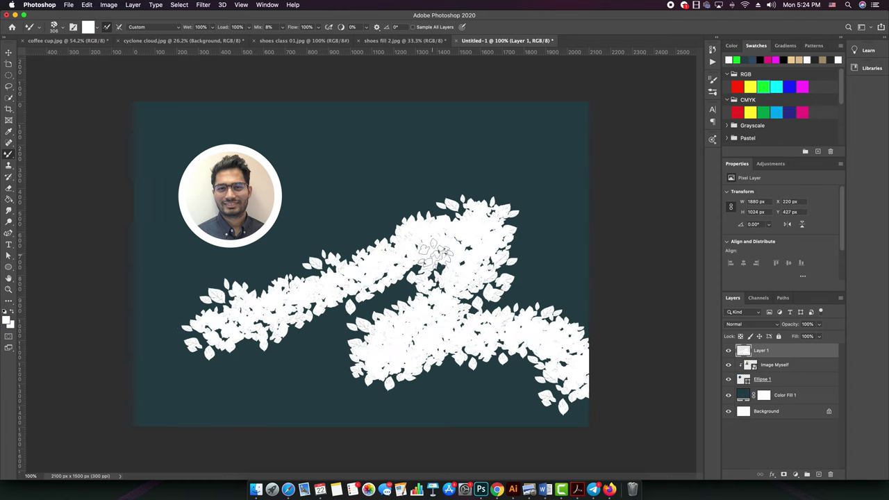
# - Select the round portrait photo and start resizing it without committing a change
pyautogui.press('v')
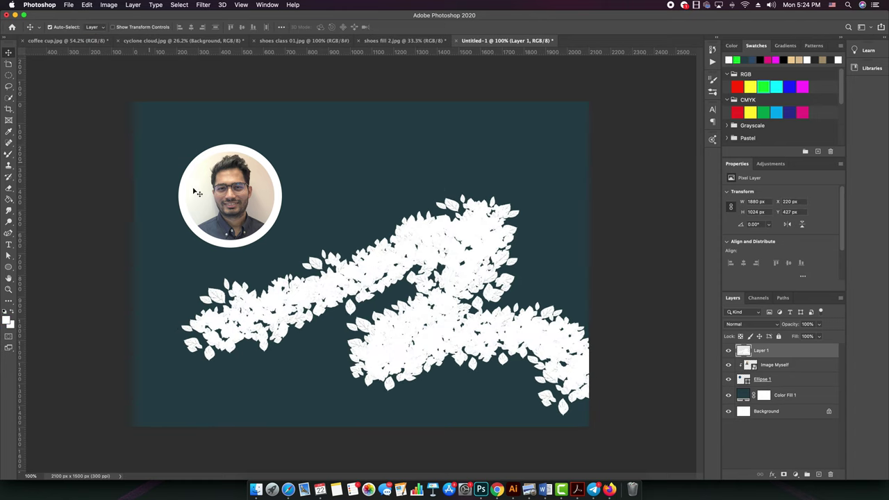
pyautogui.click(268, 228)
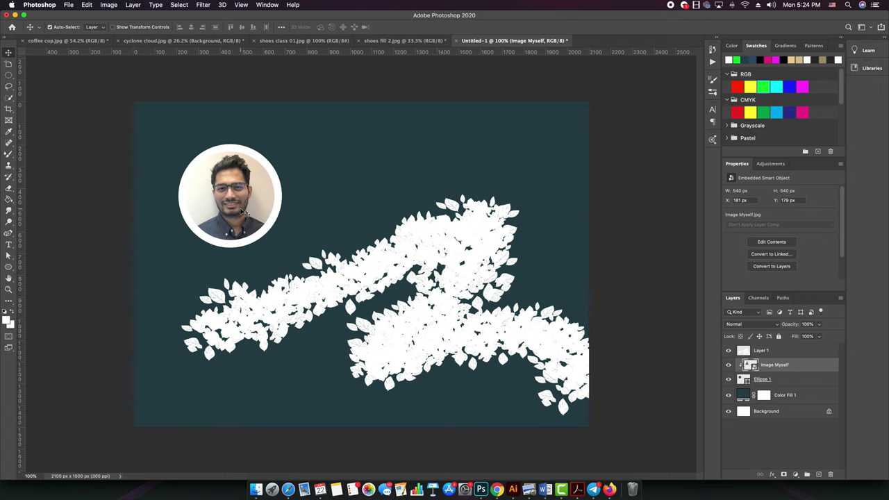
pyautogui.hotkey('ctrl', 't')
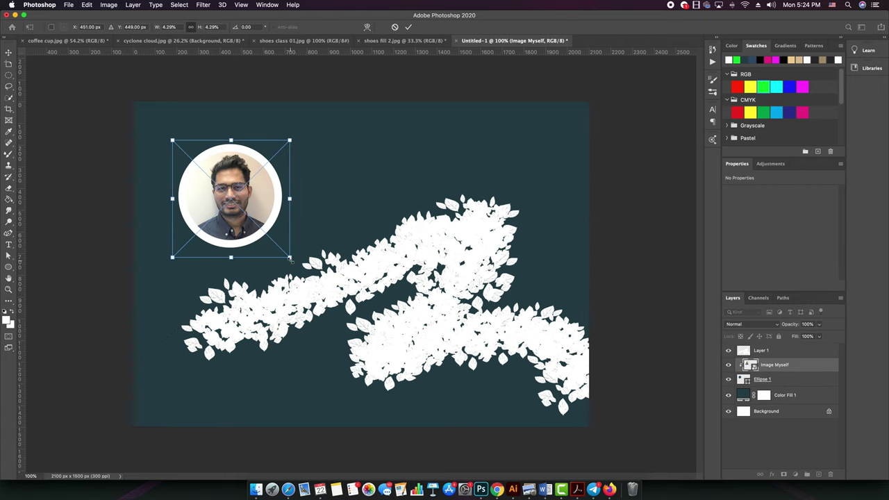
pyautogui.press('Return')
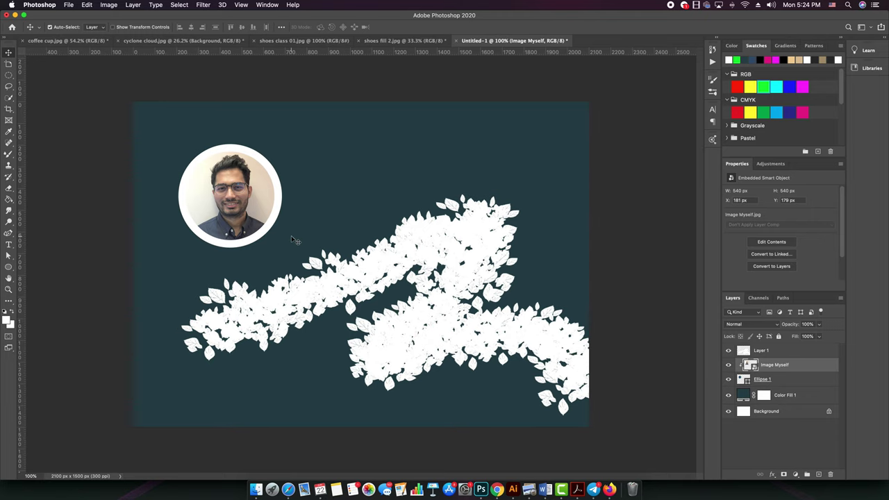
pyautogui.press('super+t')
pyautogui.moveTo(290, 257)
pyautogui.mouseDown()
pyautogui.moveTo(298, 240)
pyautogui.moveTo(310, 255)
pyautogui.moveTo(291, 258)
pyautogui.mouseUp()
pyautogui.press('Return')
# - Enlarge Image Myself and Ellipse 1 together to about 900 px
pyautogui.click(792, 355)
pyautogui.keyDown('shift'); pyautogui.click(794, 365); pyautogui.keyUp('shift')
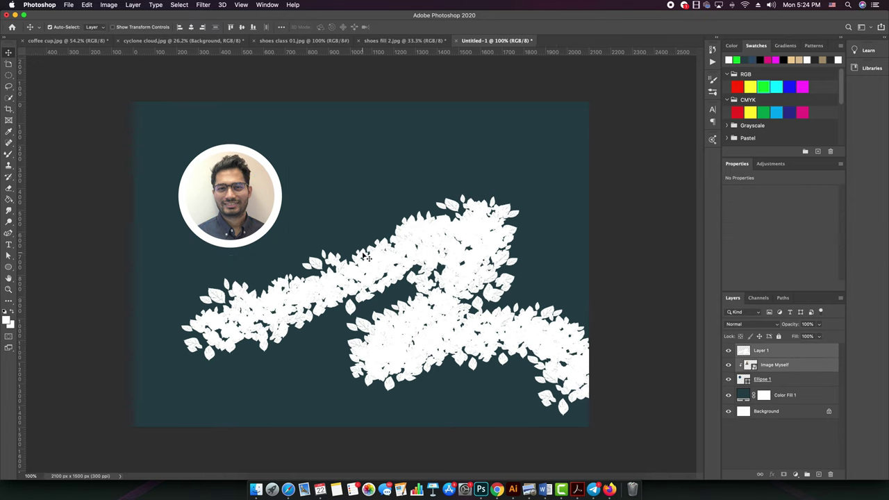
pyautogui.press('super+t')
pyautogui.press('Return')
pyautogui.click(801, 366)
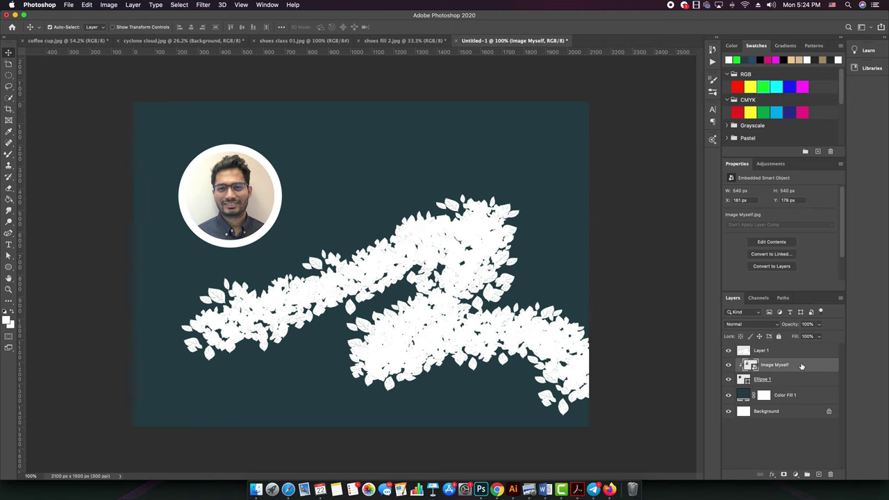
pyautogui.keyDown('shift'); pyautogui.click(796, 379); pyautogui.keyUp('shift')
pyautogui.keyDown('shift'); pyautogui.click(795, 364); pyautogui.keyUp('shift')
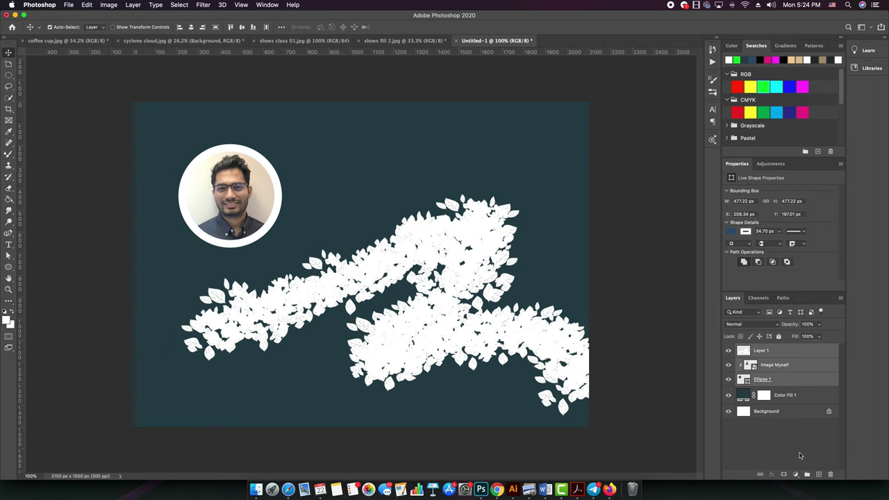
pyautogui.click(793, 378)
pyautogui.keyDown('shift'); pyautogui.click(794, 366); pyautogui.keyUp('shift')
pyautogui.press('super+t')
pyautogui.moveTo(291, 258); pyautogui.dragTo(369, 337)
pyautogui.press('Return')
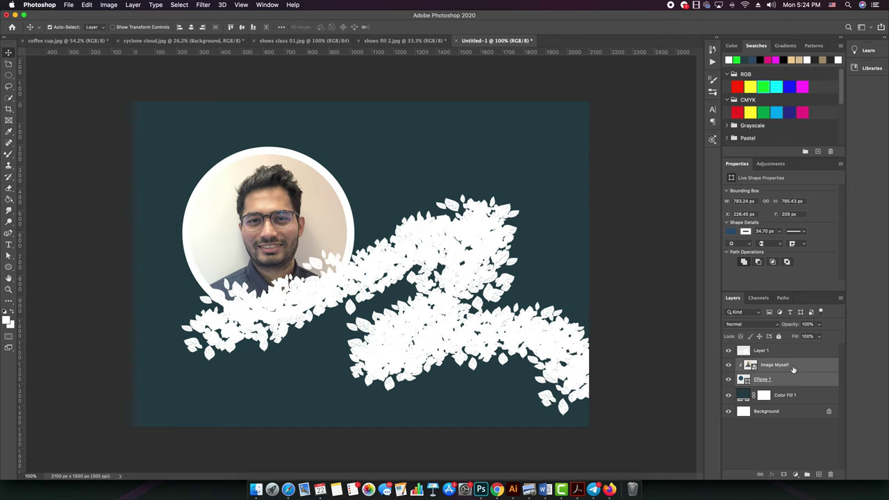
# - Delete the white foliage layer
pyautogui.click(793, 452)
pyautogui.click(784, 380)
pyautogui.keyDown('shift'); pyautogui.click(793, 365); pyautogui.keyUp('shift')
pyautogui.click(805, 442)
pyautogui.moveTo(460, 245); pyautogui.dragTo(448, 273)
pyautogui.press('BackSpace')
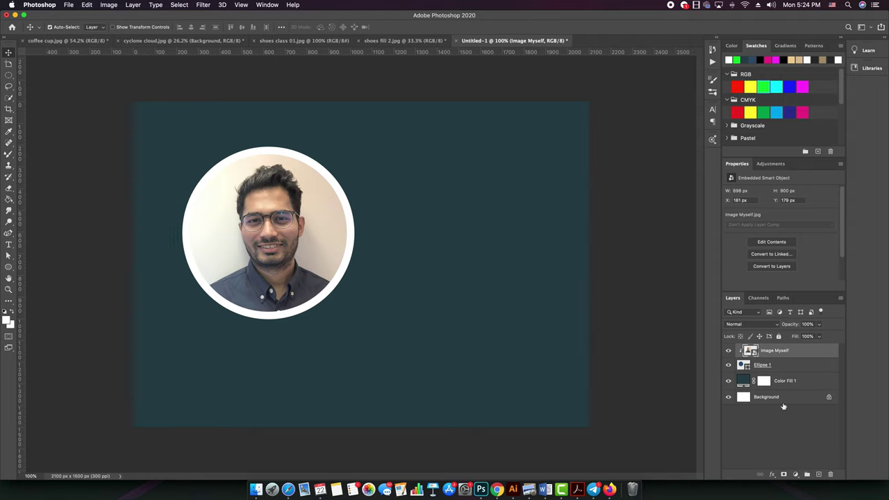
pyautogui.click(818, 475)
# - Move the new layer beneath Ellipse 1 and choose a Screentones brush preset
pyautogui.moveTo(779, 352); pyautogui.dragTo(780, 386)
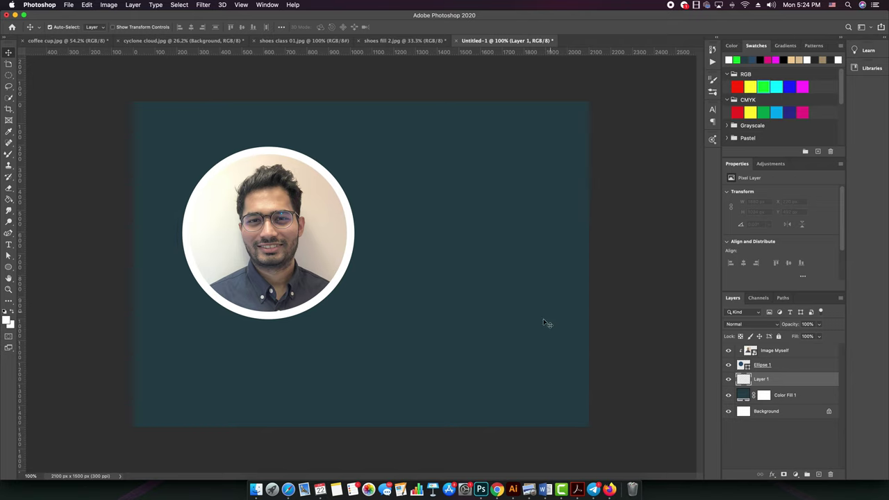
pyautogui.click(9, 154)
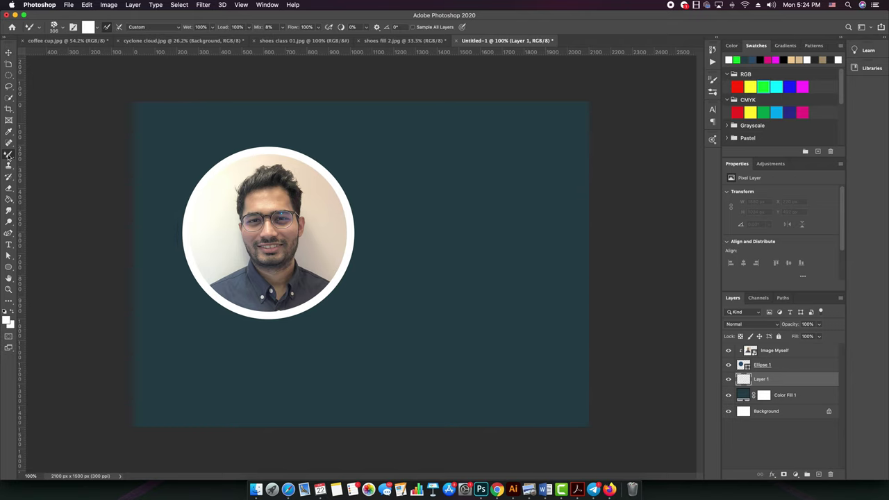
pyautogui.click(64, 30)
pyautogui.scroll(-5, 64, 208)
pyautogui.click(64, 239)
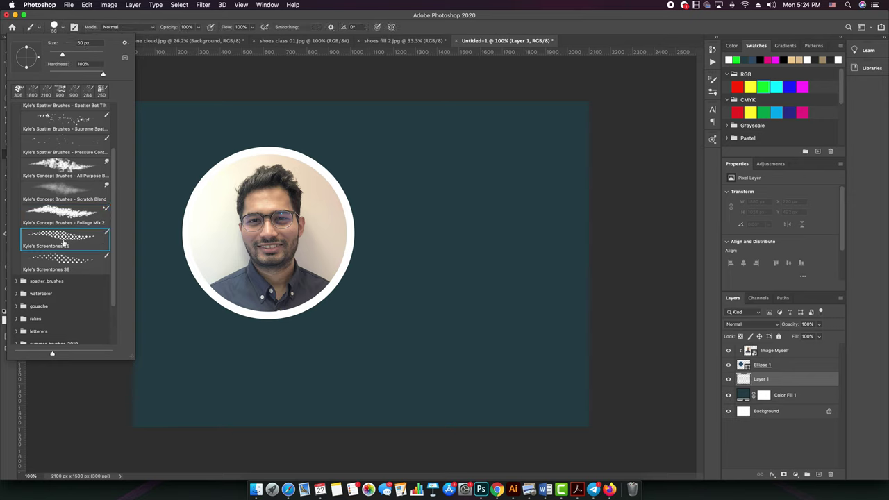
pyautogui.moveTo(184, 329)
pyautogui.mouseDown()
pyautogui.moveTo(480, 208)
pyautogui.moveTo(303, 403)
pyautogui.moveTo(517, 373)
pyautogui.mouseUp()
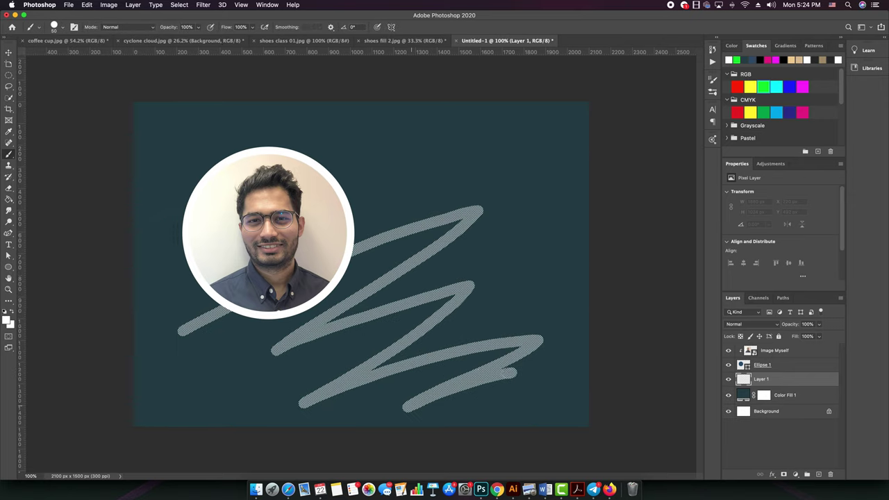
pyautogui.press('super+z')
# - Paint a large 600 px pale screentone shape across the lower canvas
pyautogui.press(']')
pyautogui.press(']')
pyautogui.press(']')
pyautogui.press(']')
pyautogui.press(']')
pyautogui.press(']')
pyautogui.press(']')
pyautogui.press(']')
pyautogui.press(']')
pyautogui.press(']')
pyautogui.press(']')
pyautogui.press(']')
pyautogui.press(']')
pyautogui.press(']')
pyautogui.moveTo(195, 317)
pyautogui.mouseDown()
pyautogui.moveTo(432, 242)
pyautogui.moveTo(311, 371)
pyautogui.moveTo(584, 357)
pyautogui.moveTo(610, 323)
pyautogui.mouseUp()
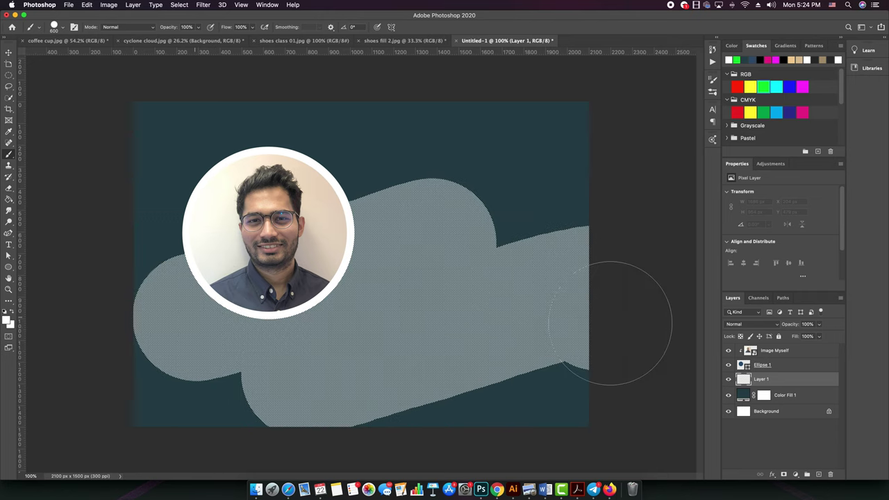
pyautogui.click(8, 53)
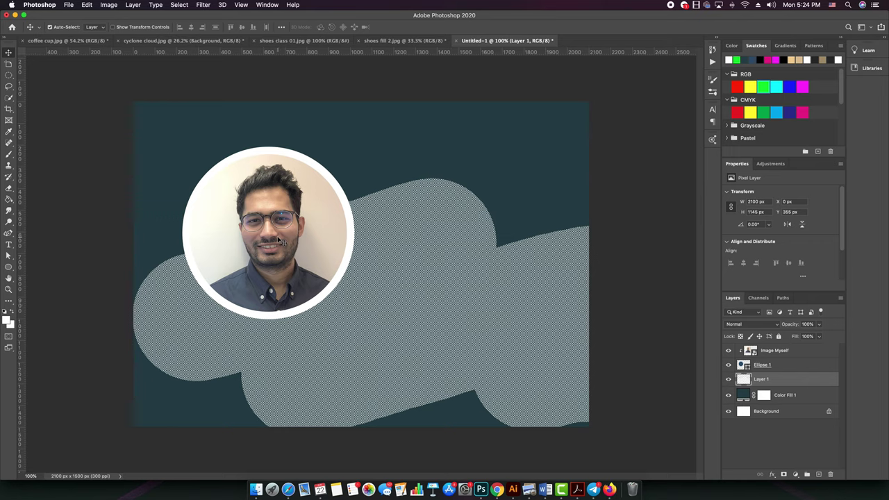
pyautogui.click(787, 351)
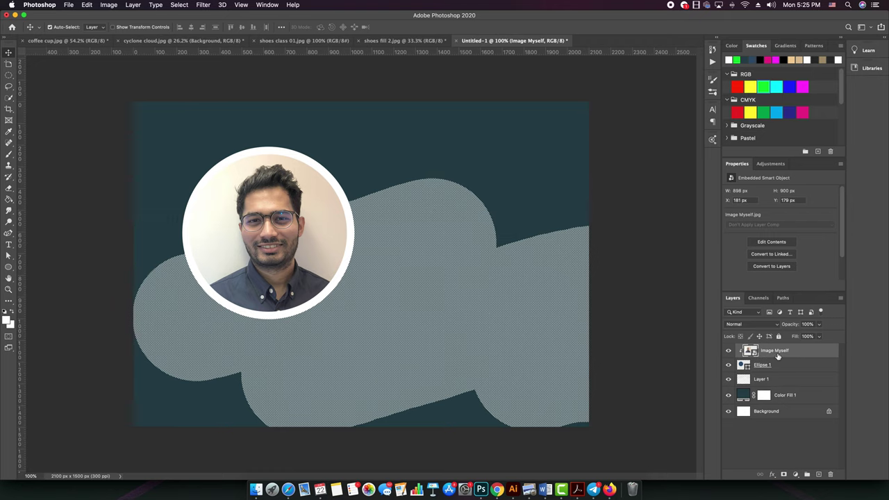
# - Rename the photo layer to 'Change Image Here'
pyautogui.doubleClick(776, 350)
pyautogui.write('Change')
pyautogui.press('Return')
# - Replace the smart object's contents with Pic 04.JPG
pyautogui.rightClick(802, 354)
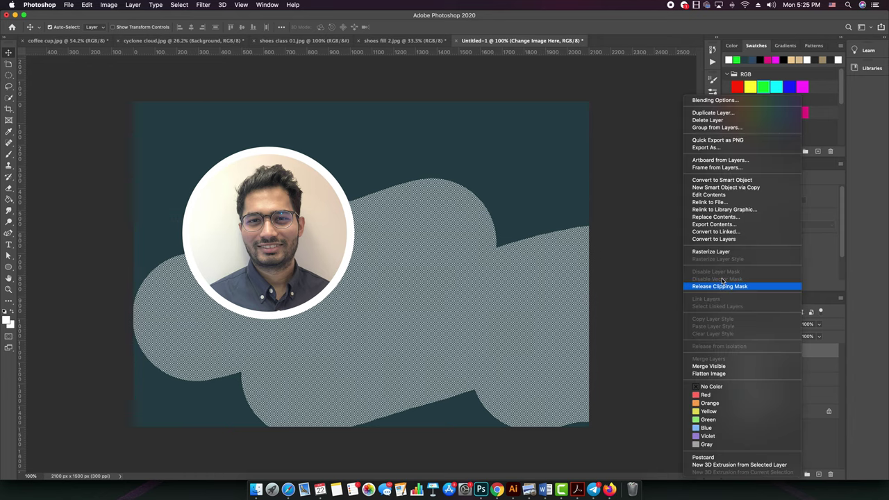
pyautogui.click(723, 218)
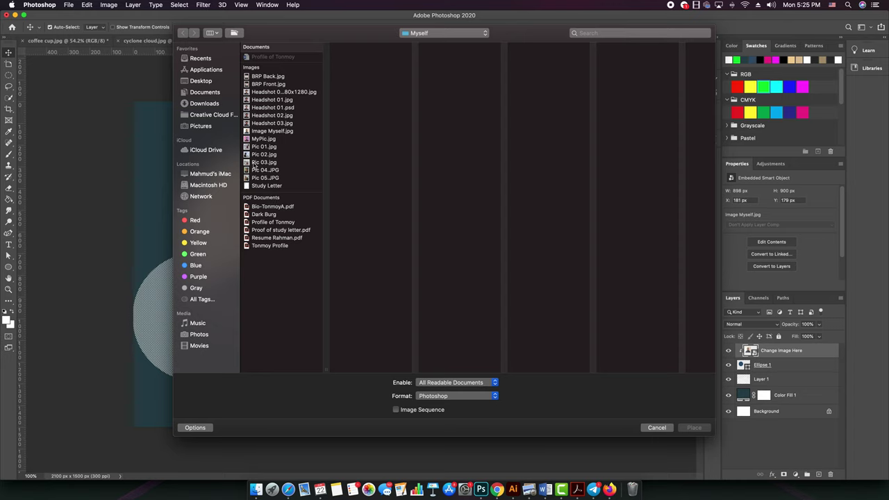
pyautogui.click(255, 171)
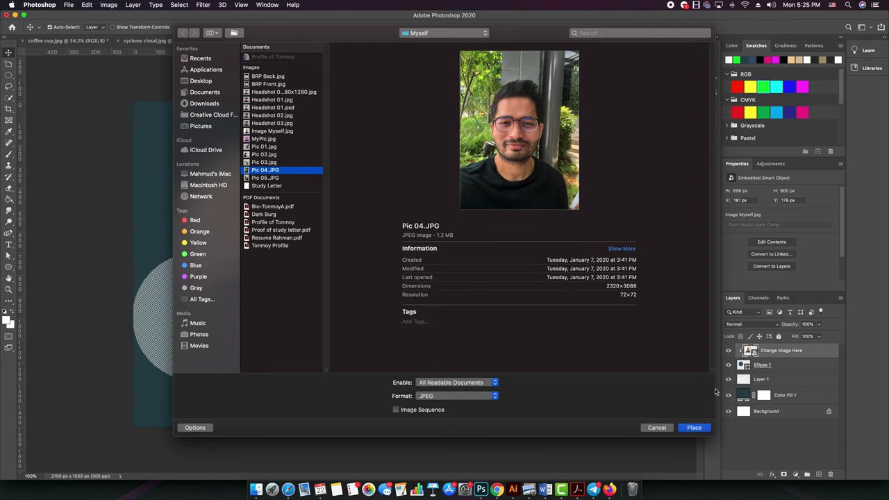
pyautogui.click(693, 427)
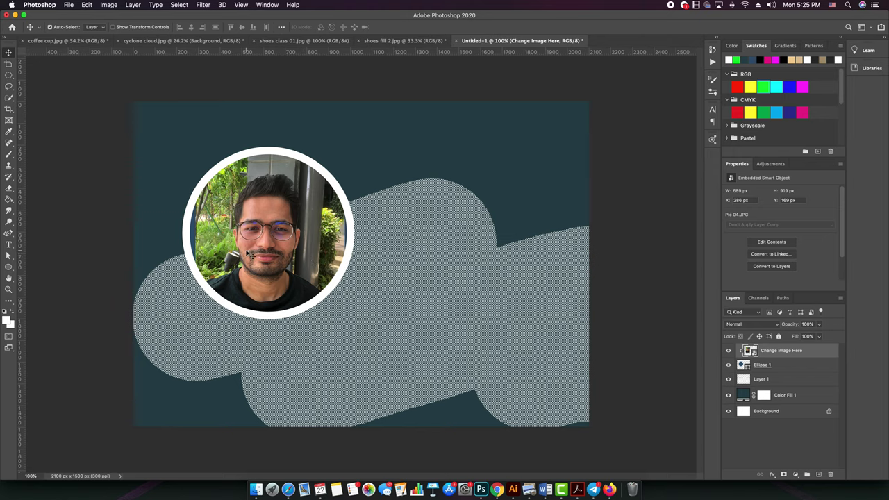
# - Enlarge the new photo to 787 × 1023 px to fill the circle
pyautogui.moveTo(275, 252); pyautogui.dragTo(274, 250)
pyautogui.press('super+t')
pyautogui.moveTo(345, 337); pyautogui.dragTo(354, 349)
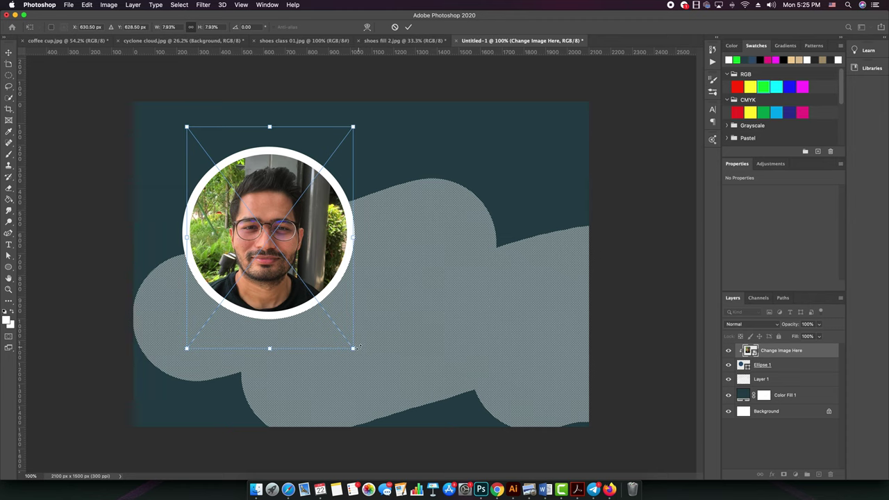
pyautogui.press('Return')
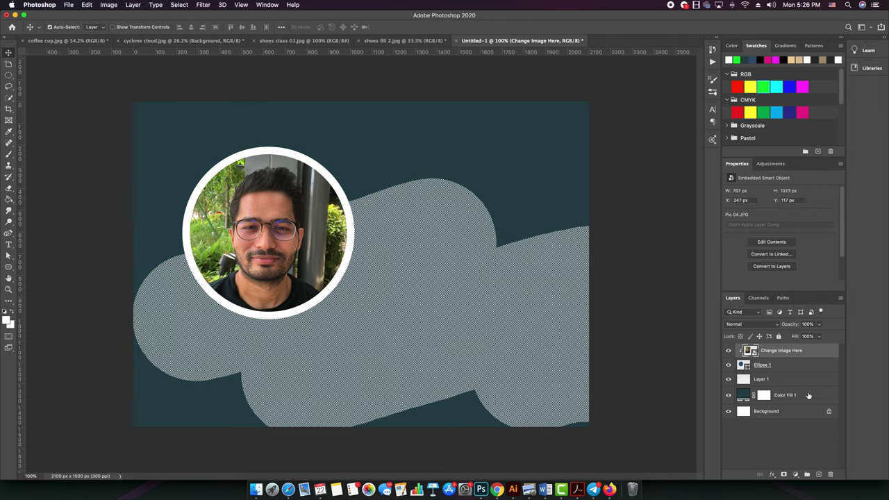
# - Set Ellipse 1's fill to the purple gradient preset
pyautogui.click(800, 368)
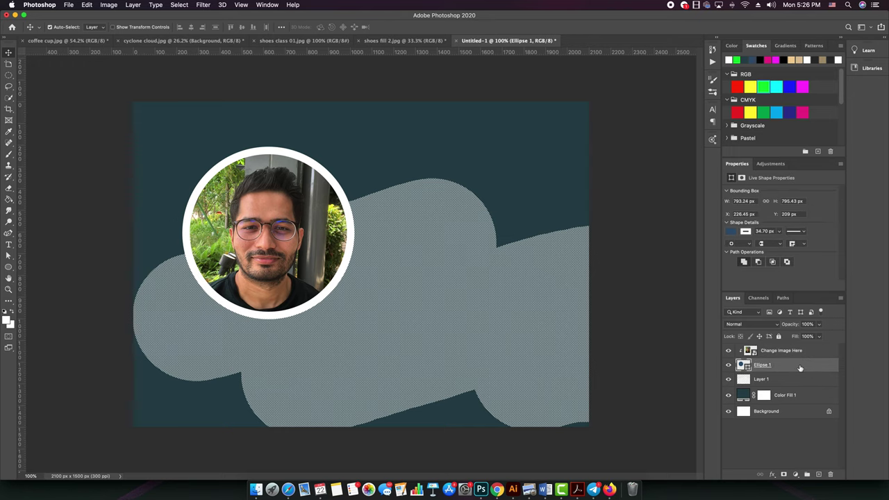
pyautogui.click(732, 235)
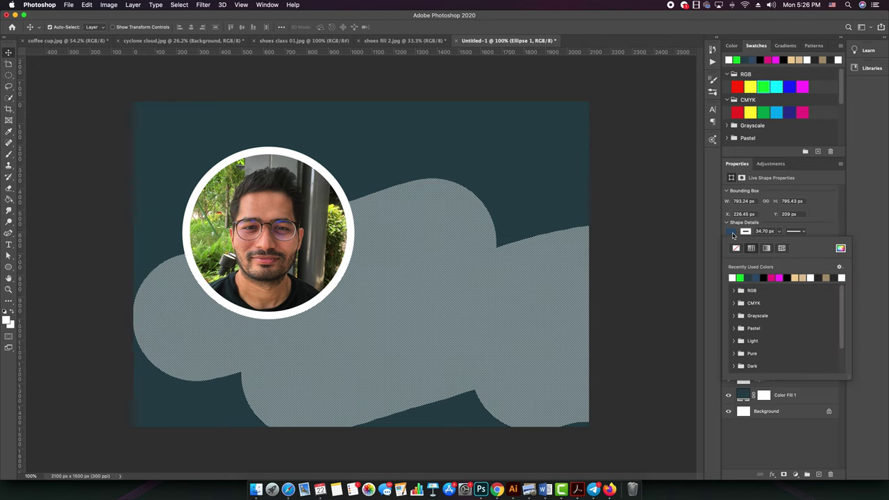
pyautogui.click(766, 248)
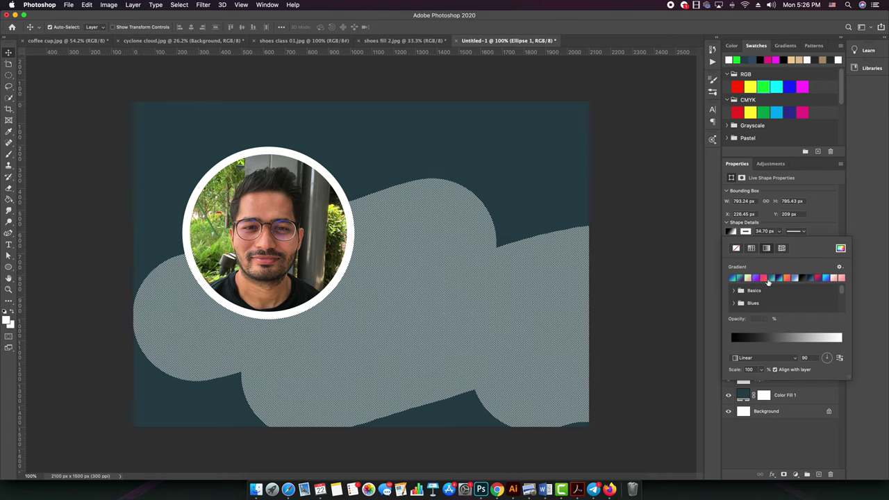
pyautogui.click(755, 278)
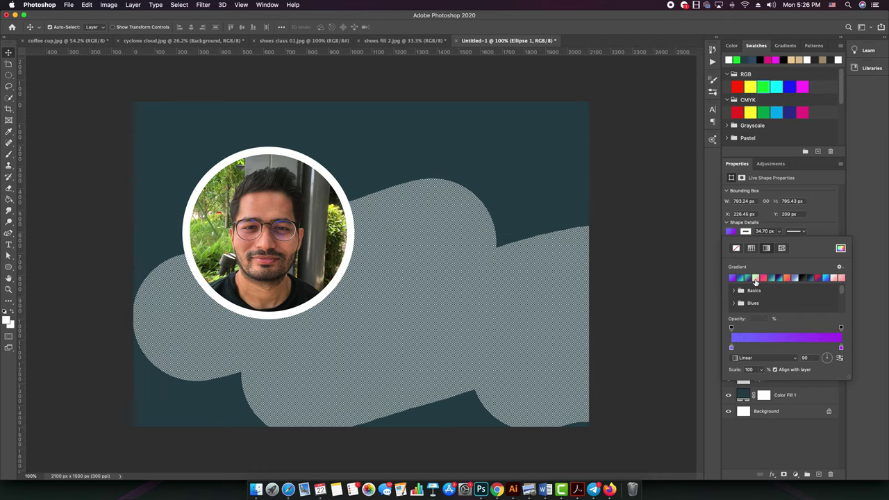
pyautogui.click(734, 233)
# - Give Ellipse 1's border stroke the same purple gradient
pyautogui.click(748, 232)
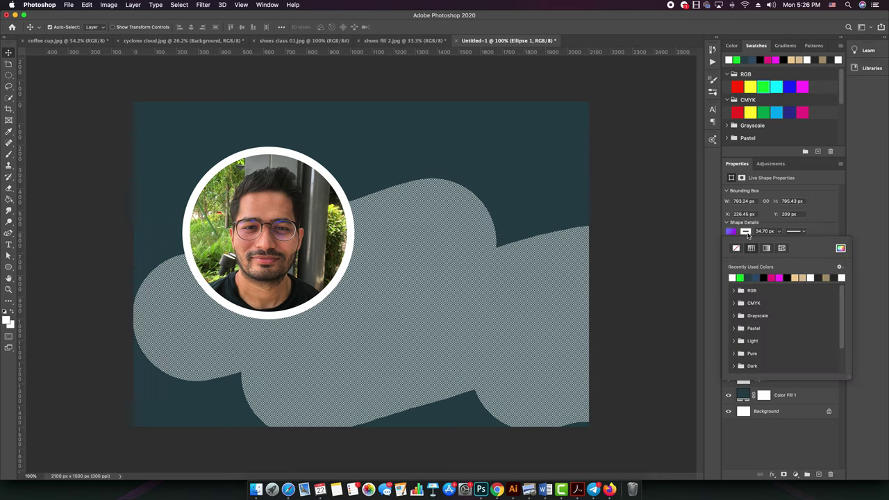
pyautogui.click(766, 248)
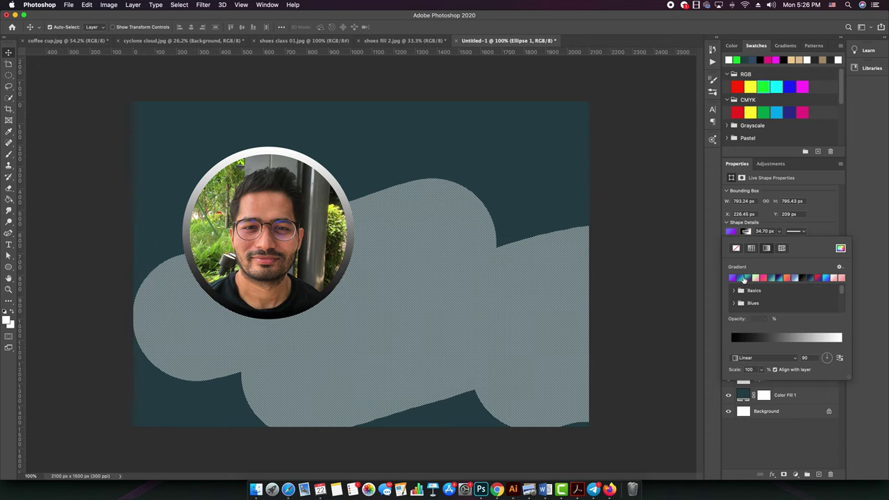
pyautogui.click(733, 278)
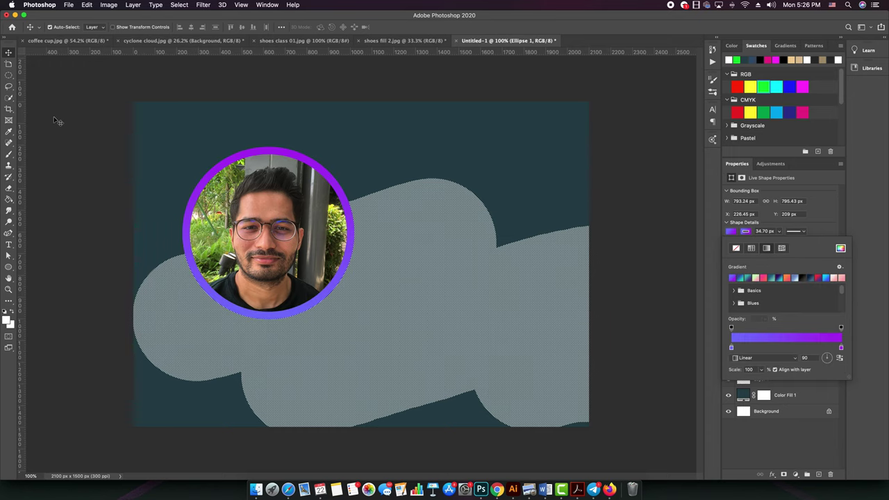
pyautogui.click(11, 55)
pyautogui.click(375, 292)
pyautogui.click(464, 278)
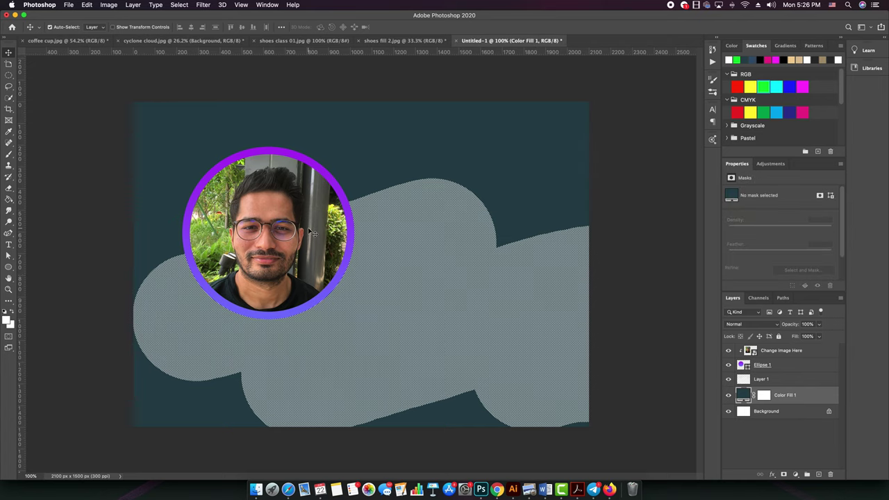
# - Delete the Color Fill 1 layer and the Change Image Here portrait layer
pyautogui.press('Delete')
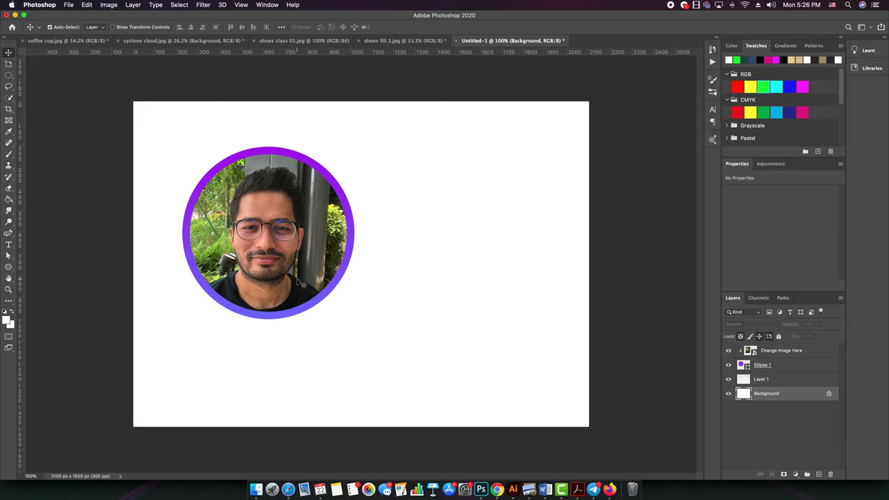
pyautogui.scroll(-1, 301, 283)
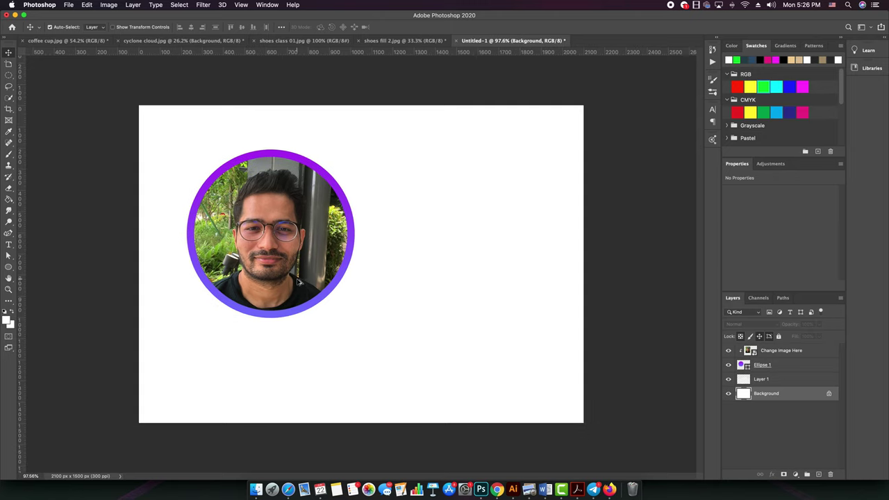
pyautogui.click(268, 255)
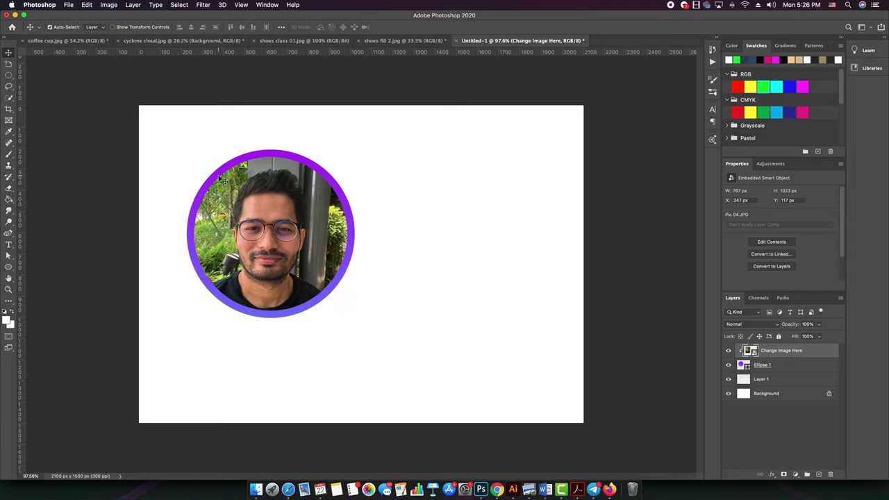
pyautogui.press('Delete')
pyautogui.press('Delete')
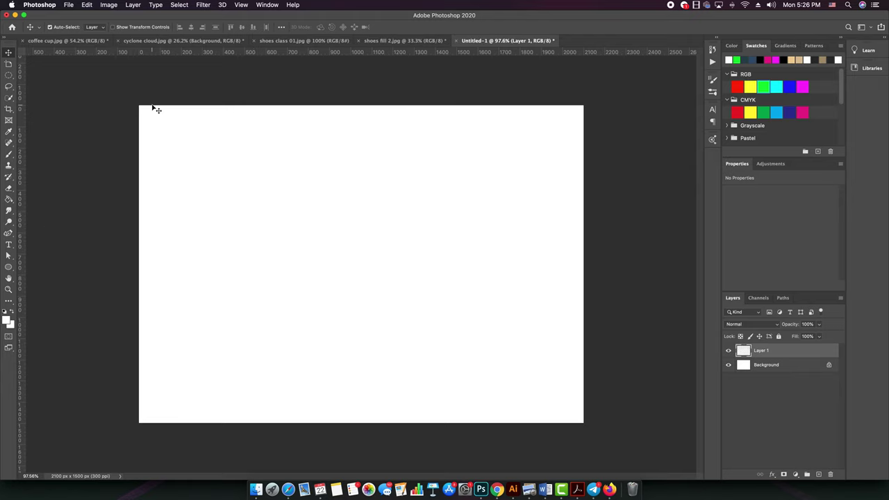
pyautogui.click(69, 5)
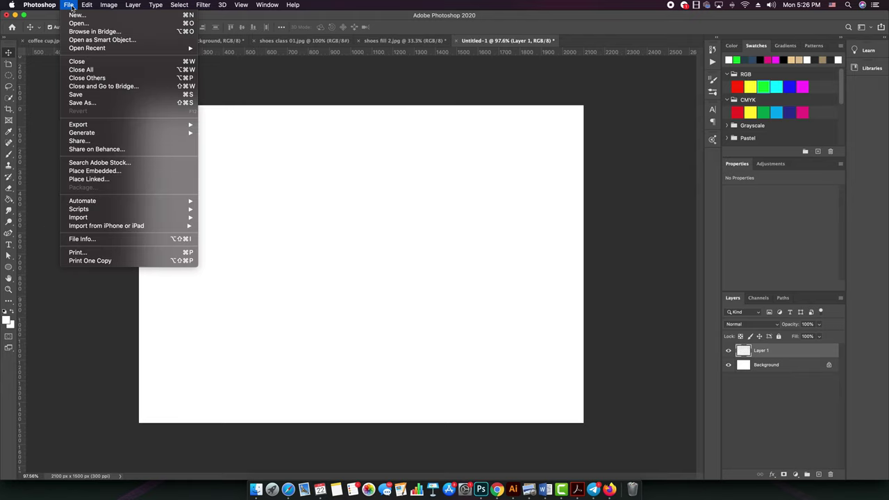
# - Open remove bg background.jpg from the Class 04 folder
pyautogui.click(78, 23)
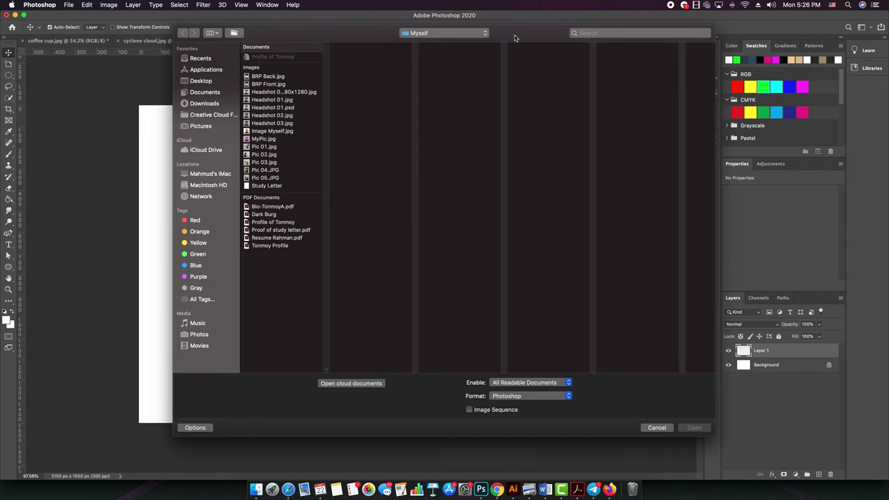
pyautogui.click(448, 33)
pyautogui.click(435, 75)
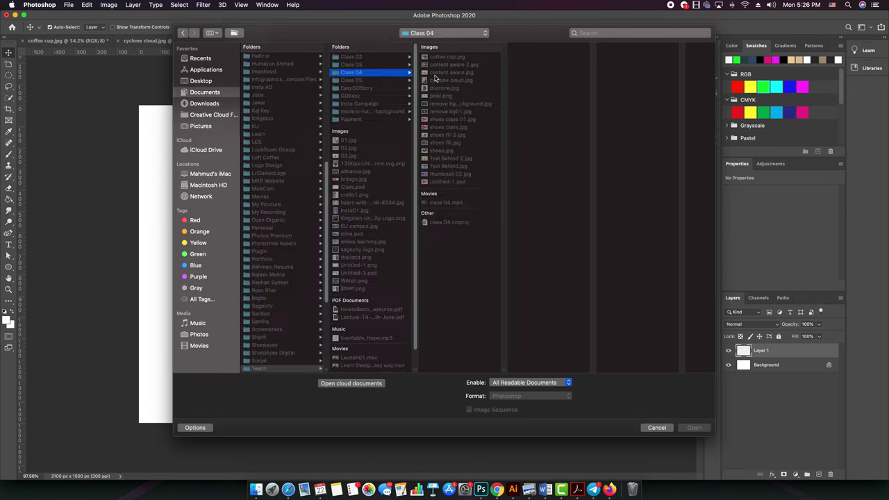
pyautogui.click(459, 73)
pyautogui.click(452, 81)
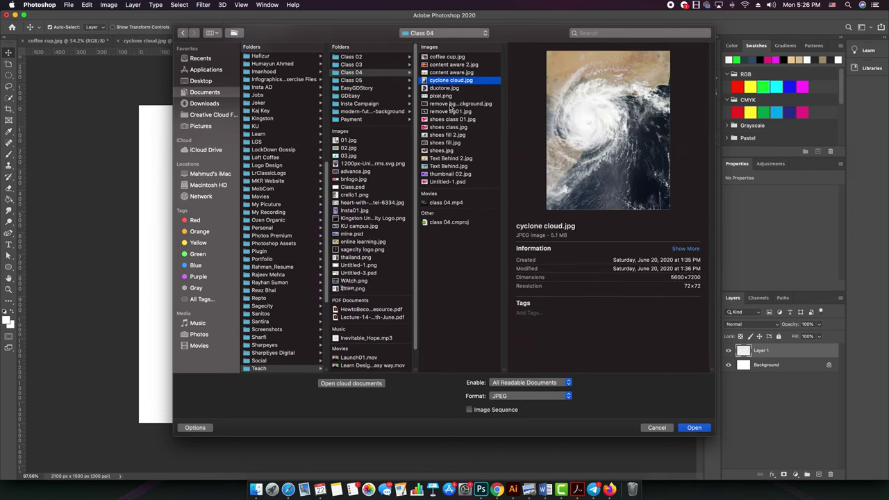
pyautogui.click(451, 105)
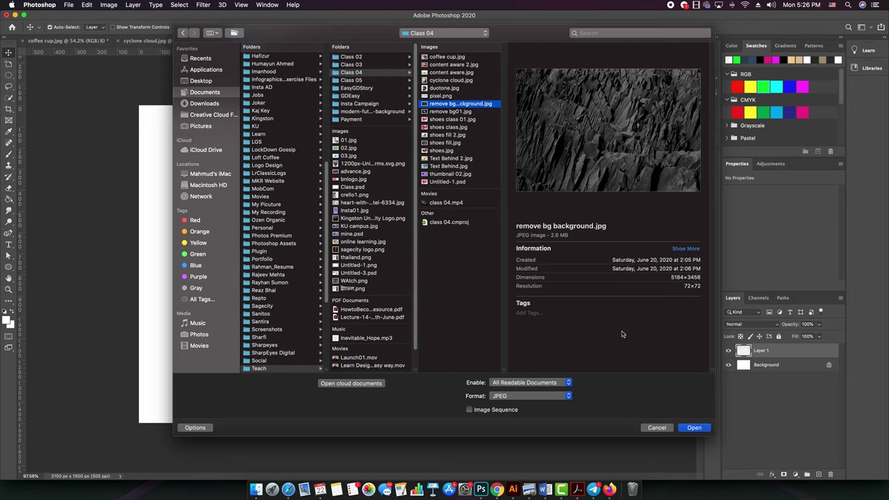
pyautogui.click(699, 430)
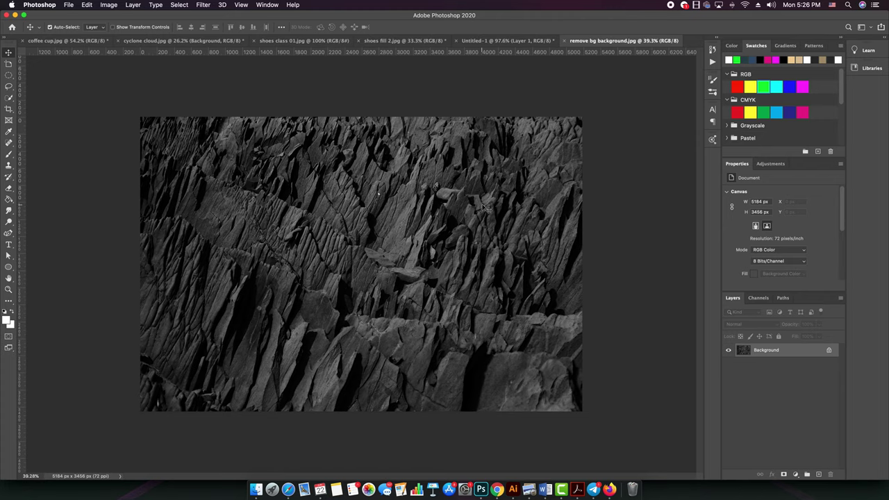
# - Paste the rock photo into Untitled-1 and scale it to 1978 × 1318 px, centred
pyautogui.click(501, 40)
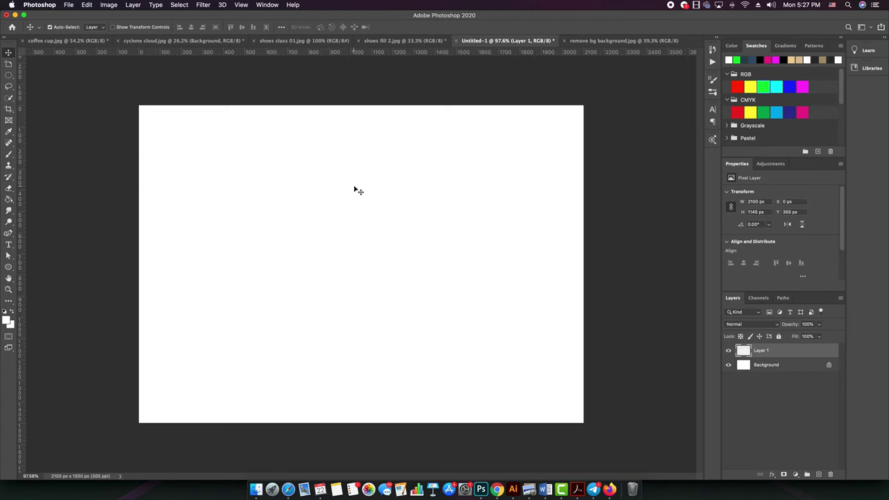
pyautogui.click(621, 40)
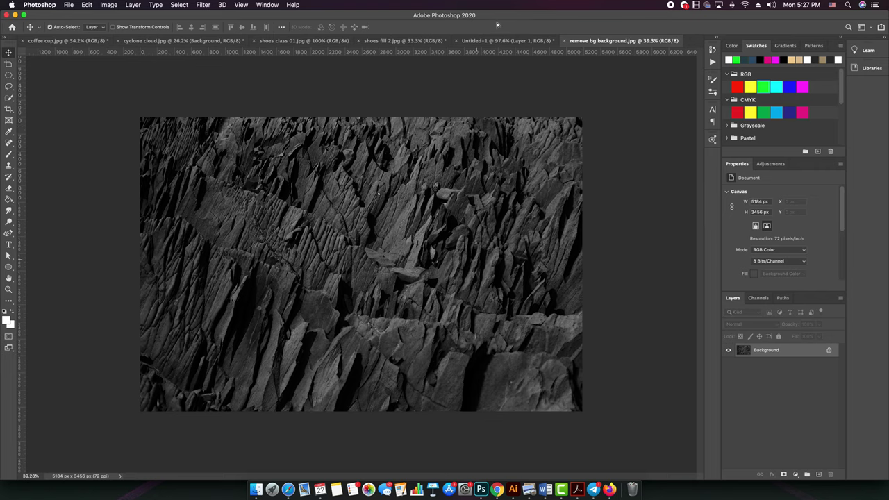
pyautogui.click(494, 41)
pyautogui.press('cmd+v')
pyautogui.scroll(-3, 361, 254)
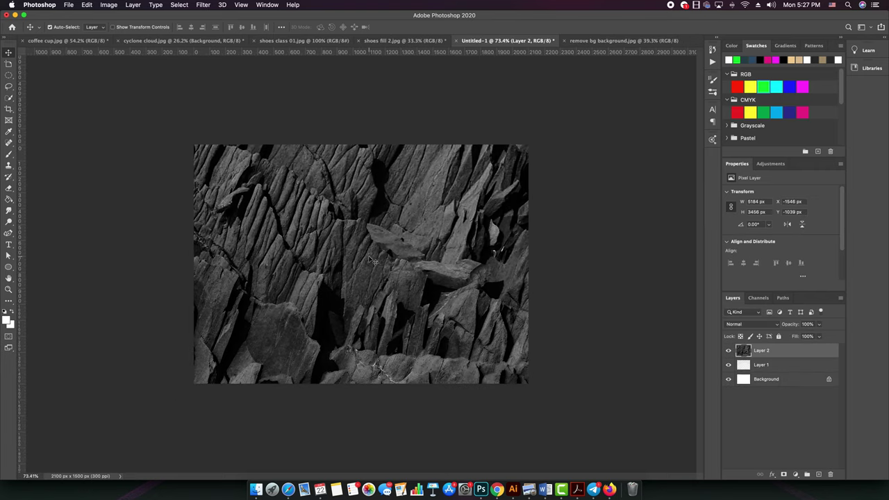
pyautogui.press('cmd+t')
pyautogui.scroll(-5, 401, 276)
pyautogui.moveTo(532, 371); pyautogui.dragTo(436, 315)
pyautogui.press('cmd+0')
pyautogui.moveTo(608, 414); pyautogui.dragTo(572, 392)
pyautogui.moveTo(393, 260); pyautogui.dragTo(391, 271)
pyautogui.press('Return')
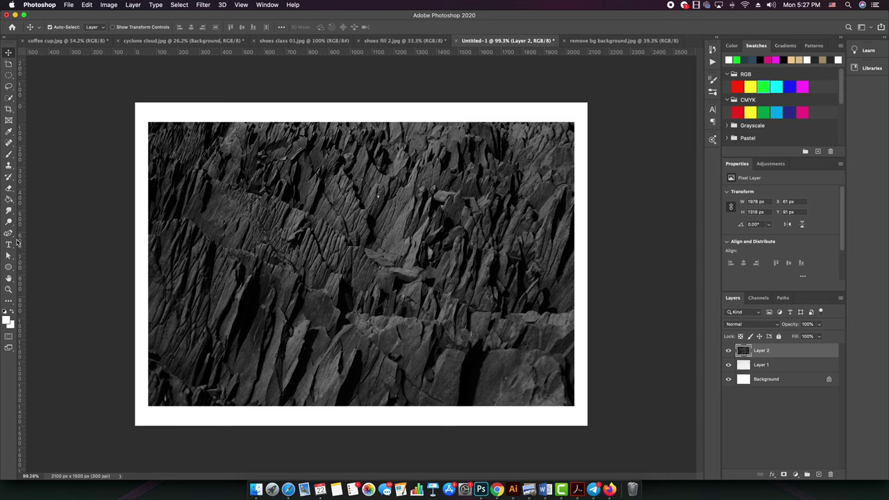
# - Type the headline THIS CLASS IS ALREADY VERY BORING over the rock image
pyautogui.click(9, 245)
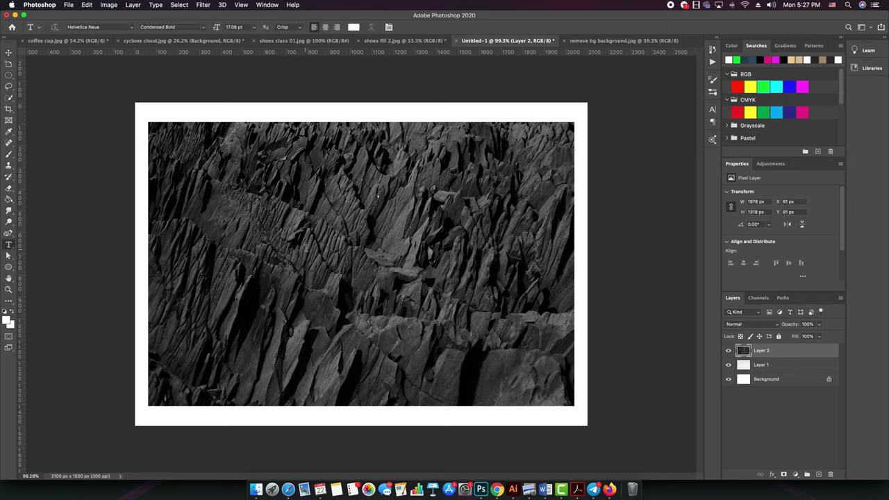
pyautogui.click(277, 233)
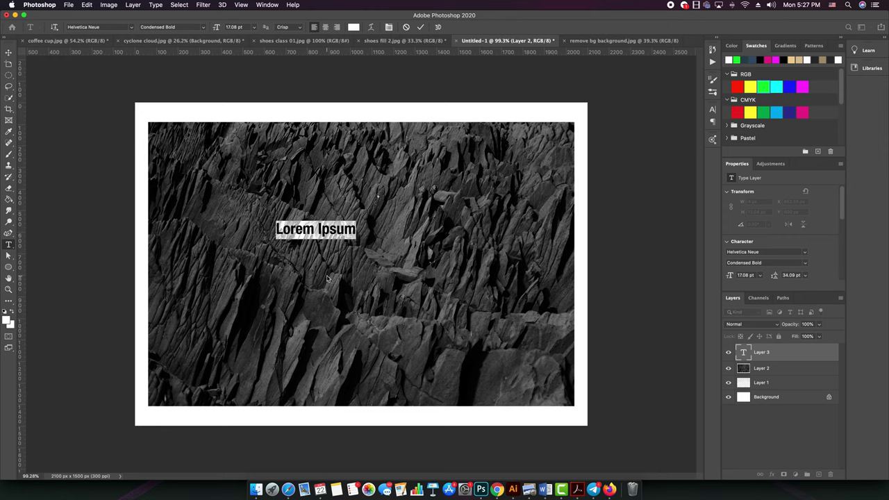
pyautogui.write('THIS CALSS')
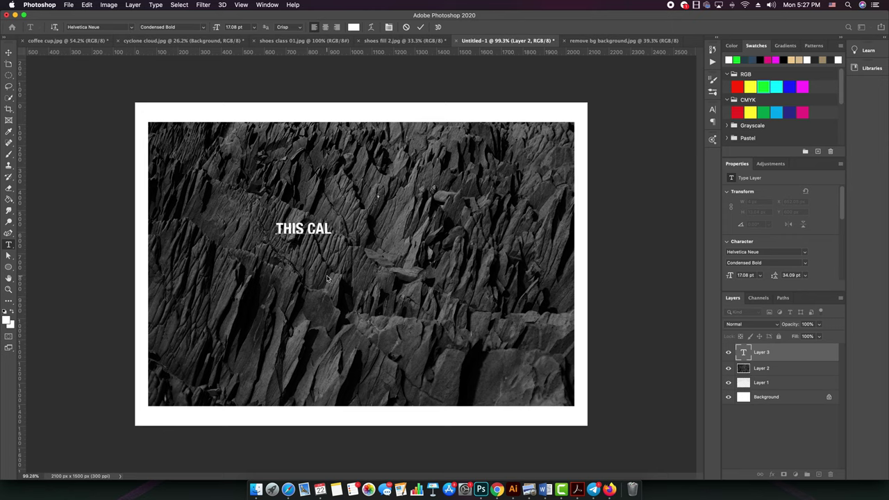
pyautogui.press('BackSpace')
pyautogui.press('BackSpace')
pyautogui.press('BackSpace')
pyautogui.press('BackSpace')
pyautogui.write('LASS IS')
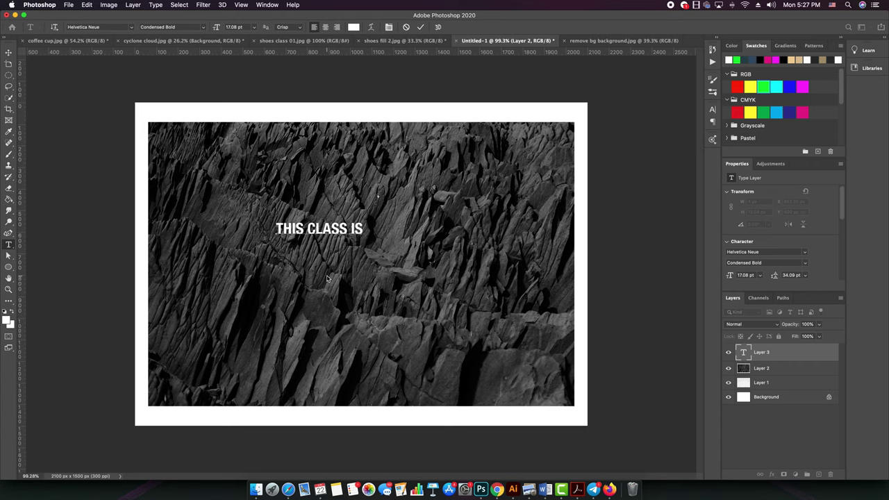
pyautogui.write(' ALREADY')
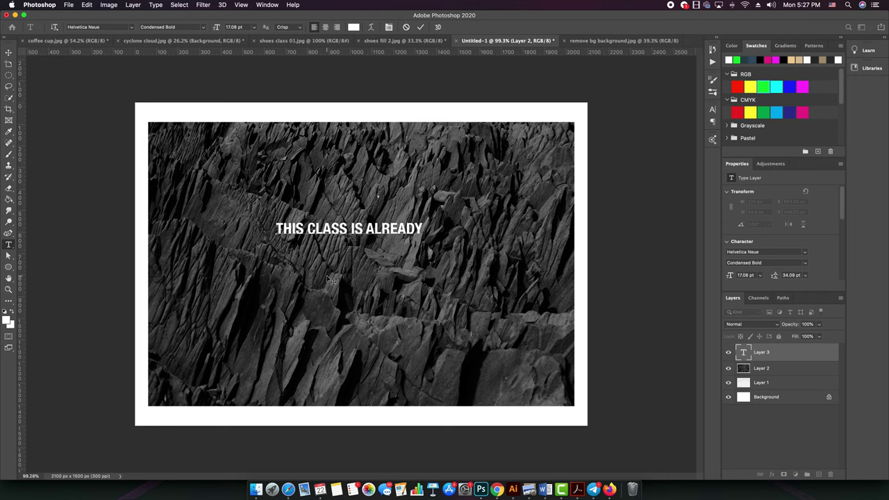
pyautogui.press('Return')
pyautogui.write('VERY BORIG')
pyautogui.press('BackSpace')
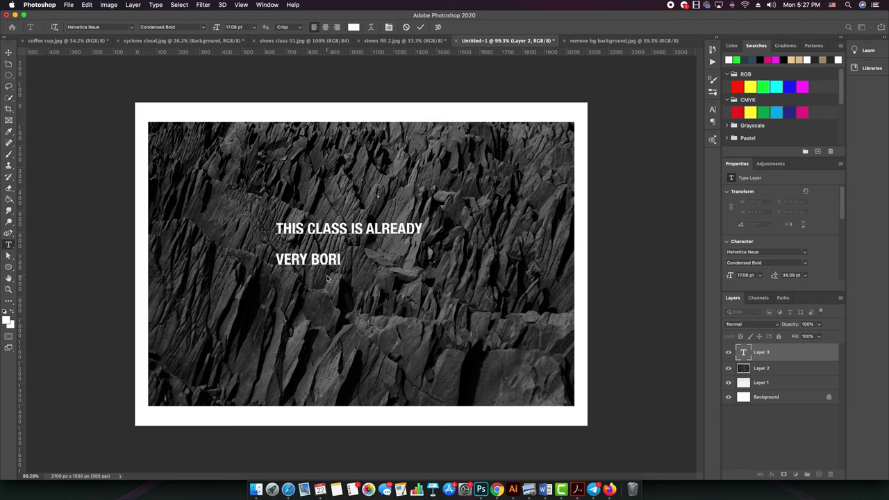
pyautogui.press('BackSpace')
pyautogui.press('BackSpace')
pyautogui.press('BackSpace')
pyautogui.press('BackSpace')
pyautogui.press('BackSpace')
pyautogui.press('BackSpace')
pyautogui.press('BackSpace')
pyautogui.press('BackSpace')
pyautogui.press('BackSpace')
pyautogui.press('BackSpace')
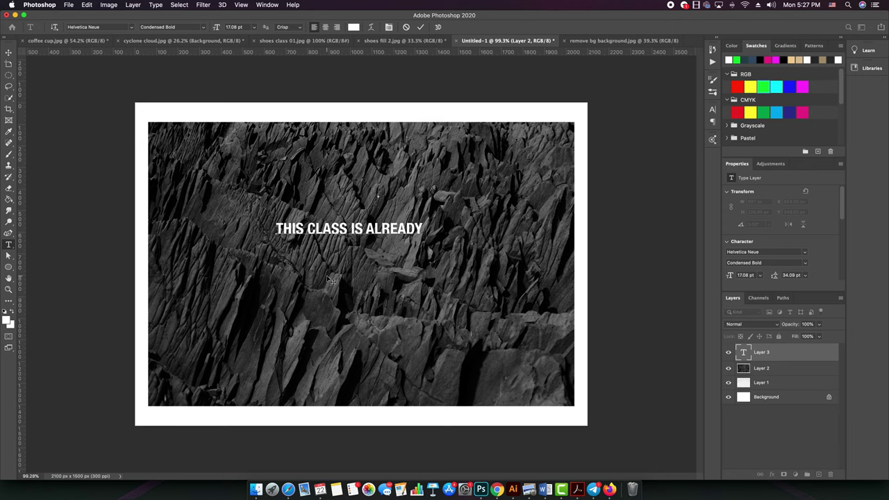
pyautogui.write('VERY BORING')
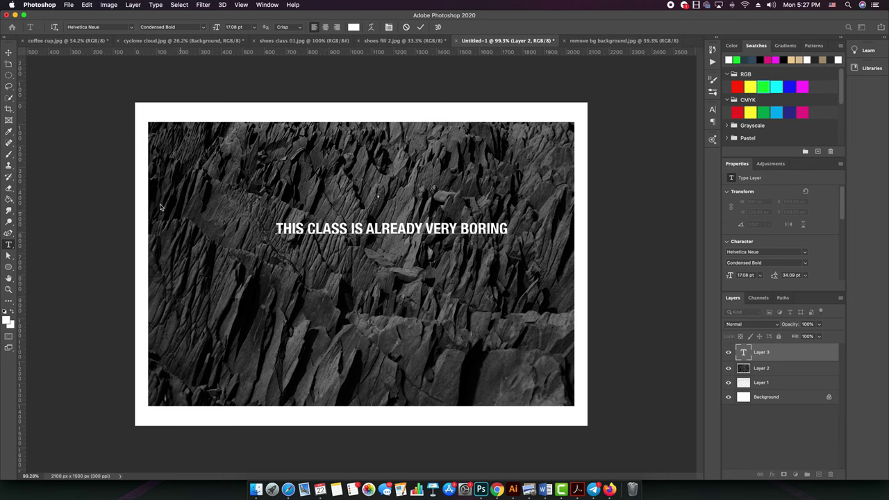
# - Enlarge the headline to 21.17 pt and shift it lower left
pyautogui.click(8, 52)
pyautogui.press('super+t')
pyautogui.moveTo(509, 239); pyautogui.dragTo(437, 262)
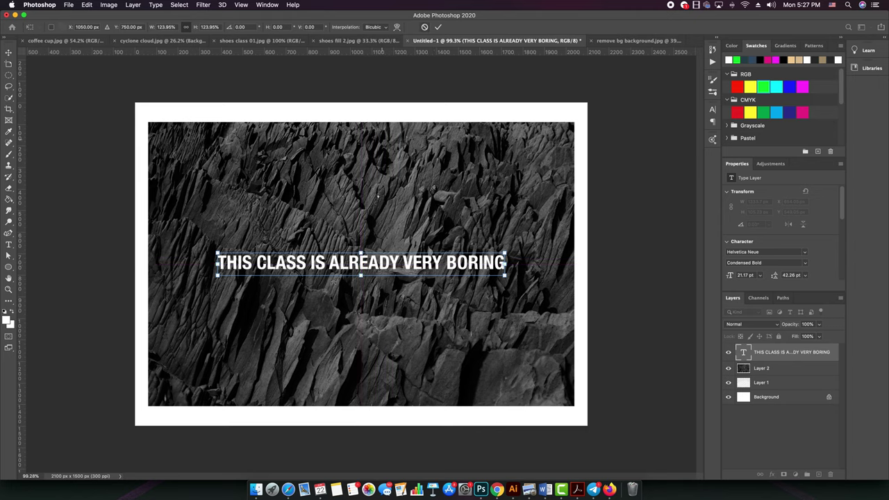
pyautogui.click(438, 26)
# - Change the headline font to Gobold Bold and enlarge it slightly
pyautogui.press('t')
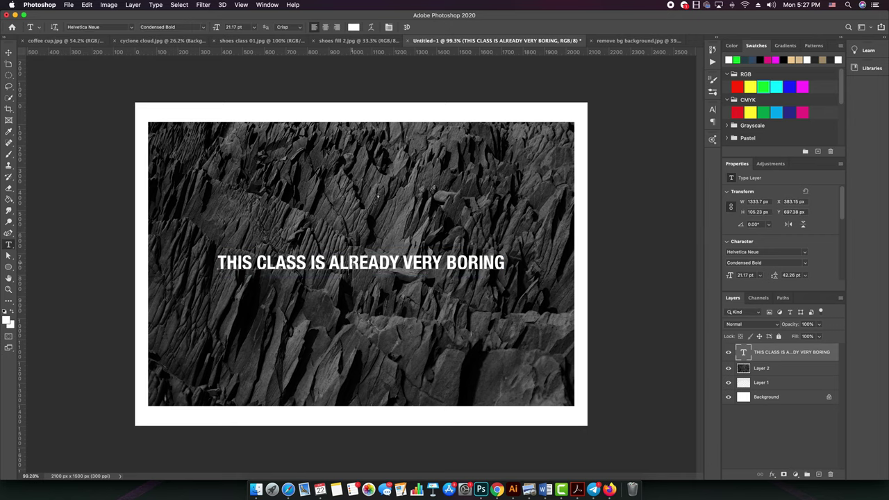
pyautogui.tripleClick(352, 262)
pyautogui.click(131, 27)
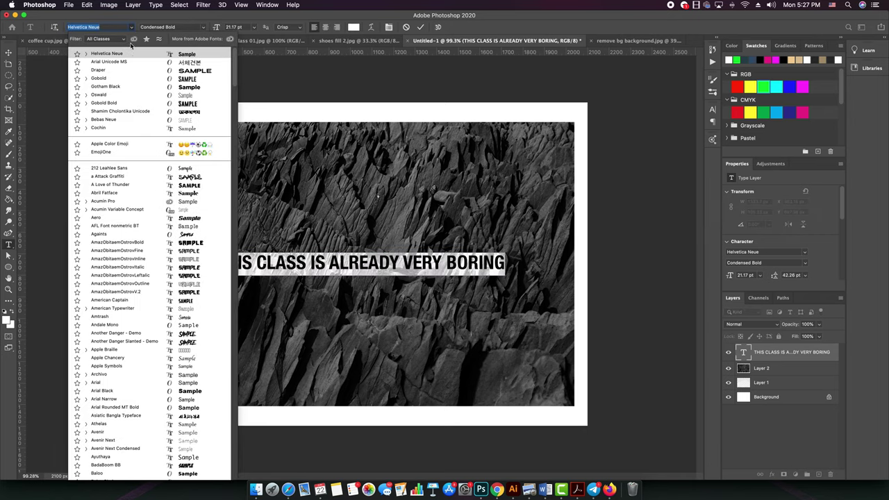
pyautogui.click(123, 104)
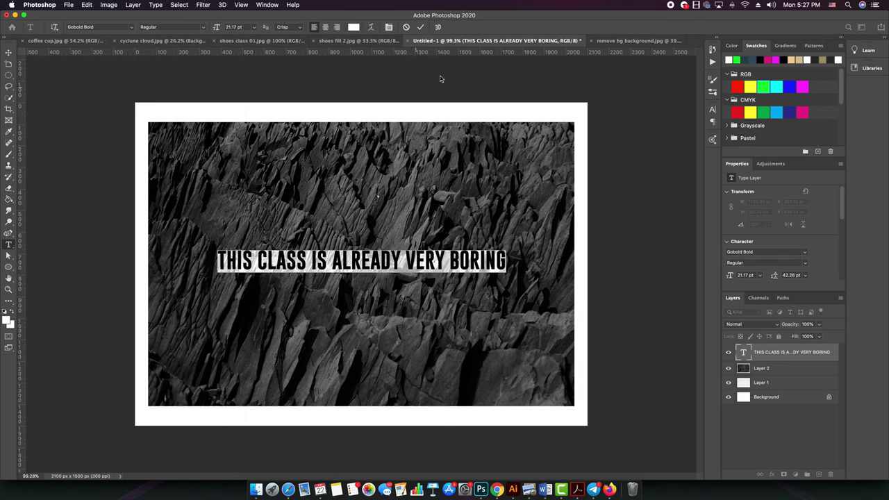
pyautogui.click(420, 27)
pyautogui.click(9, 52)
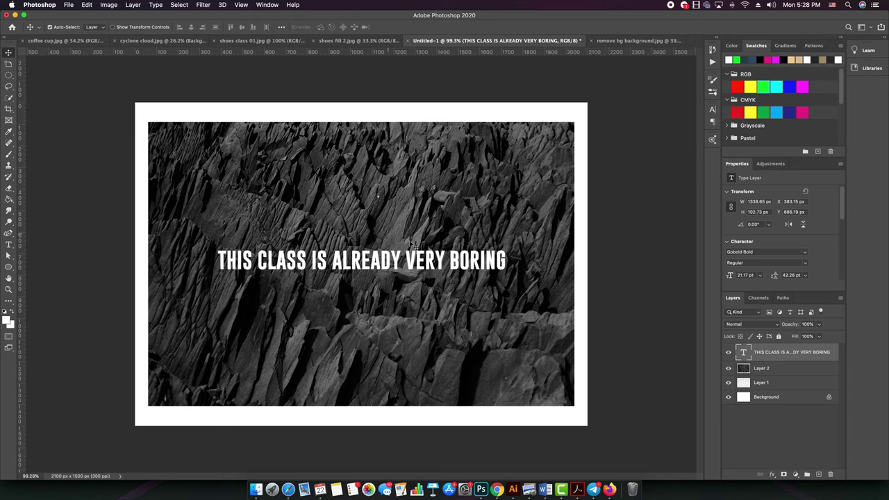
pyautogui.press('super+t')
pyautogui.moveTo(507, 274); pyautogui.dragTo(536, 275)
pyautogui.press('Return')
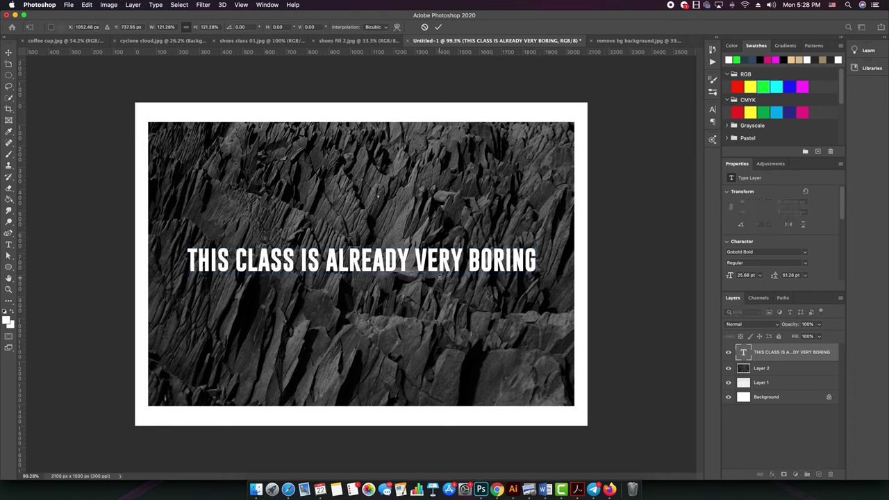
# - Delete 'THIS CLASS IS' and enlarge the headline to 46.79 pt, centred on the canvas
pyautogui.press('t')
pyautogui.moveTo(326, 262); pyautogui.dragTo(143, 271)
pyautogui.press('BackSpace')
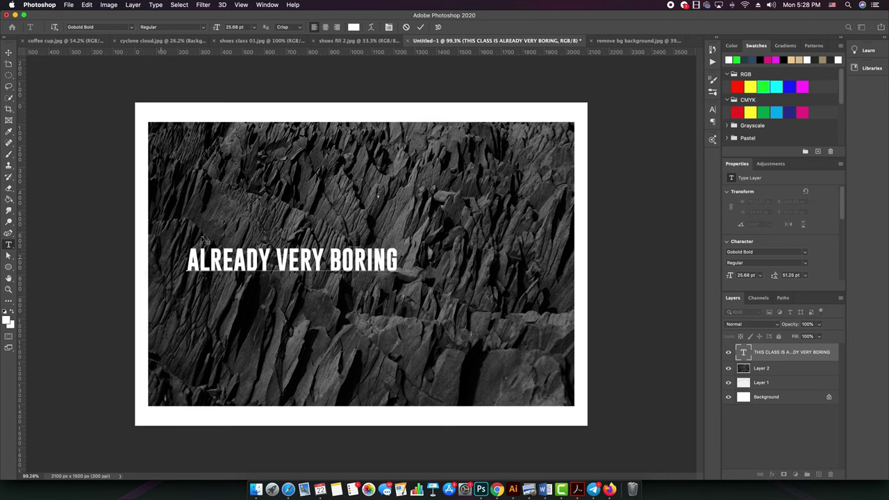
pyautogui.press('super+t')
pyautogui.moveTo(400, 277); pyautogui.dragTo(576, 356)
pyautogui.moveTo(463, 274); pyautogui.dragTo(443, 269)
pyautogui.press('Return')
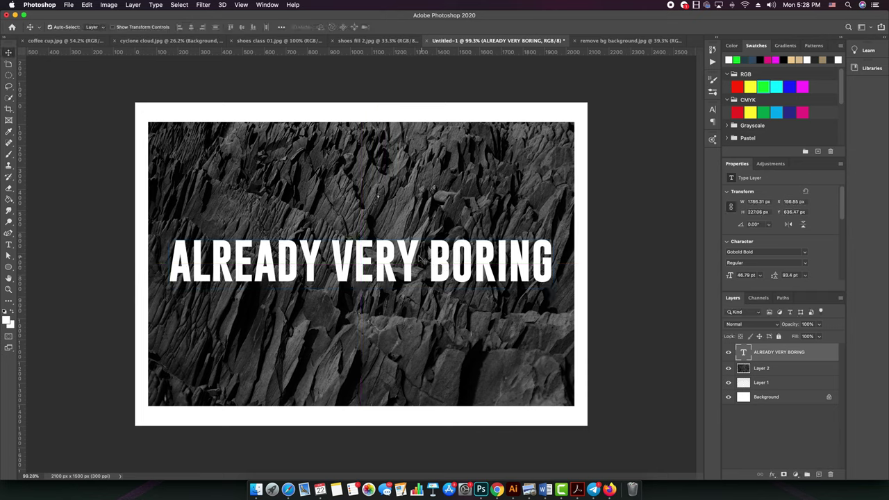
pyautogui.moveTo(411, 270); pyautogui.dragTo(387, 261)
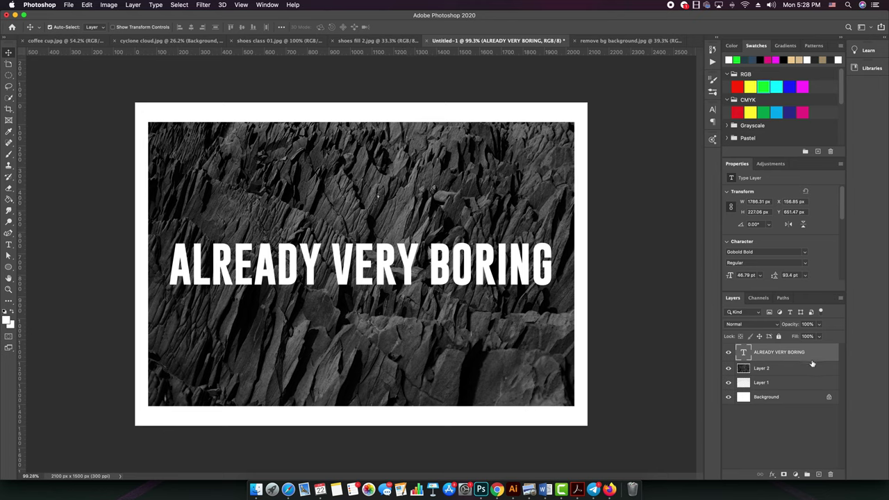
pyautogui.click(776, 372)
# - Rename Layer 2 to Imge
pyautogui.doubleClick(760, 368)
pyautogui.write('Imge')
pyautogui.press('Return')
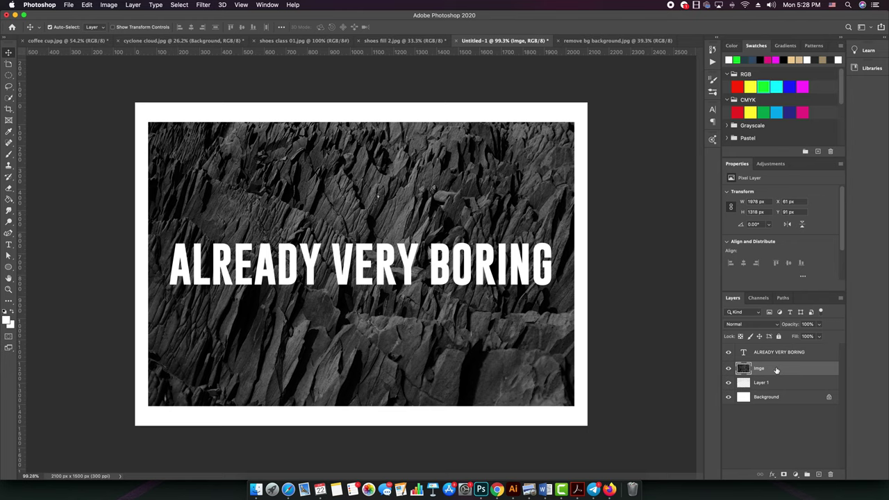
# - Move Imge above the headline and clip it to the text as a clipping mask
pyautogui.moveTo(776, 369); pyautogui.dragTo(781, 348)
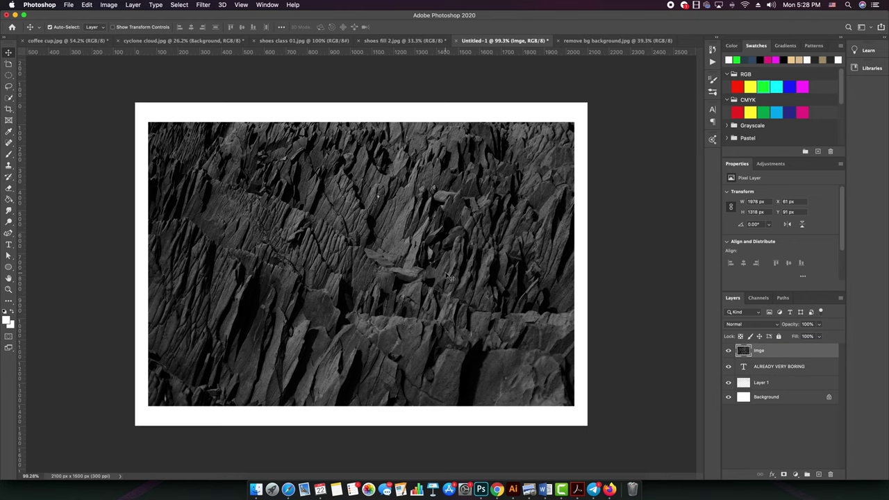
pyautogui.keyDown('alt'); pyautogui.click(778, 358); pyautogui.keyUp('alt')
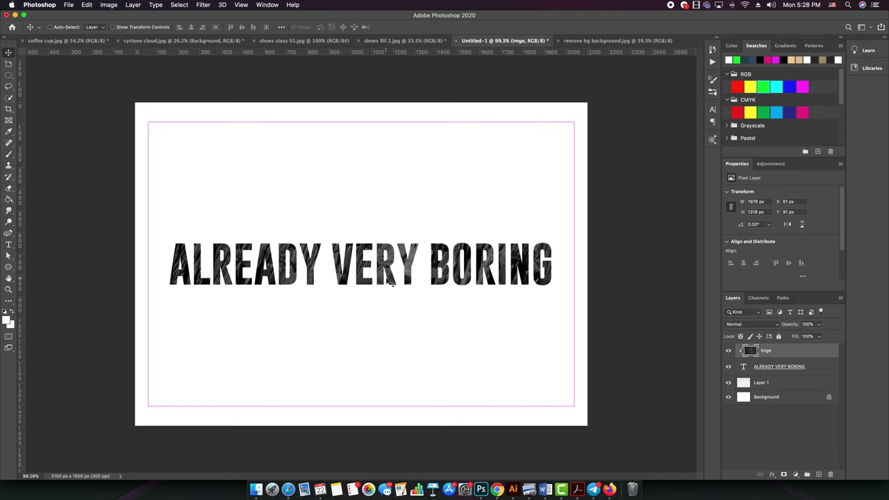
pyautogui.keyDown('alt'); pyautogui.click(776, 357); pyautogui.keyUp('alt')
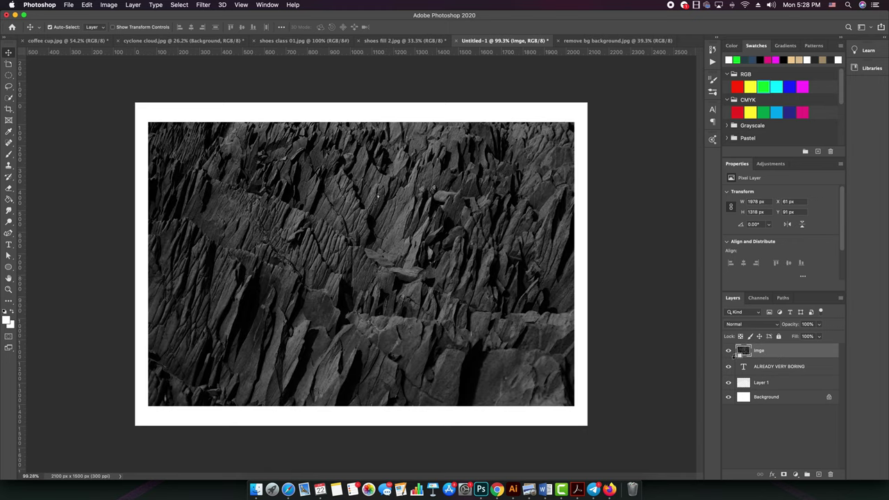
pyautogui.keyDown('alt'); pyautogui.click(780, 360); pyautogui.keyUp('alt')
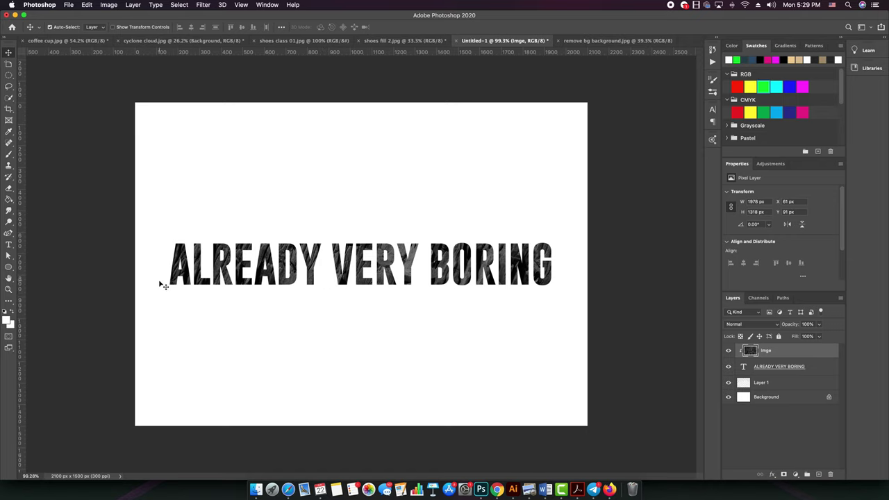
pyautogui.click(792, 369)
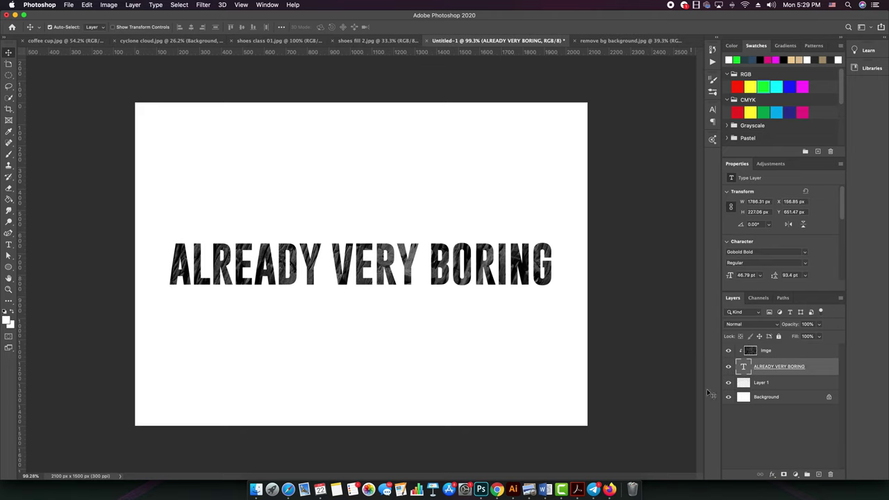
# - Duplicate the headline as 'shadow' beneath the original, keeping Imge clipped to the original
pyautogui.rightClick(813, 372)
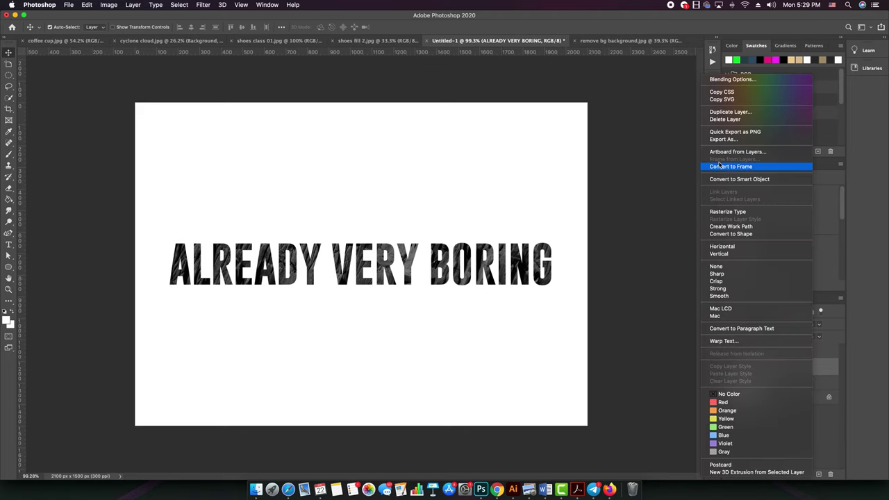
pyautogui.click(724, 112)
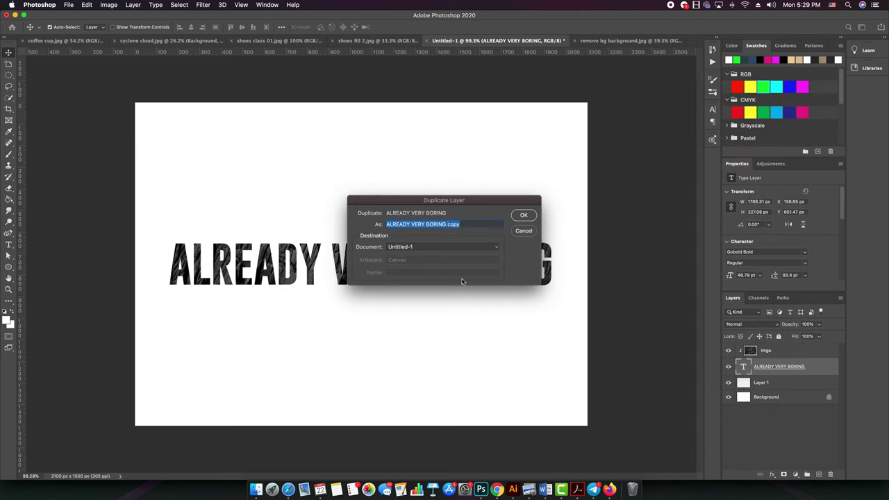
pyautogui.write('shadow')
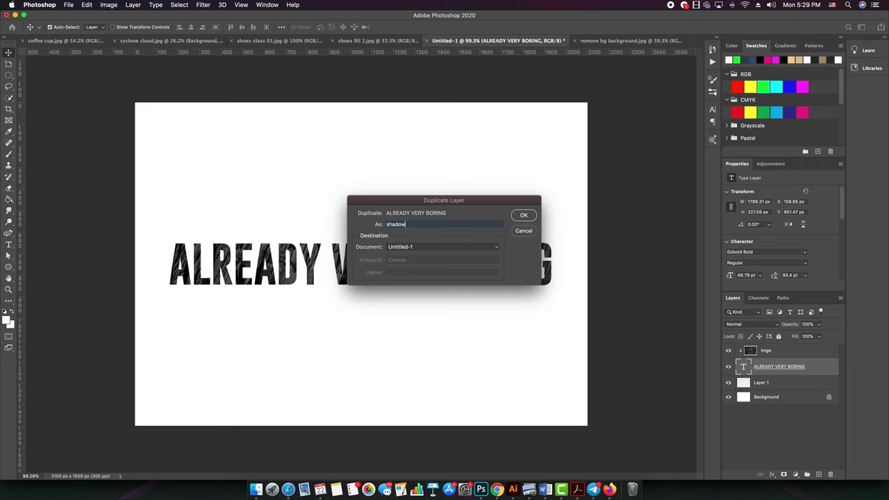
pyautogui.press('Return')
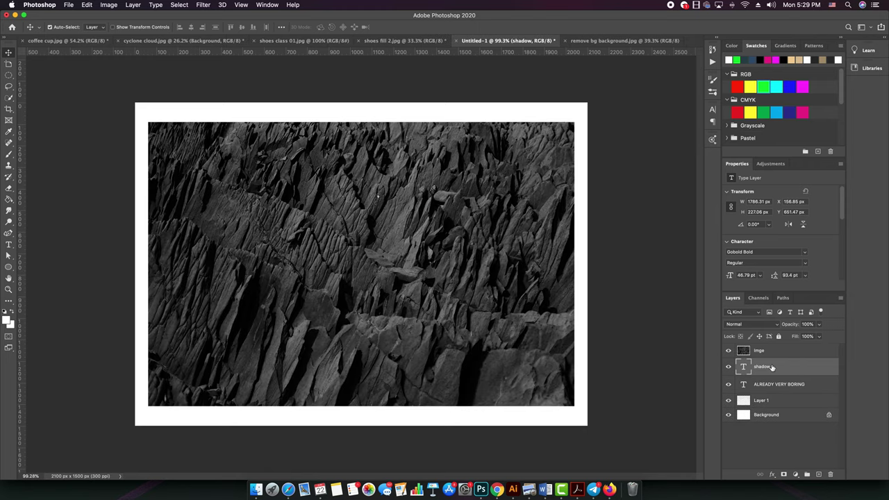
pyautogui.click(782, 386)
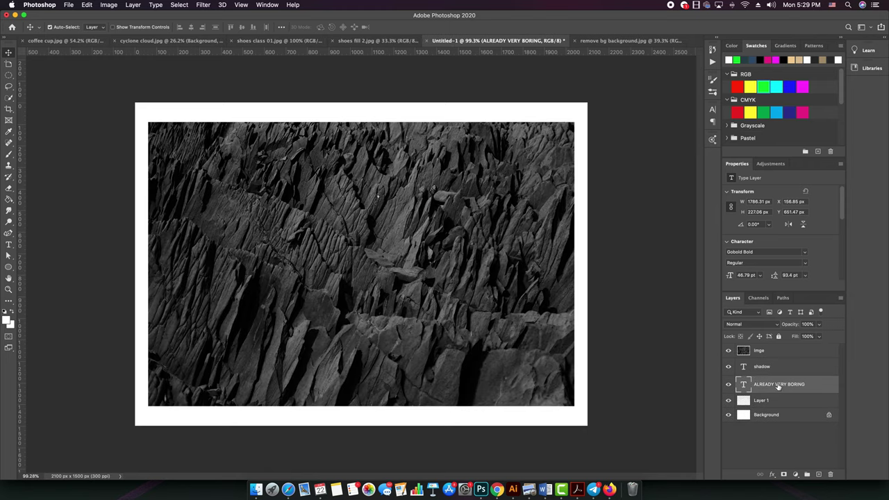
pyautogui.click(752, 369)
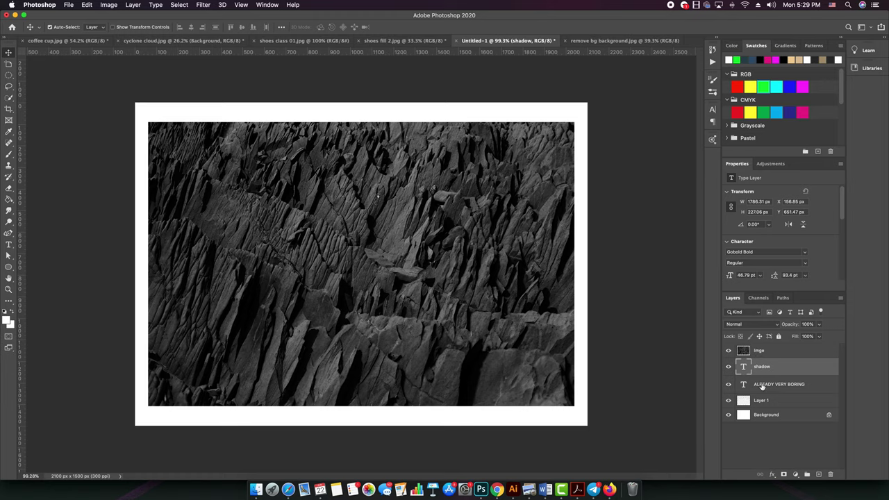
pyautogui.click(769, 386)
pyautogui.moveTo(768, 386); pyautogui.dragTo(768, 359)
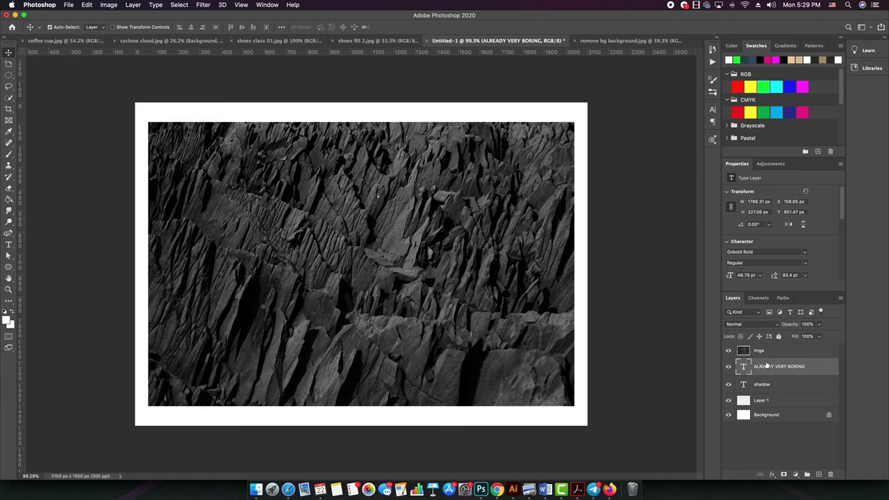
pyautogui.keyDown('alt'); pyautogui.click(775, 356); pyautogui.keyUp('alt')
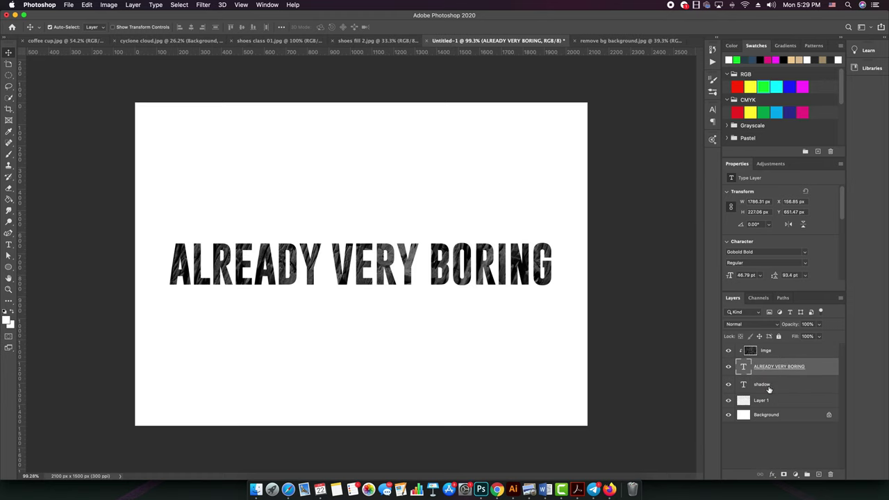
# - Move the shadow copy down below the headline to Y 888.49 px
pyautogui.click(763, 385)
pyautogui.hotkey('ctrl', 't')
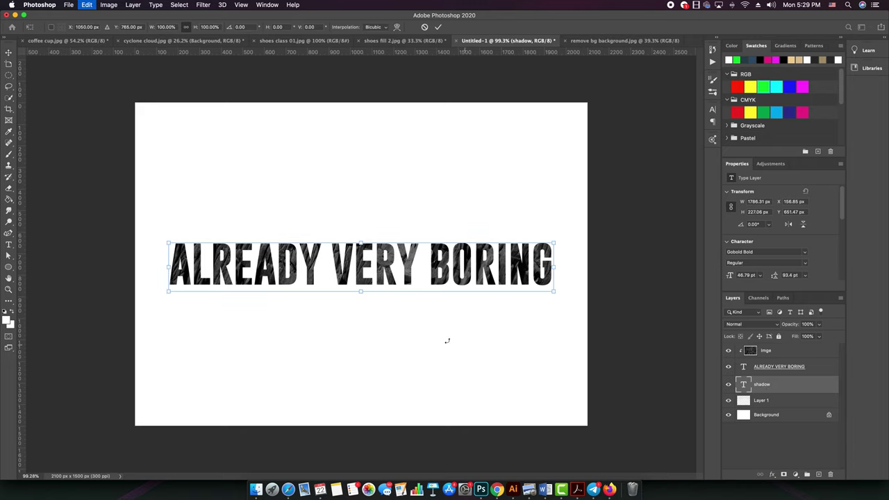
pyautogui.moveTo(410, 273); pyautogui.dragTo(401, 323)
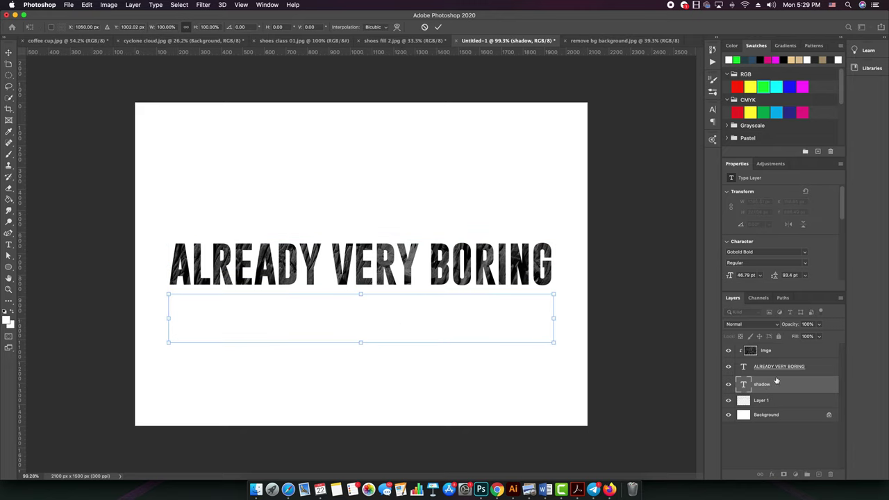
pyautogui.press('Return')
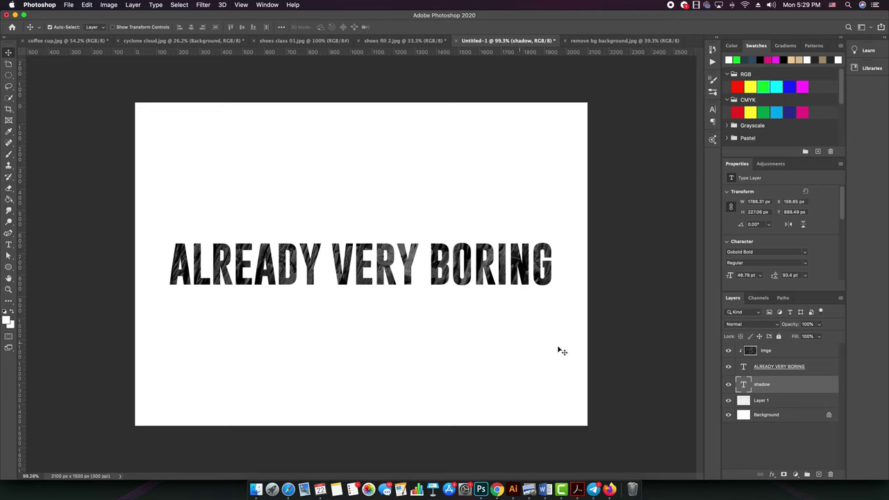
pyautogui.doubleClick(743, 386)
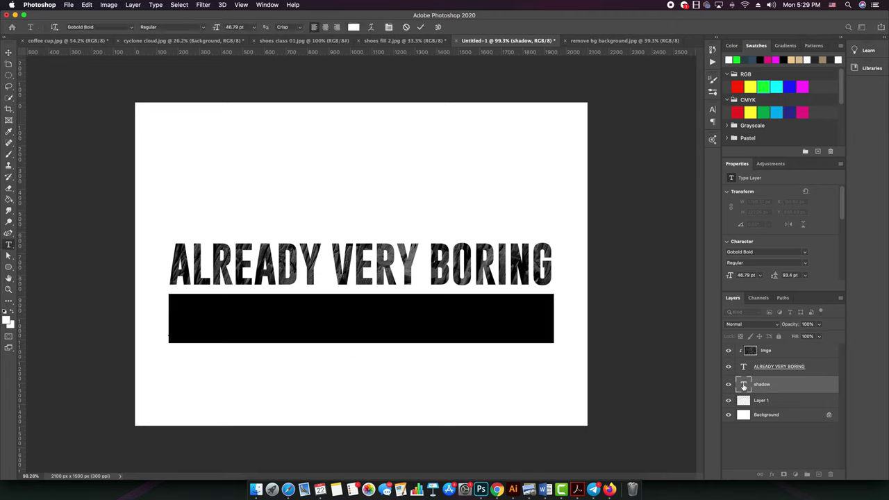
# - Colour the shadow copy's ALREADY VERY BORING text dark grey
pyautogui.press('BackSpace')
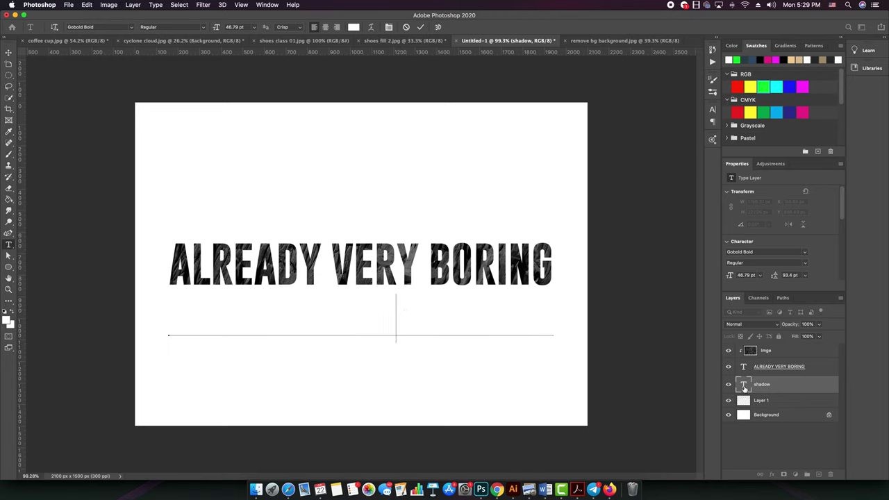
pyautogui.click(9, 53)
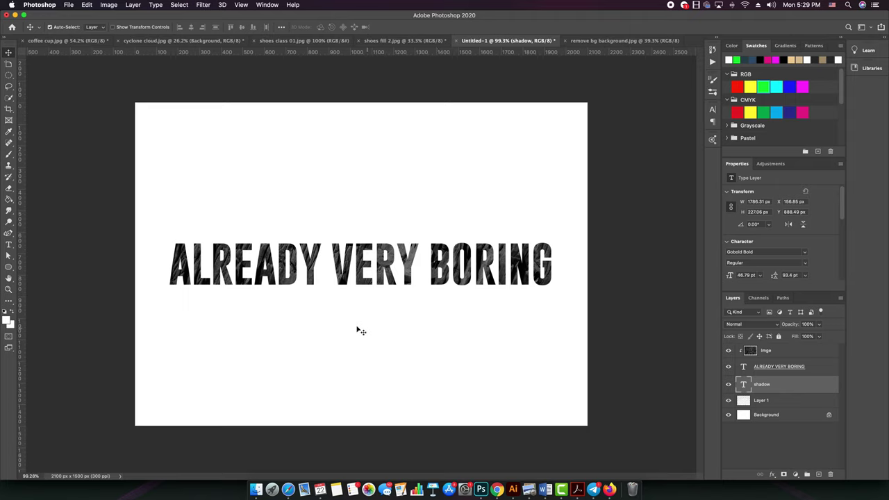
pyautogui.doubleClick(744, 386)
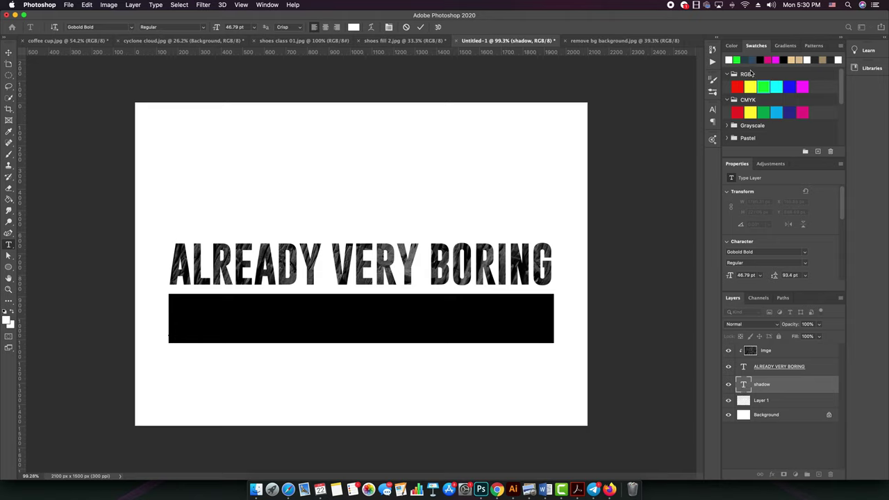
pyautogui.click(816, 60)
pyautogui.click(9, 55)
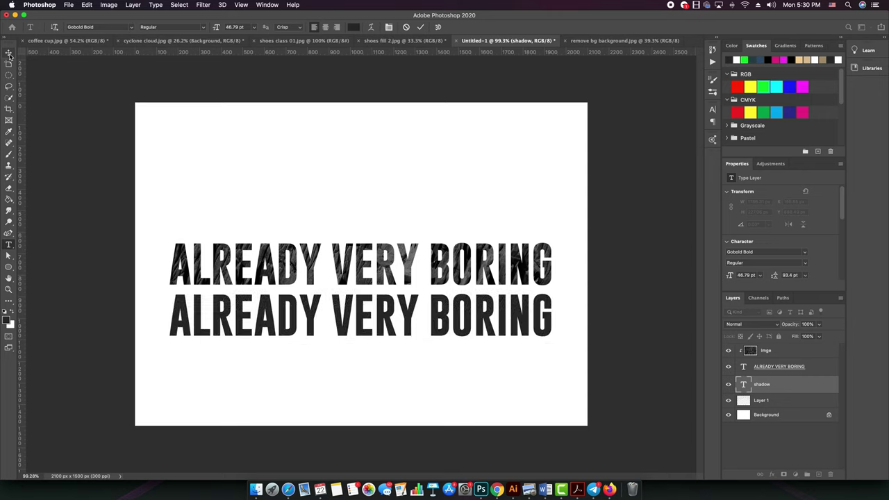
pyautogui.press('super+t')
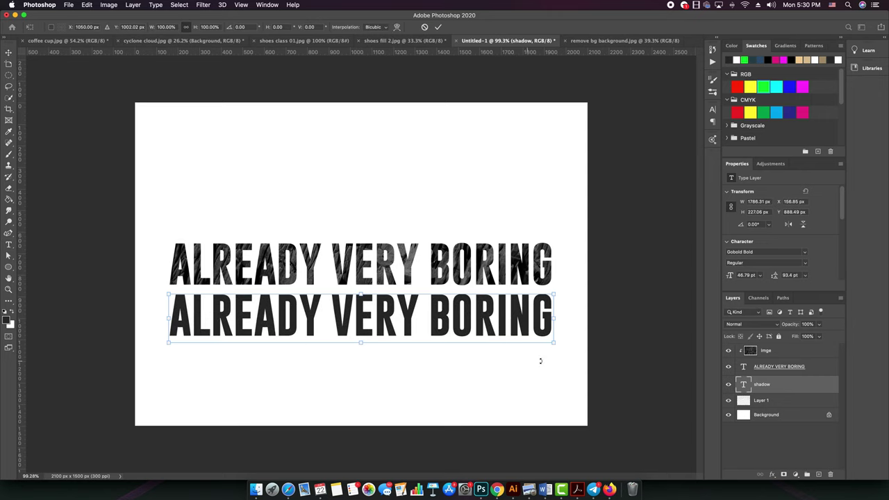
# - Flip the shadow text vertically in Free Transform, undoing the horizontal mirror attempts
pyautogui.rightClick(409, 321)
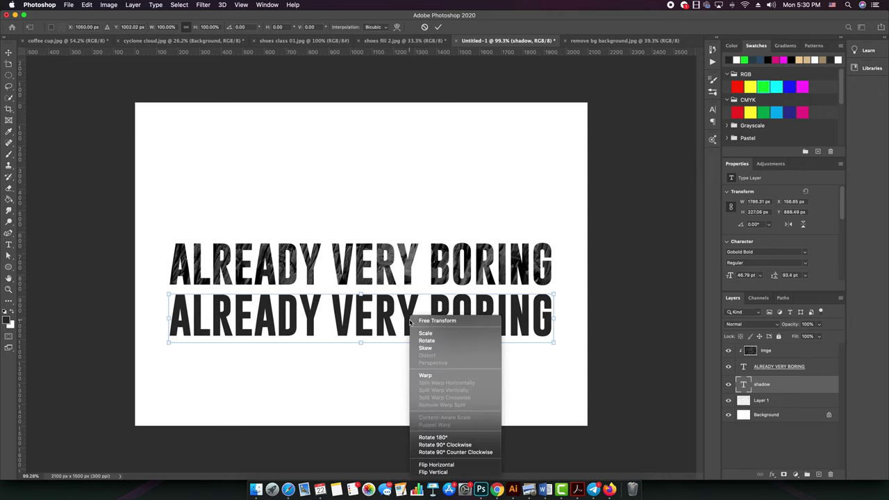
pyautogui.click(433, 464)
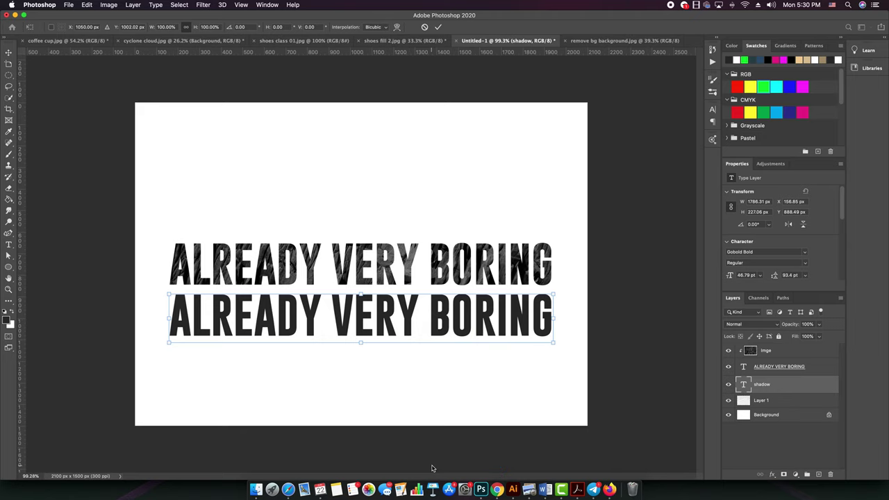
pyautogui.press('super+z')
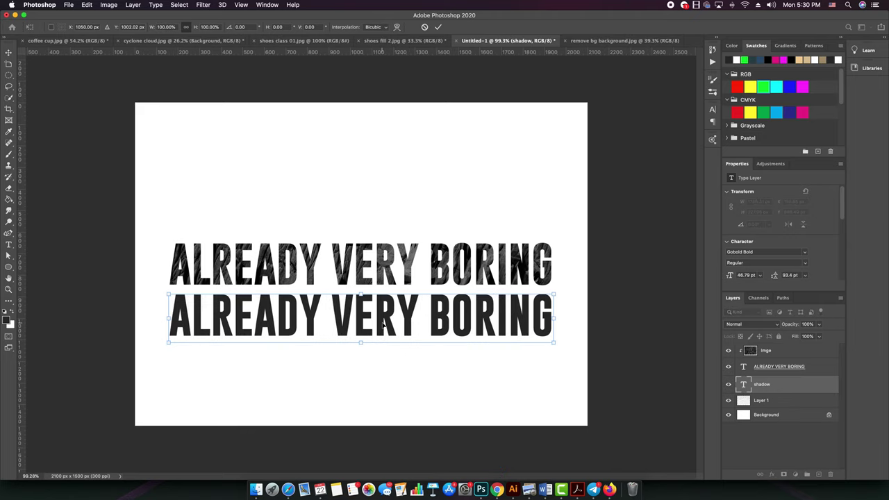
pyautogui.rightClick(381, 322)
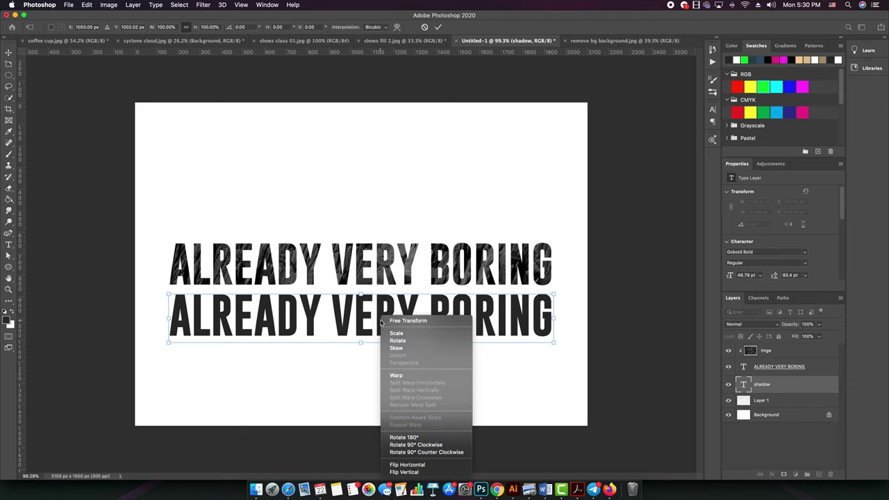
pyautogui.click(406, 465)
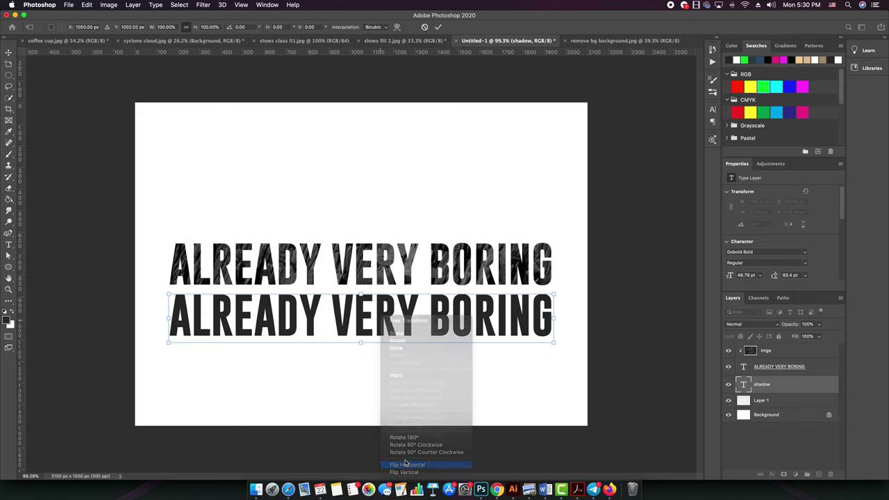
pyautogui.rightClick(378, 323)
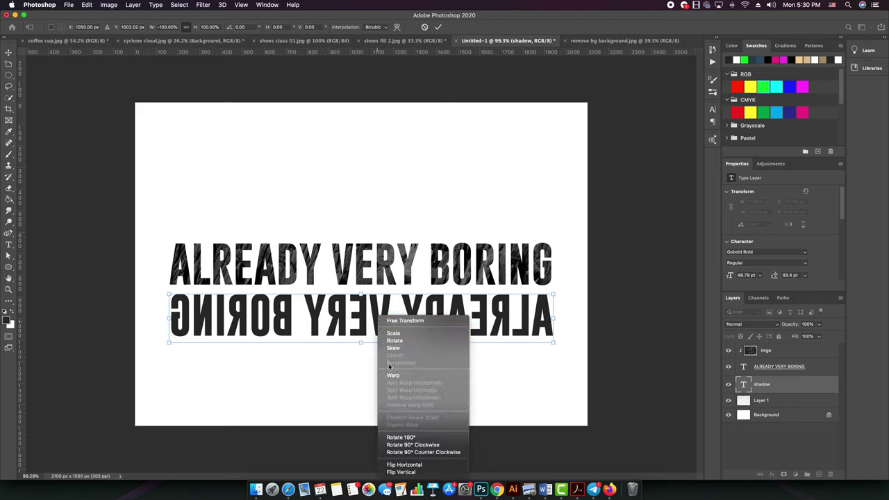
pyautogui.click(415, 475)
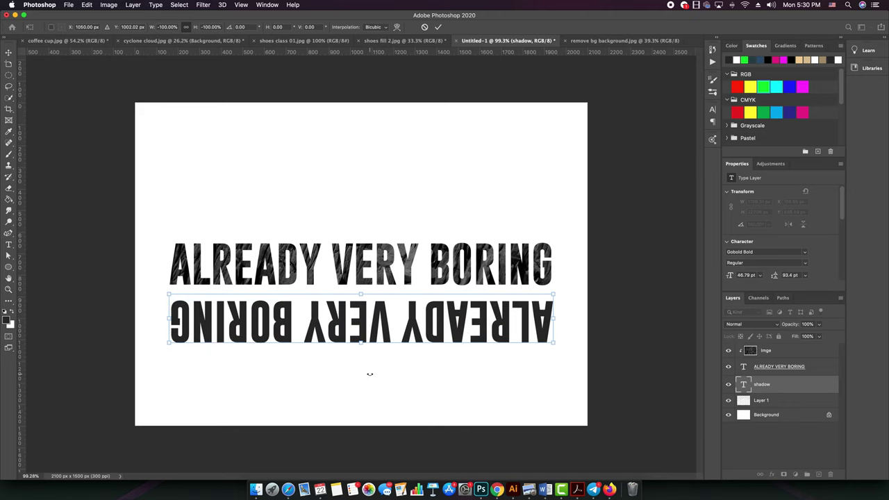
pyautogui.press('super+z')
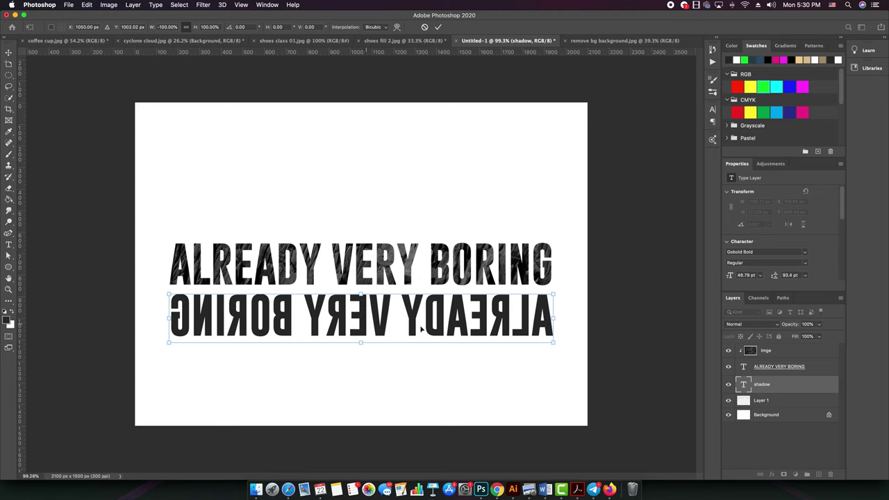
pyautogui.rightClick(391, 328)
pyautogui.press('Escape')
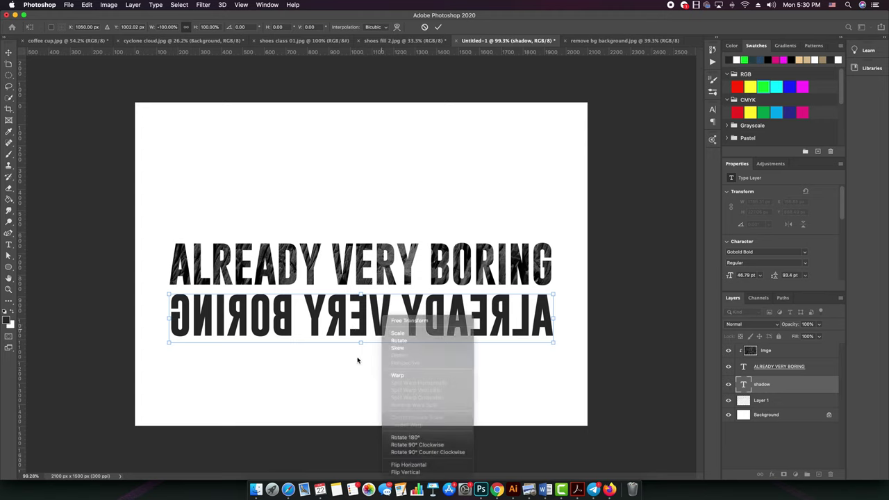
pyautogui.press('super+z')
pyautogui.rightClick(368, 321)
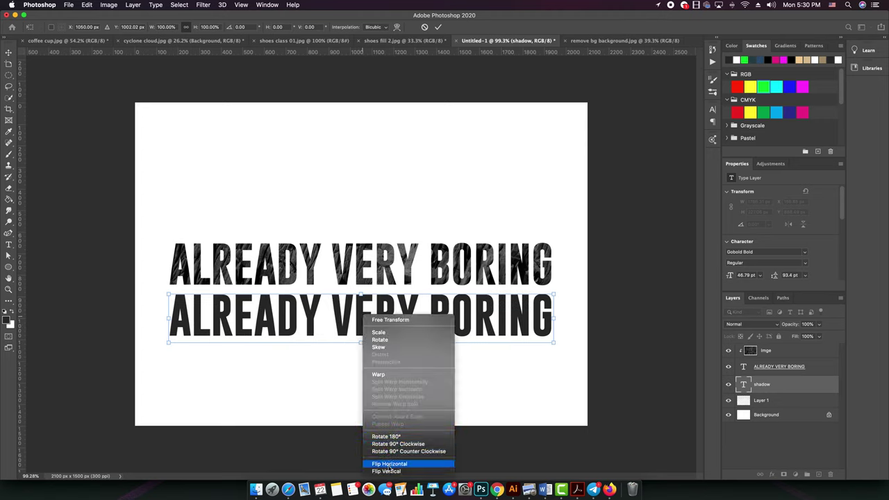
pyautogui.click(389, 472)
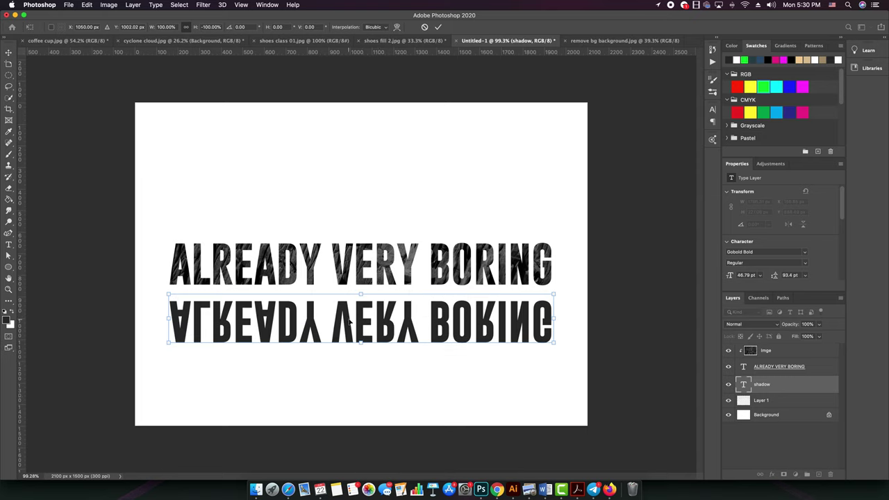
# - Align the flipped text with the headline's centre and apply the transform
pyautogui.moveTo(350, 321); pyautogui.dragTo(366, 369)
pyautogui.press('Up')
pyautogui.press('Up')
pyautogui.press('Up')
pyautogui.press('Up')
pyautogui.press('Up')
pyautogui.press('Up')
pyautogui.press('Up')
pyautogui.press('Up')
pyautogui.press('Up')
pyautogui.press('Up')
pyautogui.press('Up')
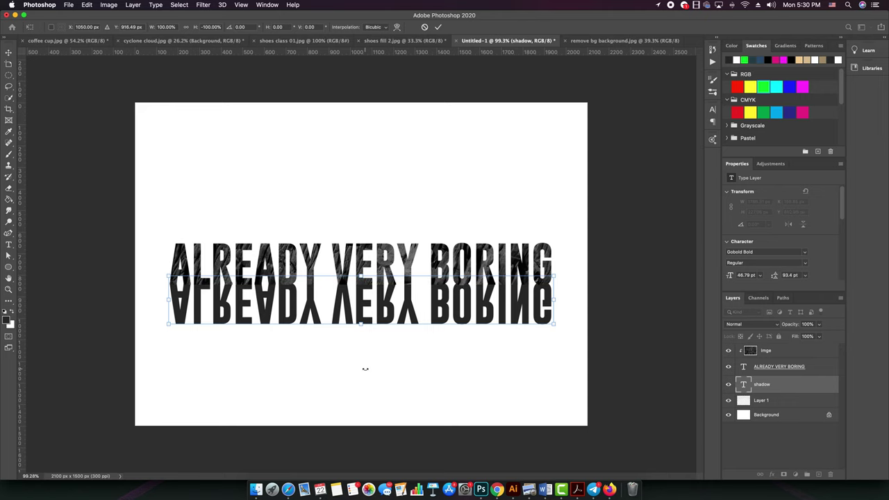
pyautogui.press('Down')
pyautogui.press('Down')
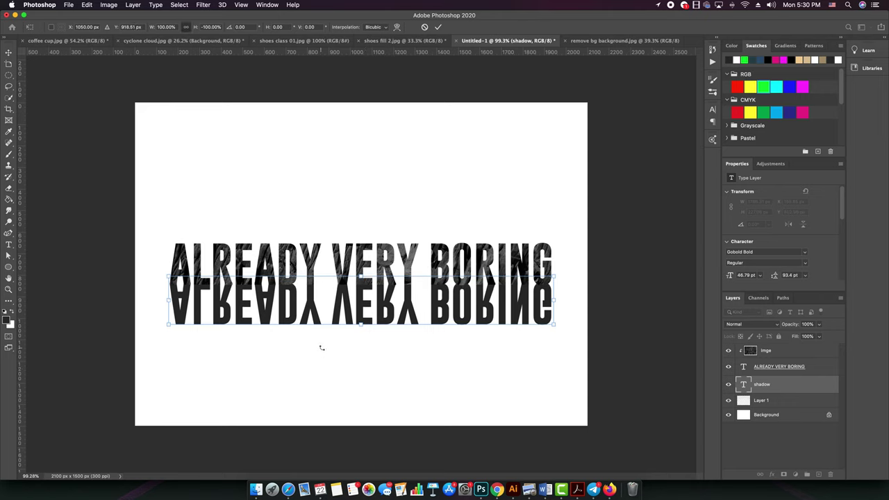
pyautogui.moveTo(349, 314); pyautogui.dragTo(347, 314)
pyautogui.press('Up')
pyautogui.press('Up')
pyautogui.press('Up')
pyautogui.press('Up')
pyautogui.press('Up')
pyautogui.press('Up')
pyautogui.press('Down')
pyautogui.press('Down')
pyautogui.press('Down')
pyautogui.press('Down')
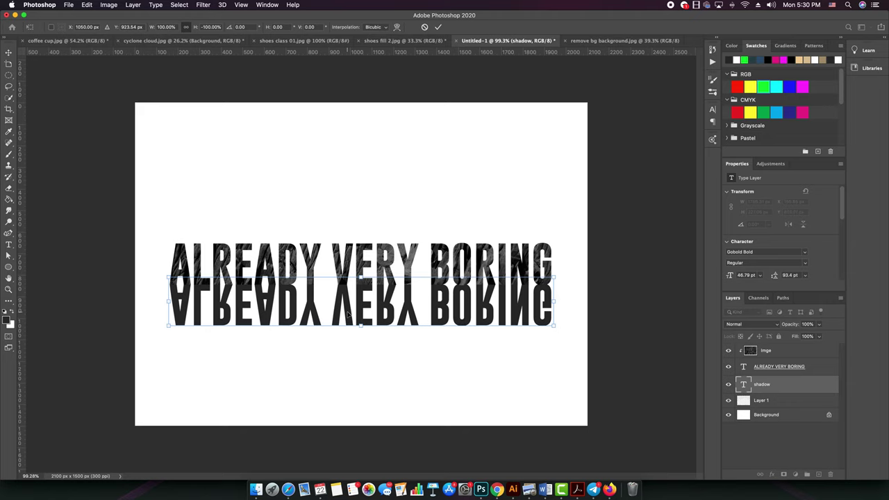
pyautogui.press('Down')
pyautogui.press('Return')
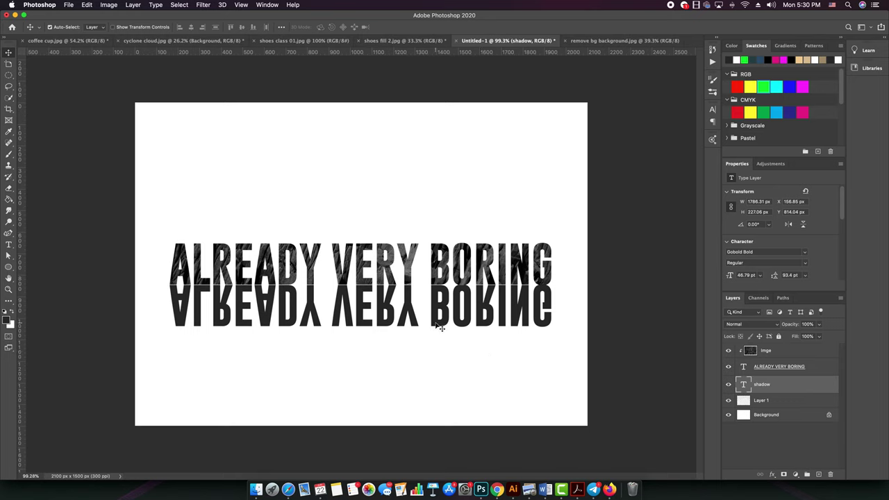
# - Move the upside-down reflection down to sit below the headline
pyautogui.hotkey('ctrl', 't')
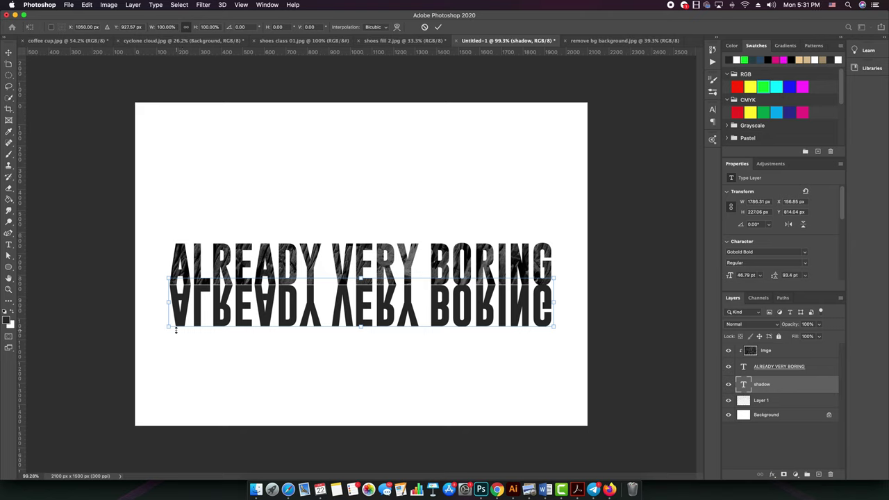
pyautogui.rightClick(270, 314)
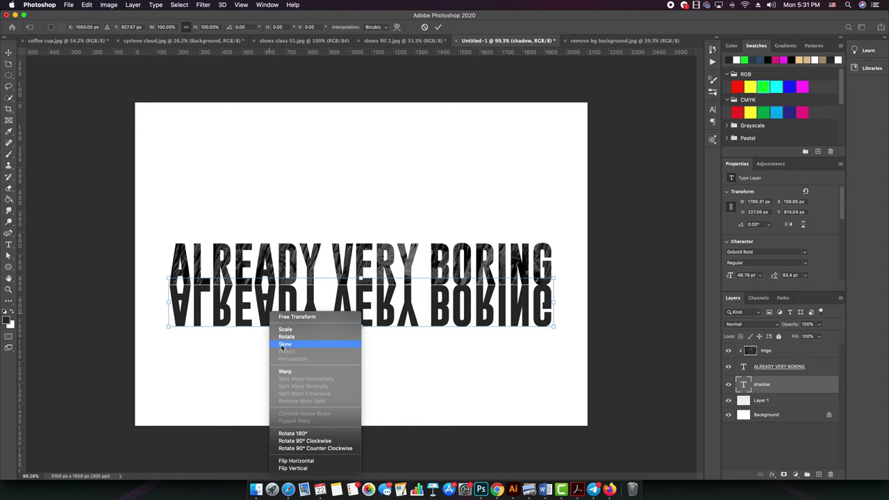
pyautogui.click(232, 363)
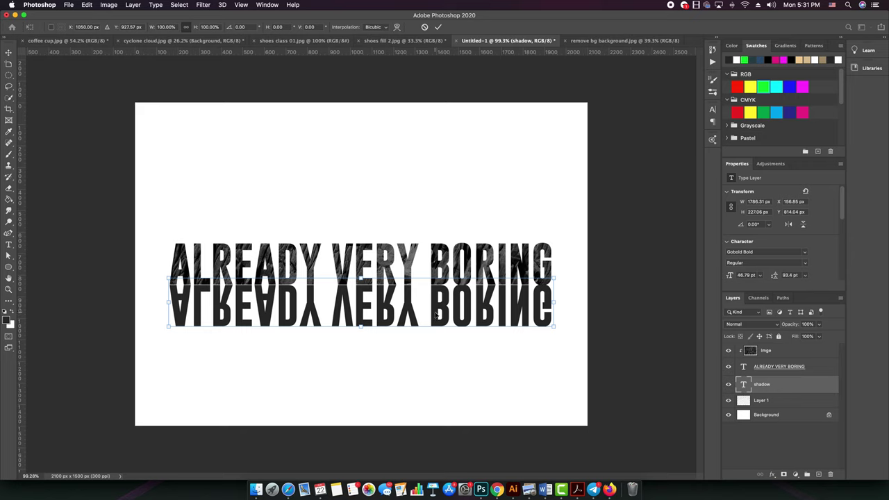
pyautogui.moveTo(438, 314); pyautogui.dragTo(439, 341)
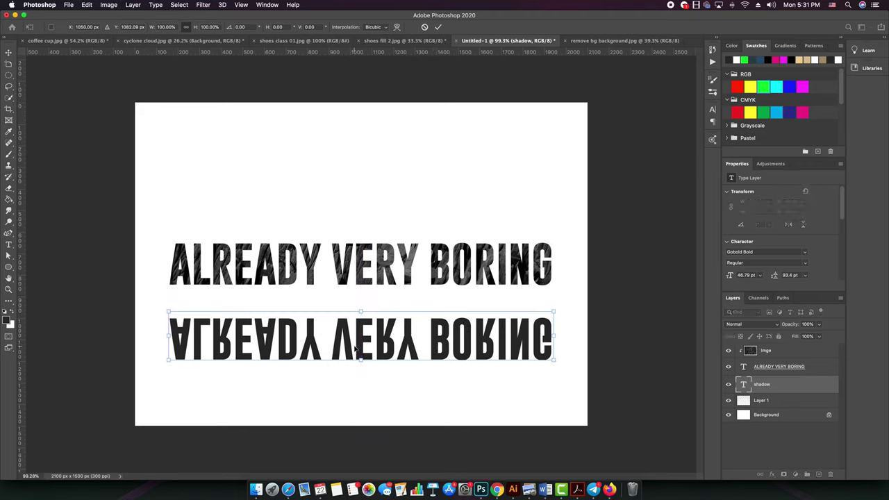
pyautogui.press('Return')
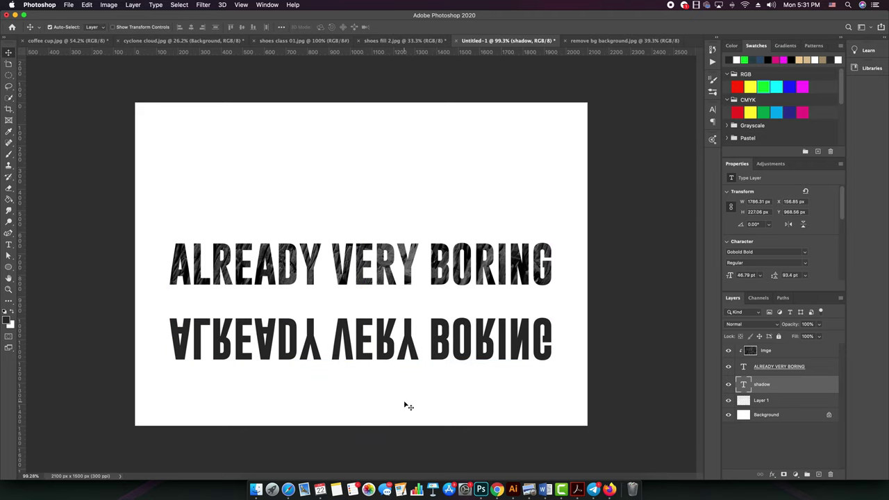
# - Commit the reflection's text edit and shift it up slightly toward the headline
pyautogui.press('t')
pyautogui.click(374, 336)
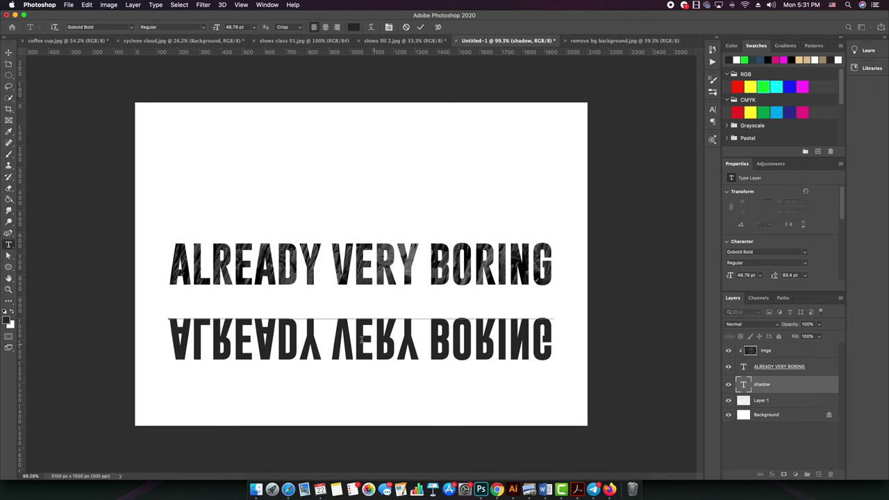
pyautogui.click(420, 27)
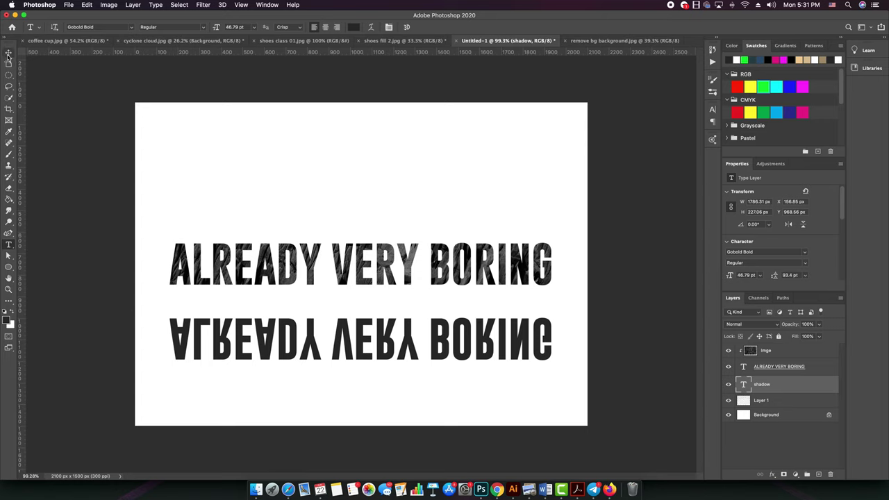
pyautogui.click(9, 52)
pyautogui.moveTo(312, 338); pyautogui.dragTo(314, 320)
# - Paint test strokes on a new layer with a size-125 brush, then a General round brush
pyautogui.click(9, 154)
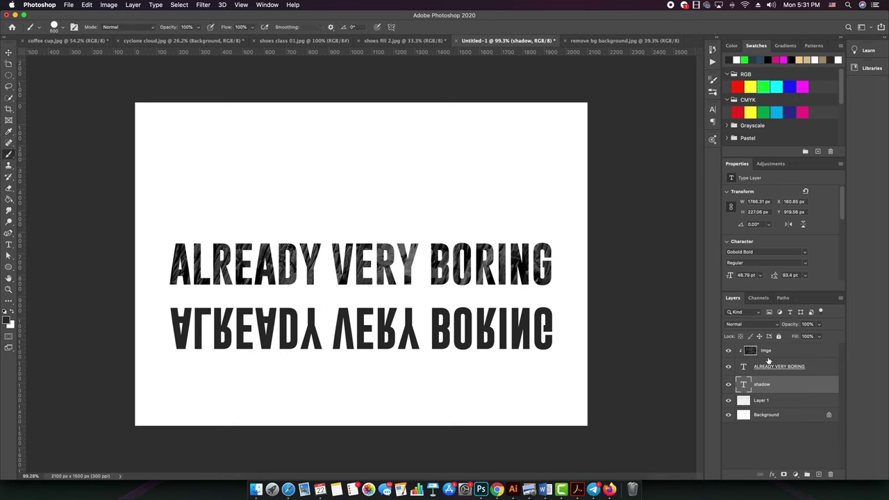
pyautogui.click(818, 474)
pyautogui.press('[')
pyautogui.press('[')
pyautogui.press('[')
pyautogui.press('[')
pyautogui.press('[')
pyautogui.press('[')
pyautogui.press('[')
pyautogui.press('[')
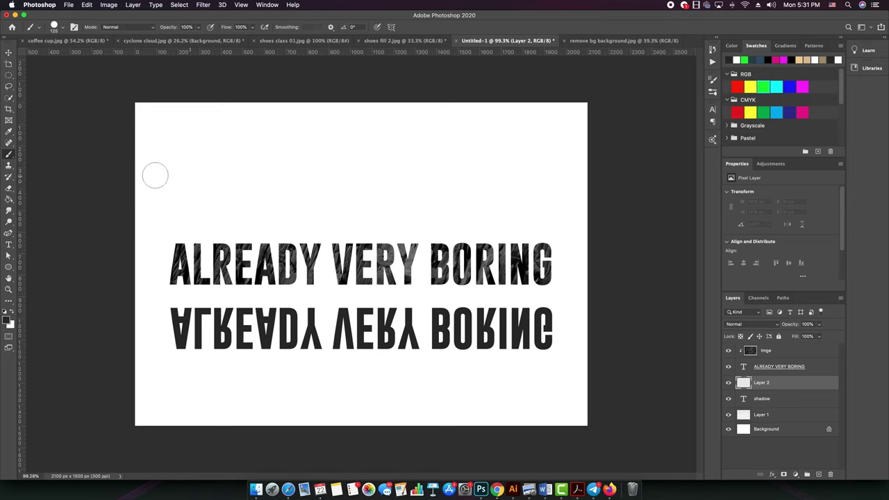
pyautogui.moveTo(201, 187)
pyautogui.mouseDown()
pyautogui.moveTo(258, 167)
pyautogui.moveTo(529, 160)
pyautogui.mouseUp()
pyautogui.click(63, 28)
pyautogui.scroll(3, 39, 115)
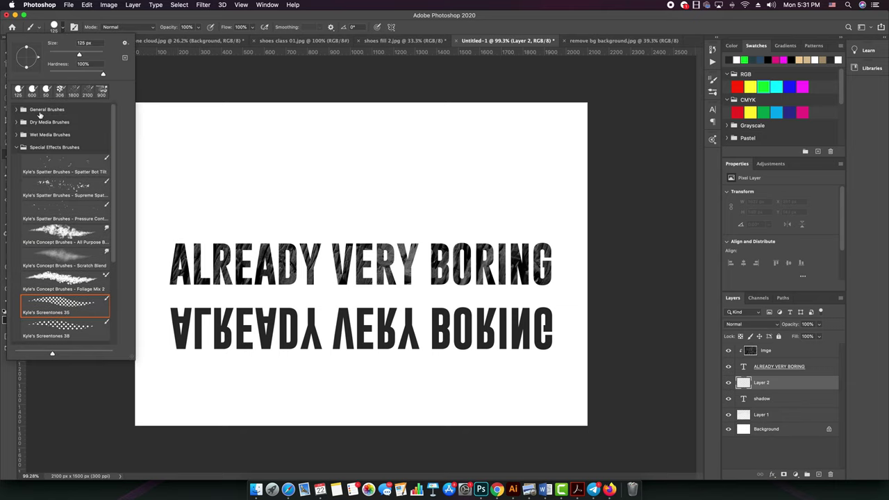
pyautogui.click(17, 148)
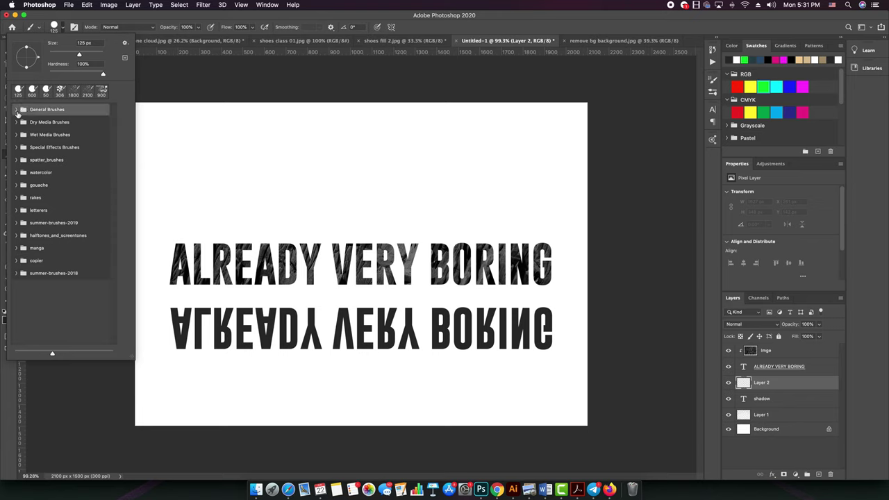
pyautogui.click(14, 109)
pyautogui.moveTo(169, 170)
pyautogui.mouseDown()
pyautogui.moveTo(202, 153)
pyautogui.moveTo(306, 180)
pyautogui.moveTo(380, 163)
pyautogui.moveTo(427, 134)
pyautogui.moveTo(509, 180)
pyautogui.moveTo(427, 197)
pyautogui.moveTo(368, 201)
pyautogui.mouseUp()
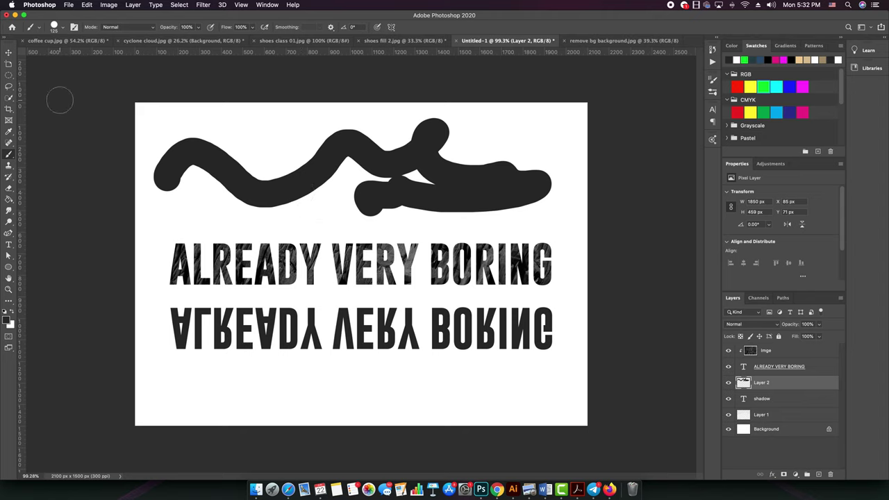
# - Delete the painted test layer and raise the reflection to Y 846.56 px
pyautogui.click(8, 53)
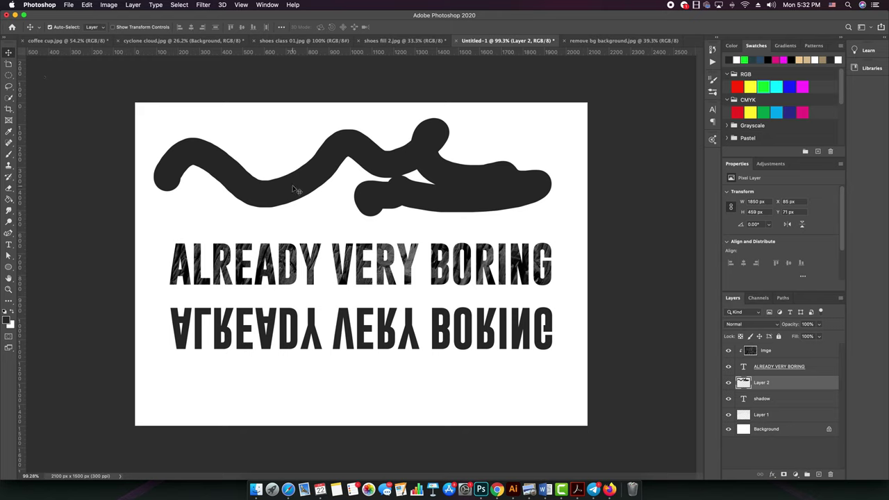
pyautogui.press('Delete')
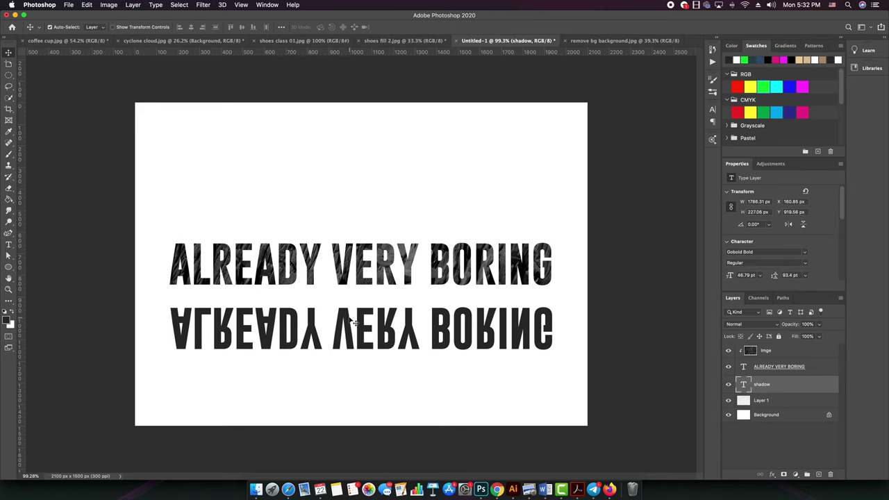
pyautogui.moveTo(352, 322); pyautogui.dragTo(346, 302)
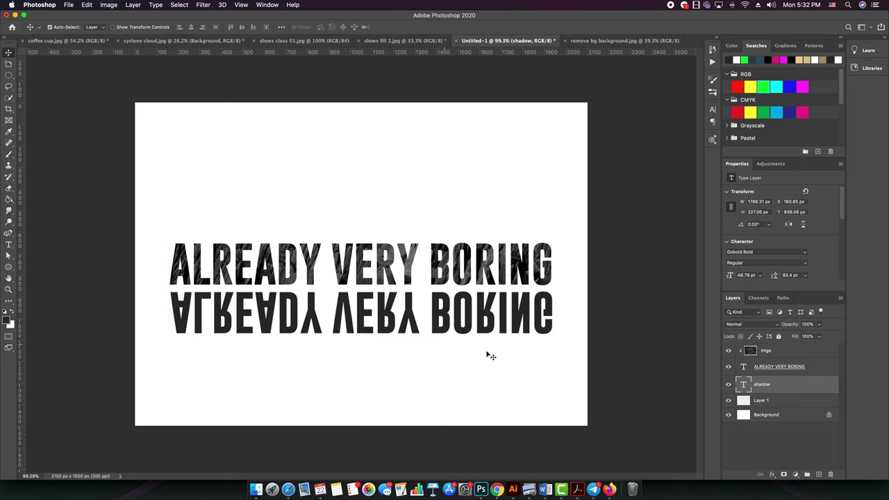
# - Rasterize the flipped shadow text layer and put its free transform into Perspective mode
pyautogui.rightClick(781, 388)
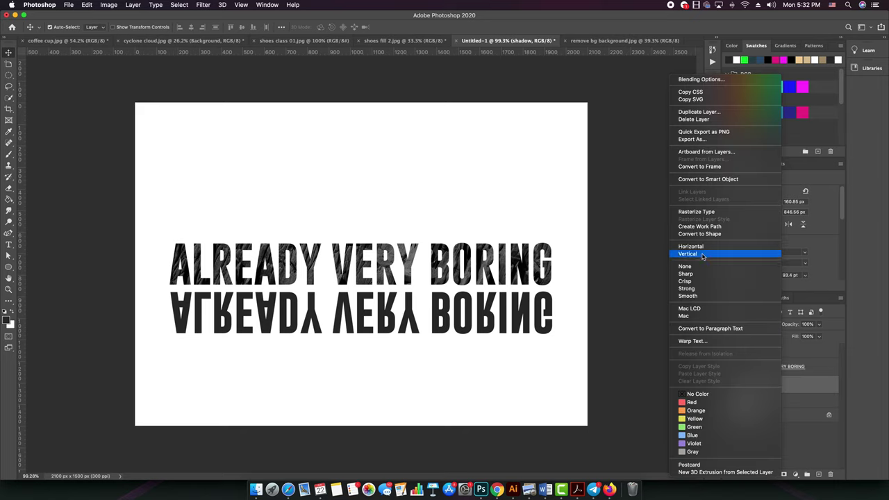
pyautogui.click(711, 215)
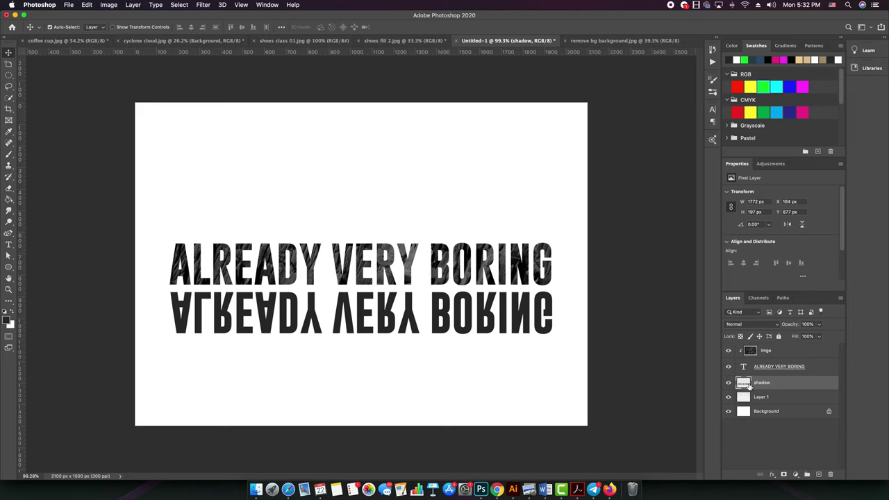
pyautogui.press('super+z')
pyautogui.rightClick(764, 388)
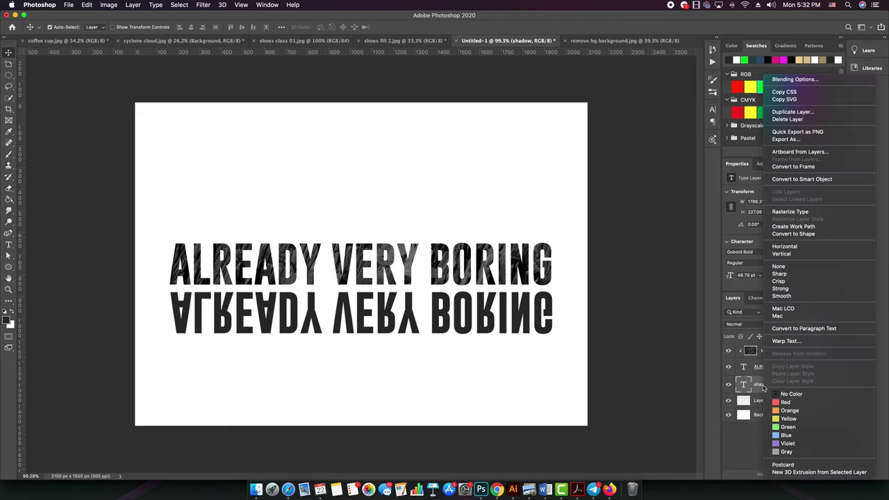
pyautogui.click(789, 211)
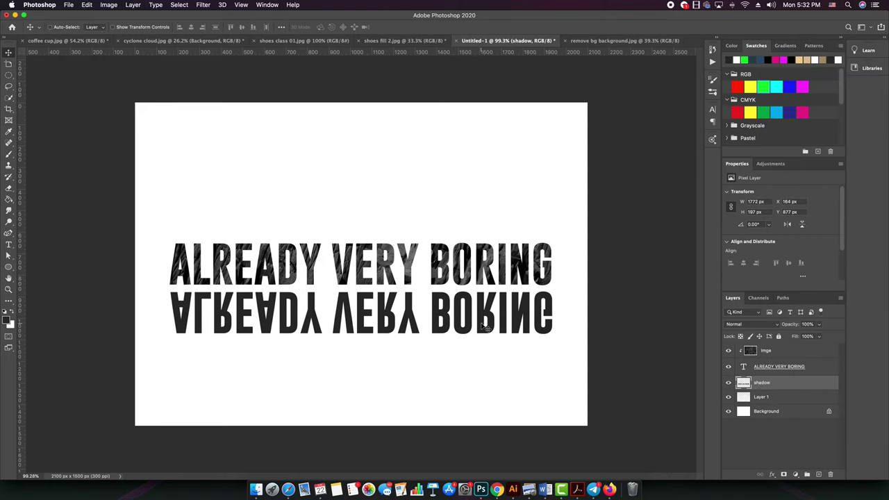
pyautogui.press('super+t')
pyautogui.rightClick(435, 322)
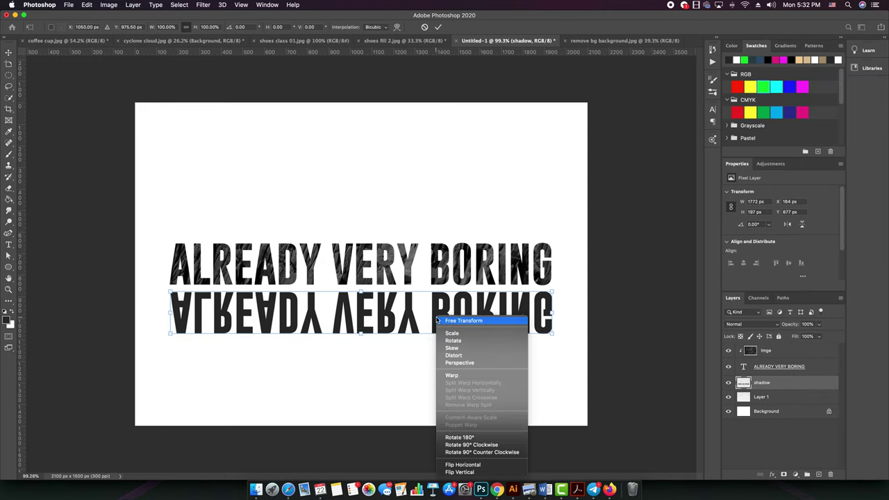
# - Flare the reflection's bottom edge outward in perspective to 1907 px wide and move it up under the headline
pyautogui.click(455, 363)
pyautogui.moveTo(168, 335); pyautogui.dragTo(151, 336)
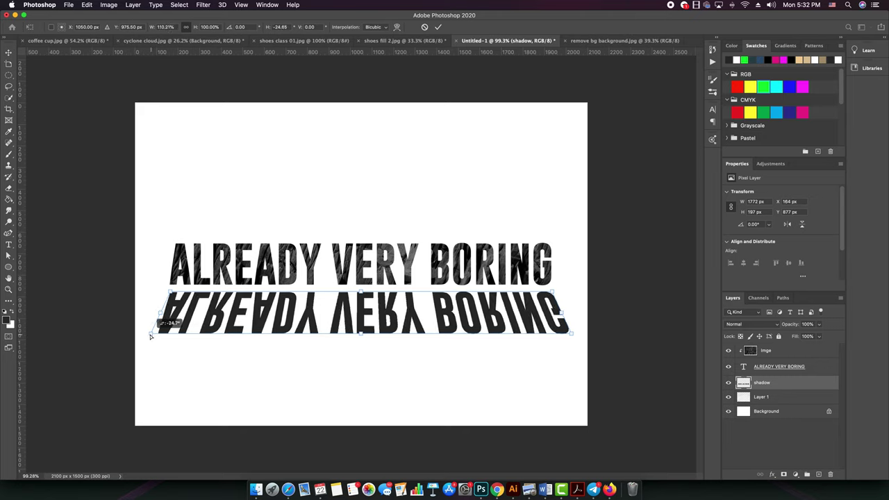
pyautogui.press('Return')
pyautogui.moveTo(374, 323); pyautogui.dragTo(373, 316)
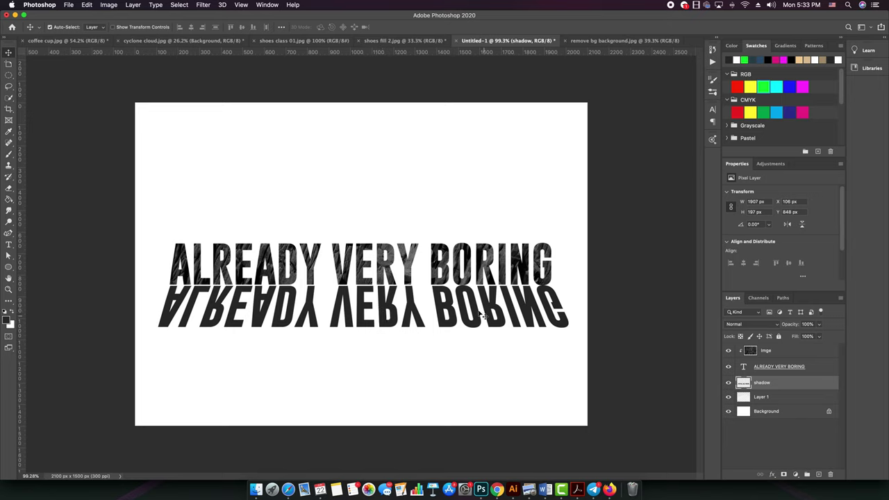
pyautogui.click(818, 325)
# - Lower the reflection layer's opacity to a faint 8%, then reselect the layer
pyautogui.moveTo(807, 337); pyautogui.dragTo(783, 338)
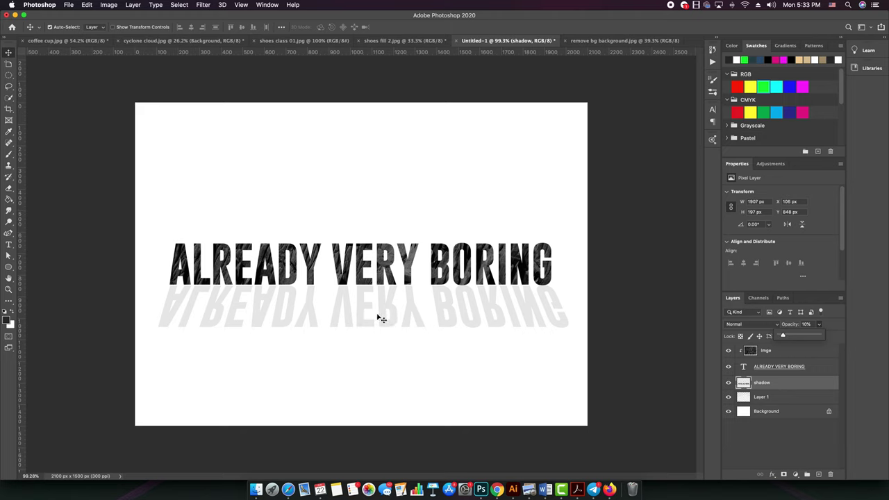
pyautogui.press('2')
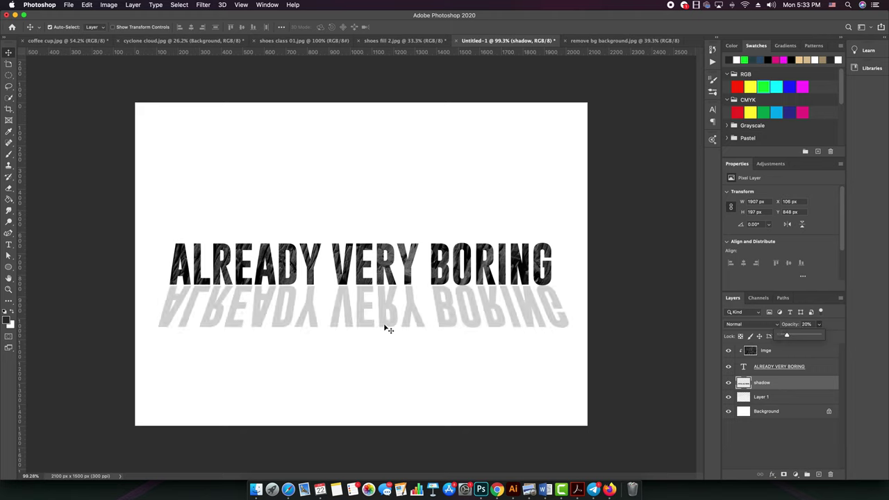
pyautogui.moveTo(787, 337); pyautogui.dragTo(782, 337)
pyautogui.click(374, 357)
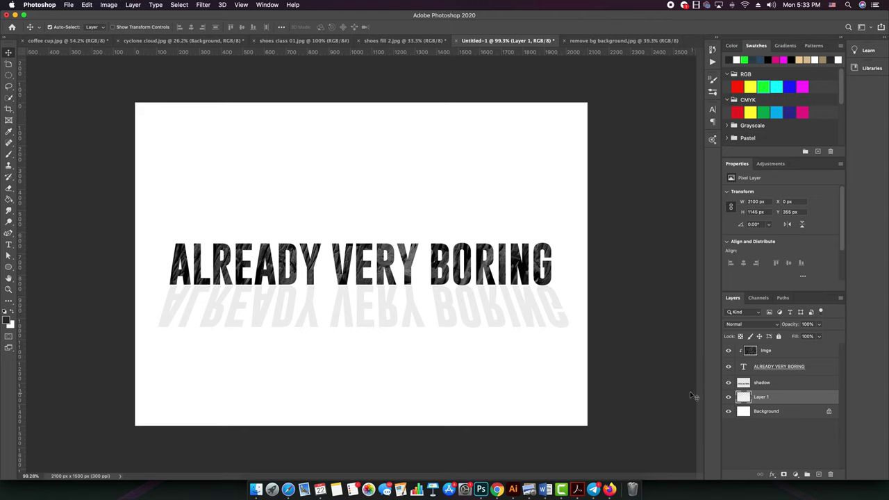
pyautogui.click(445, 308)
# - Apply a Skew transform to the reflection layer and commit it
pyautogui.press('super+t')
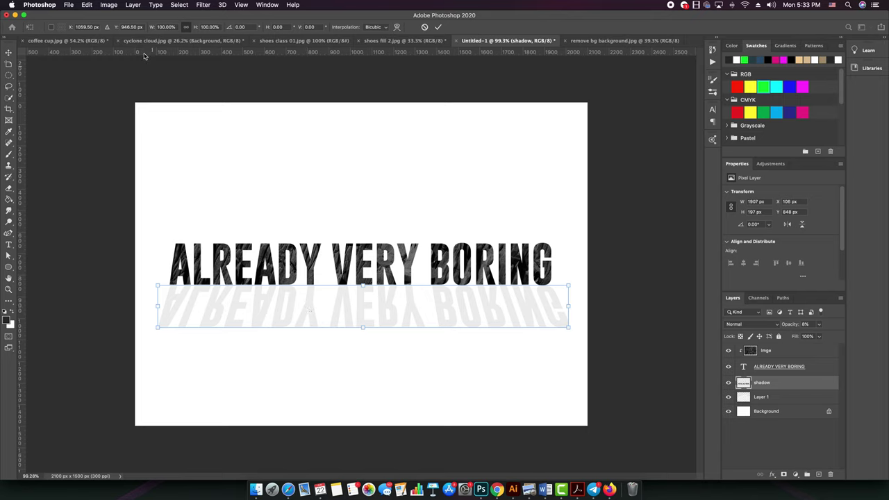
pyautogui.rightClick(341, 299)
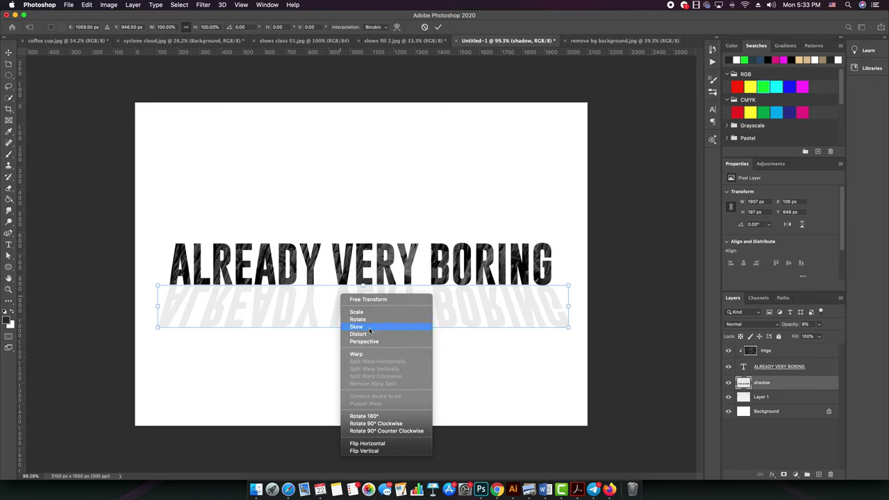
pyautogui.click(324, 358)
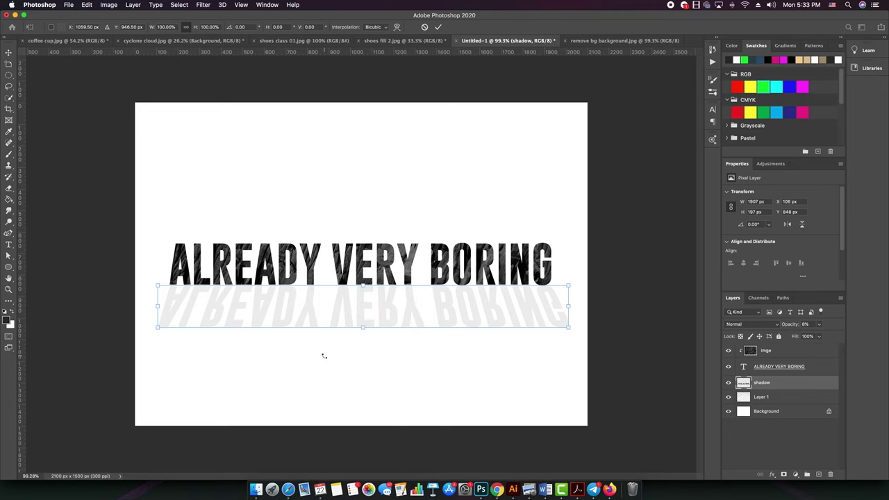
pyautogui.press('Return')
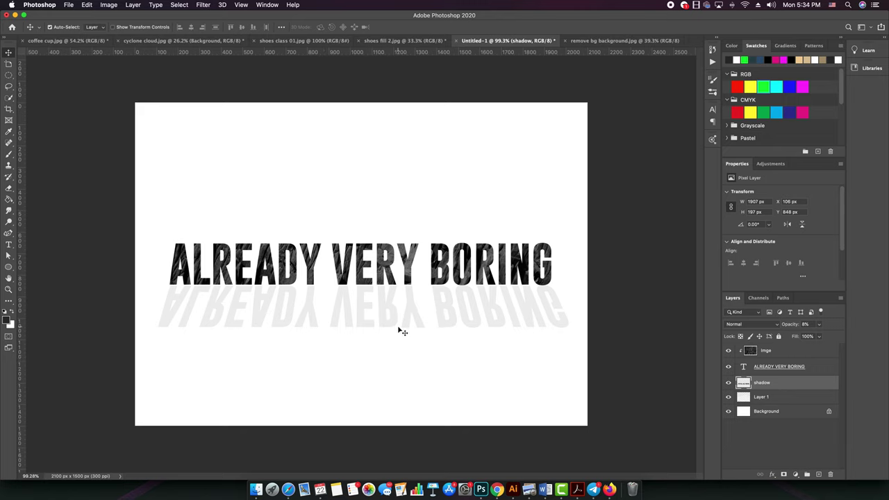
# - Nudge the reflection into place beneath the headline, then delete the reflection layer
pyautogui.moveTo(387, 308); pyautogui.dragTo(387, 306)
pyautogui.moveTo(409, 306); pyautogui.dragTo(407, 310)
pyautogui.press('BackSpace')
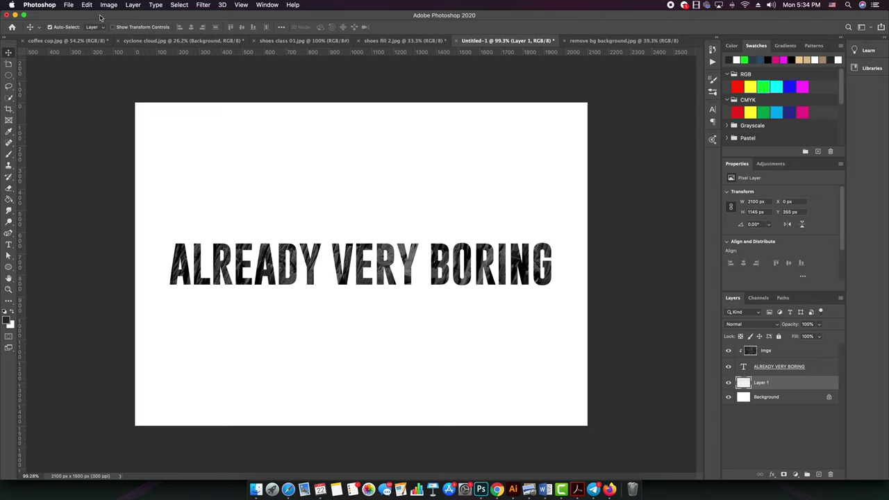
pyautogui.click(70, 7)
# - Open Text Behind 2.jpg from the Class 04 folder as a new document
pyautogui.click(291, 146)
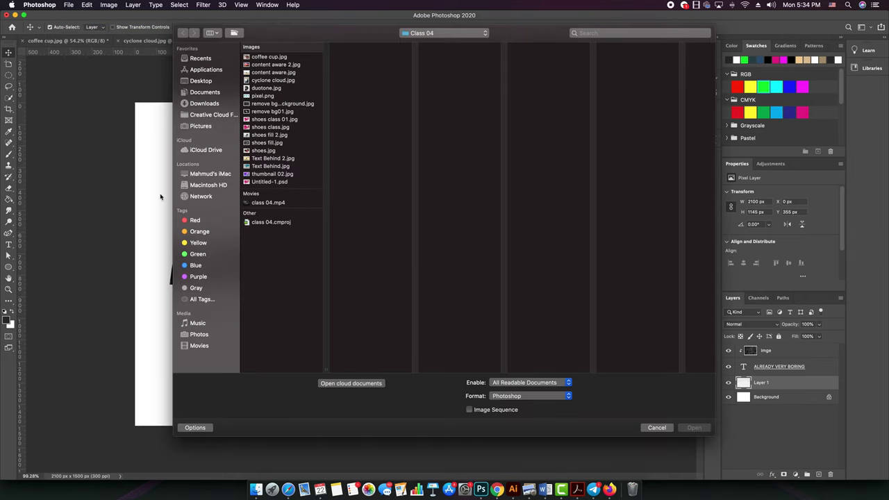
pyautogui.click(669, 429)
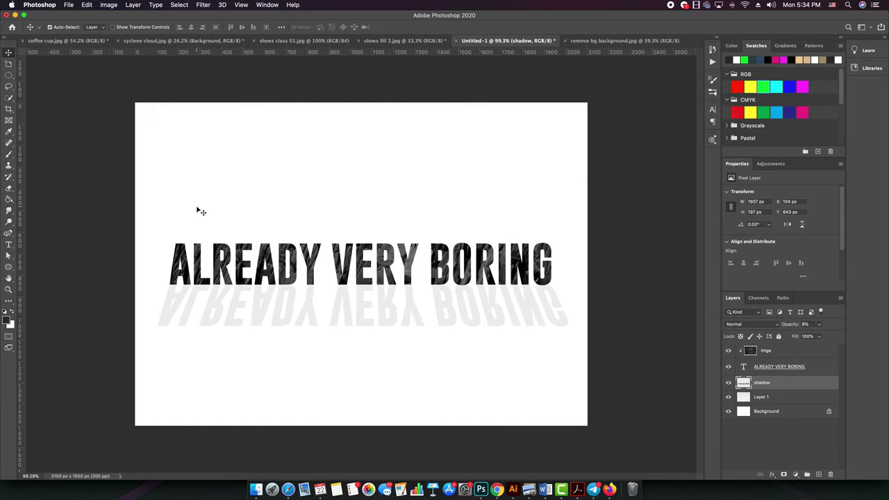
pyautogui.click(69, 6)
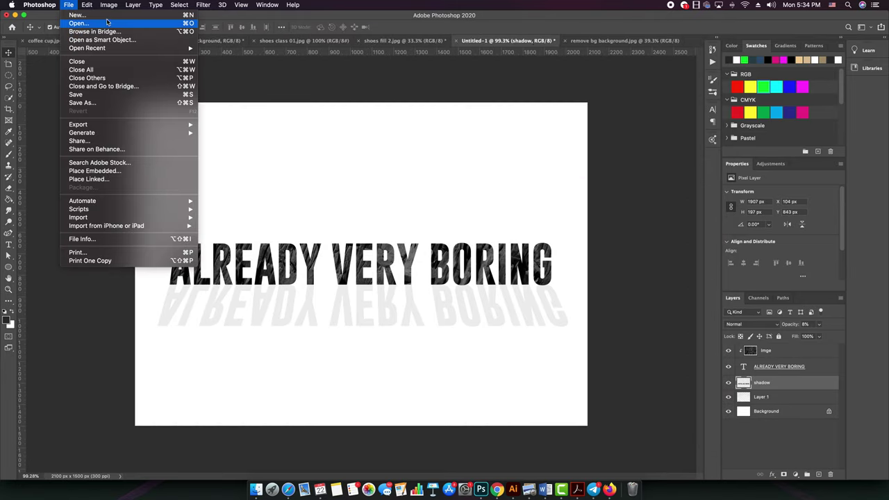
pyautogui.click(109, 25)
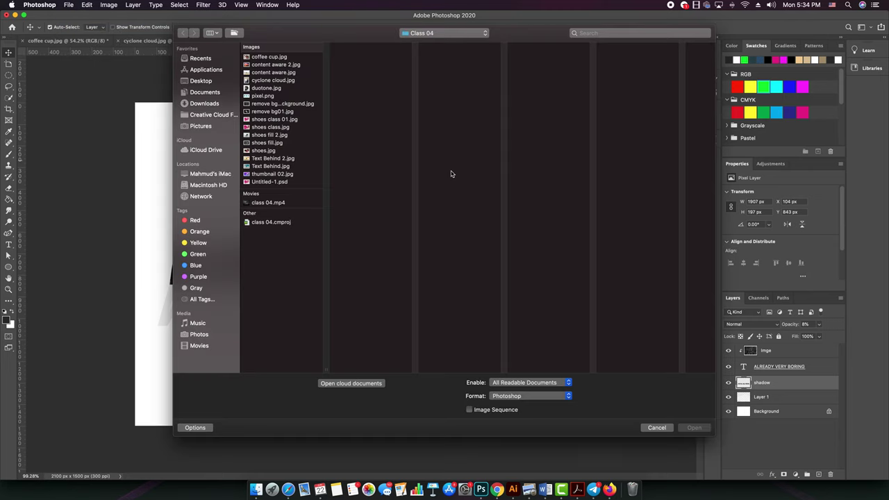
pyautogui.click(264, 151)
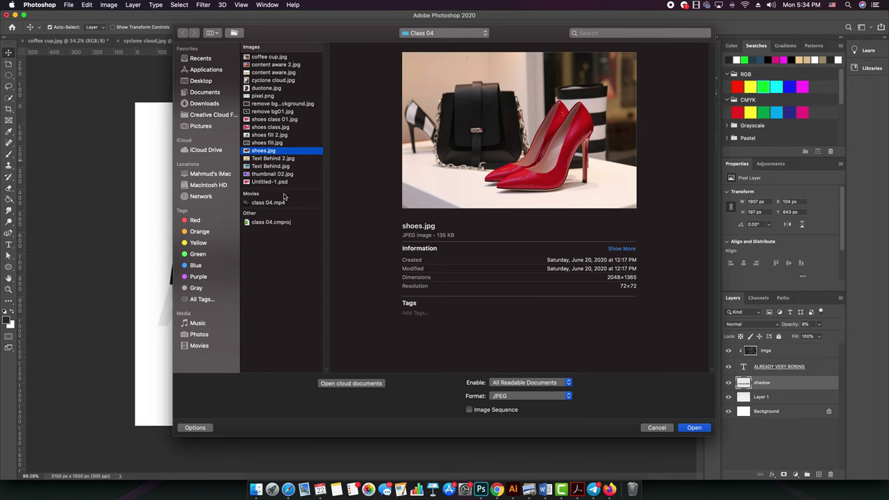
pyautogui.click(272, 159)
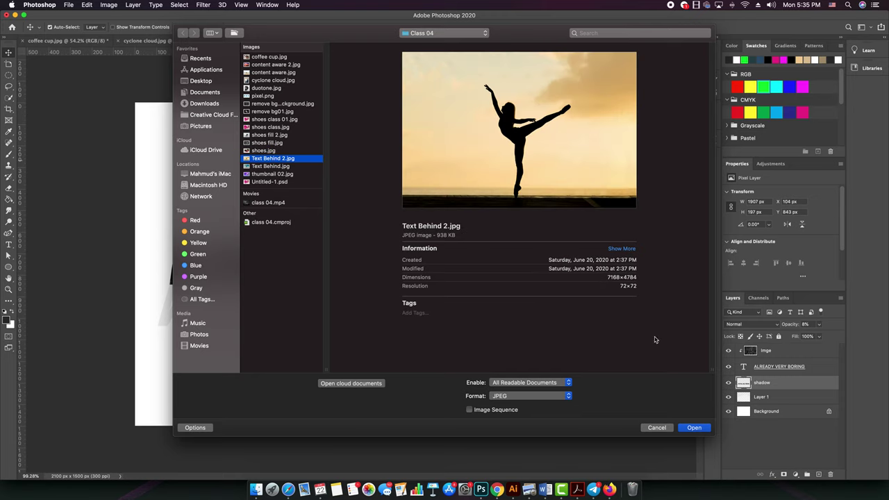
pyautogui.click(695, 428)
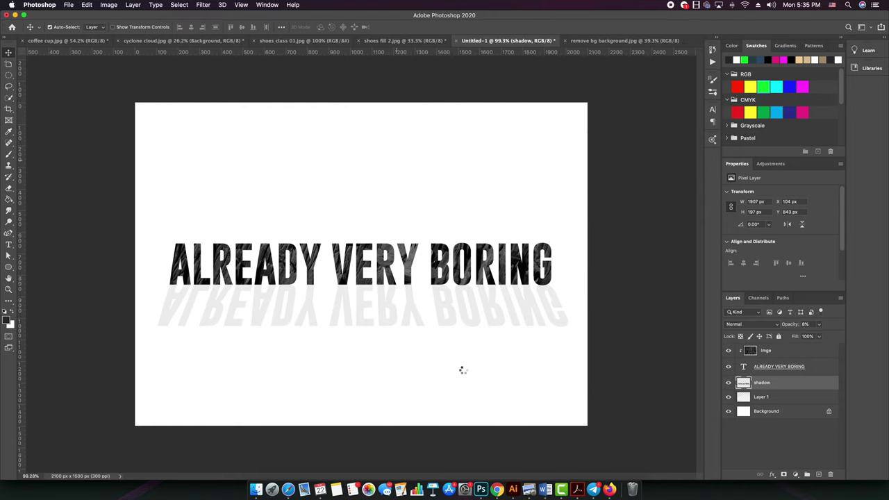
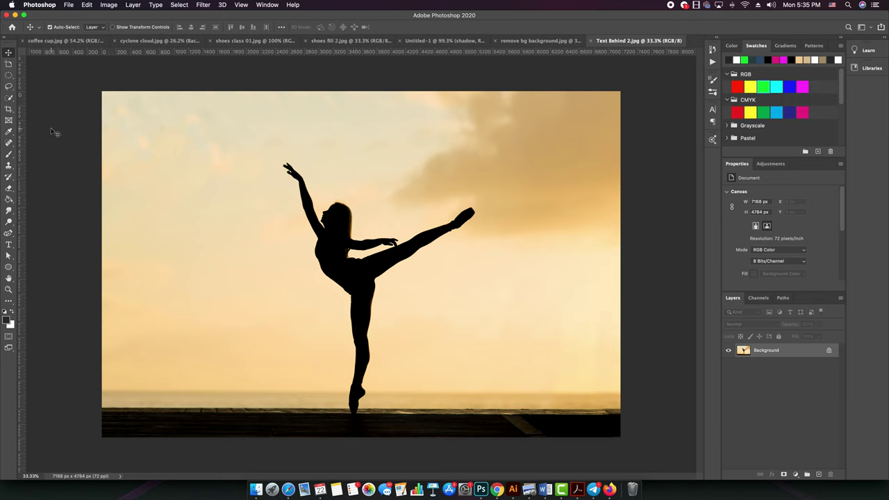
# - Switch to the Quick Selection Tool and set its brush size to 164 px
pyautogui.click(9, 99)
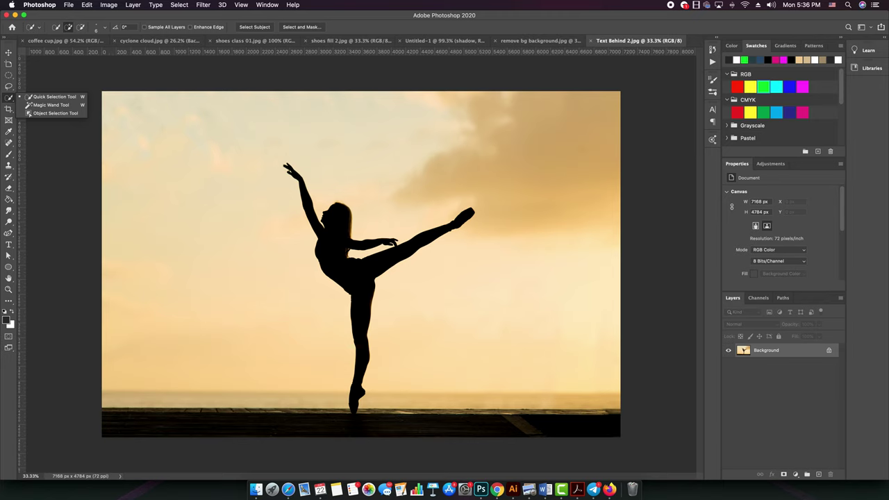
pyautogui.click(43, 97)
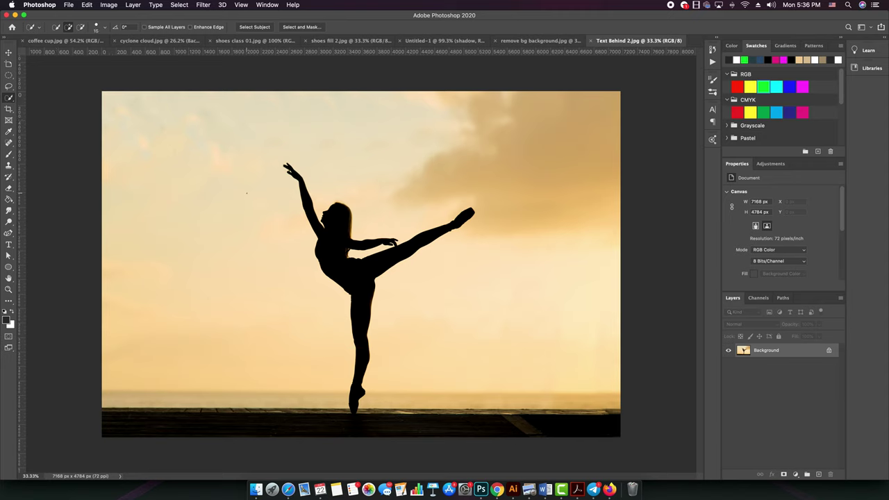
pyautogui.press(']')
pyautogui.press(']')
pyautogui.press(']')
pyautogui.press(']')
pyautogui.press(']')
pyautogui.press(']')
pyautogui.press(']')
pyautogui.press(']')
pyautogui.press(']')
pyautogui.press(']')
pyautogui.press(']')
pyautogui.press('[')
pyautogui.press('[')
pyautogui.press('[')
pyautogui.press('[')
pyautogui.press('[')
pyautogui.press('[')
pyautogui.press('[')
pyautogui.click(105, 29)
pyautogui.click(105, 29)
pyautogui.click(104, 29)
pyautogui.moveTo(69, 53)
pyautogui.mouseDown()
pyautogui.moveTo(132, 52)
pyautogui.moveTo(63, 52)
pyautogui.moveTo(112, 52)
pyautogui.mouseUp()
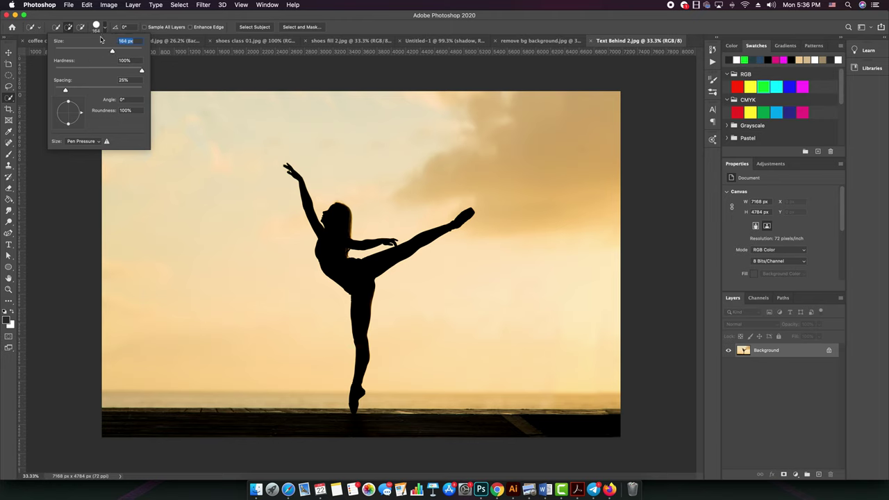
pyautogui.click(119, 23)
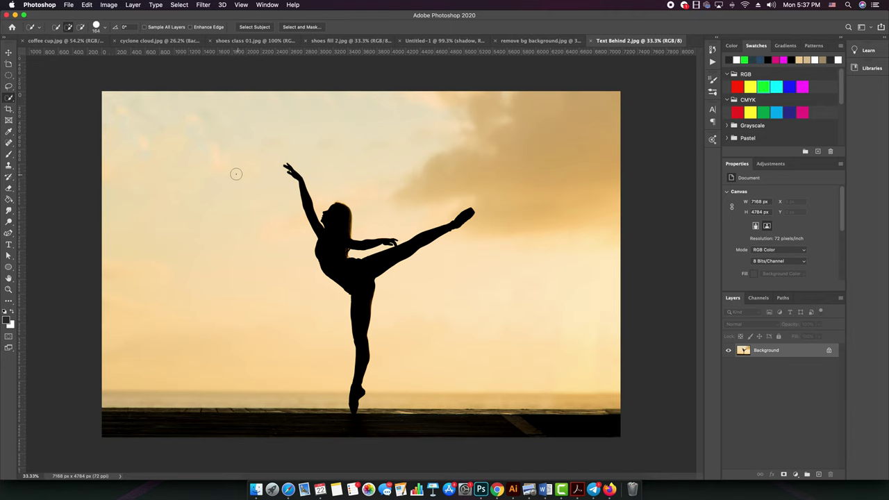
# - Resize the brush to about 175 and quick-select the dancer from raised hand to pointed toe
pyautogui.press(']')
pyautogui.press(']')
pyautogui.press(']')
pyautogui.press(']')
pyautogui.press(']')
pyautogui.press(']')
pyautogui.press(']')
pyautogui.press(']')
pyautogui.press(']')
pyautogui.press(']')
pyautogui.press(']')
pyautogui.press(']')
pyautogui.press(']')
pyautogui.press('[')
pyautogui.press('[')
pyautogui.press('[')
pyautogui.press('[')
pyautogui.press('[')
pyautogui.press('[')
pyautogui.press('[')
pyautogui.press('[')
pyautogui.press('[')
pyautogui.press('[')
pyautogui.press('[')
pyautogui.press('[')
pyautogui.press('[')
pyautogui.press(']')
pyautogui.press('[')
pyautogui.scroll(2, 318, 221)
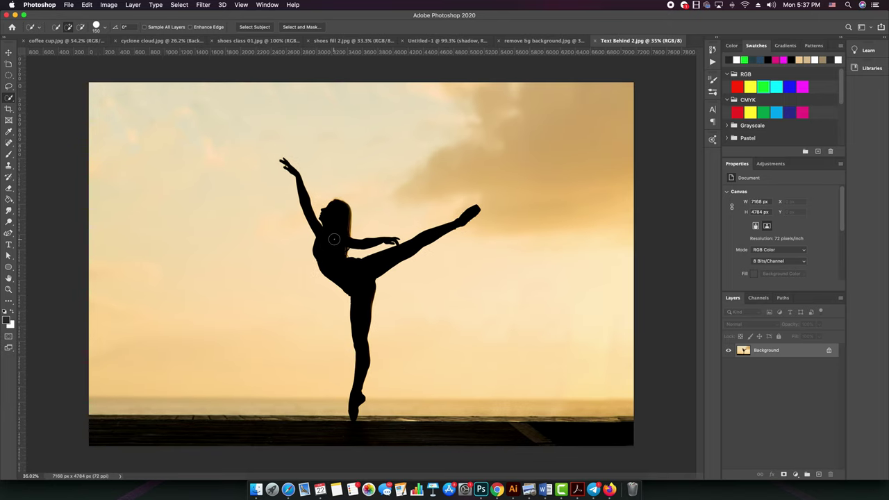
pyautogui.scroll(3, 318, 221)
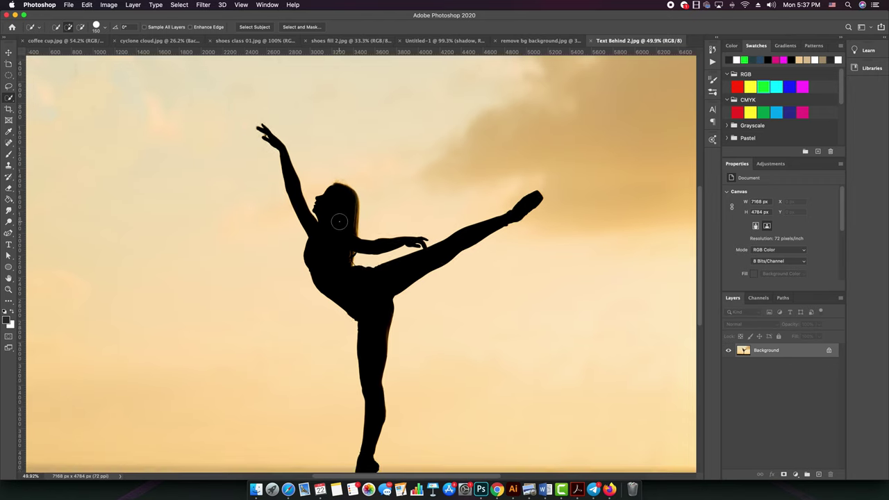
pyautogui.scroll(-1, 340, 230)
pyautogui.click(340, 232)
pyautogui.scroll(-2, 340, 235)
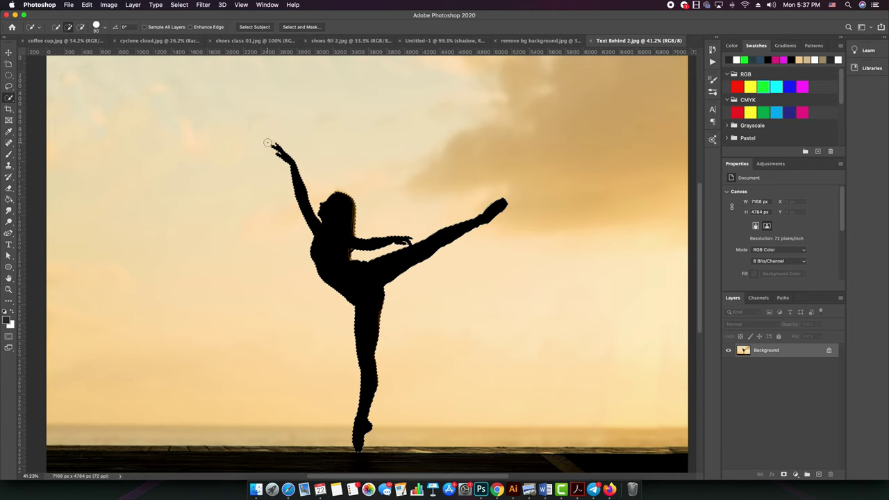
# - Zoom into the raised hand and shrink the selection brush to 20 px
pyautogui.scroll(15, 260, 146)
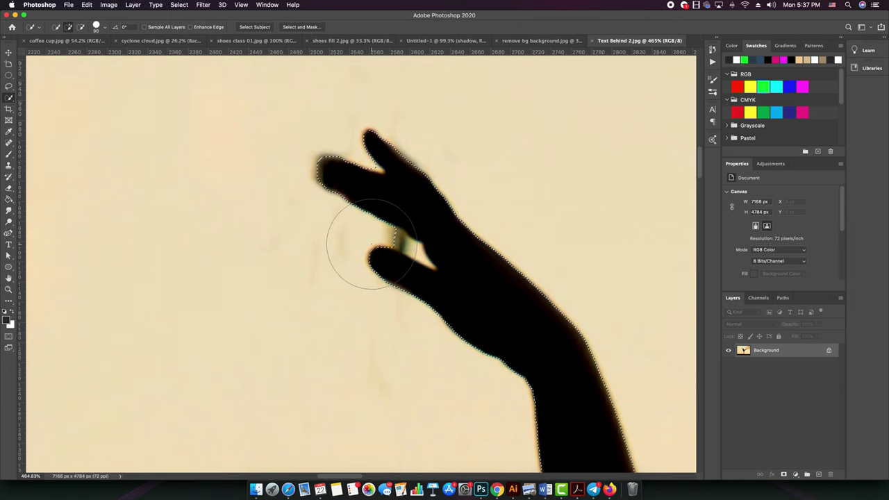
pyautogui.scroll(-5, 357, 243)
pyautogui.scroll(6, 358, 247)
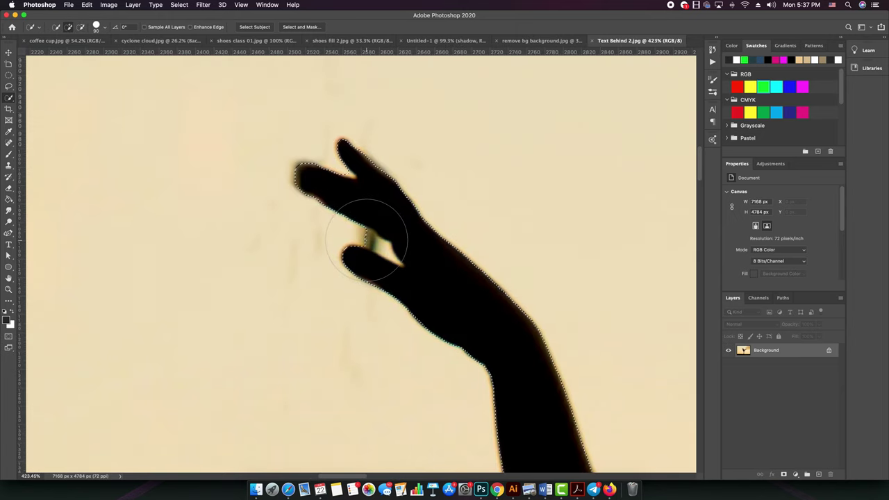
pyautogui.scroll(1, 366, 239)
pyautogui.scroll(1, 370, 247)
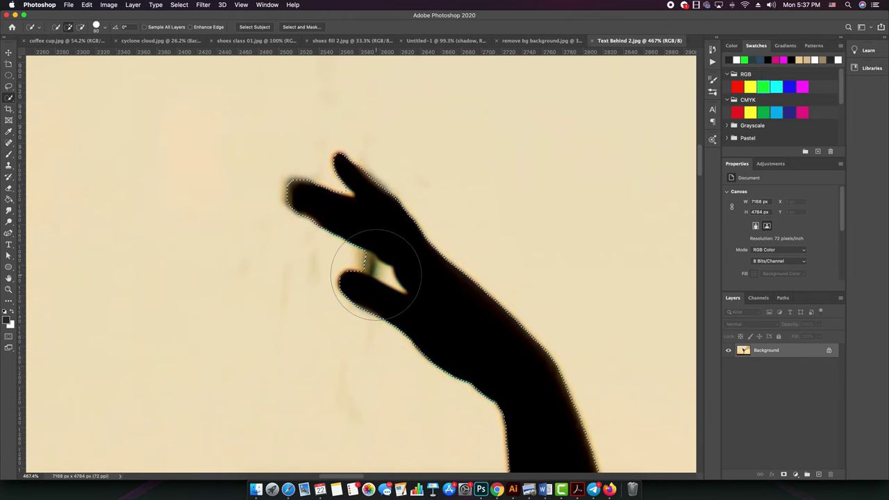
pyautogui.press('[')
pyautogui.press('[')
pyautogui.press('[')
pyautogui.press('[')
pyautogui.press('[')
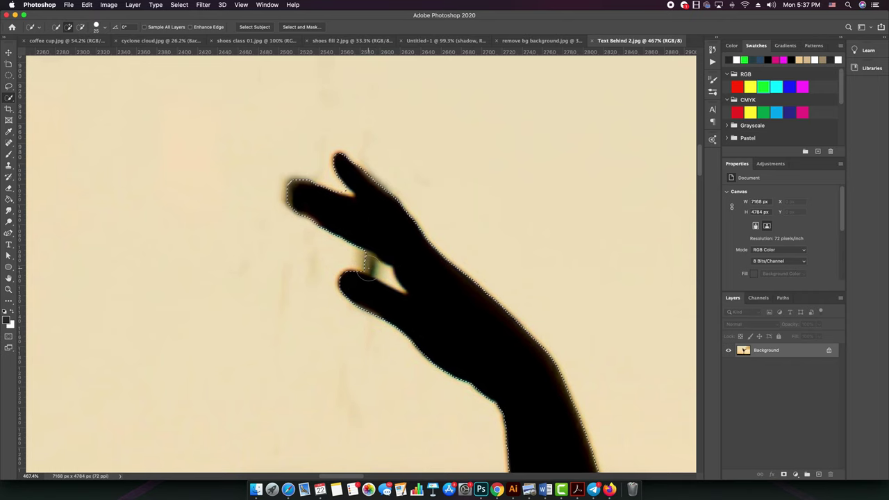
pyautogui.press('[')
pyautogui.press('[')
pyautogui.scroll(4, 368, 271)
pyautogui.scroll(1, 375, 271)
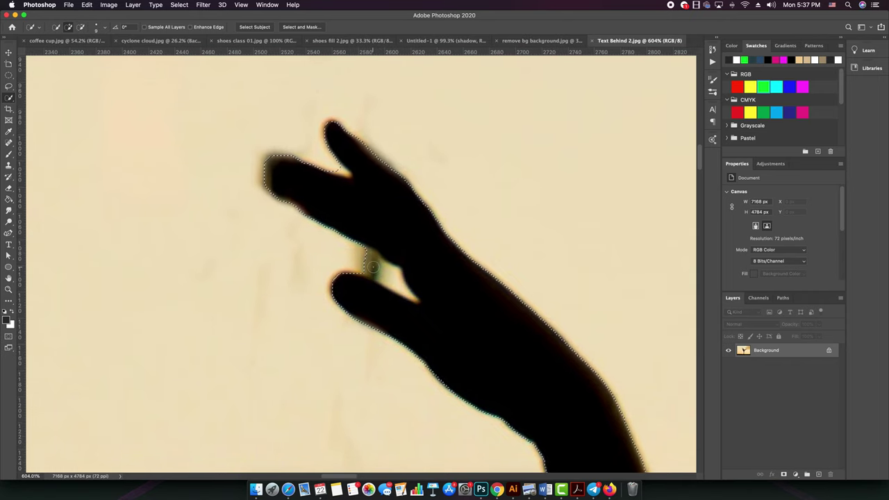
# - Subtract the light gap between the fingers from the selection
pyautogui.press('alt')
pyautogui.press('alt')
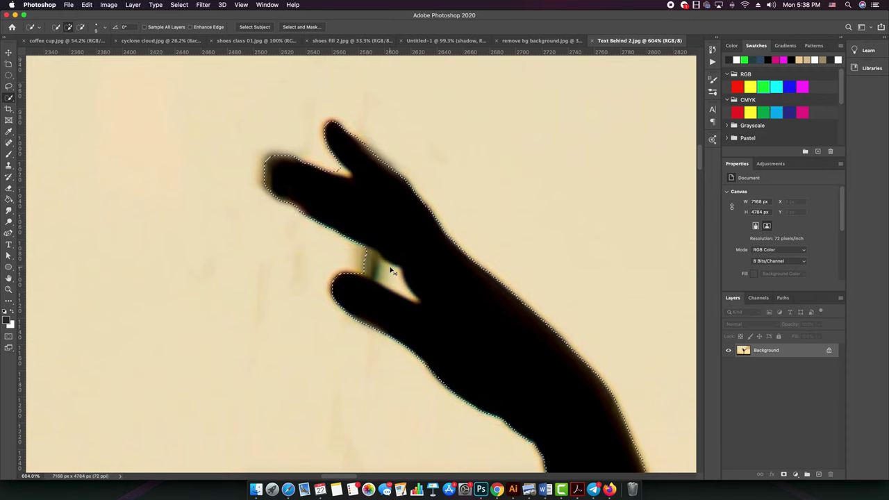
pyautogui.press('super+h')
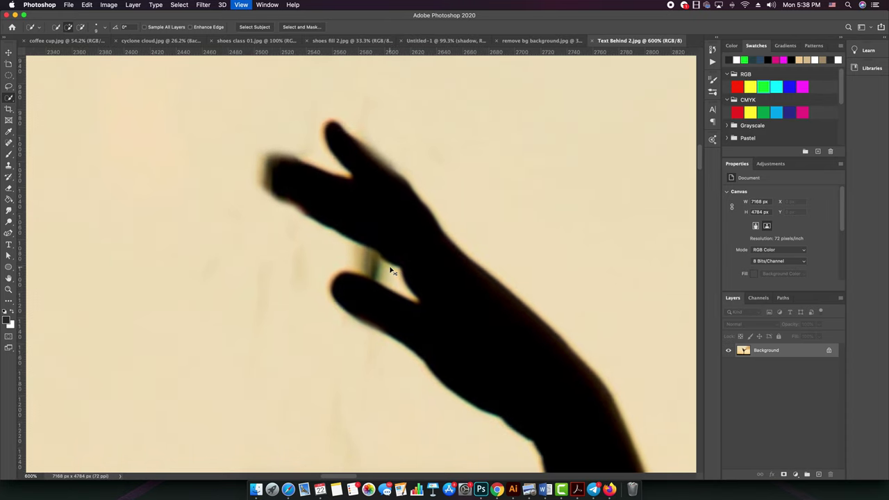
pyautogui.keyDown('alt'); pyautogui.scroll(3, 391, 270); pyautogui.keyUp('alt')
pyautogui.press('super+h')
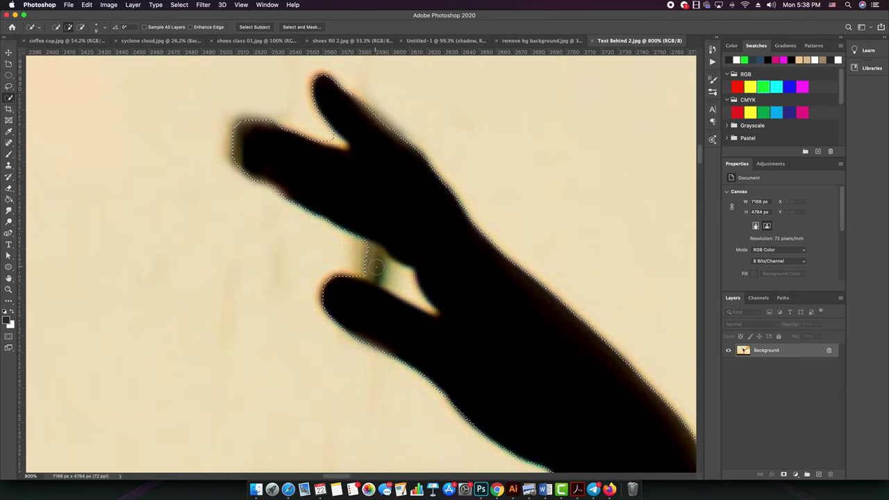
pyautogui.scroll(-2, 364, 228)
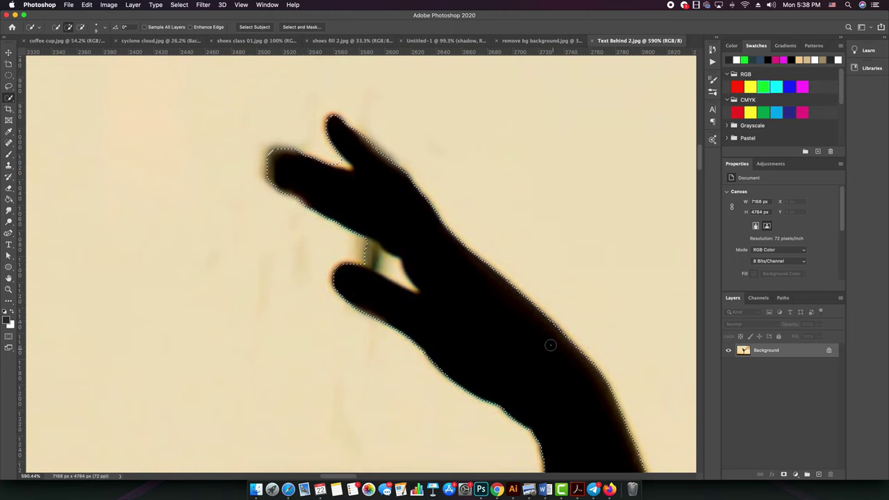
pyautogui.scroll(-1, 446, 303)
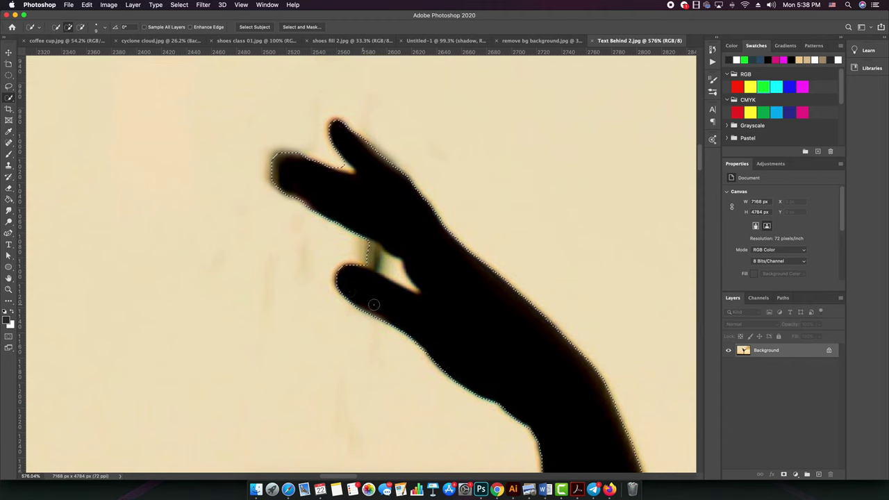
pyautogui.scroll(4, 396, 272)
pyautogui.scroll(1, 395, 268)
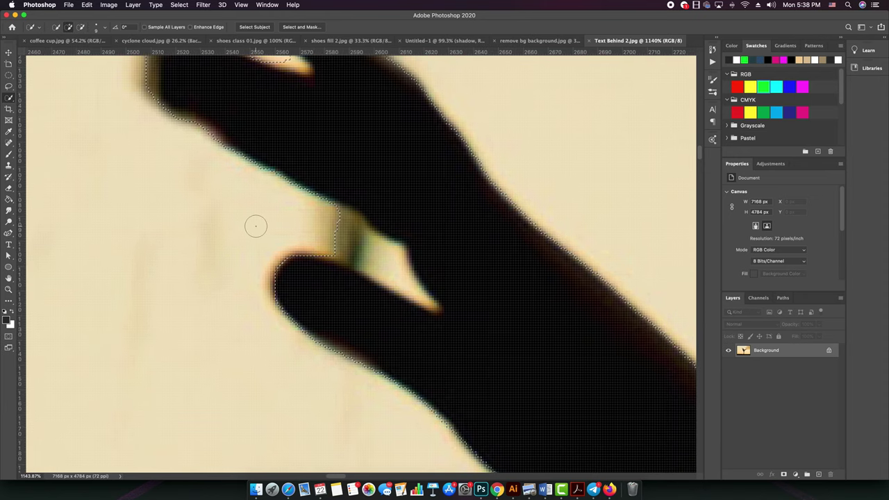
pyautogui.click(82, 28)
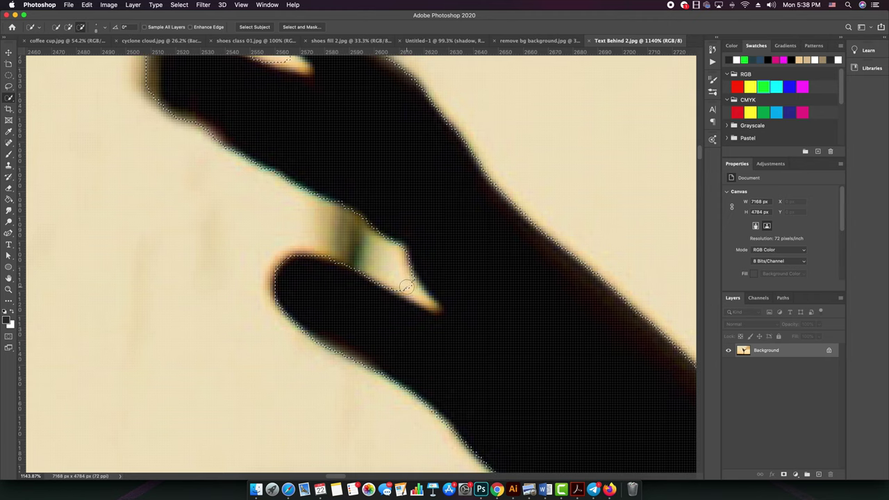
pyautogui.moveTo(409, 287); pyautogui.dragTo(412, 290)
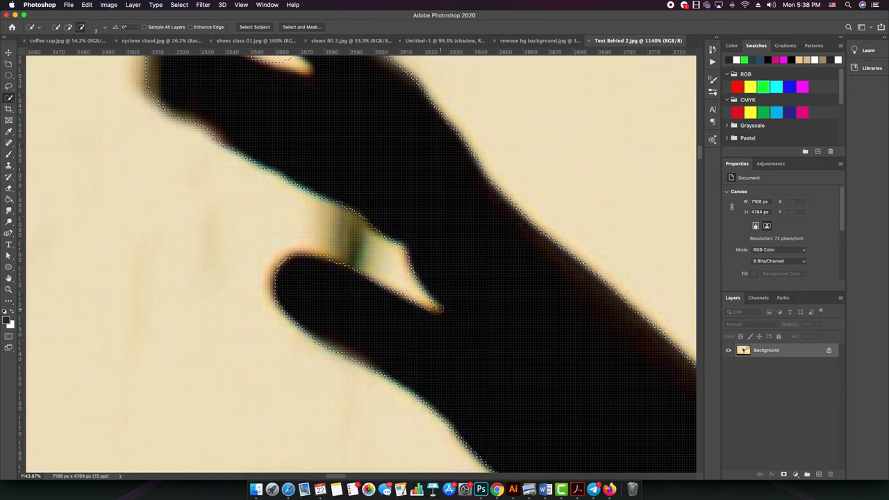
# - Add the finger notch back into the dancer selection
pyautogui.scroll(-5, 385, 278)
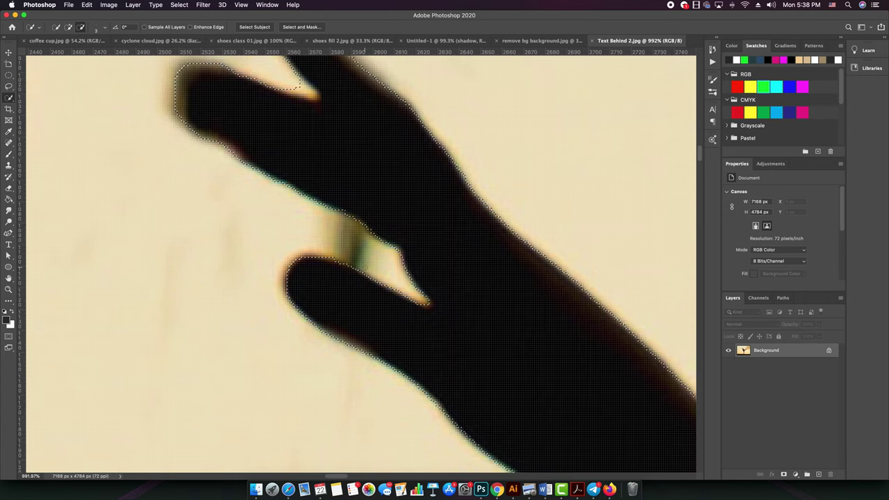
pyautogui.scroll(6, 311, 146)
pyautogui.click(311, 146)
pyautogui.scroll(-5, 311, 146)
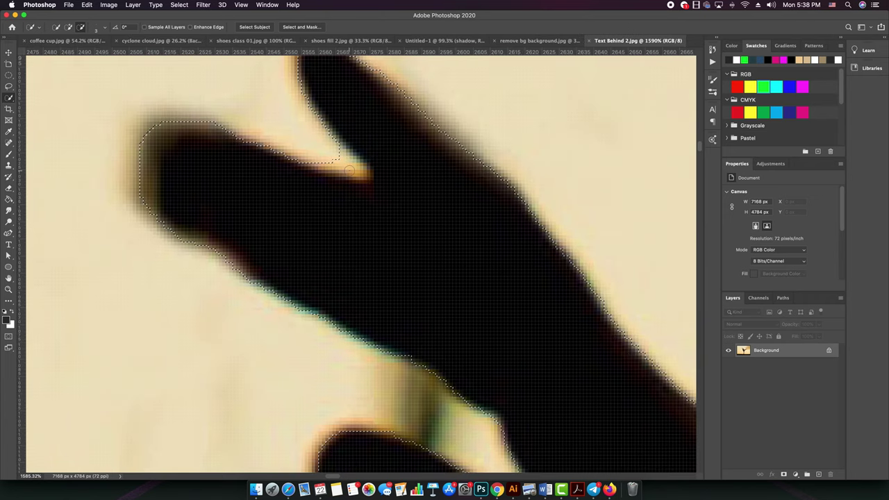
pyautogui.scroll(5, 317, 151)
pyautogui.scroll(-5, 316, 150)
pyautogui.scroll(5, 321, 162)
pyautogui.scroll(-5, 320, 162)
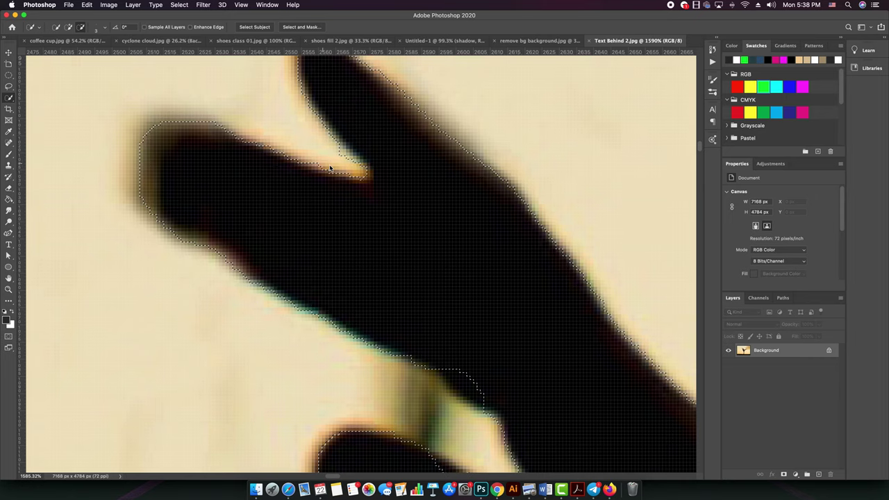
pyautogui.scroll(5, 342, 153)
pyautogui.scroll(-5, 343, 153)
pyautogui.scroll(-4, 361, 196)
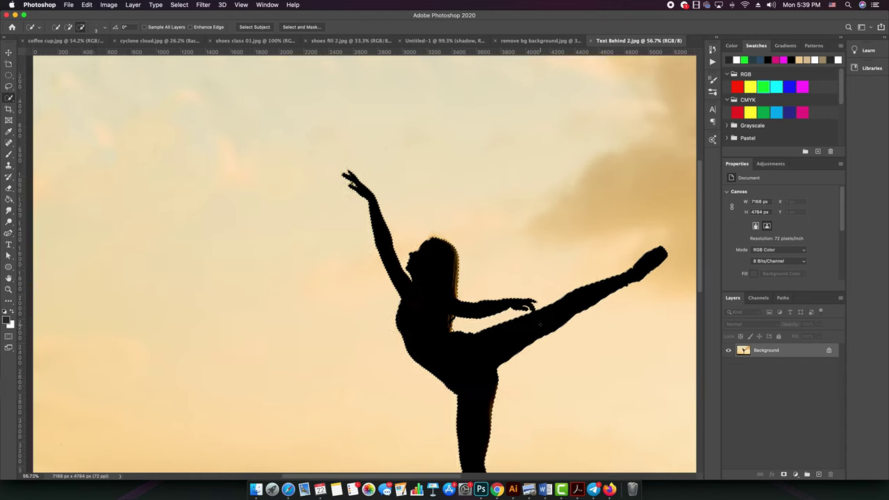
# - Trim the selection edge near the fingertip in subtract mode
pyautogui.scroll(4, 533, 332)
pyautogui.scroll(2, 472, 238)
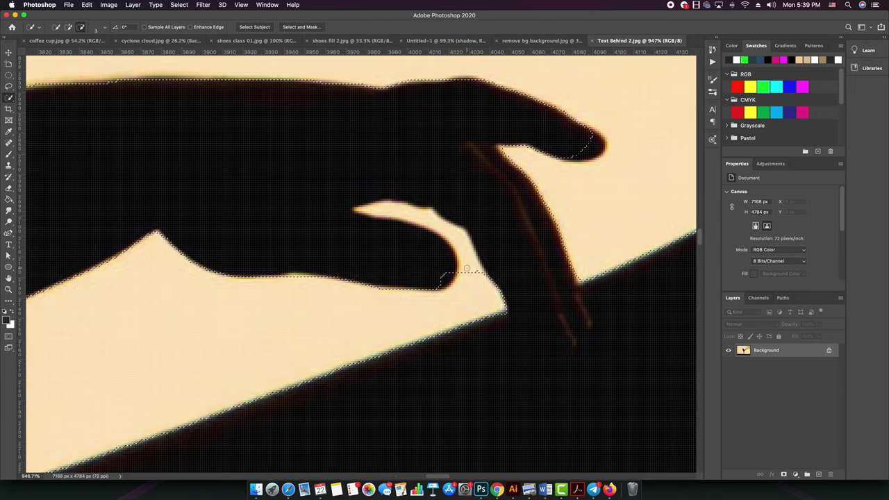
pyautogui.scroll(-2, 445, 279)
pyautogui.scroll(3, 446, 279)
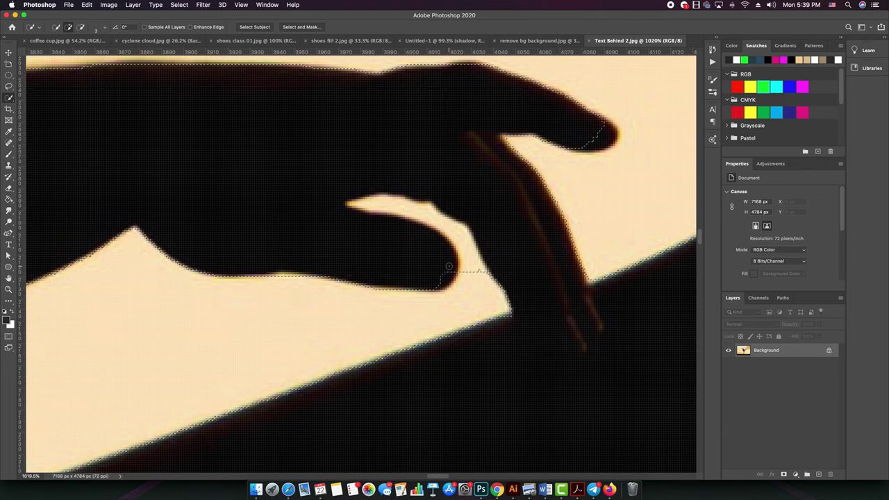
pyautogui.scroll(2, 462, 288)
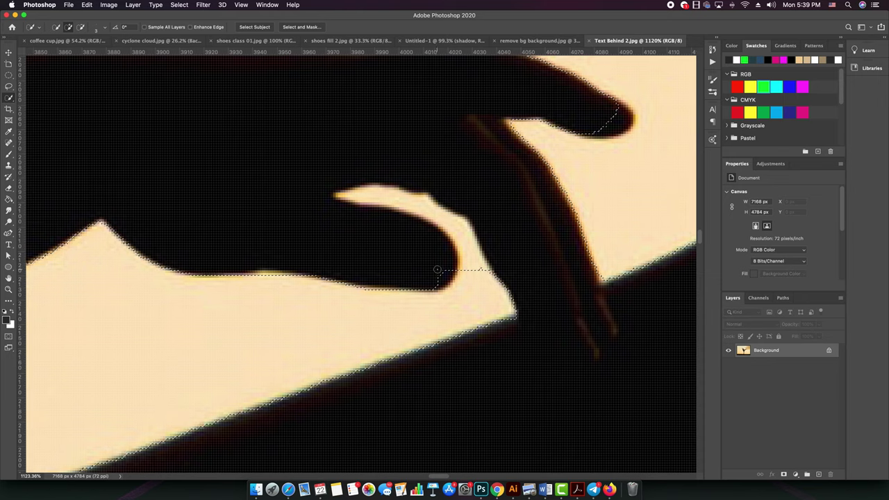
pyautogui.press('alt')
pyautogui.moveTo(438, 269); pyautogui.dragTo(427, 268)
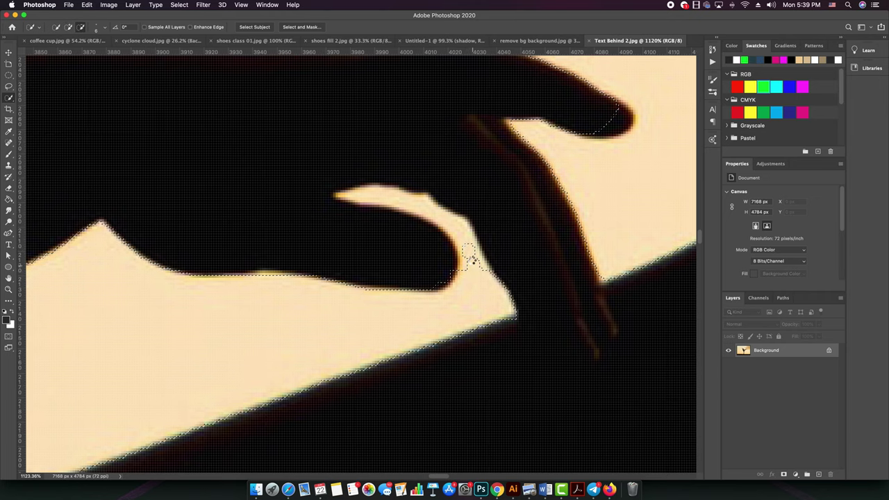
# - Add the thin finger edge and the shadow's upper bend and right edge to the selection
pyautogui.click(418, 205)
pyautogui.click(356, 195)
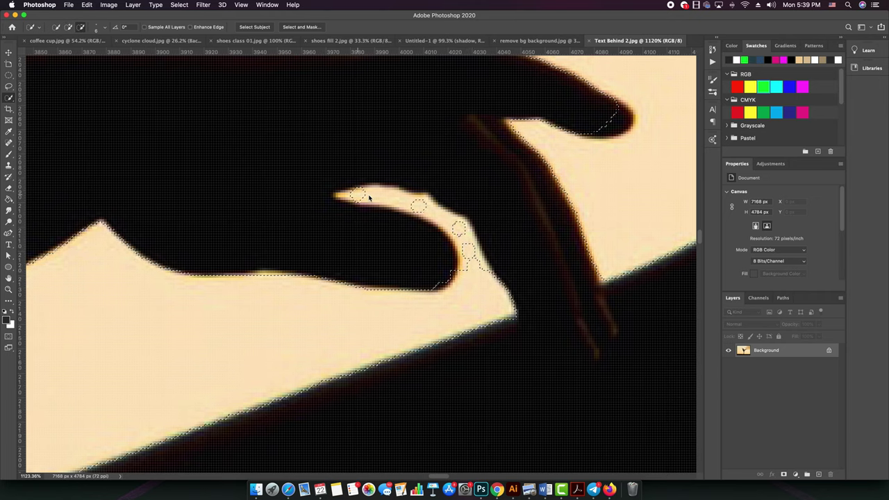
pyautogui.click(423, 208)
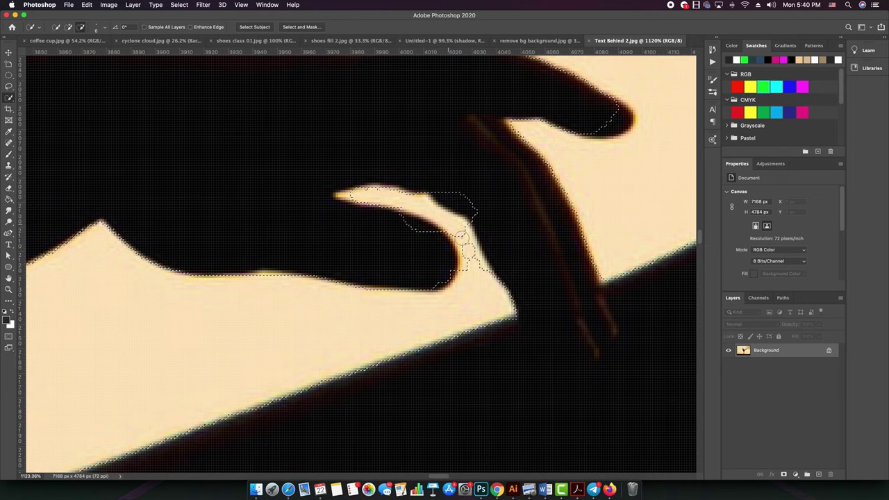
pyautogui.click(470, 269)
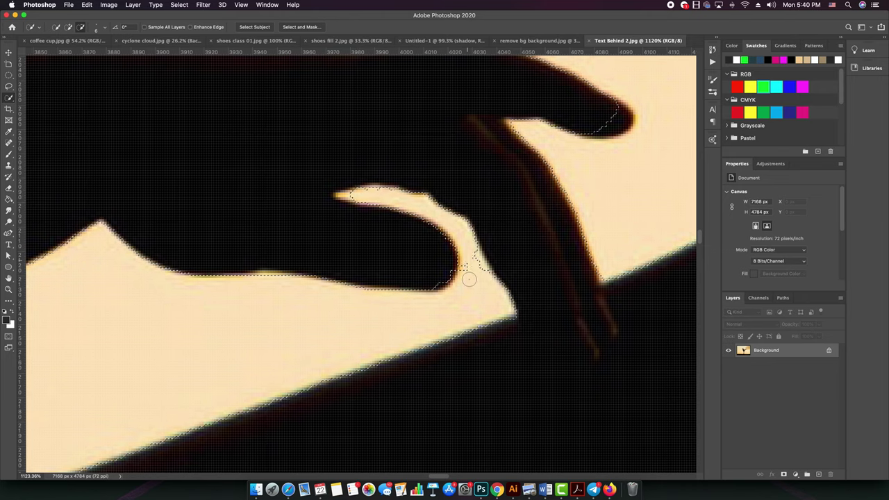
pyautogui.scroll(-2, 470, 269)
pyautogui.scroll(3, 578, 140)
# - Extend the selection around the rest of the hand, undo background spills, and fit the image
pyautogui.click(578, 139)
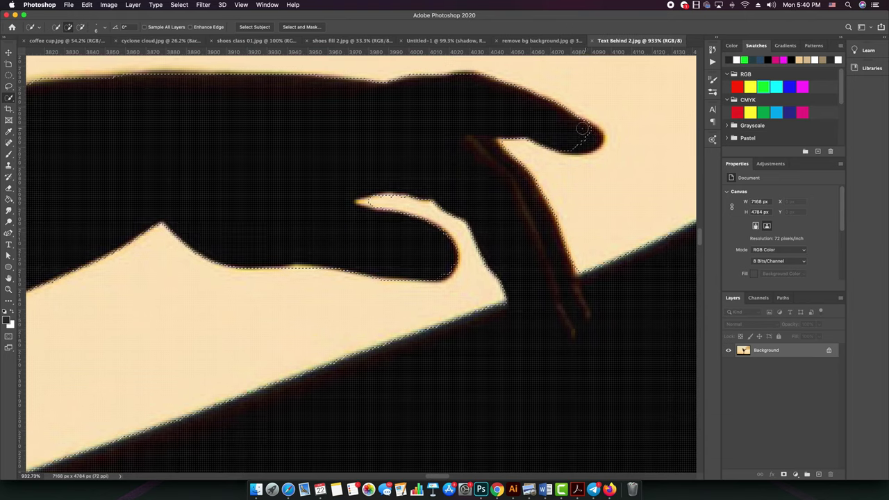
pyautogui.click(589, 138)
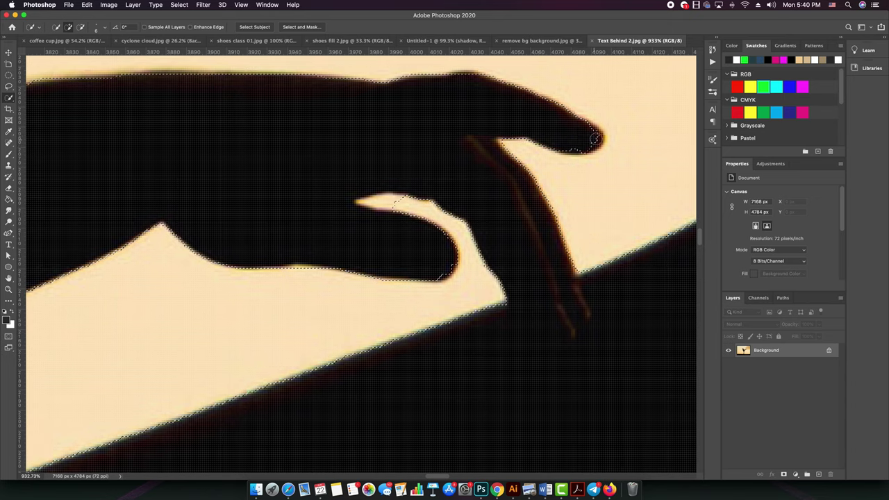
pyautogui.press('super+z')
pyautogui.click(591, 142)
pyautogui.press('super+z')
pyautogui.press('super+0')
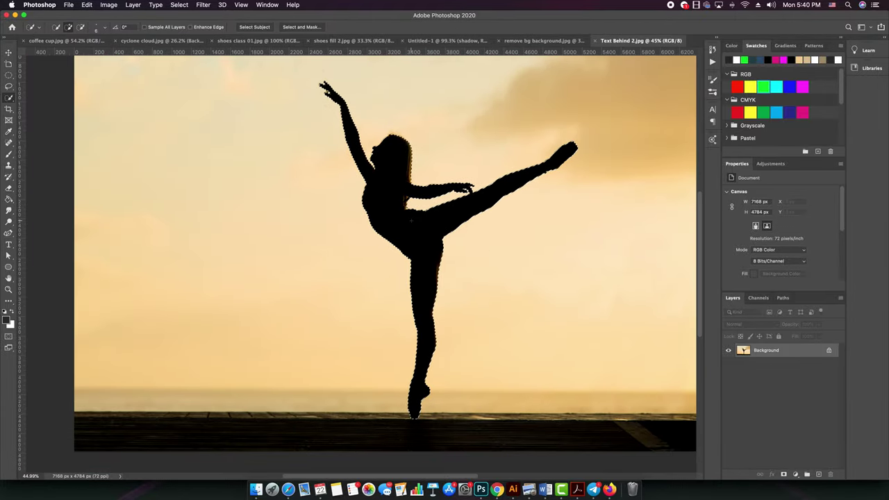
pyautogui.scroll(2, 330, 160)
pyautogui.scroll(-2, 329, 160)
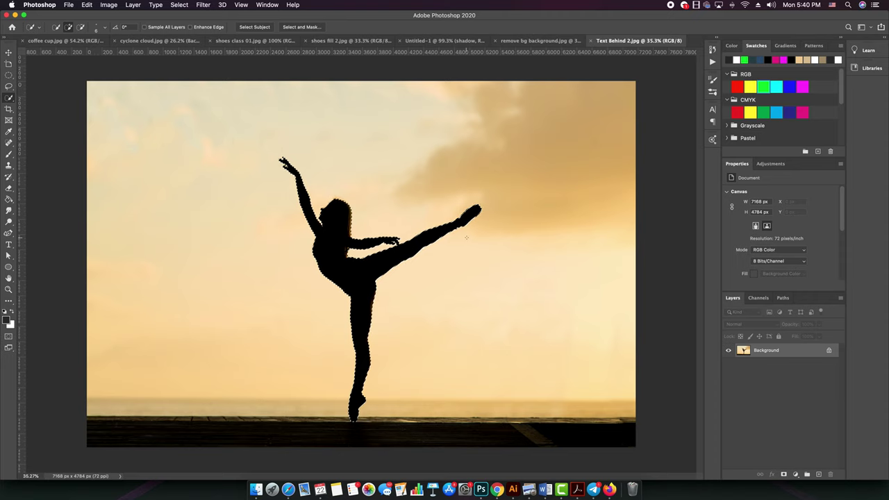
pyautogui.hotkey('shift', 'BackSpace')
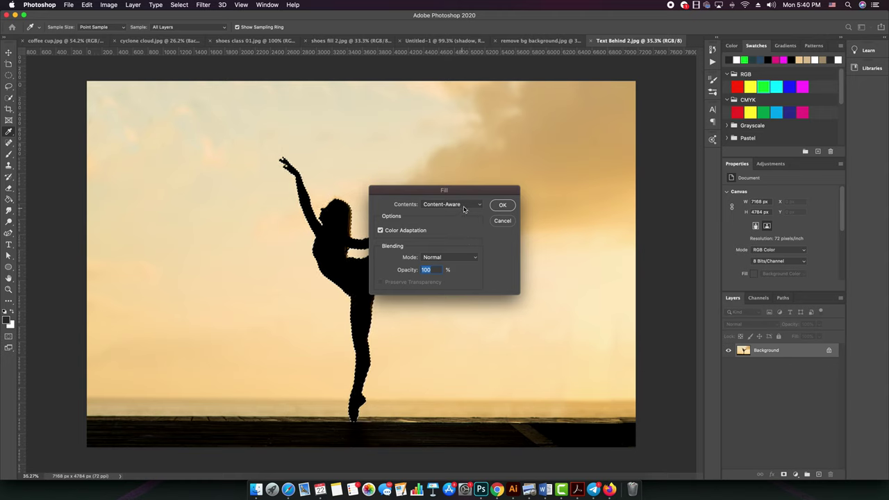
pyautogui.click(463, 206)
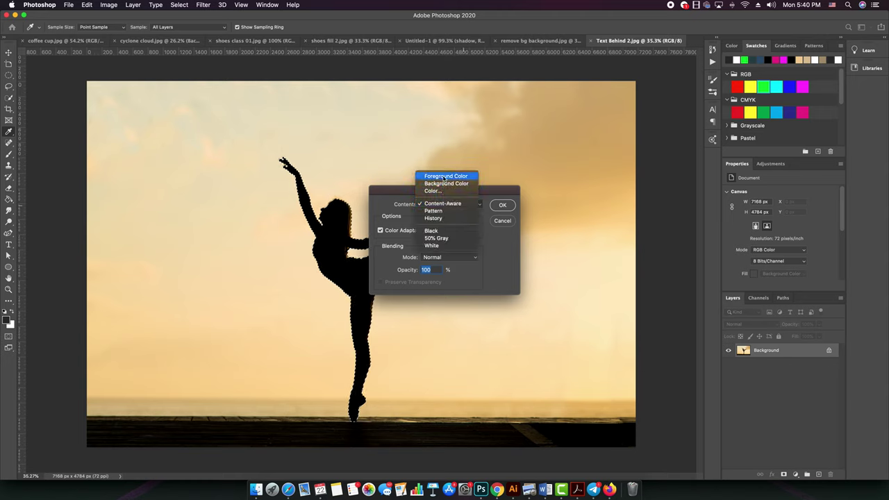
pyautogui.click(444, 177)
pyautogui.click(501, 206)
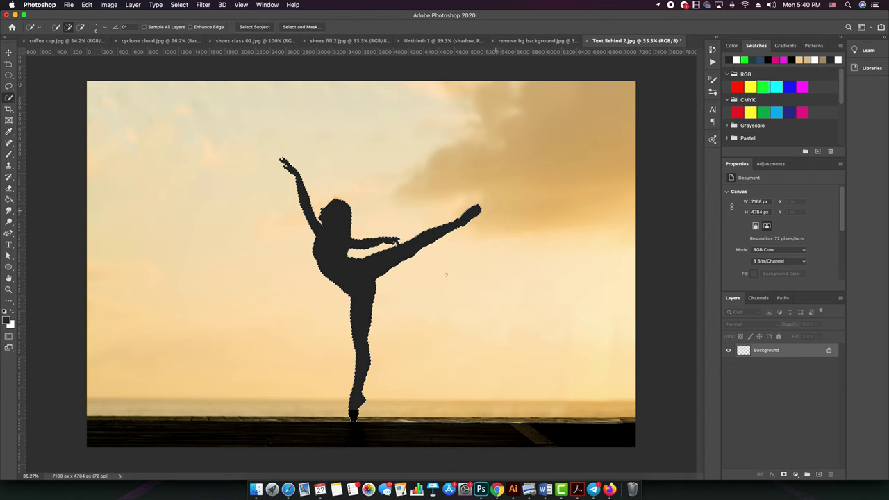
pyautogui.press('w')
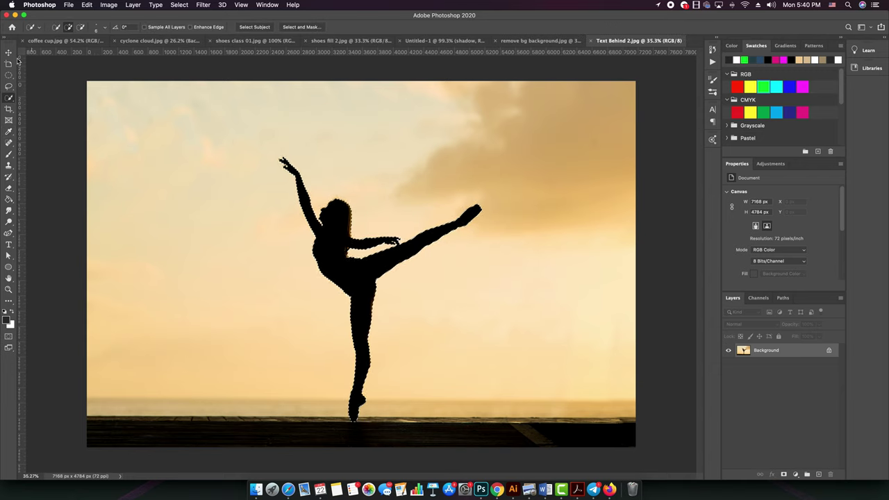
pyautogui.hotkey('shift', 'BackSpace')
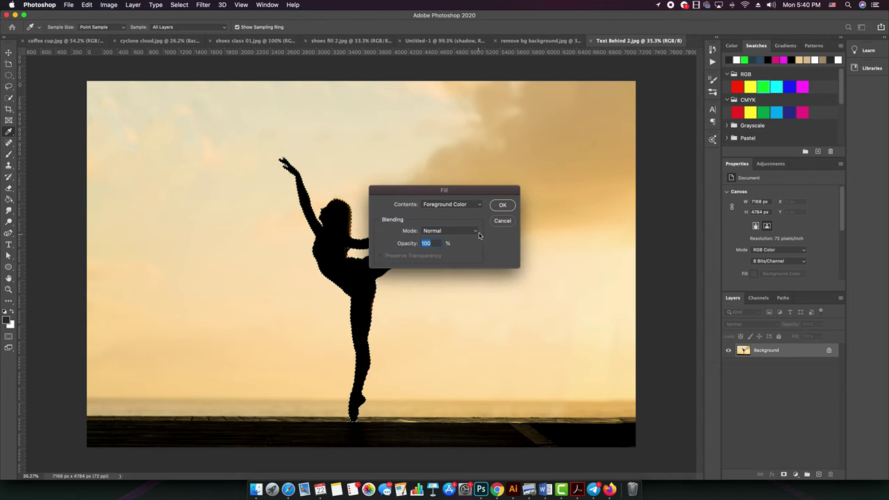
pyautogui.click(462, 205)
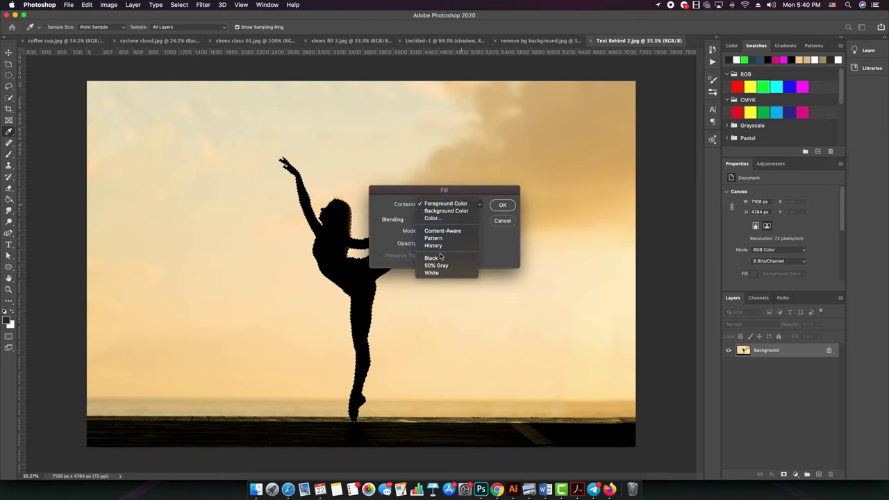
pyautogui.click(442, 239)
pyautogui.click(450, 204)
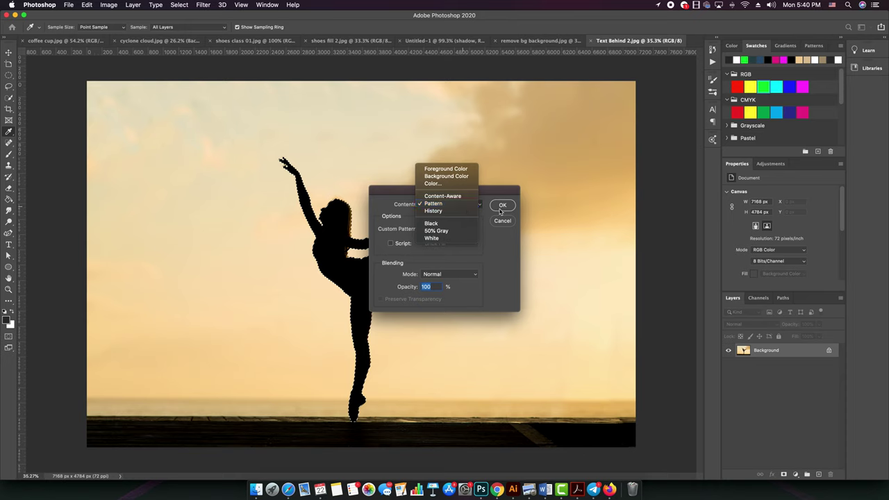
pyautogui.click(389, 235)
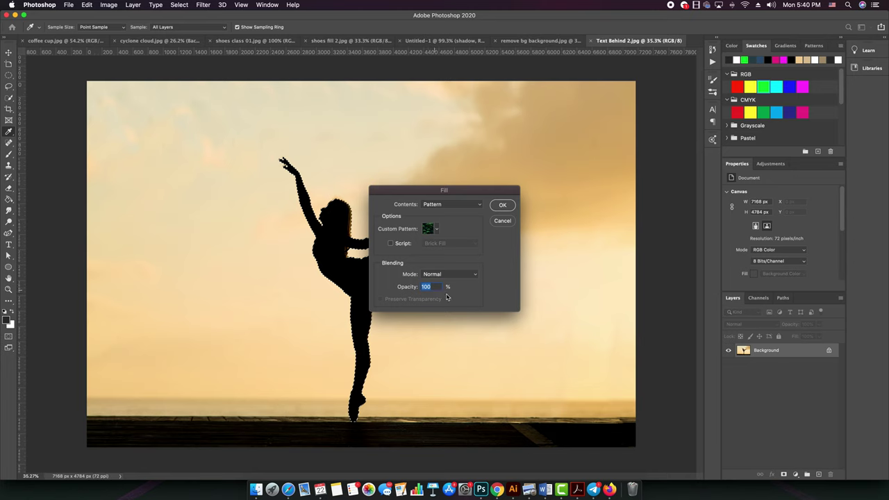
pyautogui.click(448, 204)
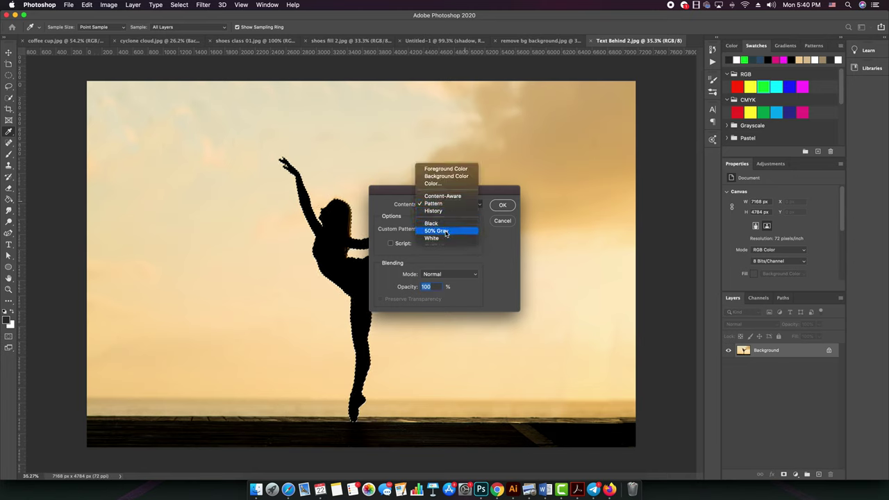
pyautogui.click(452, 177)
pyautogui.click(503, 205)
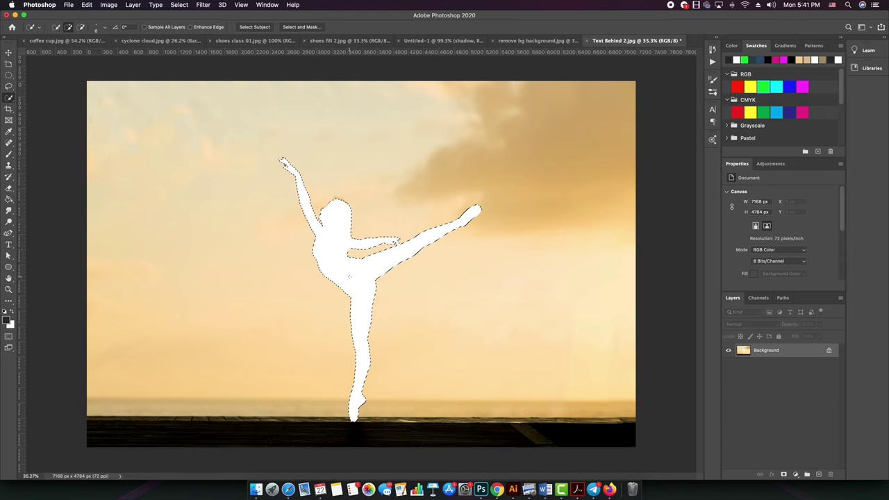
pyautogui.press('cmd+z')
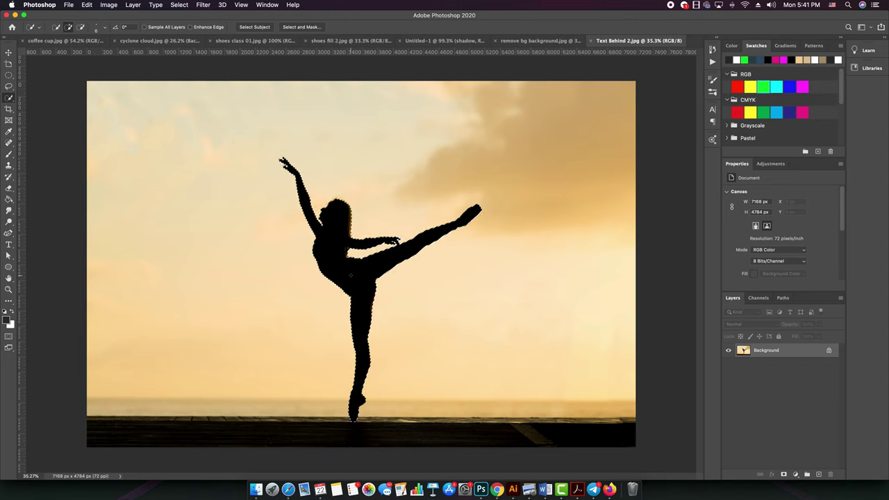
# - Invert the selection so everything around the dancer is selected
pyautogui.click(179, 6)
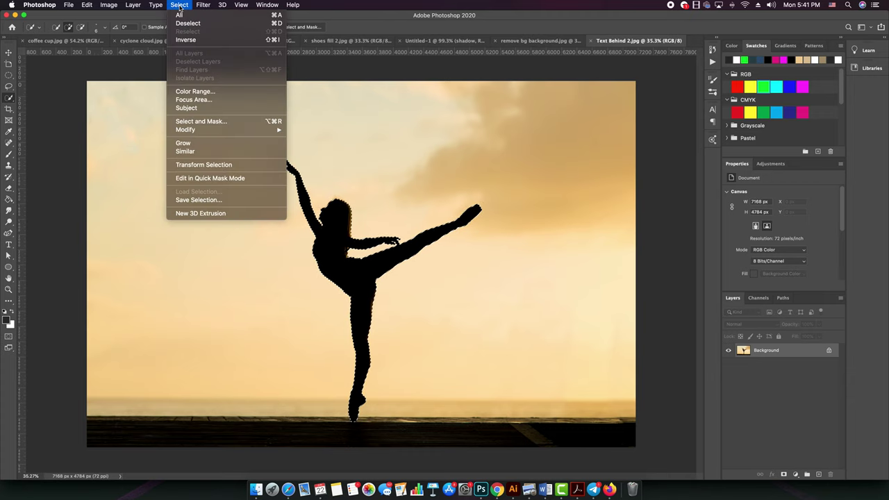
pyautogui.click(187, 40)
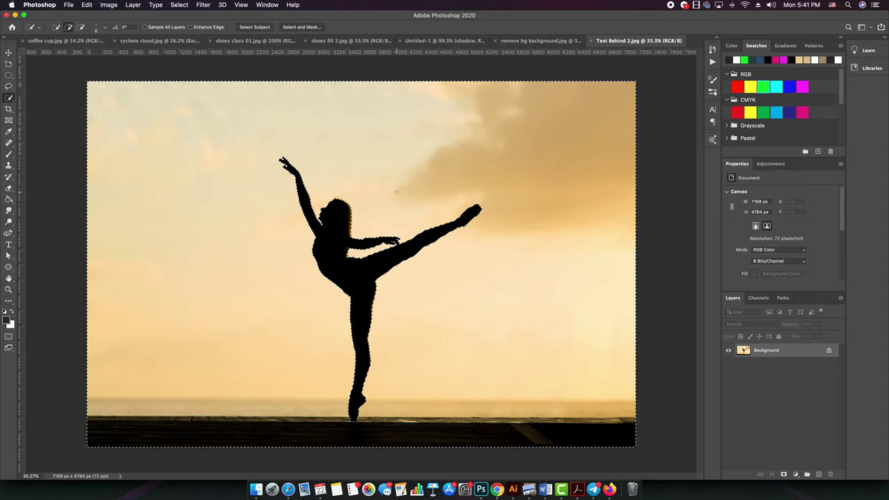
pyautogui.press('shift+super+i')
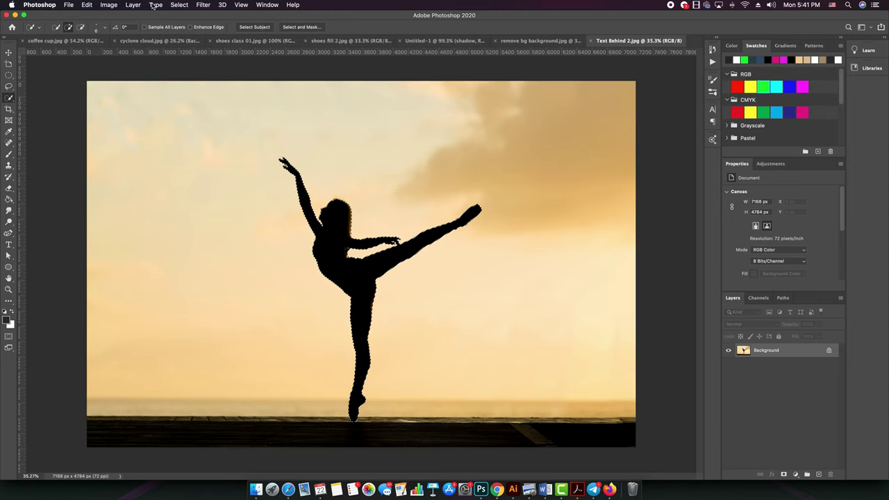
pyautogui.click(179, 4)
pyautogui.click(190, 43)
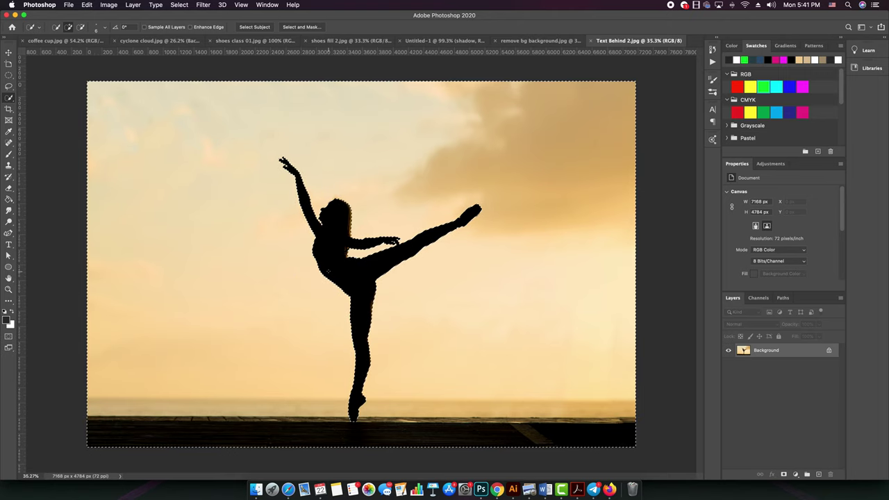
# - Fill the area around the dancer with the white background colour and deselect
pyautogui.hotkey('shift', 'BackSpace')
pyautogui.click(507, 205)
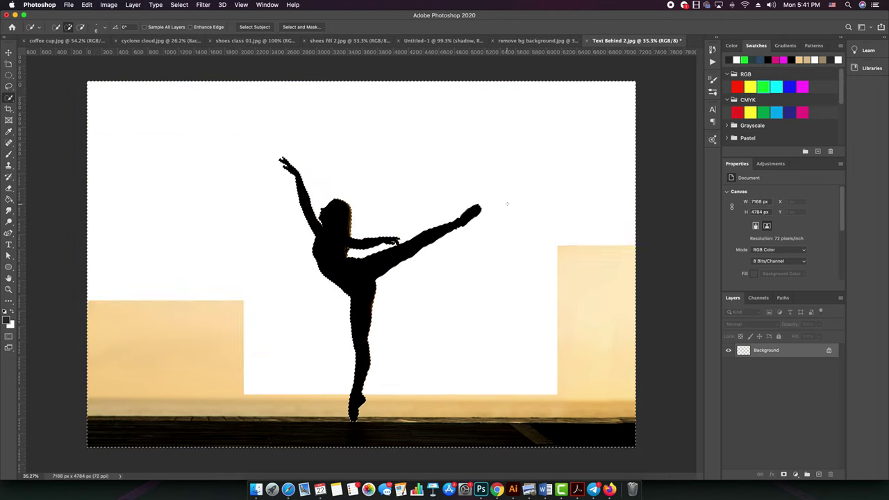
pyautogui.press('w')
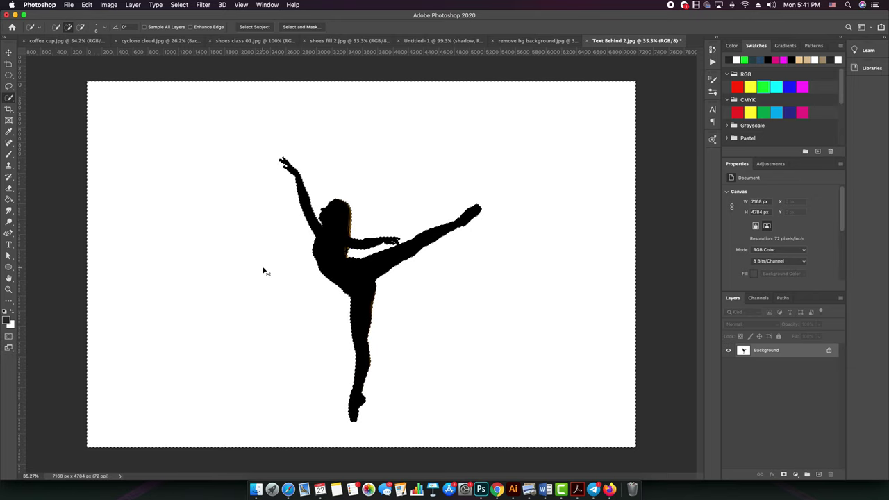
pyautogui.press('super+d')
# - Copy the ALREADY VERY BORING text and Imge layers into the dancer document
pyautogui.click(521, 42)
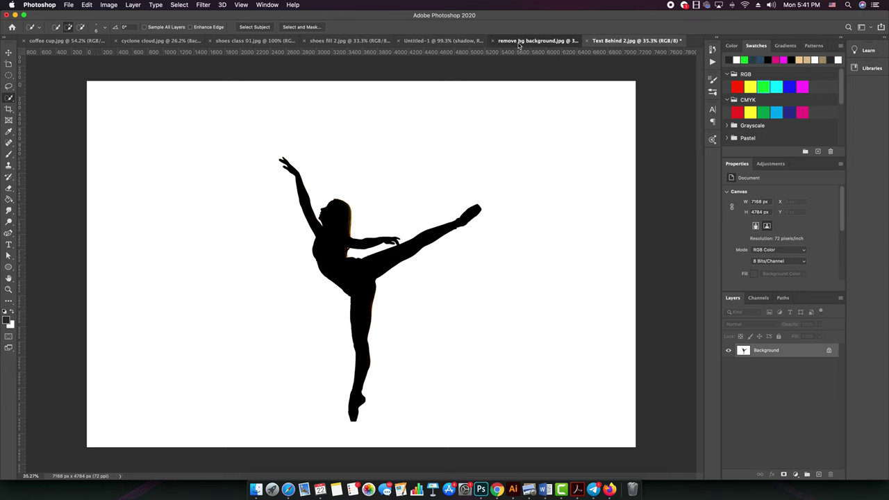
pyautogui.click(432, 41)
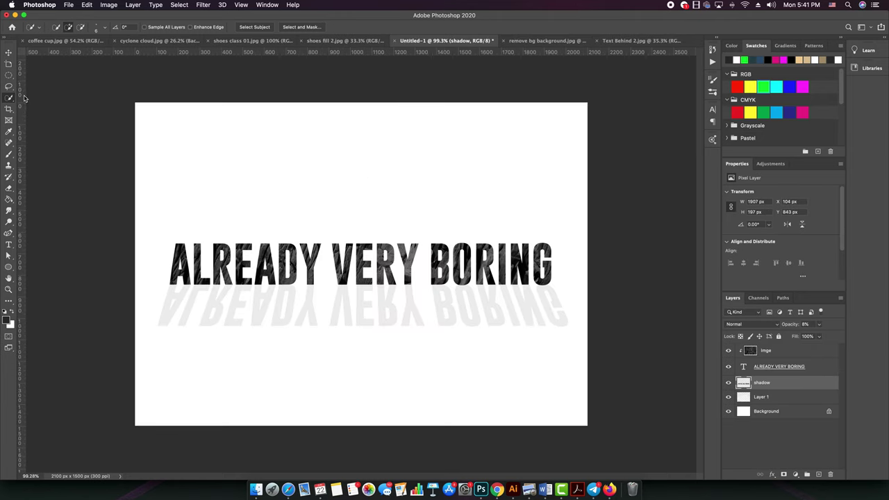
pyautogui.click(8, 53)
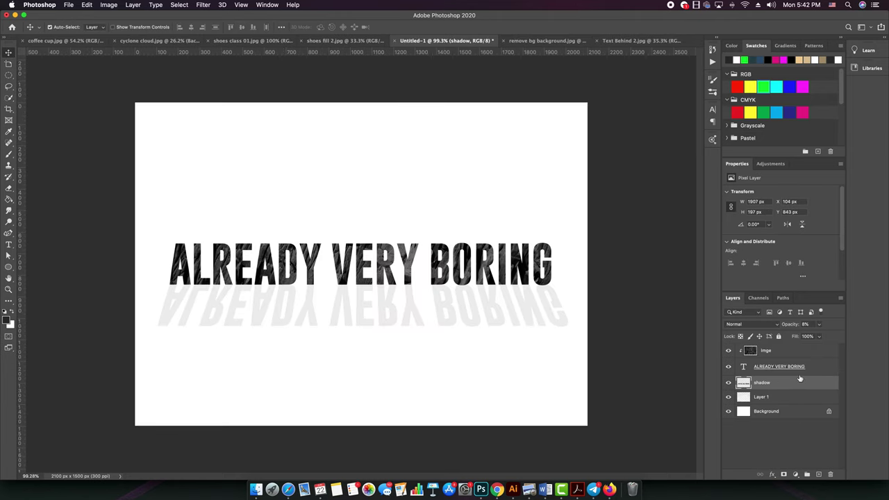
pyautogui.click(809, 368)
pyautogui.keyDown('shift'); pyautogui.click(792, 354); pyautogui.keyUp('shift')
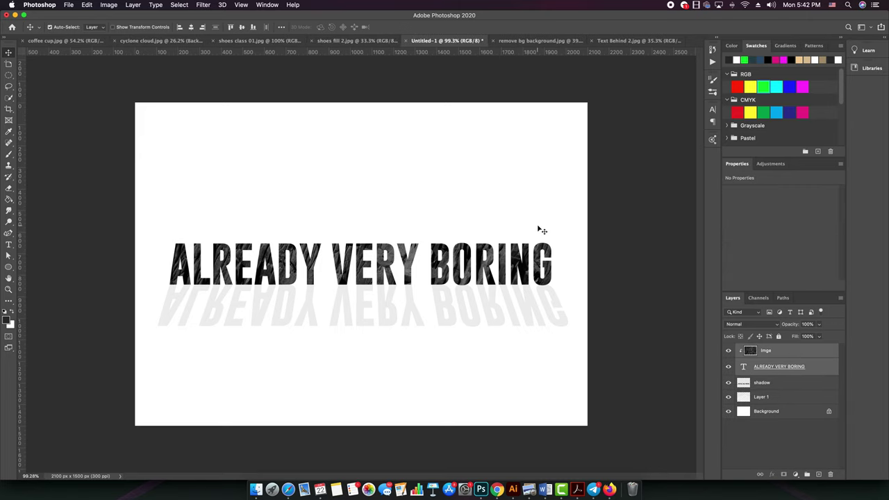
pyautogui.click(628, 40)
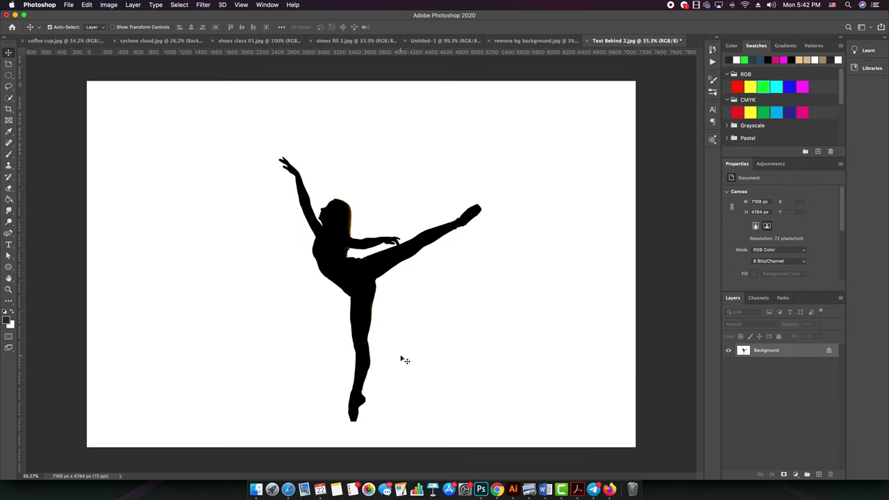
pyautogui.moveTo(405, 360); pyautogui.dragTo(410, 326)
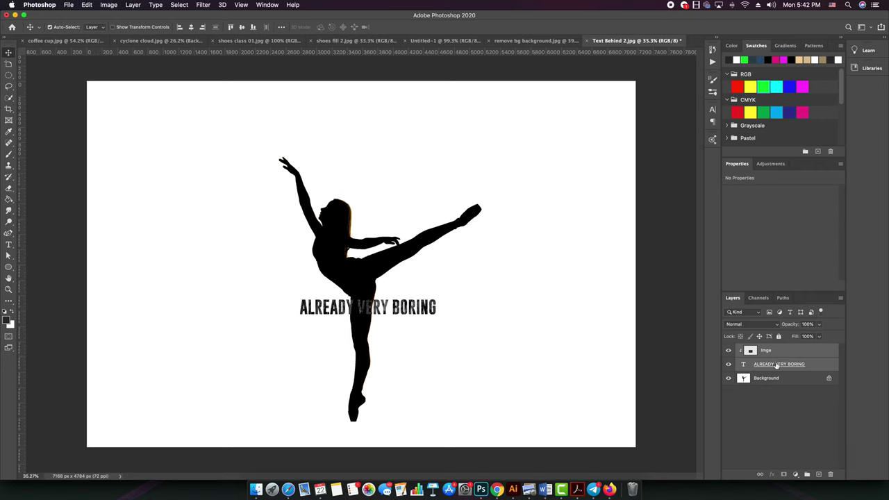
# - Scale the text and texture up over the dancer, then move the unlocked dancer photo above them
pyautogui.press('super+t')
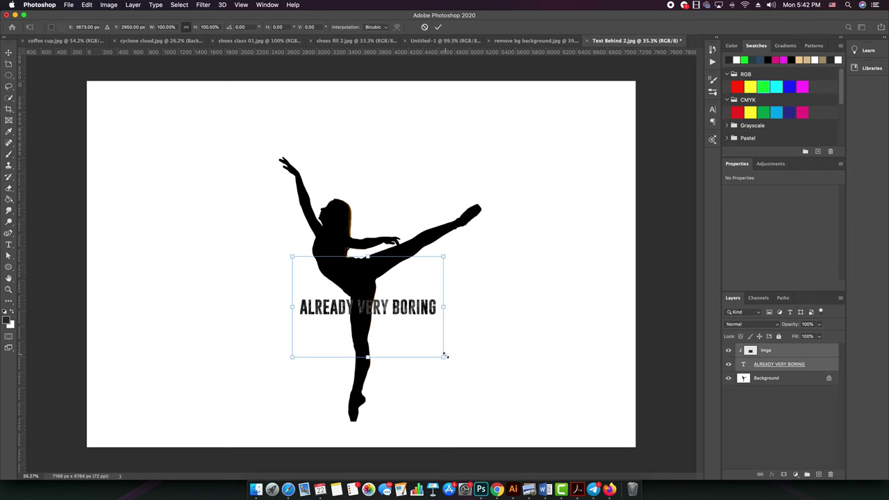
pyautogui.moveTo(479, 378); pyautogui.dragTo(597, 422)
pyautogui.moveTo(384, 285); pyautogui.dragTo(378, 249)
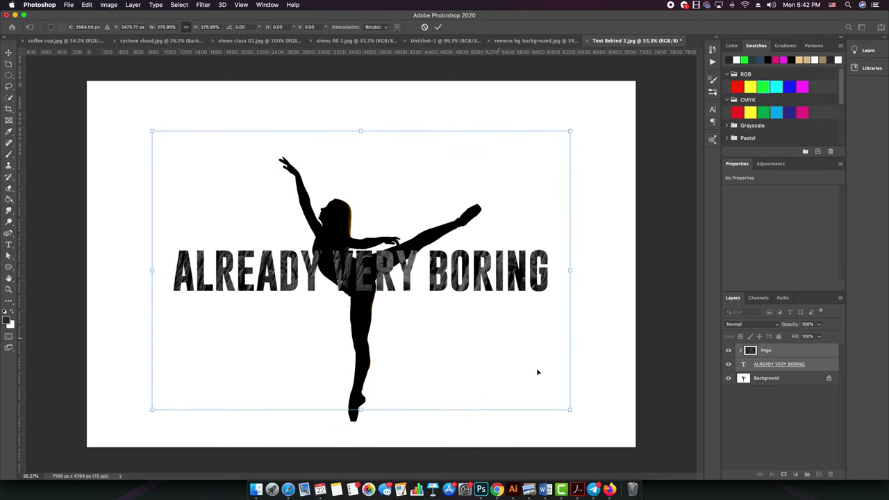
pyautogui.moveTo(570, 408); pyautogui.dragTo(601, 423)
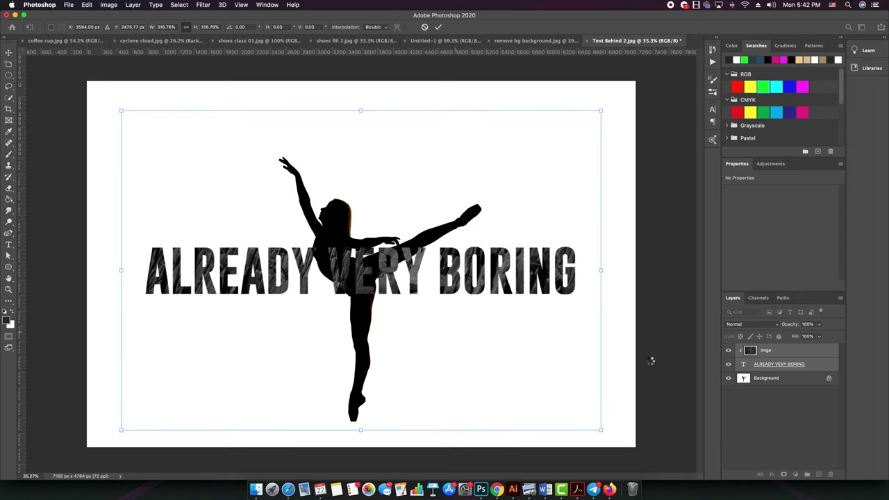
pyautogui.click(828, 378)
pyautogui.moveTo(790, 381); pyautogui.dragTo(787, 350)
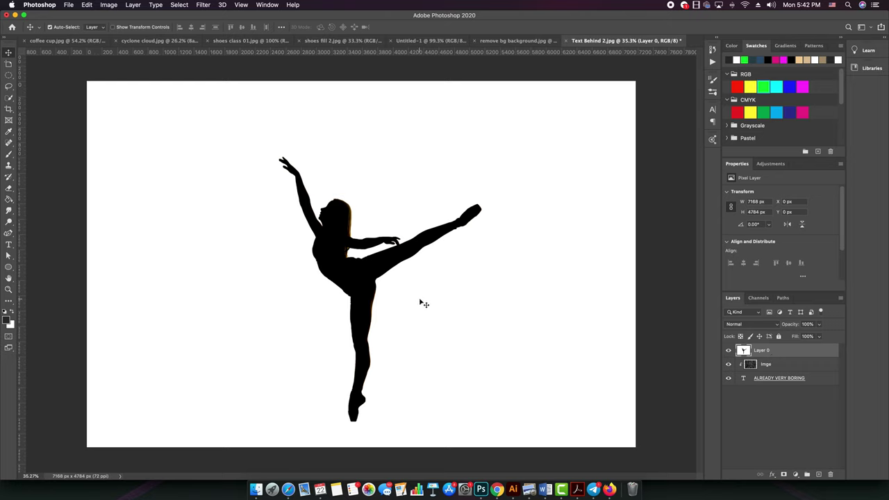
# - Undo the layer move, nudge the rock texture inside the text, and select the text layer
pyautogui.press('super+z')
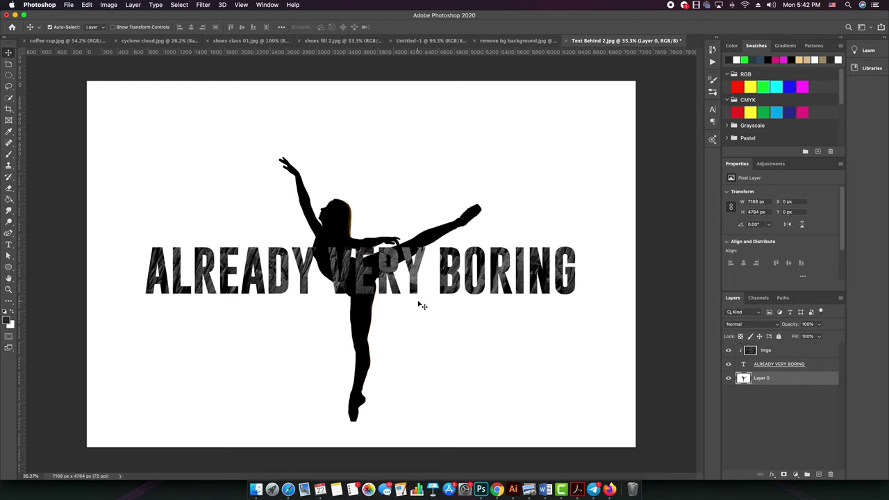
pyautogui.moveTo(421, 284); pyautogui.dragTo(408, 263)
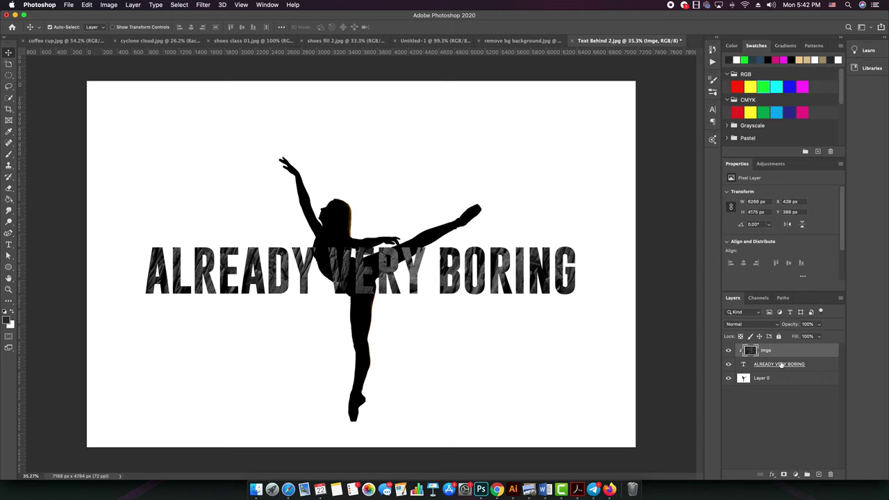
pyautogui.click(815, 363)
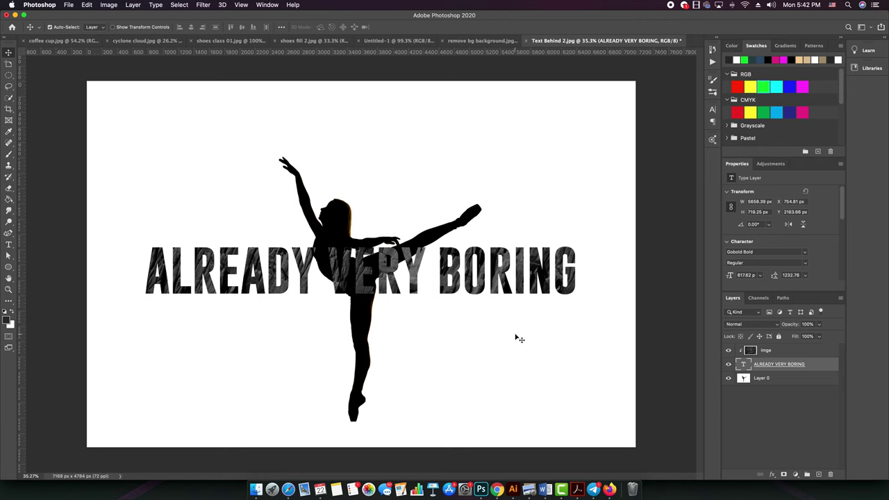
# - Delete the ALREADY VERY BORING text and rock texture layers, then bring up File > Open
pyautogui.press('Delete')
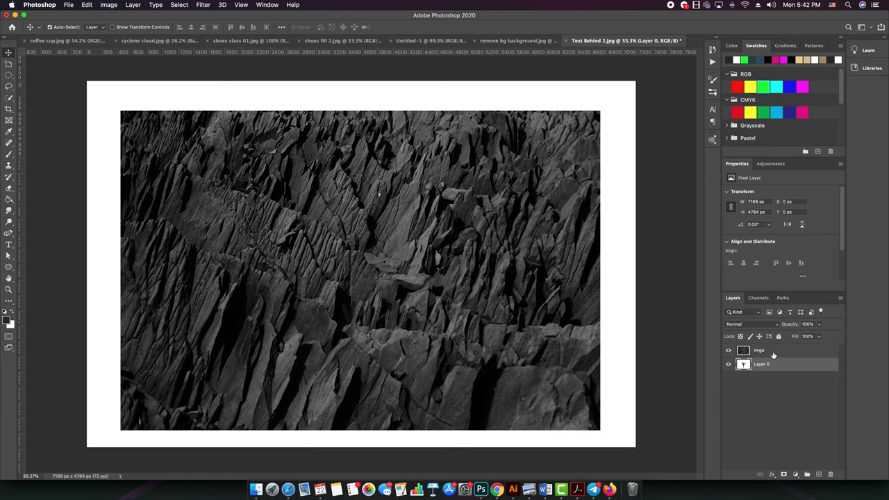
pyautogui.click(774, 351)
pyautogui.press('Delete')
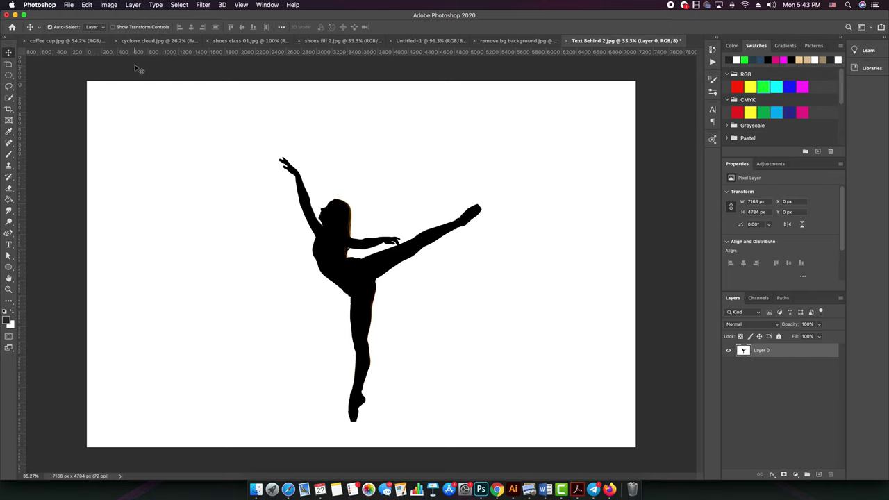
pyautogui.click(68, 5)
pyautogui.click(183, 109)
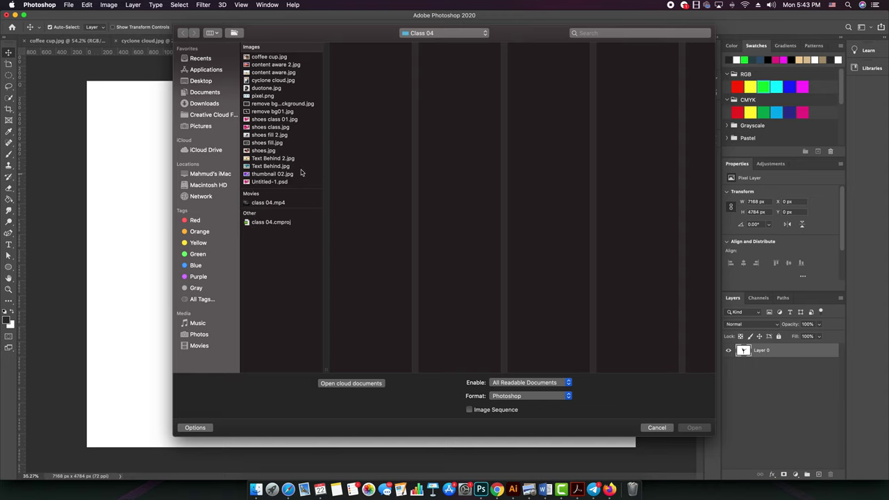
# - Open the medal photo from the Documents > Teach > Class 05 folder
pyautogui.click(431, 35)
pyautogui.click(418, 42)
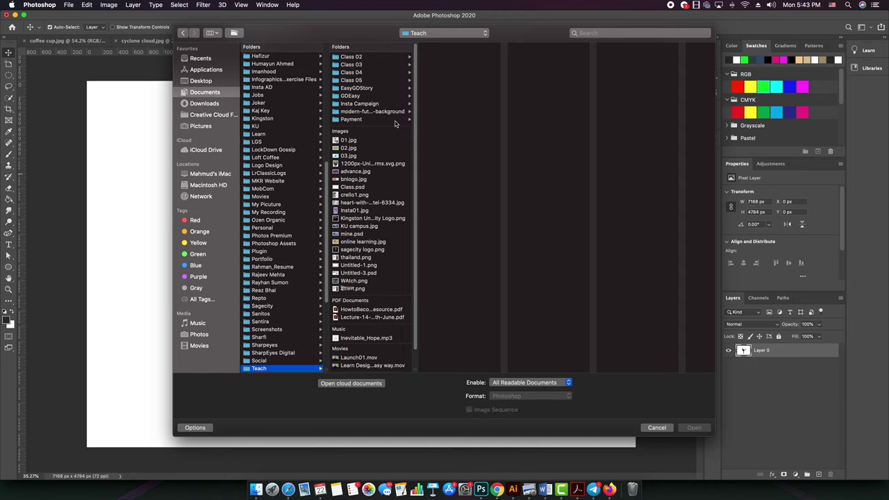
pyautogui.click(383, 80)
pyautogui.click(441, 83)
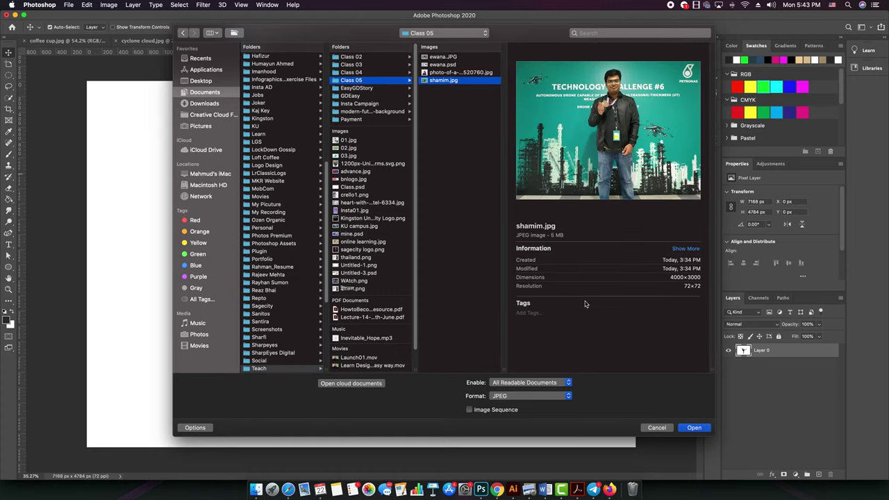
pyautogui.click(694, 428)
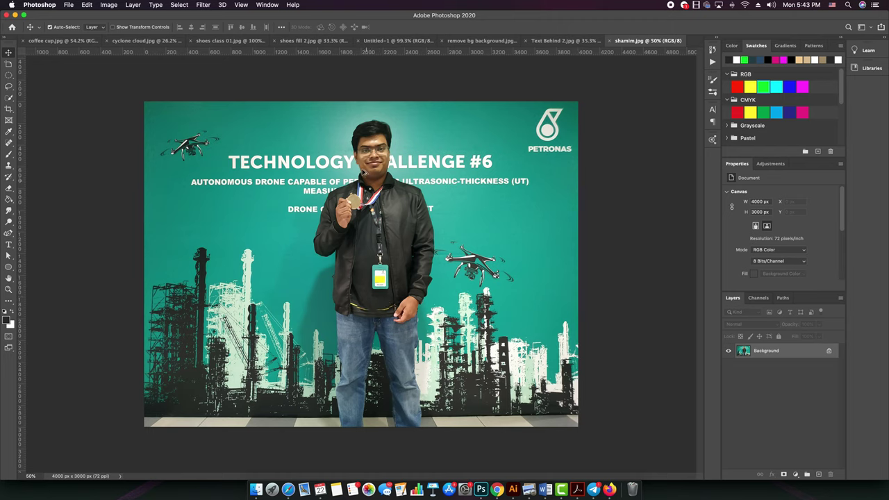
# - Zoom in, outline the man with Select > Subject, then clear the selection
pyautogui.scroll(2, 375, 153)
pyautogui.scroll(3, 375, 153)
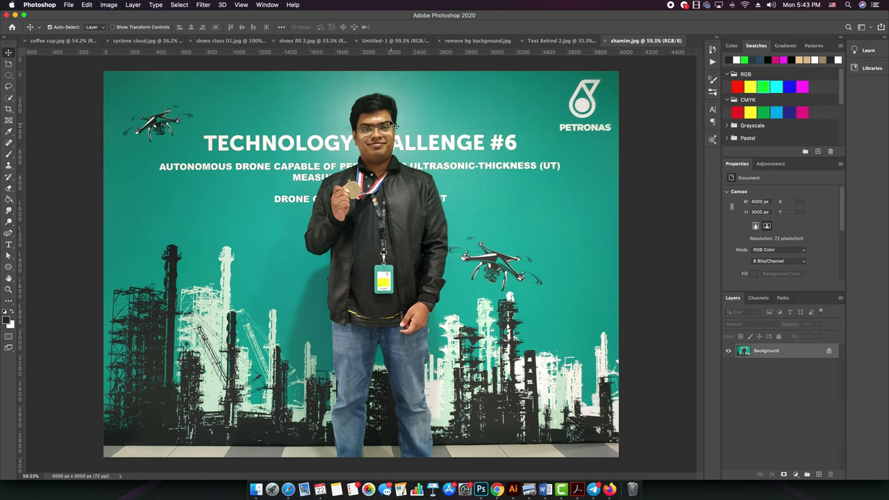
pyautogui.scroll(1, 385, 118)
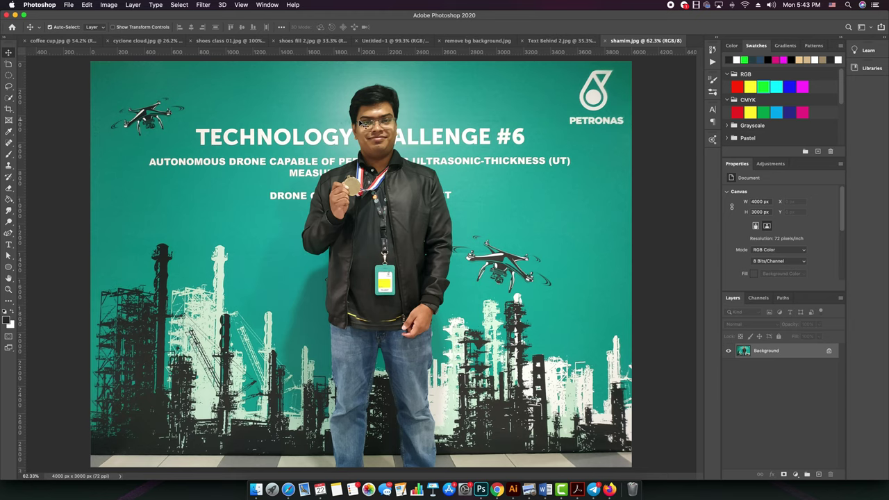
pyautogui.click(8, 87)
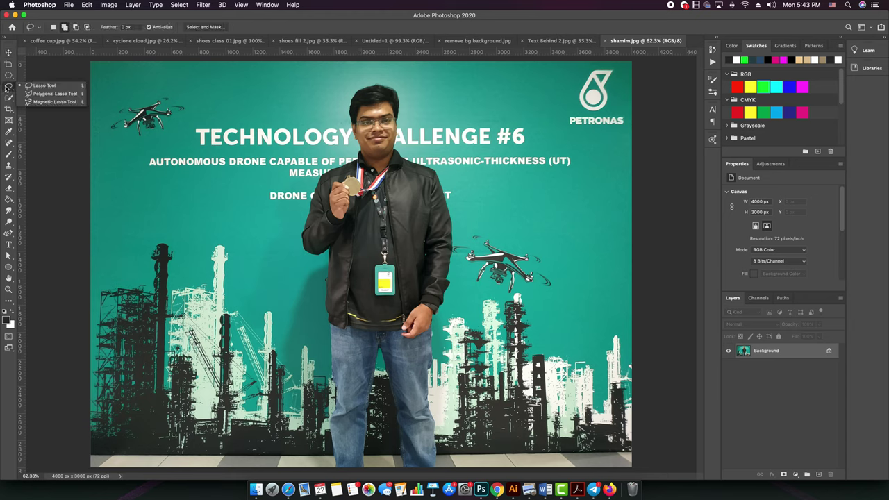
pyautogui.click(8, 97)
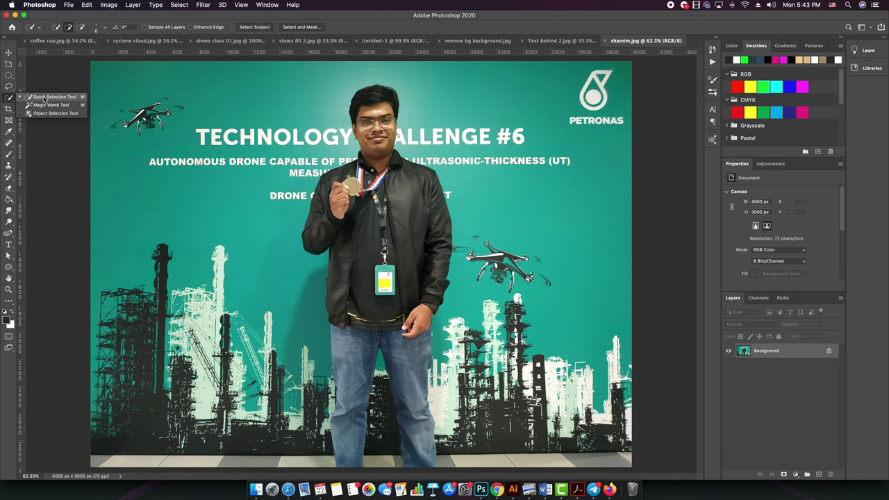
pyautogui.click(10, 99)
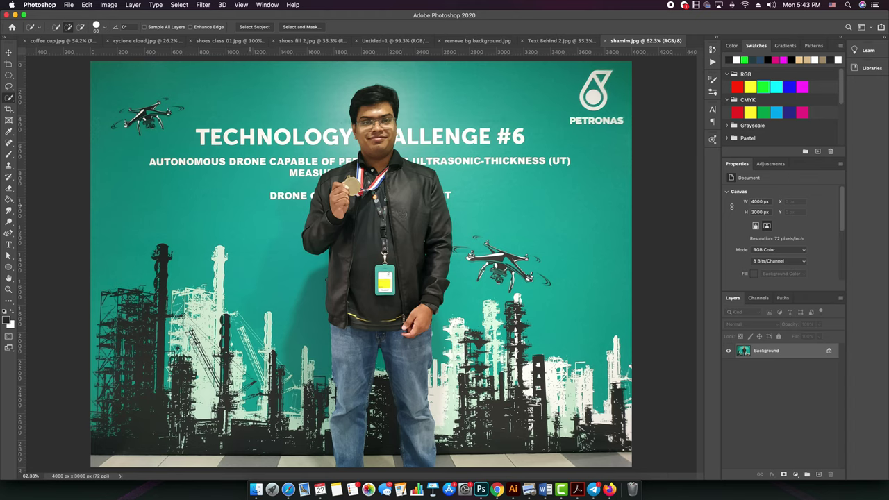
pyautogui.click(8, 53)
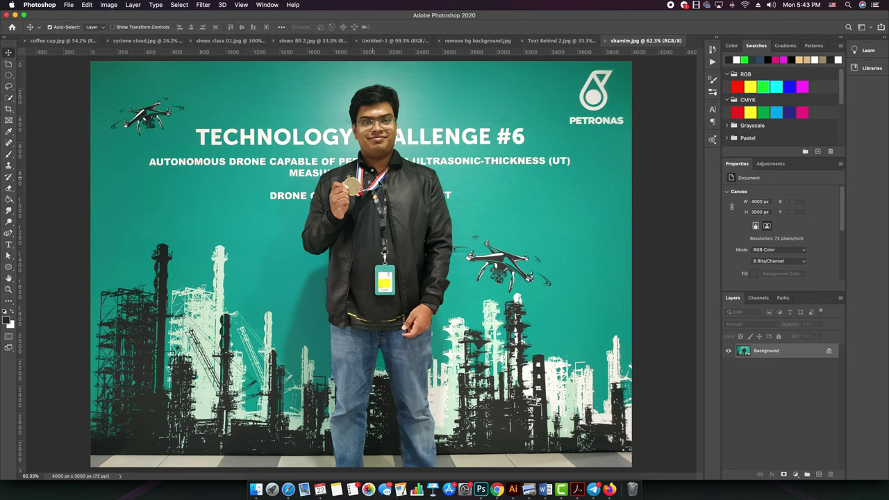
pyautogui.click(181, 5)
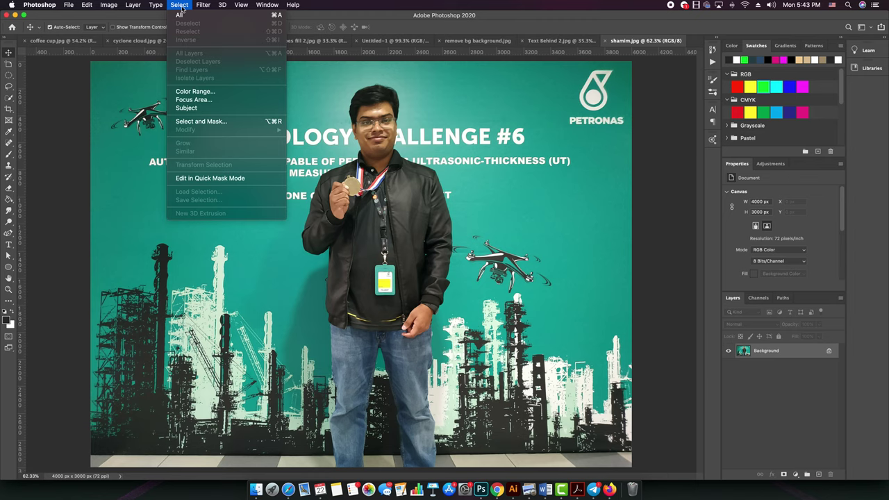
pyautogui.click(192, 109)
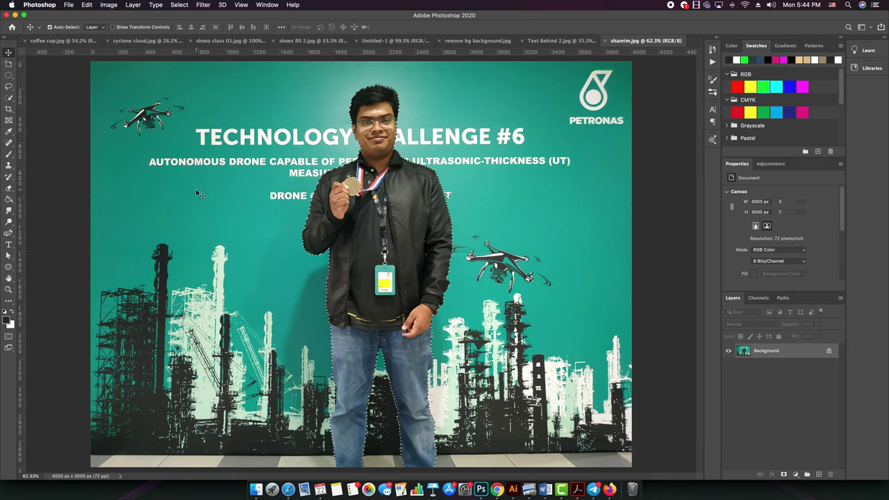
pyautogui.press('super+d')
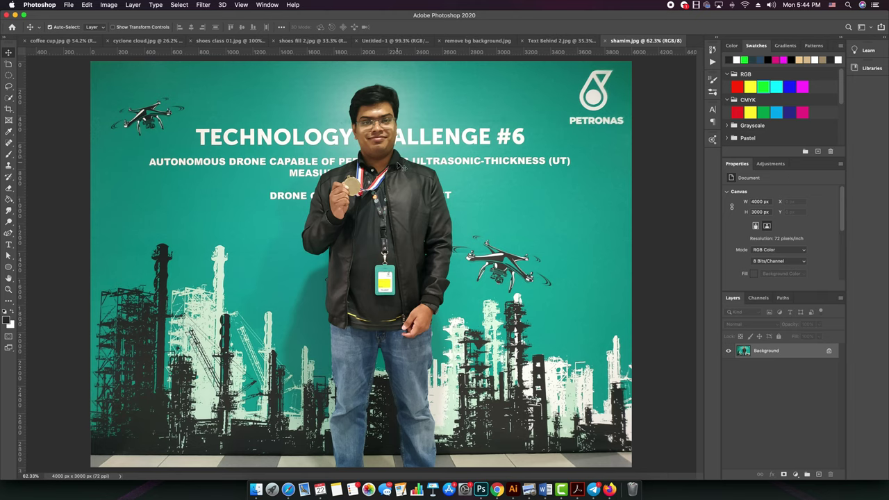
# - Reselect the man automatically with Select > Subject
pyautogui.click(179, 4)
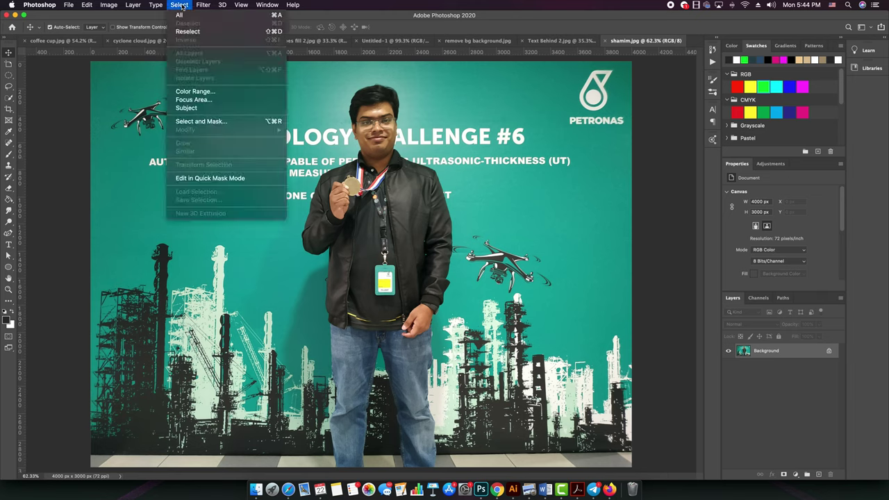
pyautogui.click(200, 109)
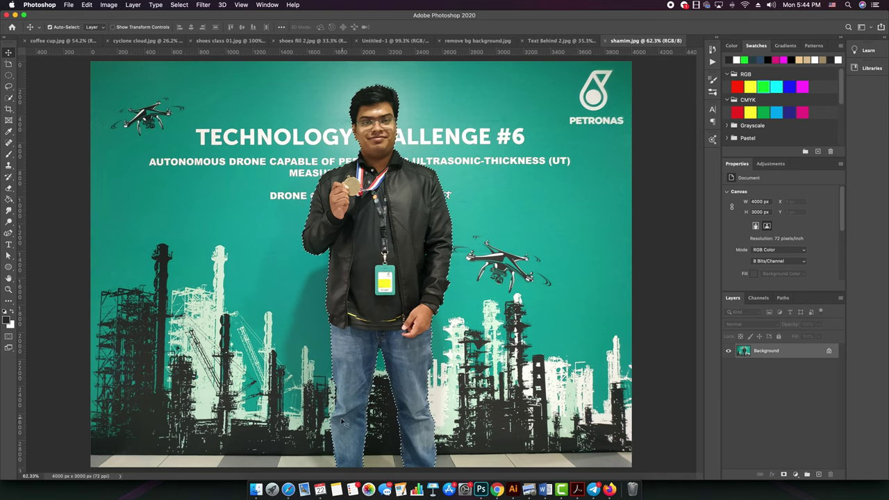
pyautogui.scroll(10, 342, 421)
pyautogui.scroll(-5, 415, 373)
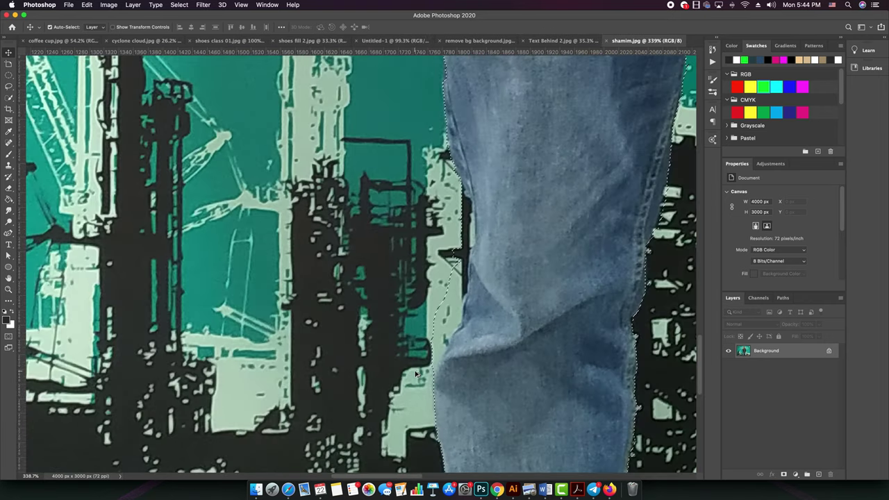
pyautogui.scroll(3, 202, 252)
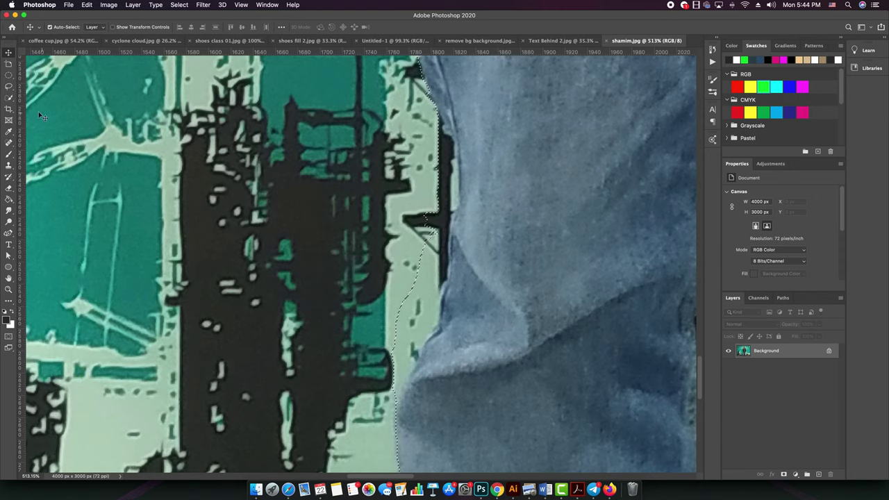
# - With a smaller Quick Selection brush, pull the selection edge tight to the jeans
pyautogui.click(9, 99)
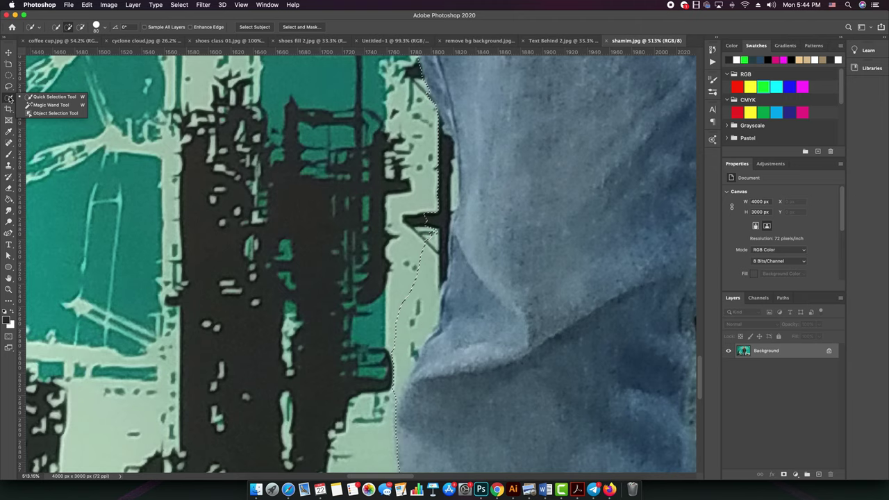
pyautogui.click(46, 98)
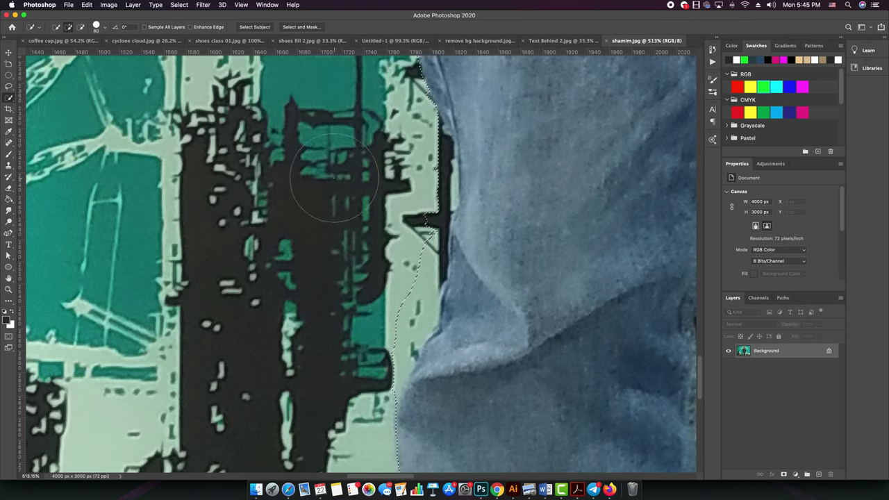
pyautogui.press('[')
pyautogui.press('[')
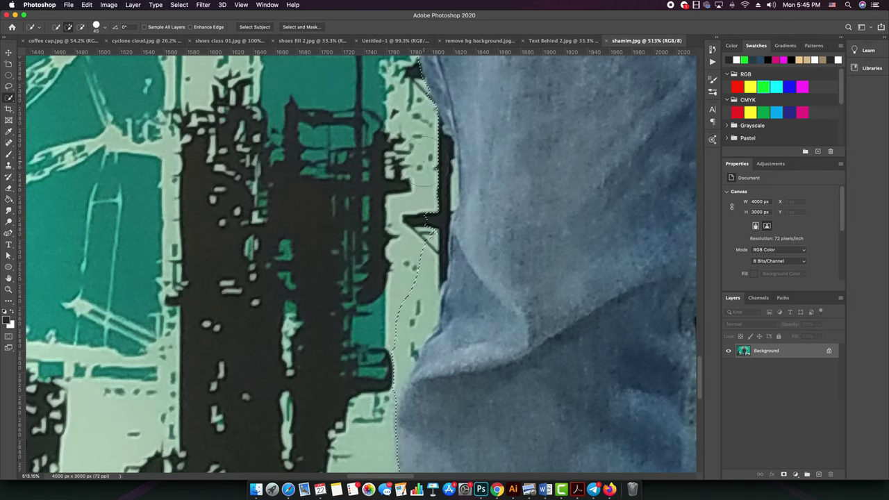
pyautogui.click(426, 158)
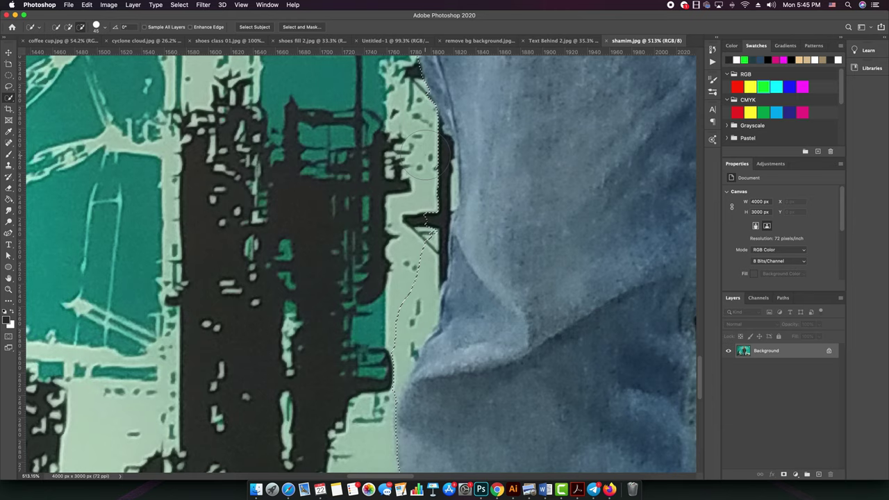
pyautogui.keyDown('alt'); pyautogui.click(410, 292); pyautogui.keyUp('alt')
pyautogui.scroll(-10, 372, 296)
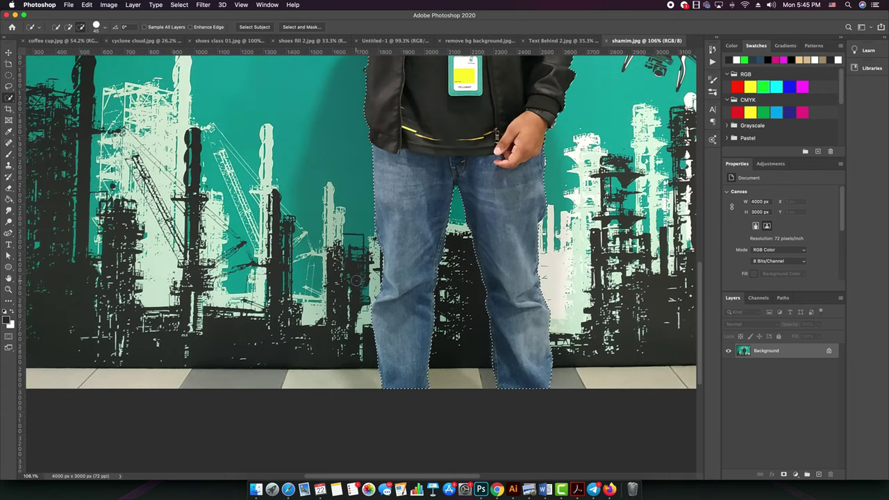
pyautogui.scroll(10, 555, 205)
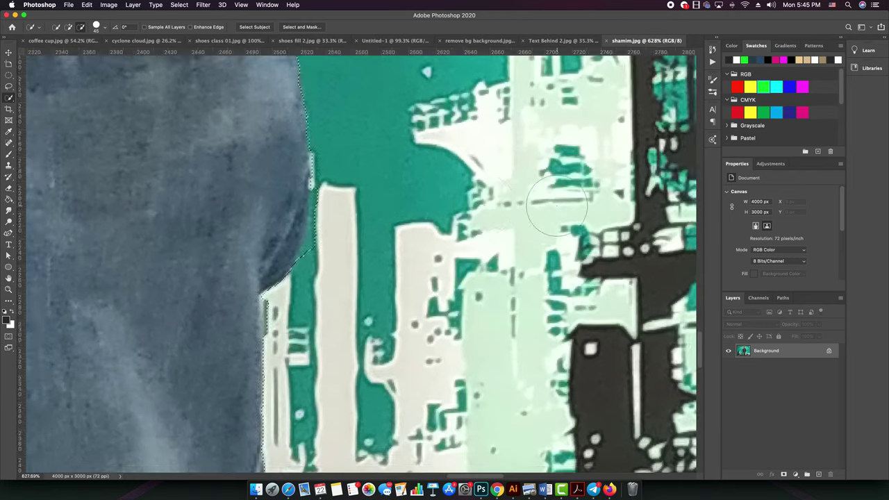
pyautogui.scroll(1, 555, 205)
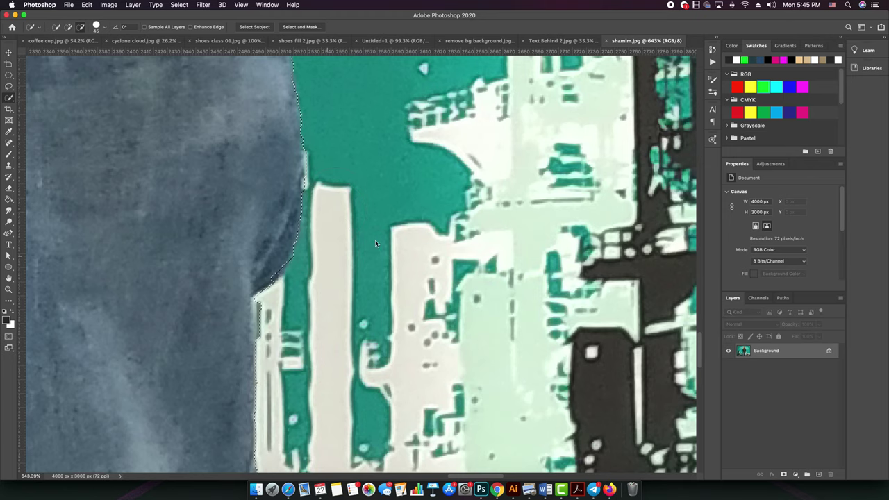
pyautogui.scroll(-12, 375, 239)
pyautogui.scroll(5, 390, 217)
pyautogui.scroll(4, 378, 90)
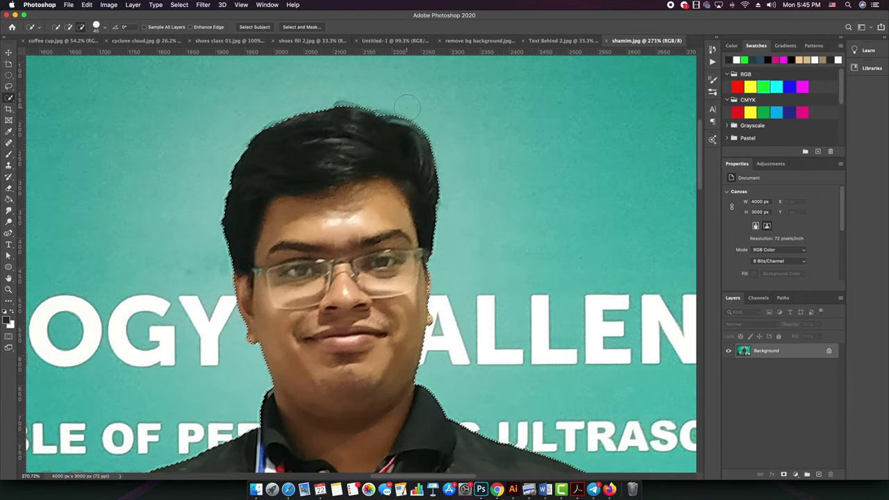
pyautogui.scroll(6, 408, 107)
# - Shrink the brush and Alt-brush the teal backdrop out along the hair edge
pyautogui.press('[')
pyautogui.press('alt')
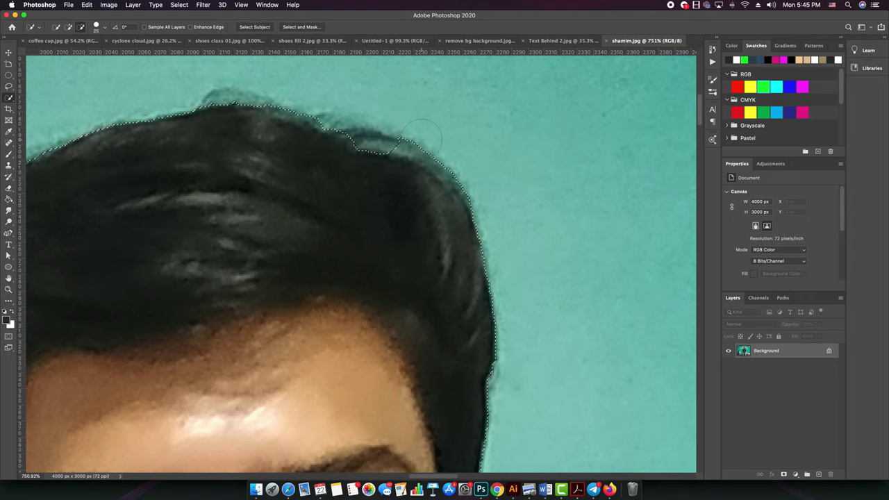
pyautogui.moveTo(420, 135); pyautogui.dragTo(469, 167)
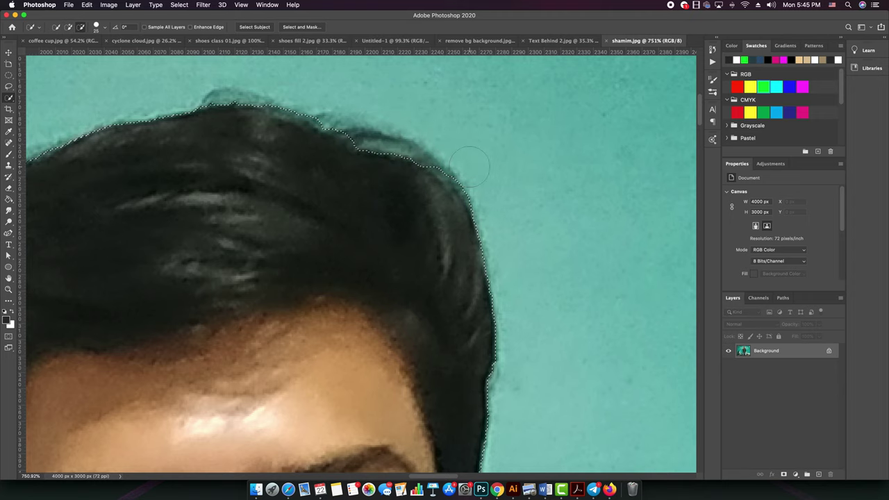
pyautogui.scroll(-6, 379, 109)
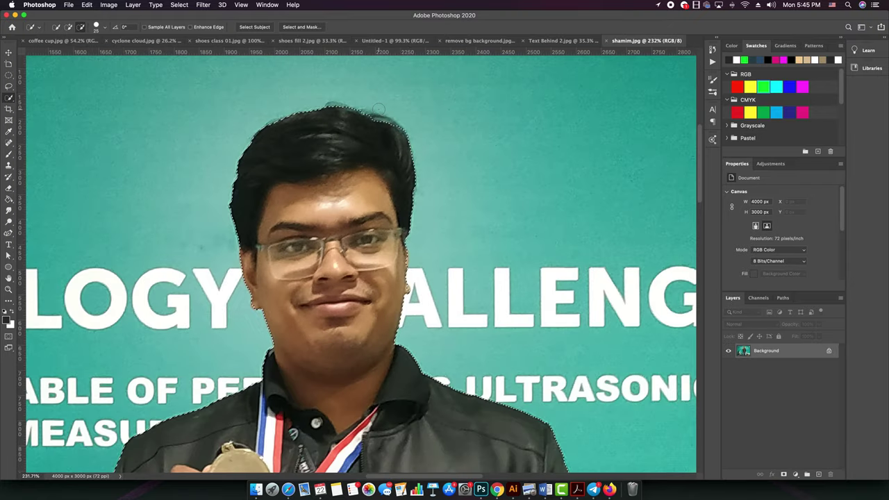
pyautogui.scroll(-5, 379, 109)
pyautogui.scroll(1, 378, 108)
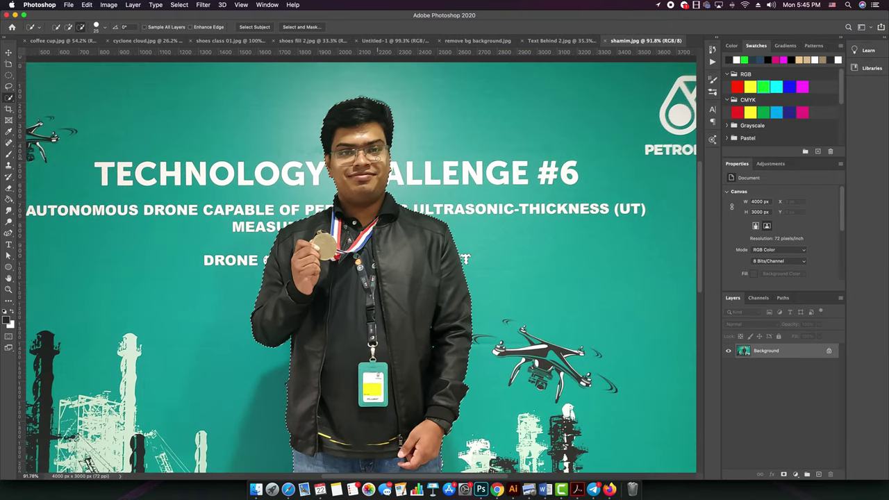
pyautogui.scroll(-1, 365, 52)
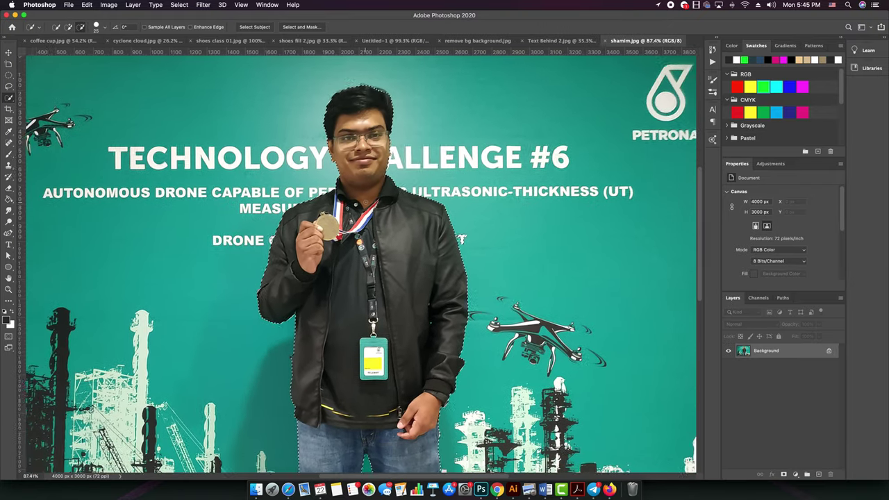
pyautogui.scroll(-3, 365, 52)
pyautogui.scroll(1, 360, 261)
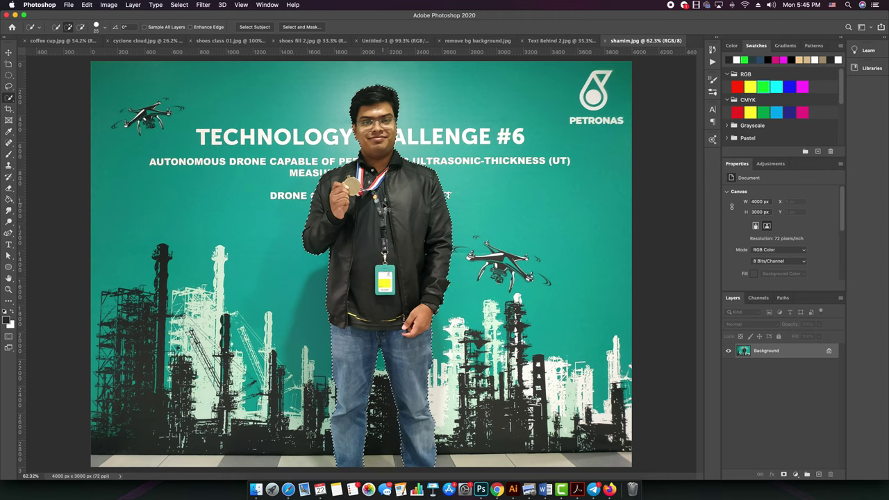
pyautogui.press('super+shift+i')
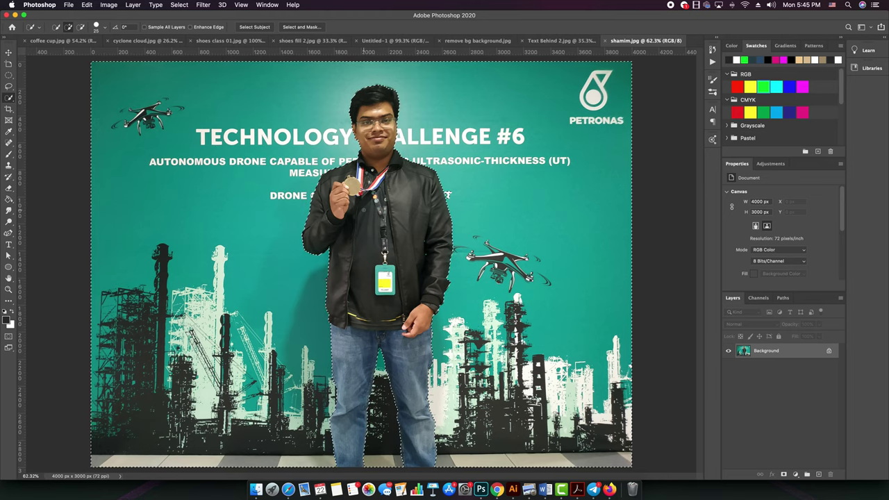
pyautogui.press('i')
pyautogui.hotkey('shift', 'BackSpace')
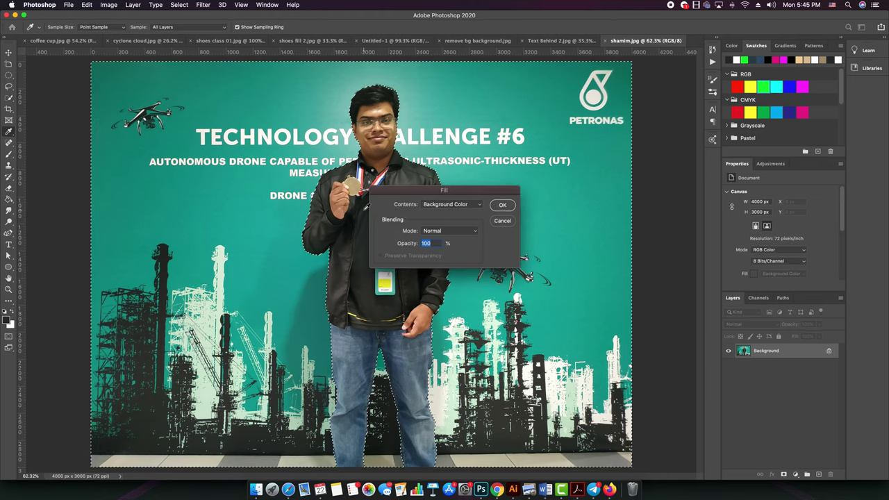
pyautogui.click(474, 207)
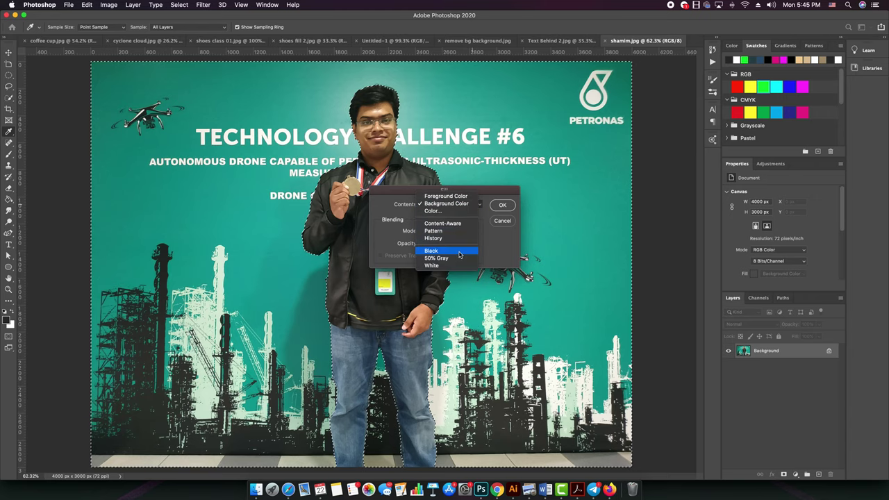
pyautogui.click(503, 205)
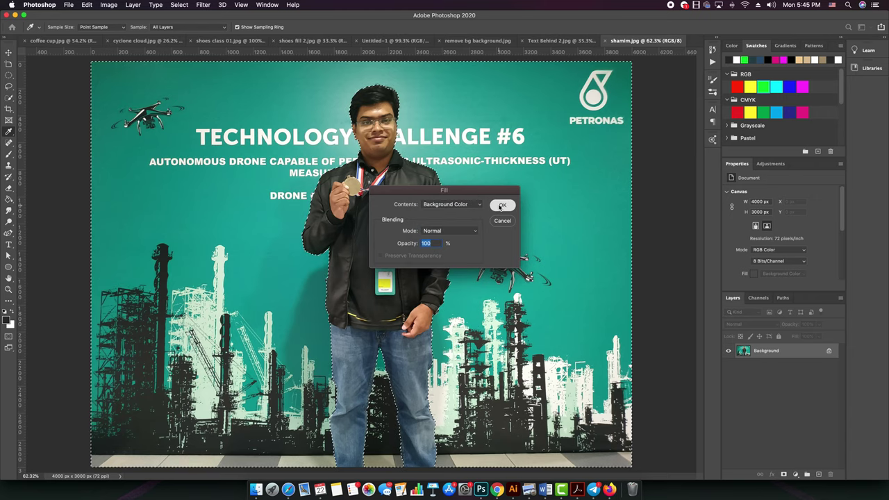
pyautogui.press('w')
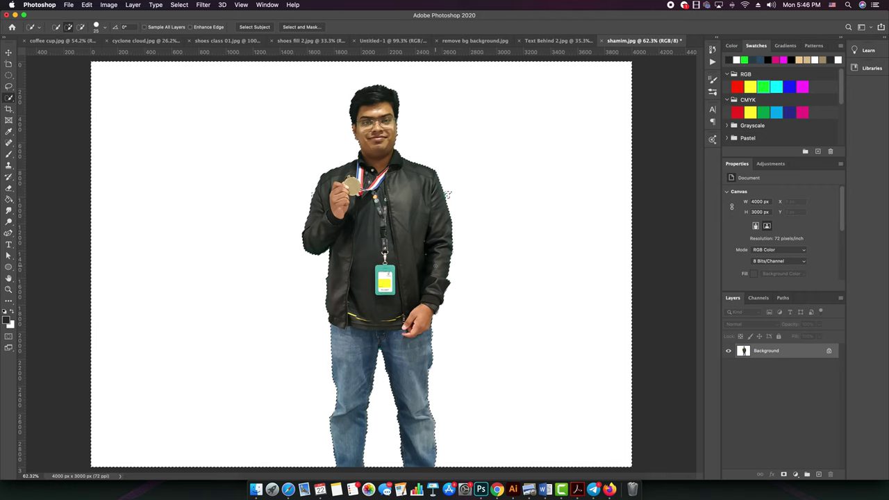
pyautogui.press('super+z')
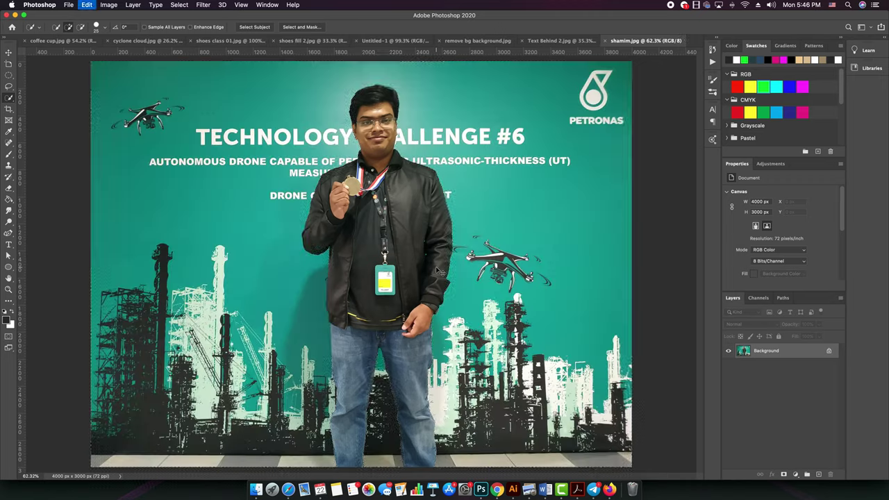
# - Alt-click the white 'T' beside the jacket out of the selection, then fit the photo on screen
pyautogui.scroll(5, 483, 191)
pyautogui.scroll(2, 484, 191)
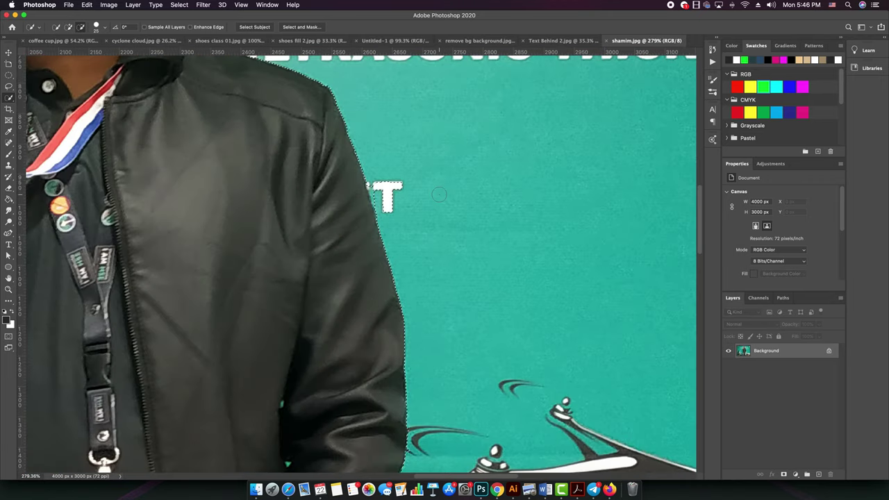
pyautogui.scroll(3, 387, 187)
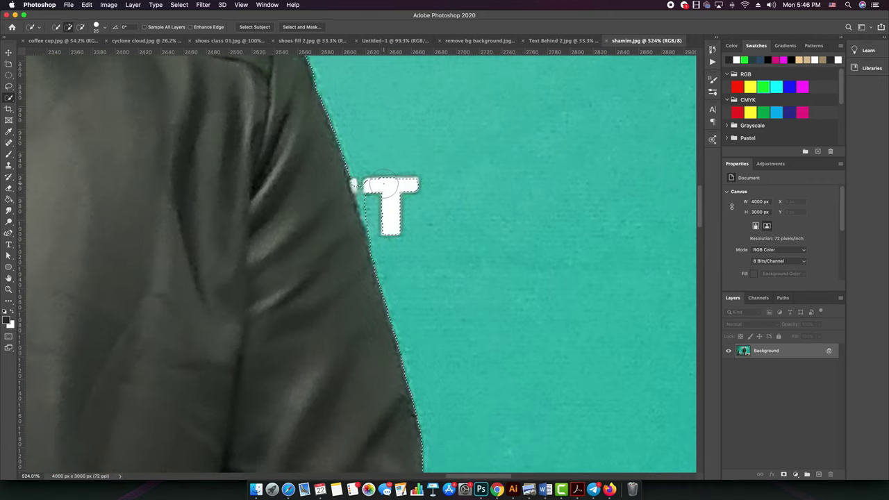
pyautogui.press('alt')
pyautogui.keyDown('alt'); pyautogui.click(393, 188); pyautogui.keyUp('alt')
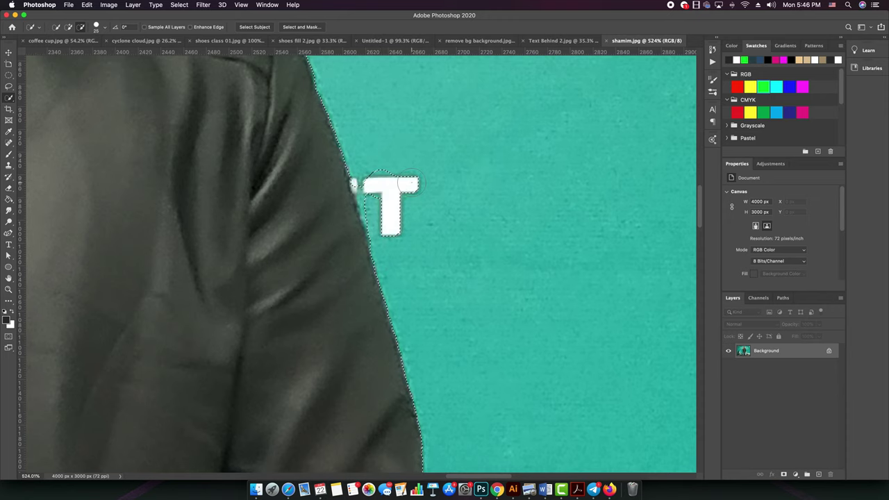
pyautogui.scroll(1, 391, 184)
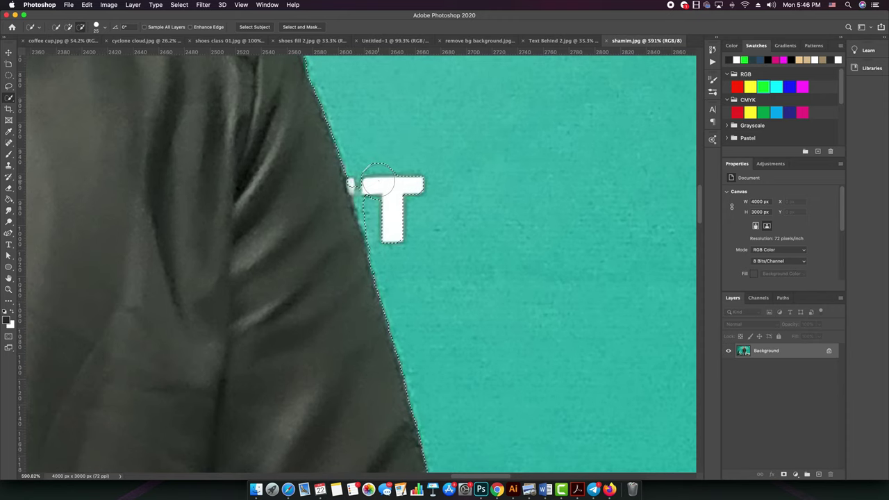
pyautogui.keyDown('alt'); pyautogui.click(378, 182); pyautogui.keyUp('alt')
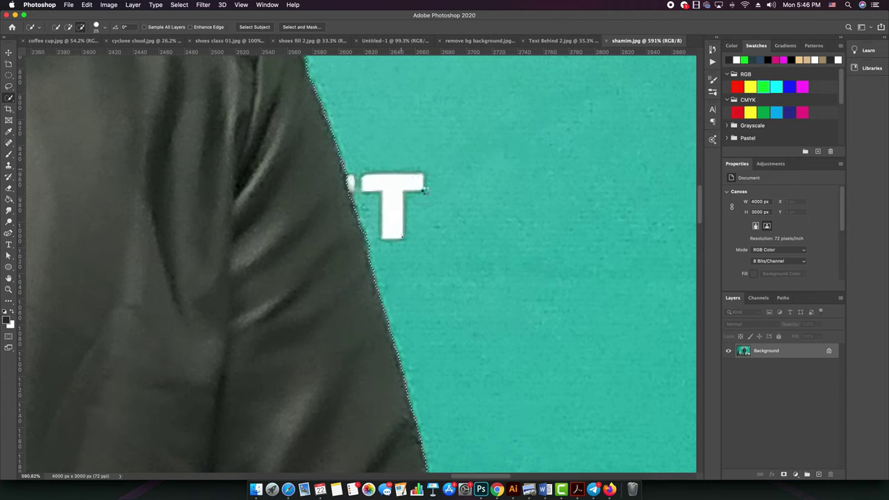
pyautogui.press('super+0')
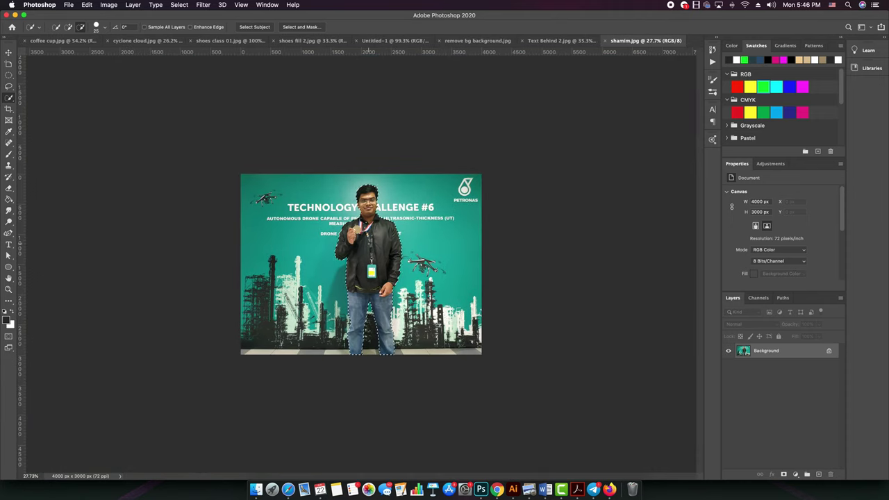
pyautogui.scroll(3, 368, 52)
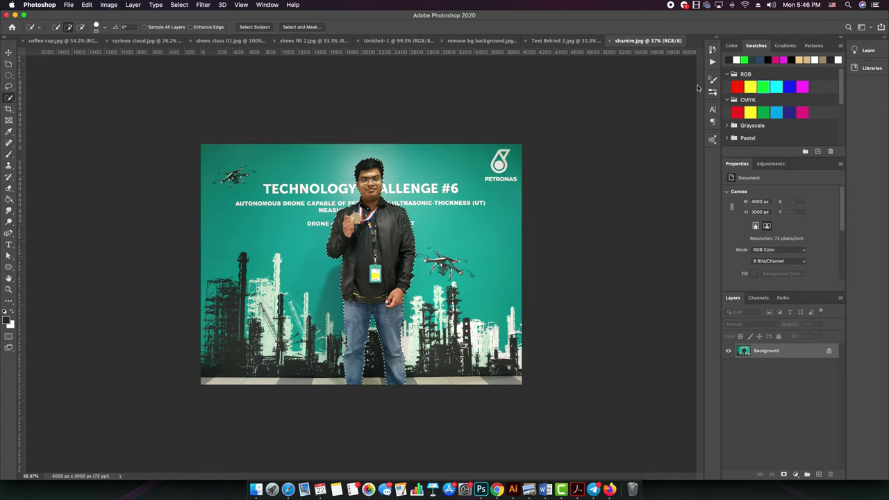
# - Browse Teach > Class 04 in File > Open, cancel without opening, then switch to Chrome
pyautogui.click(69, 6)
pyautogui.click(69, 5)
pyautogui.click(69, 5)
pyautogui.click(373, 98)
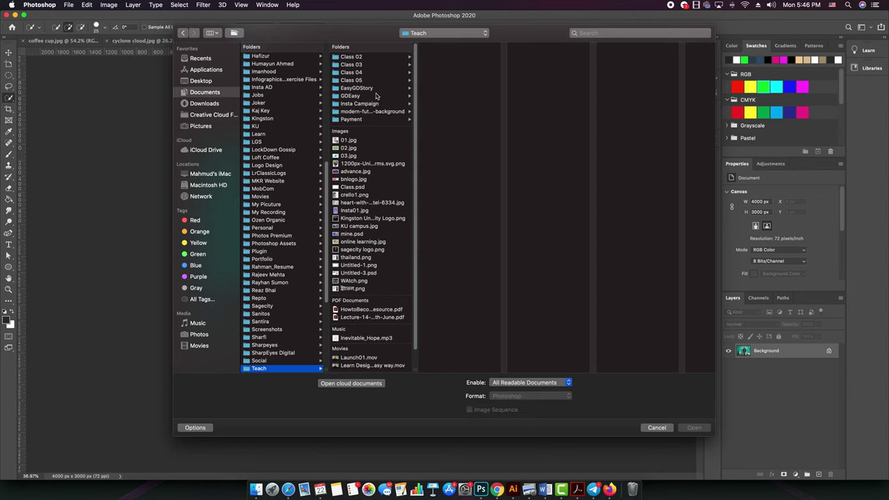
pyautogui.click(372, 80)
pyautogui.click(372, 72)
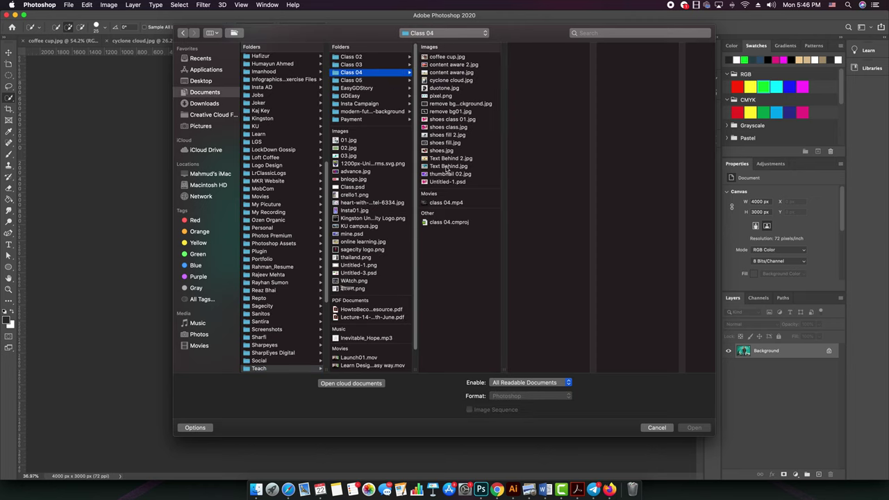
pyautogui.click(657, 428)
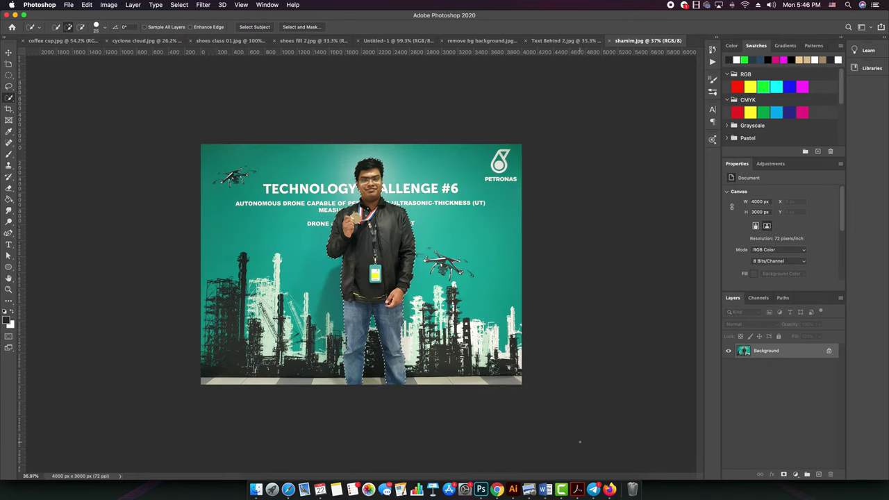
pyautogui.click(496, 490)
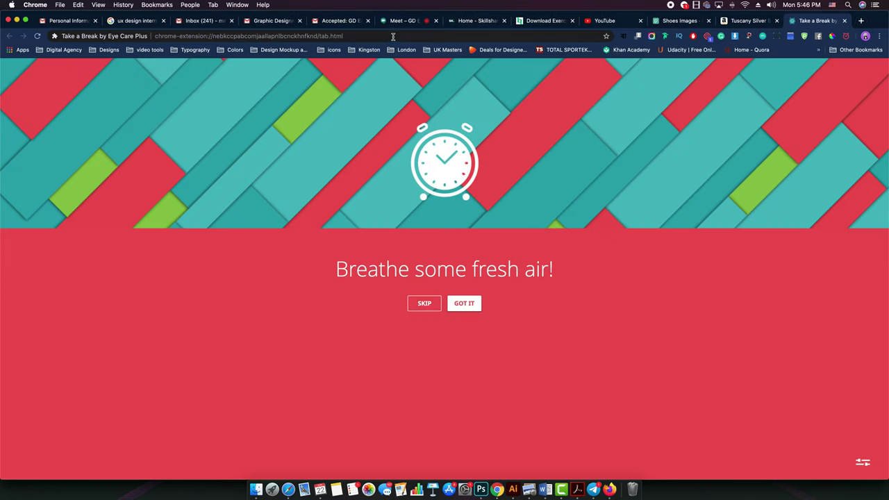
# - Search the web for 'uns' and go to the Unsplash homepage
pyautogui.click(393, 36)
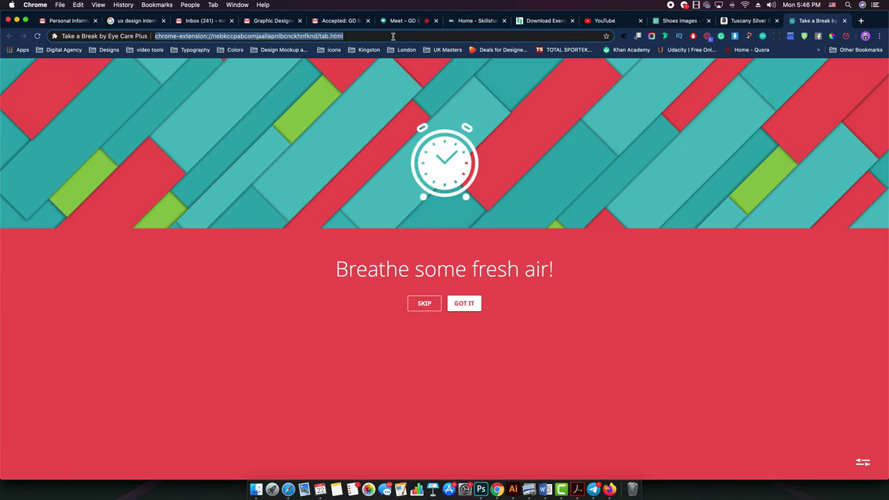
pyautogui.write('uns')
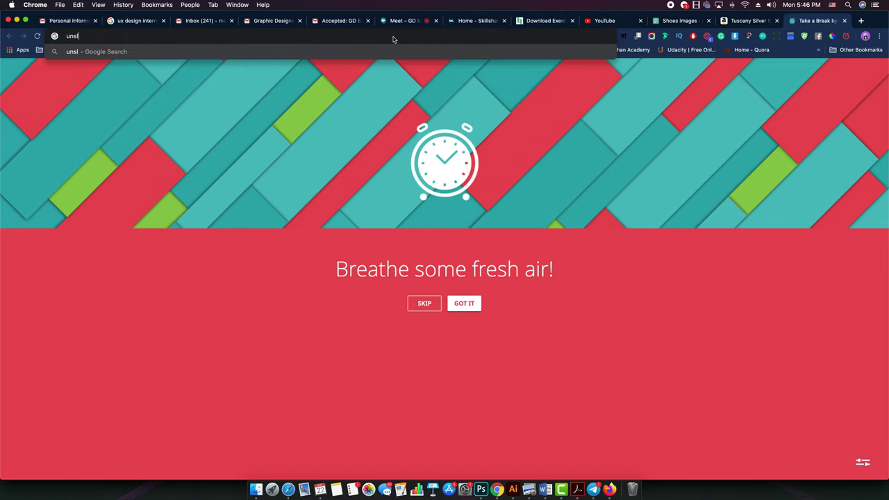
pyautogui.click(285, 70)
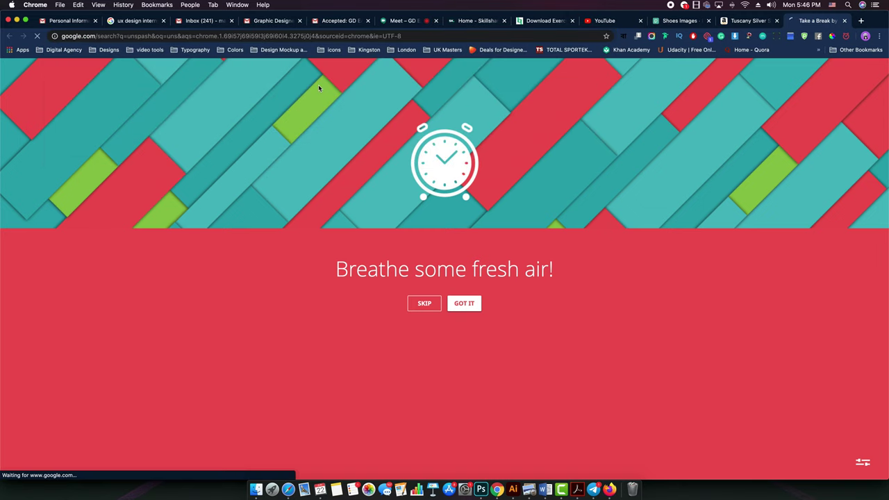
pyautogui.click(195, 181)
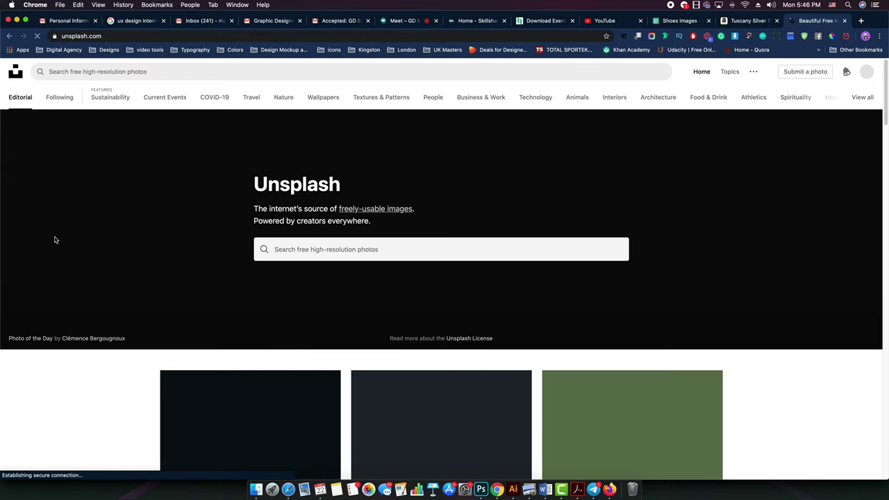
# - Browse the Unsplash feed, return to the top, and type 'background' into the search box
pyautogui.scroll(-5, 149, 277)
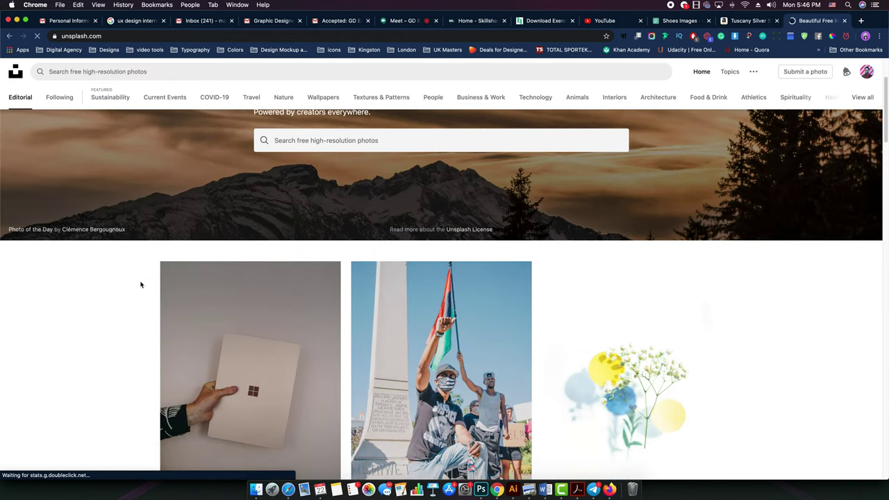
pyautogui.scroll(-2, 136, 295)
pyautogui.scroll(-9, 146, 301)
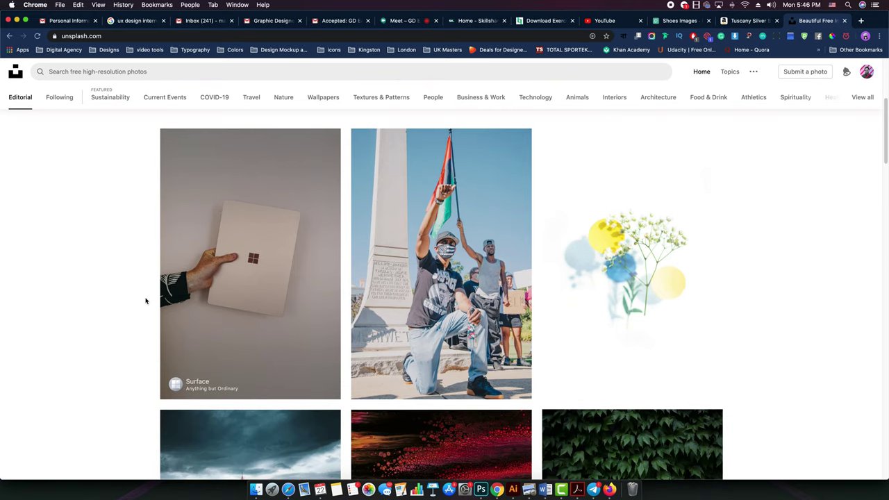
pyautogui.scroll(-12, 146, 301)
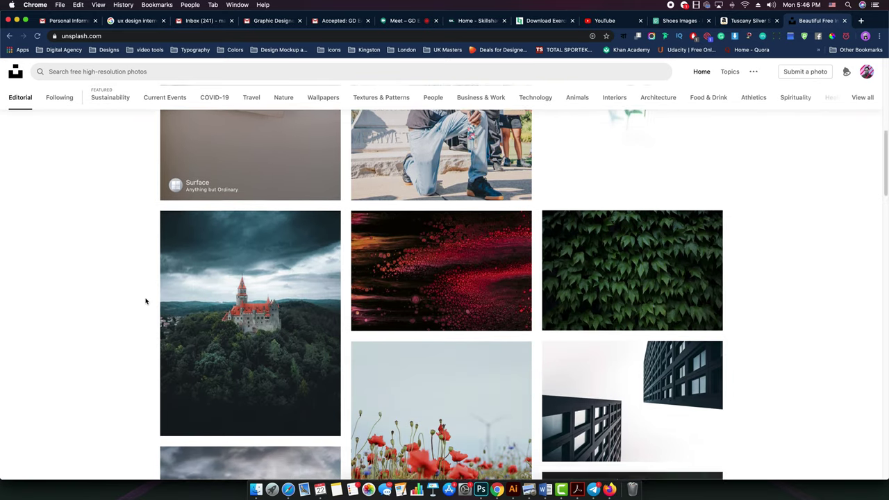
pyautogui.scroll(-20, 146, 301)
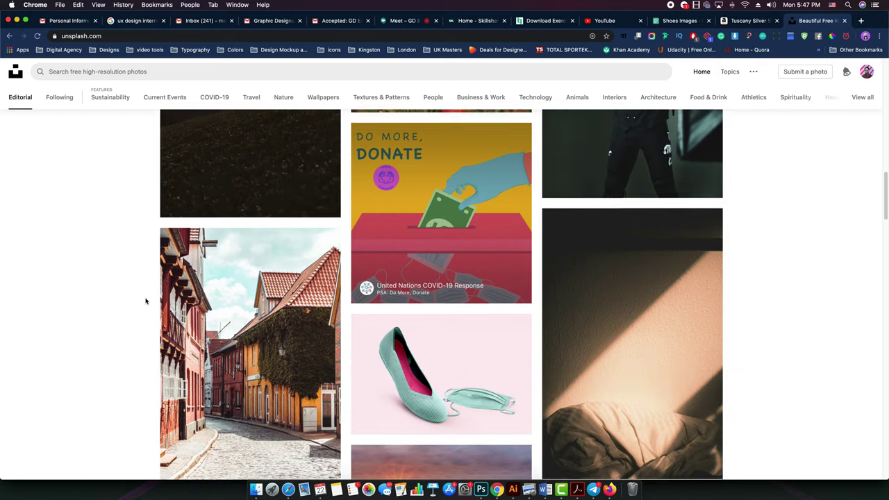
pyautogui.scroll(-11, 147, 302)
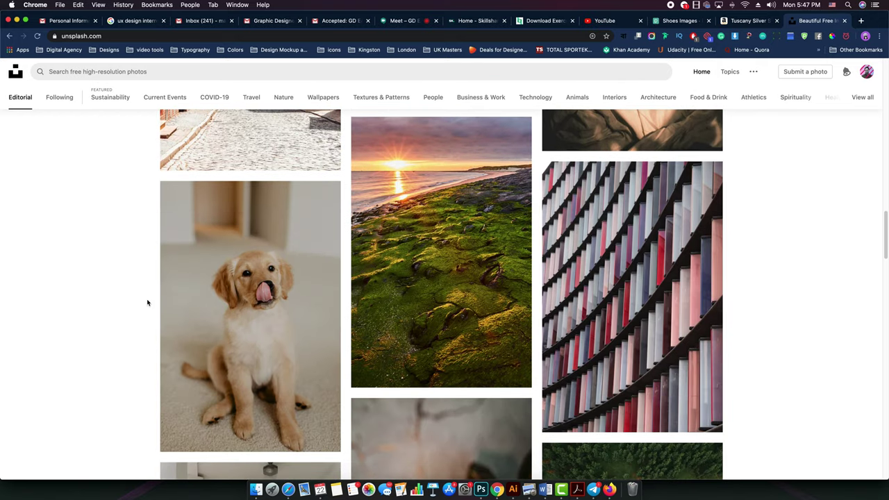
pyautogui.press('super+r')
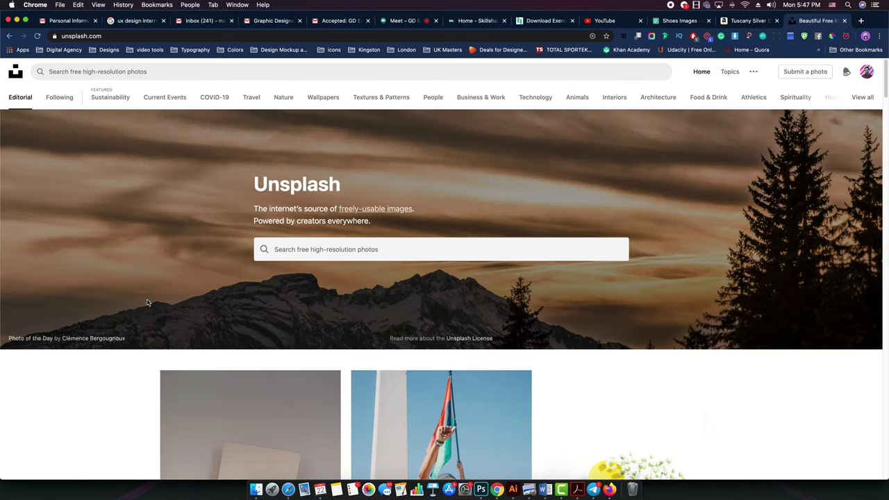
pyautogui.click(324, 248)
pyautogui.write('bac')
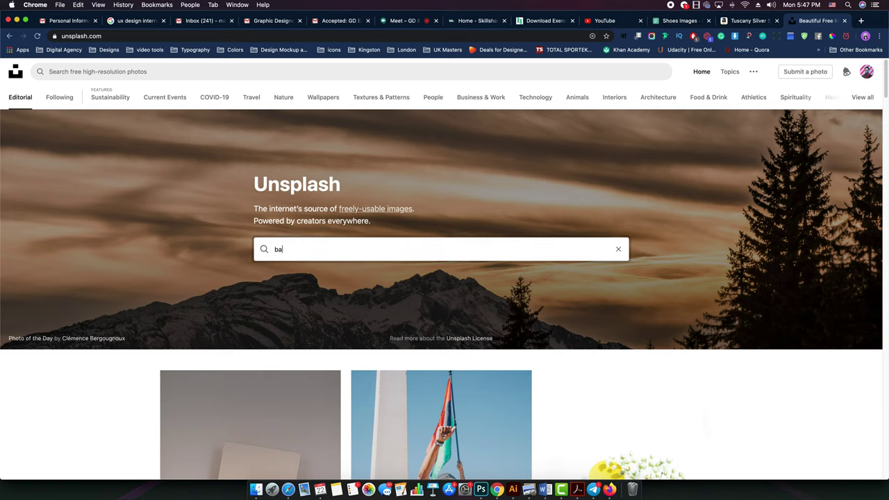
pyautogui.write('kground')
# - Run the 'background' search and open the blue brick wall photo
pyautogui.press('Return')
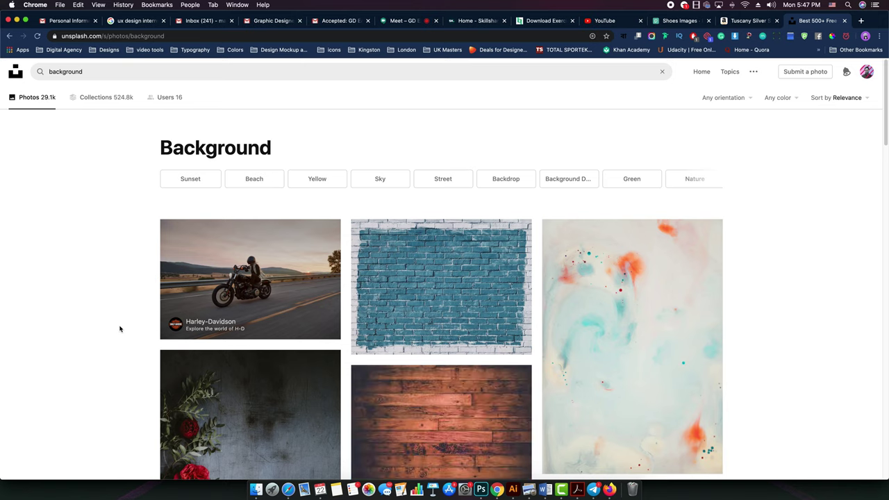
pyautogui.scroll(-3, 120, 328)
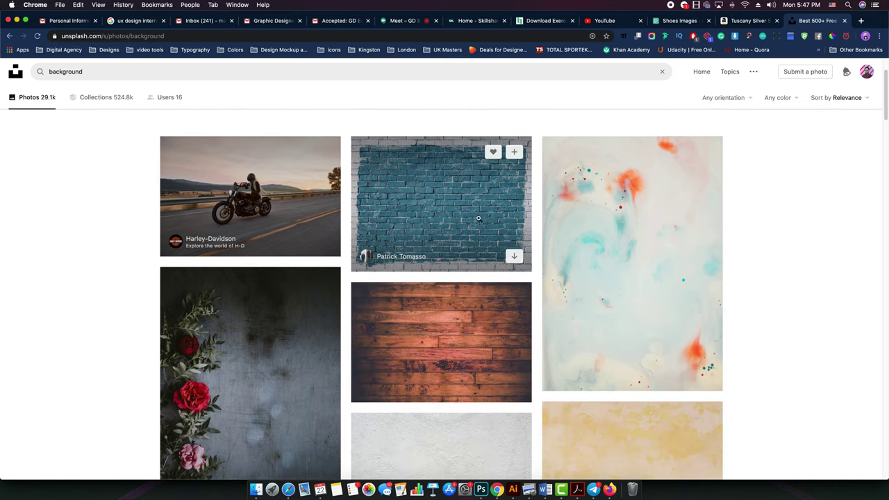
pyautogui.click(429, 215)
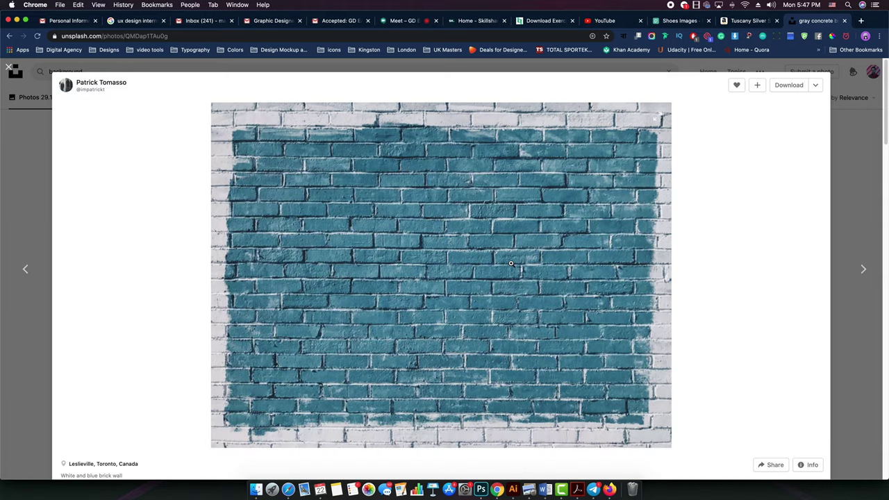
# - Download the brick wall photo as background.jpg and switch back to Photoshop
pyautogui.click(787, 85)
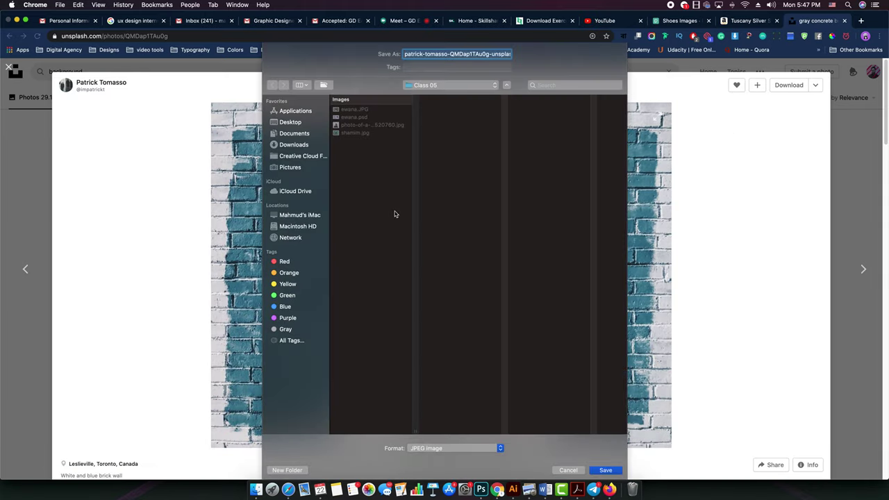
pyautogui.write('ba')
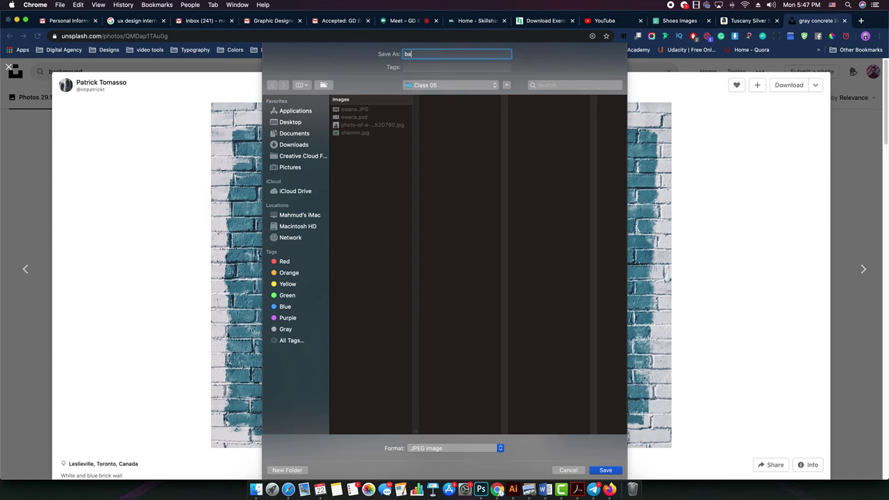
pyautogui.write('ckground')
pyautogui.press('Return')
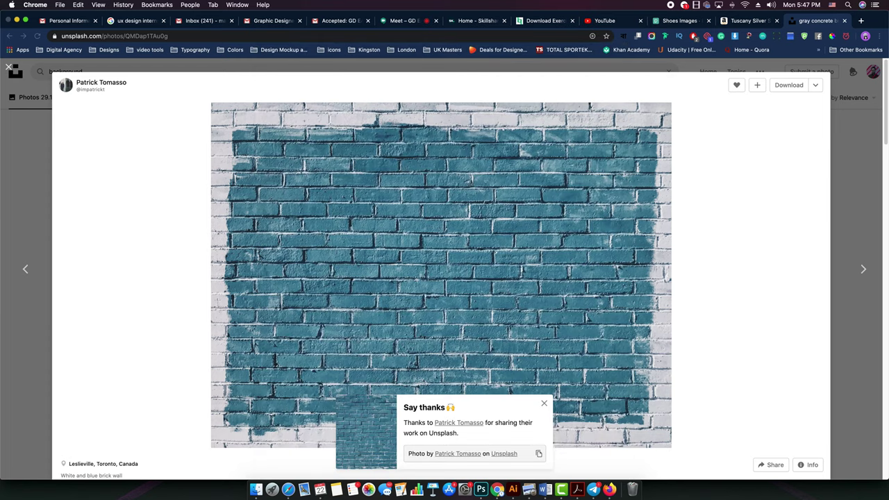
pyautogui.press('Escape')
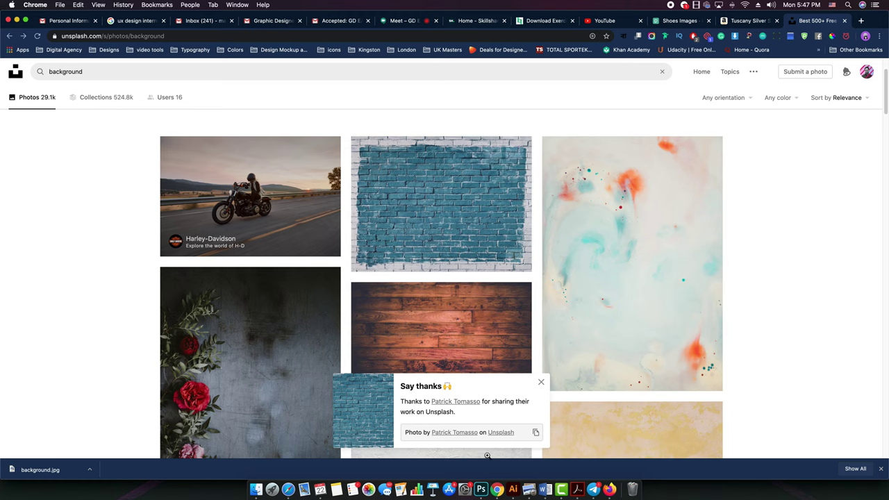
pyautogui.click(480, 489)
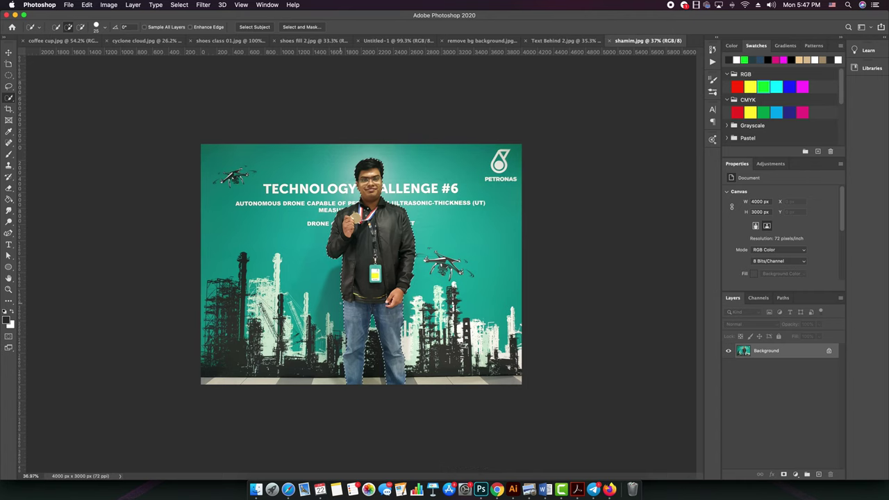
# - Open background.jpg from the Class 05 folder, then return to the shamim.jpg document
pyautogui.click(69, 5)
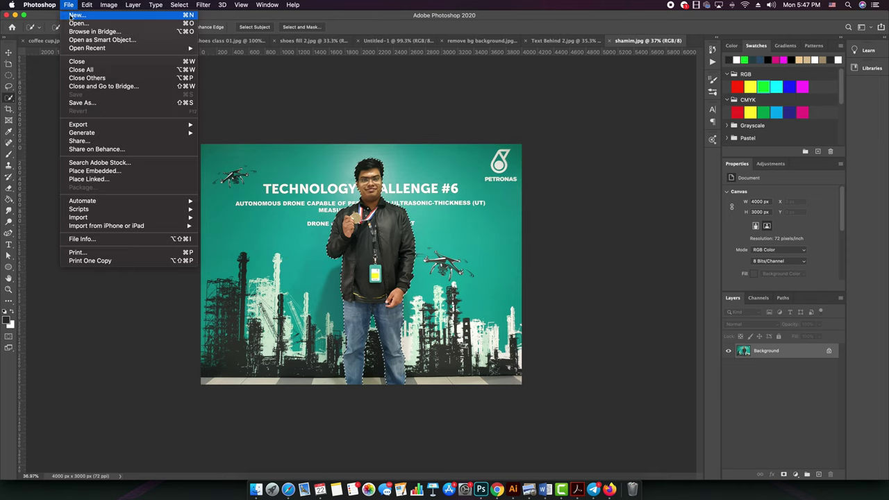
pyautogui.click(322, 93)
pyautogui.press('super+o')
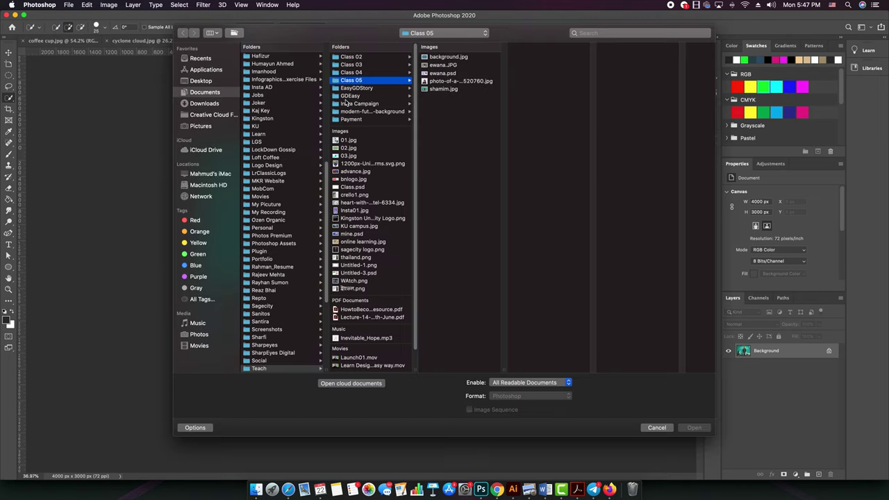
pyautogui.click(444, 57)
pyautogui.click(695, 428)
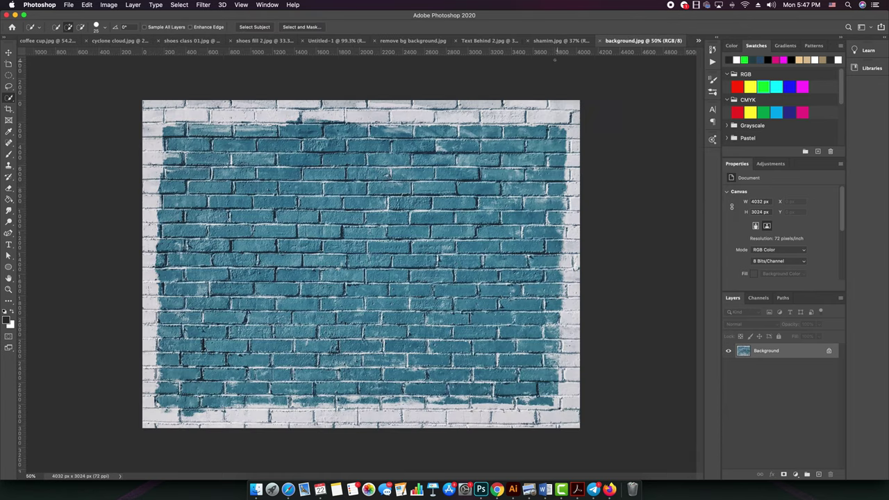
pyautogui.click(556, 40)
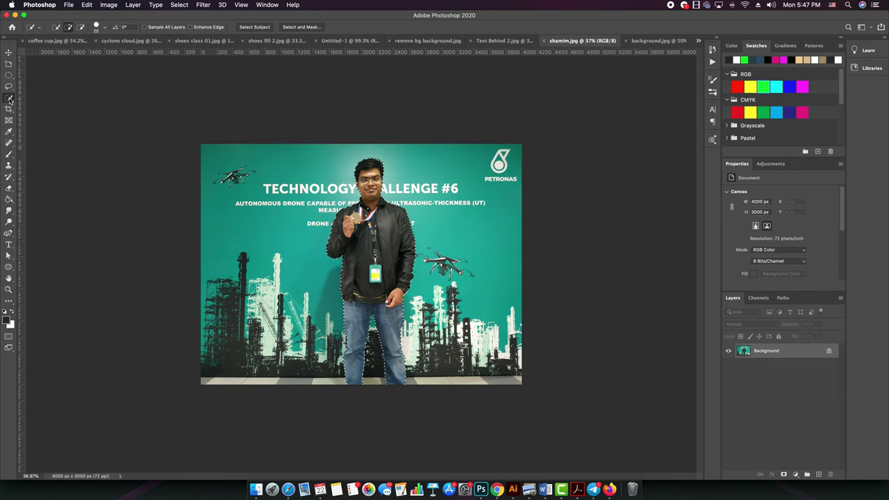
# - Enter Select and Mask and preview the selection On Black at 79% opacity
pyautogui.click(299, 27)
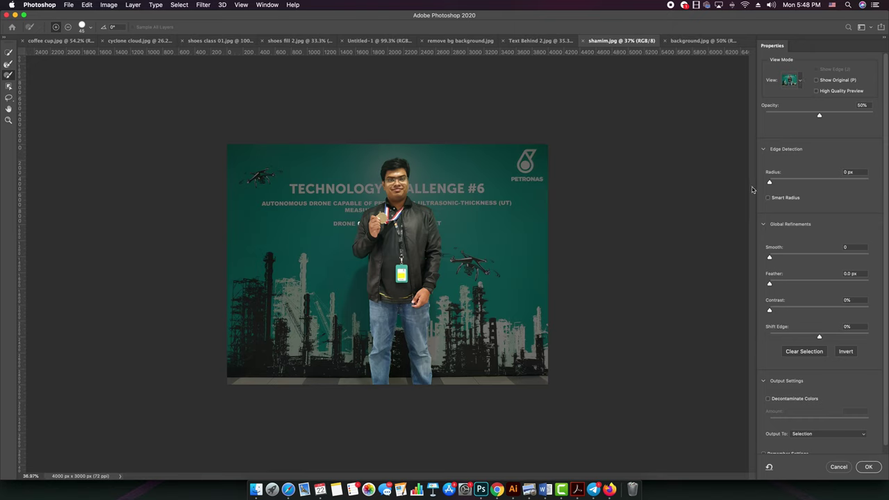
pyautogui.click(801, 83)
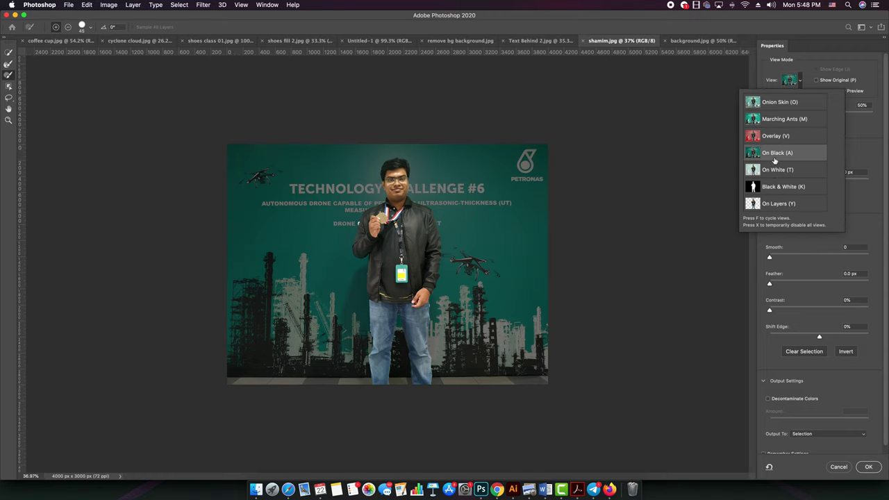
pyautogui.click(773, 189)
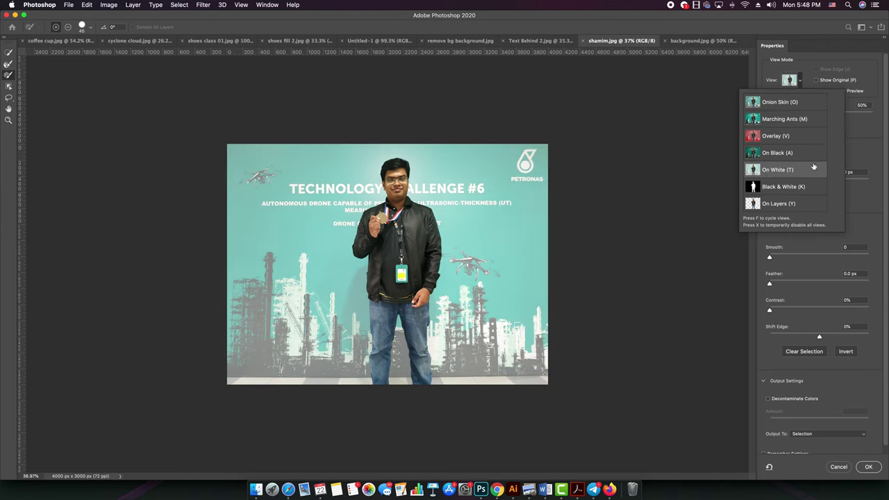
pyautogui.click(860, 145)
pyautogui.moveTo(838, 120)
pyautogui.mouseDown()
pyautogui.moveTo(853, 115)
pyautogui.moveTo(769, 118)
pyautogui.moveTo(858, 118)
pyautogui.moveTo(851, 116)
pyautogui.mouseUp()
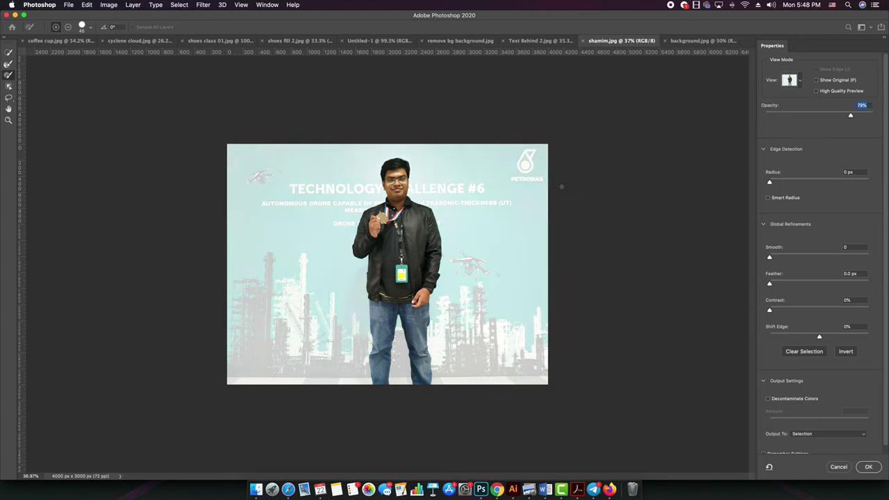
pyautogui.click(801, 82)
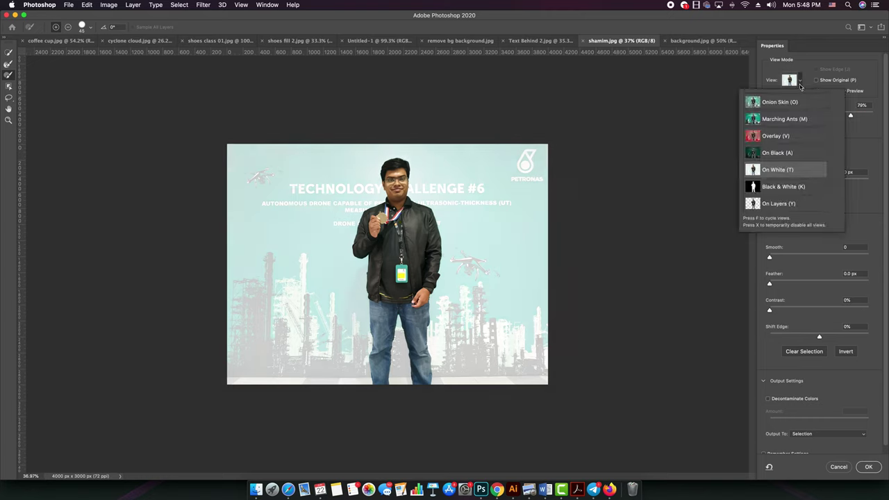
pyautogui.click(853, 141)
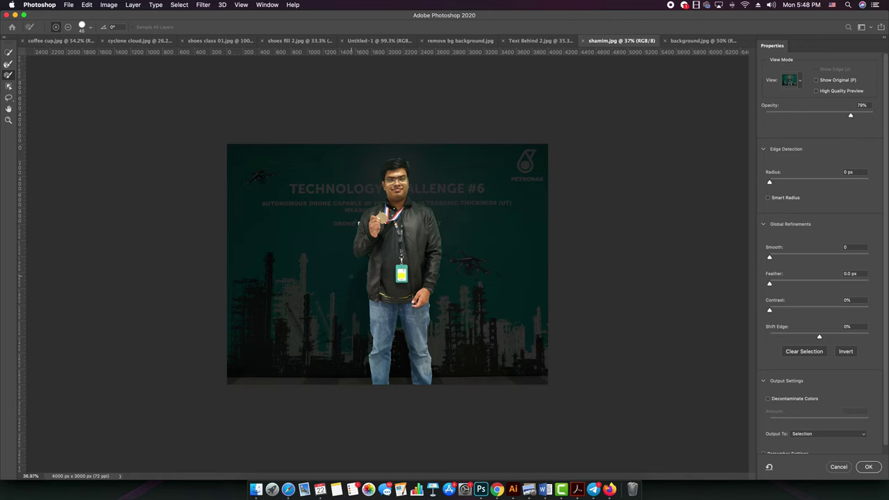
pyautogui.scroll(2, 384, 262)
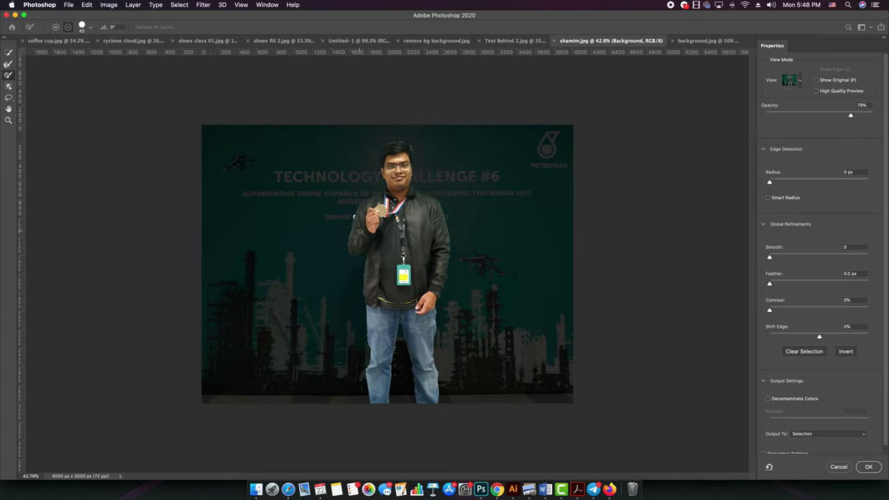
pyautogui.scroll(5, 350, 221)
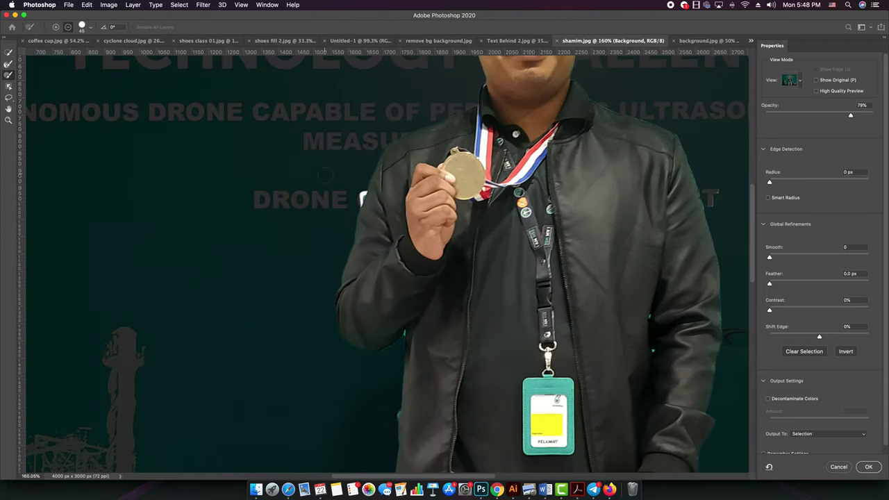
pyautogui.scroll(-4, 361, 198)
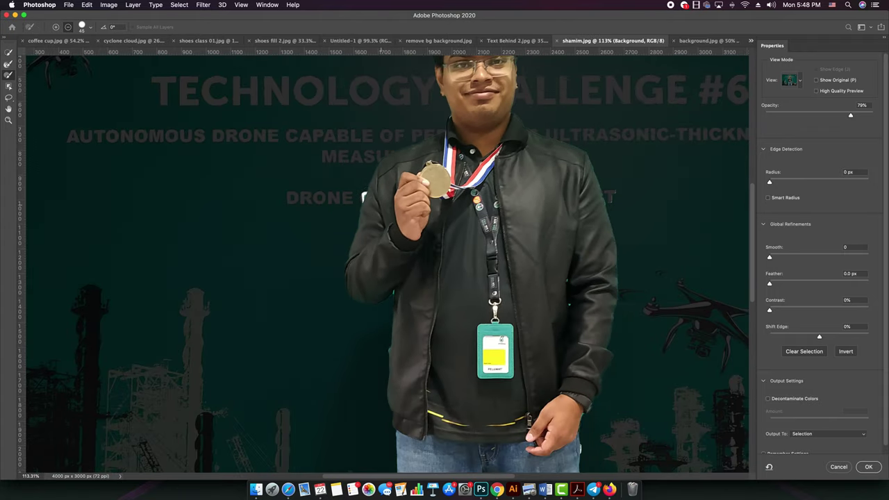
pyautogui.scroll(3, 506, 290)
pyautogui.scroll(-5, 507, 290)
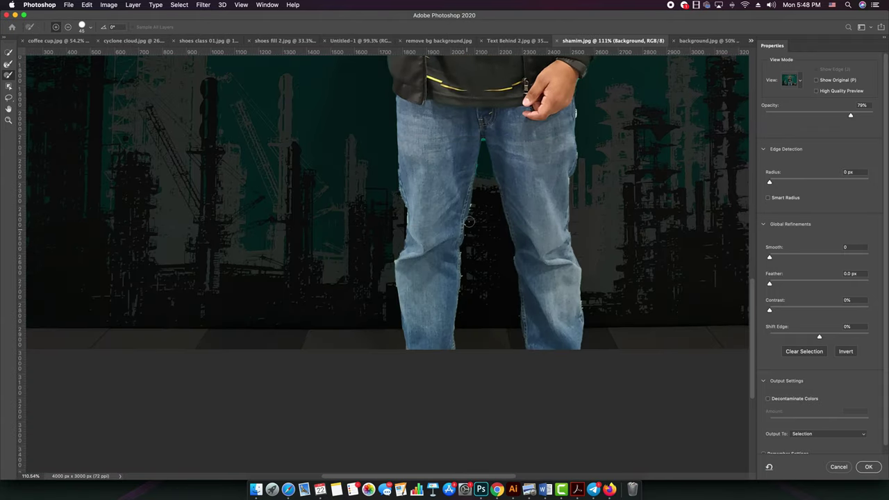
pyautogui.scroll(7, 387, 306)
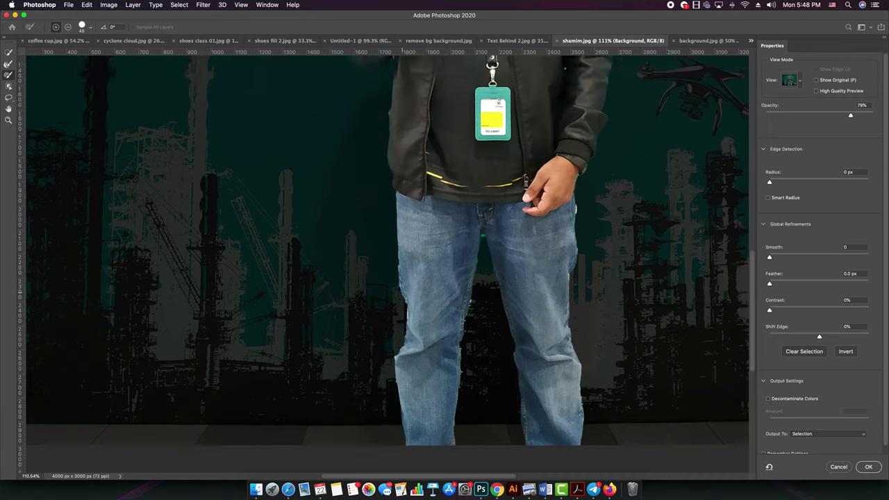
pyautogui.scroll(2, 375, 133)
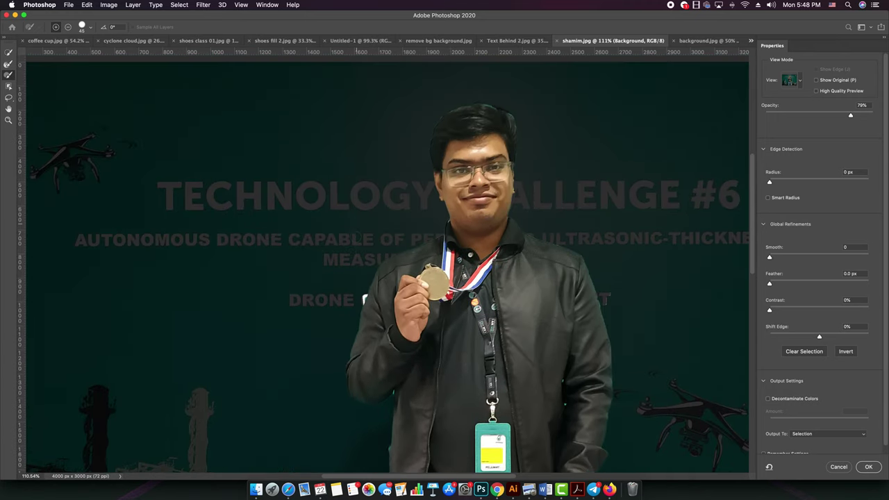
pyautogui.scroll(-2, 339, 229)
pyautogui.scroll(2, 339, 229)
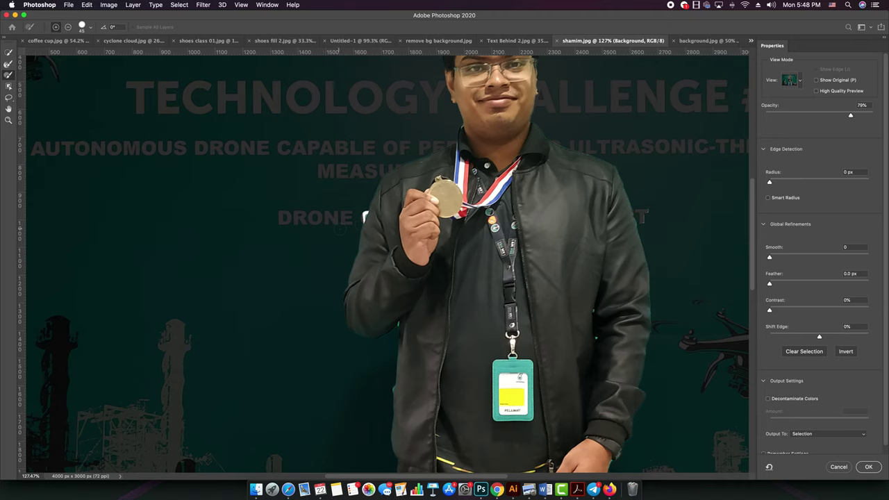
pyautogui.scroll(2, 340, 229)
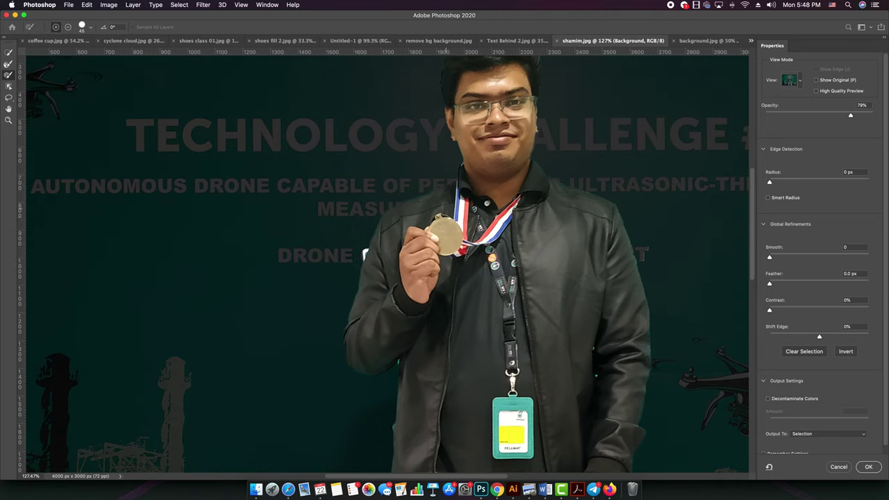
pyautogui.scroll(1, 386, 264)
pyautogui.scroll(1, 386, 265)
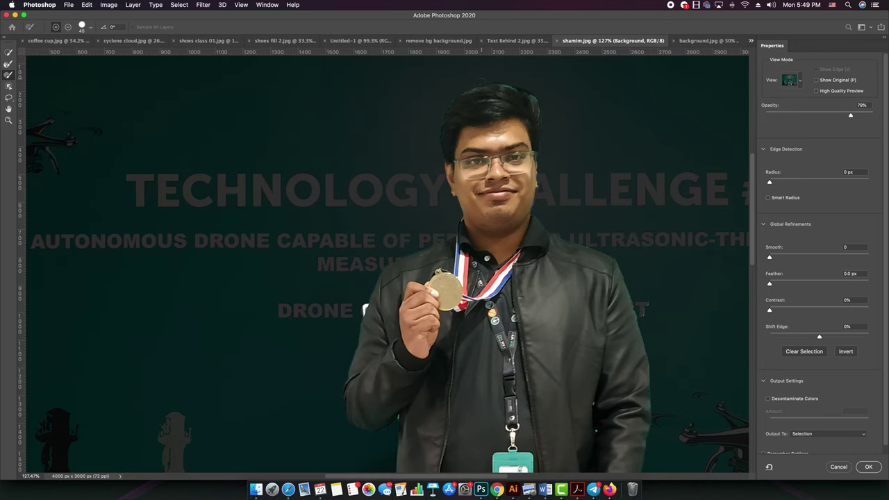
pyautogui.scroll(5, 389, 298)
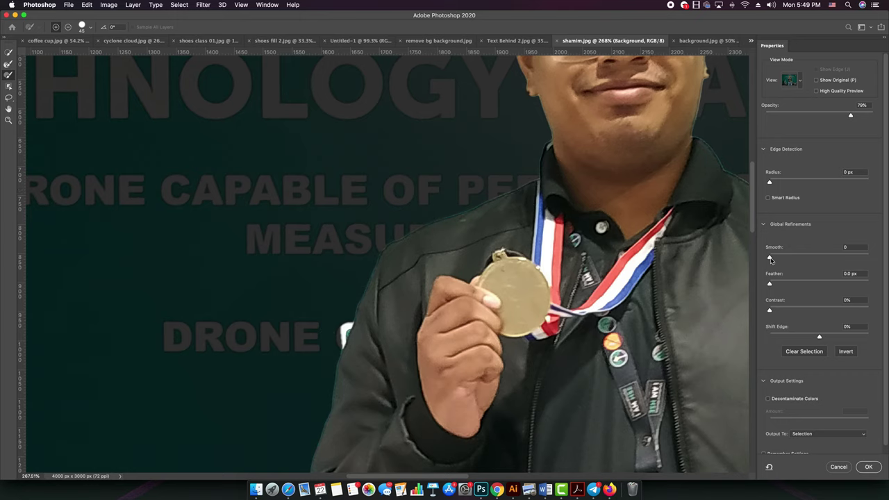
pyautogui.moveTo(770, 259); pyautogui.dragTo(796, 259)
# - Increase Smooth on the cutout edge and drag Shift Edge fully inward
pyautogui.scroll(2, 384, 257)
pyautogui.scroll(3, 384, 257)
pyautogui.scroll(2, 427, 248)
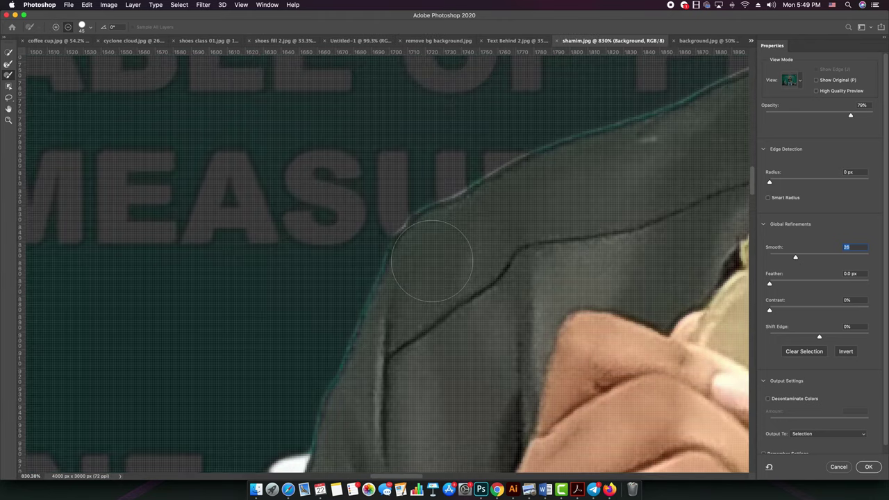
pyautogui.scroll(-2, 430, 257)
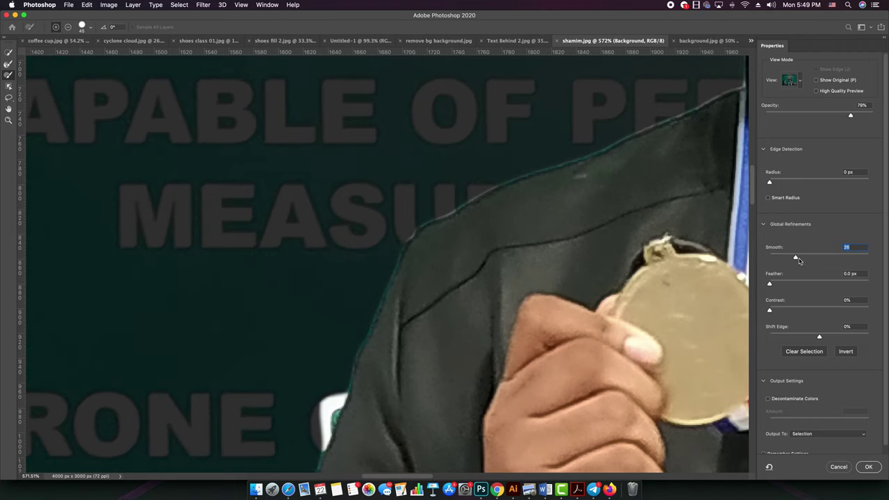
pyautogui.moveTo(796, 258)
pyautogui.mouseDown()
pyautogui.moveTo(805, 260)
pyautogui.moveTo(796, 259)
pyautogui.mouseUp()
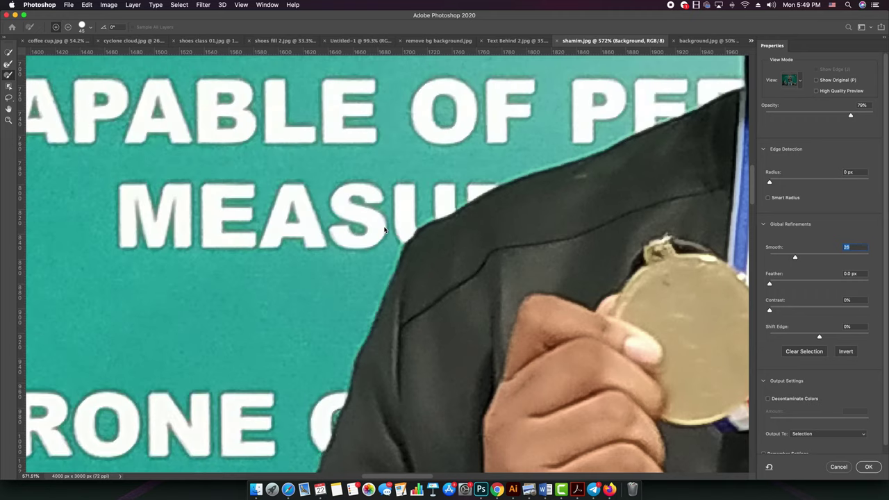
pyautogui.scroll(-4, 386, 217)
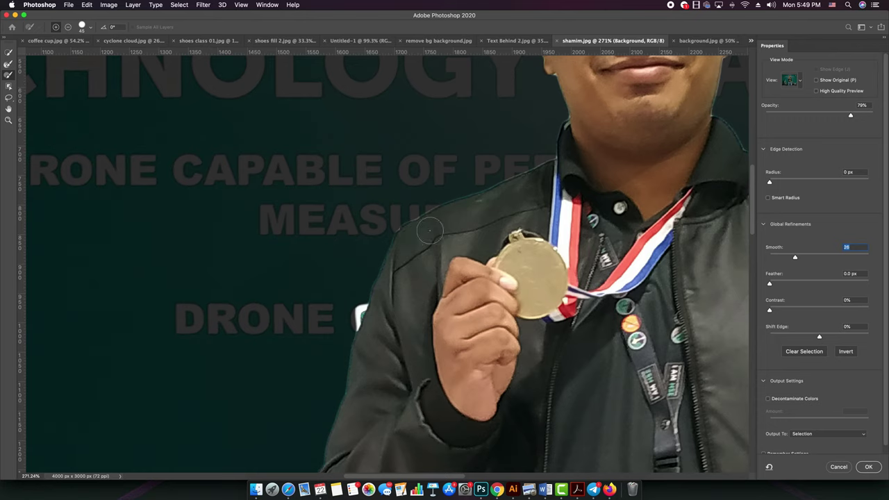
pyautogui.press('[')
pyautogui.press('[')
pyautogui.press('[')
pyautogui.press('[')
pyautogui.press('[')
pyautogui.press('[')
pyautogui.press('[')
pyautogui.press('[')
pyautogui.press('[')
pyautogui.moveTo(820, 338); pyautogui.dragTo(769, 340)
# - Set Shift Edge to about -24%, checking the result over the original photo
pyautogui.press('m')
pyautogui.press('a')
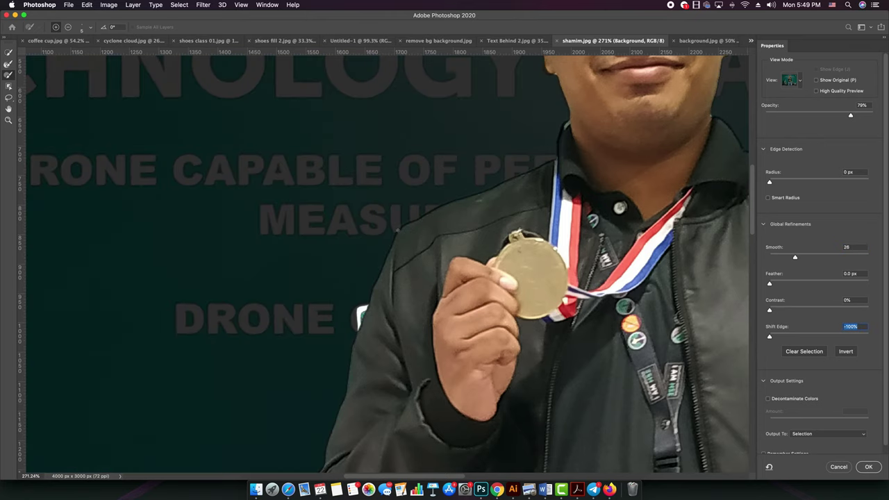
pyautogui.scroll(-5, 460, 175)
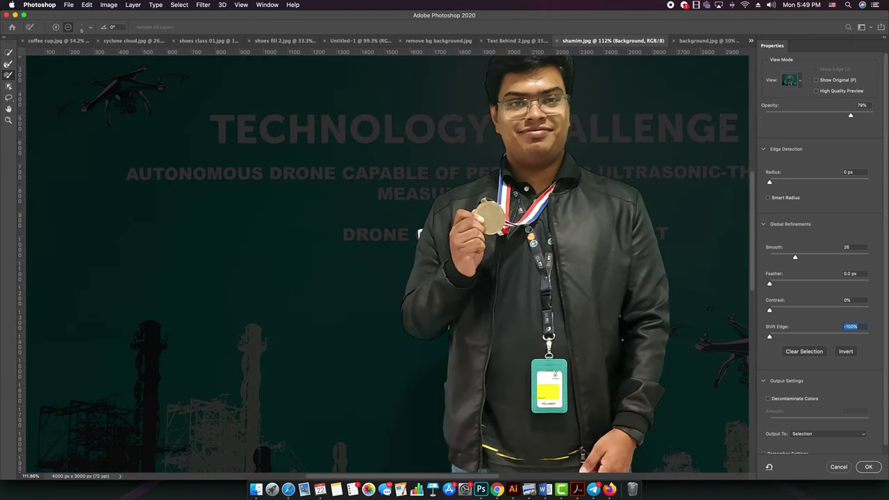
pyautogui.scroll(5, 425, 231)
pyautogui.moveTo(770, 337); pyautogui.dragTo(868, 337)
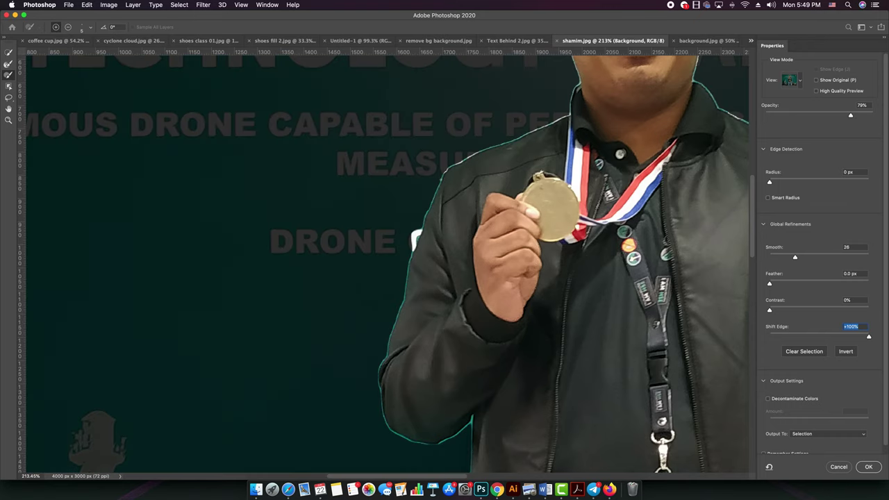
pyautogui.moveTo(869, 337); pyautogui.dragTo(804, 338)
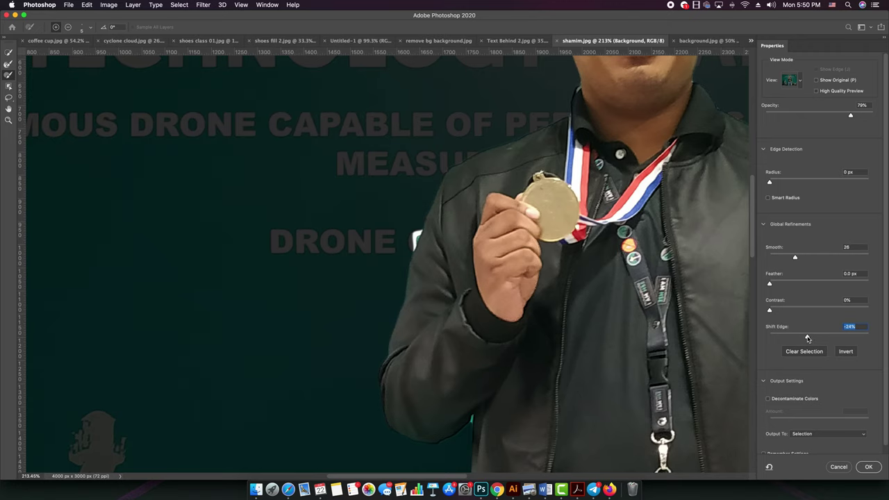
pyautogui.press('m')
# - Raise Contrast to 24% and set Feather to about 2.0 px
pyautogui.scroll(-3, 470, 240)
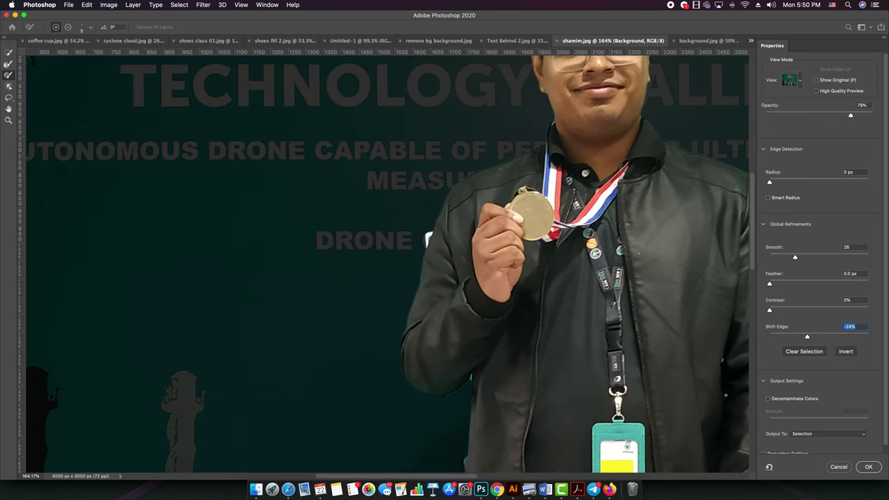
pyautogui.scroll(10, 442, 180)
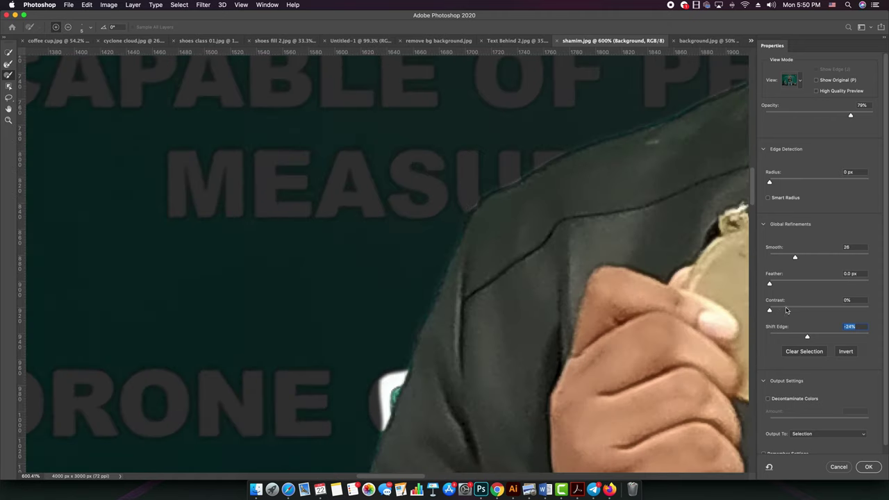
pyautogui.moveTo(769, 310); pyautogui.dragTo(793, 313)
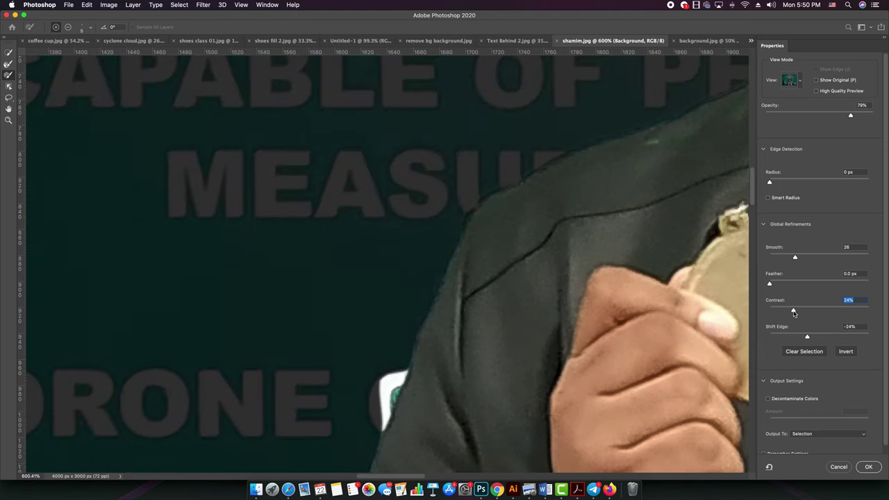
pyautogui.scroll(-5, 512, 243)
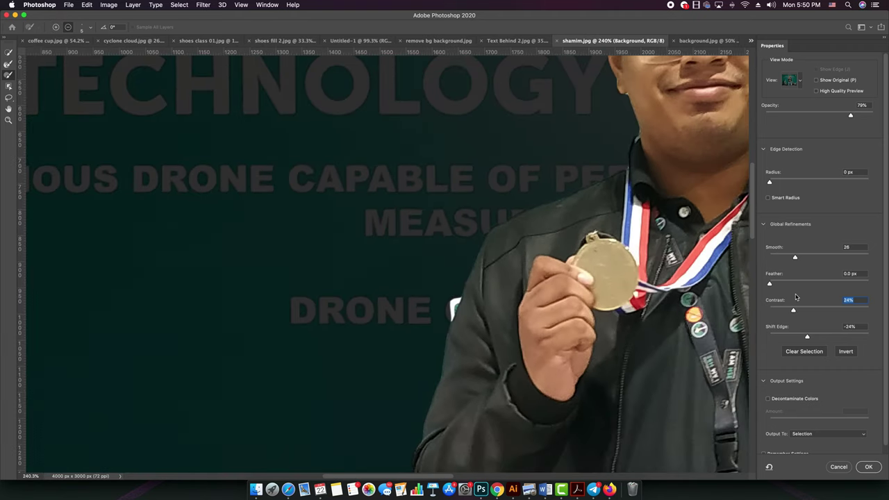
pyautogui.moveTo(771, 286); pyautogui.dragTo(788, 286)
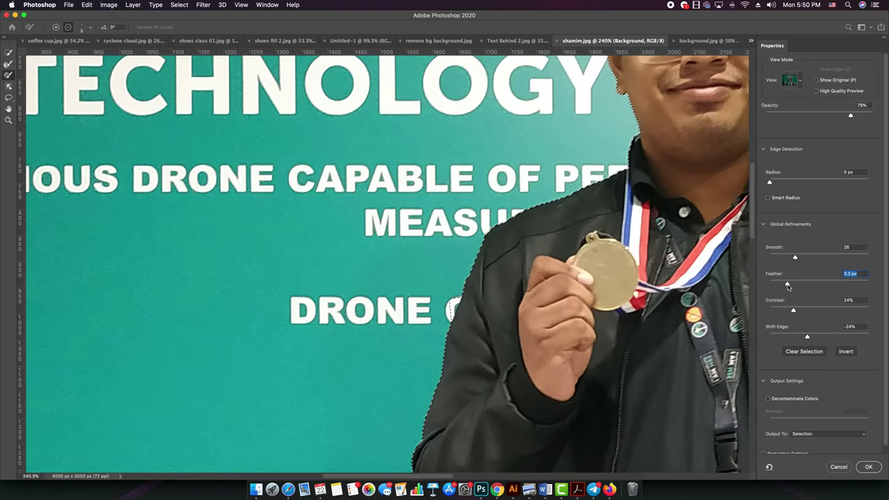
pyautogui.scroll(-5, 382, 264)
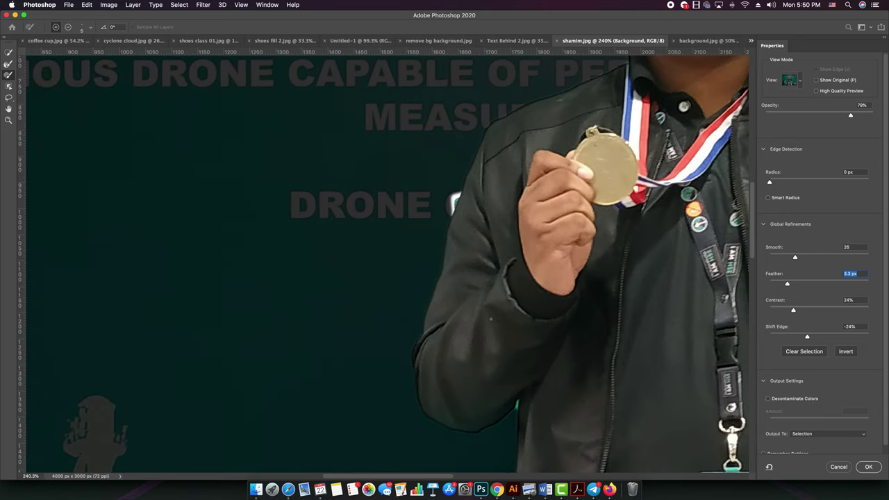
pyautogui.scroll(-6, 389, 264)
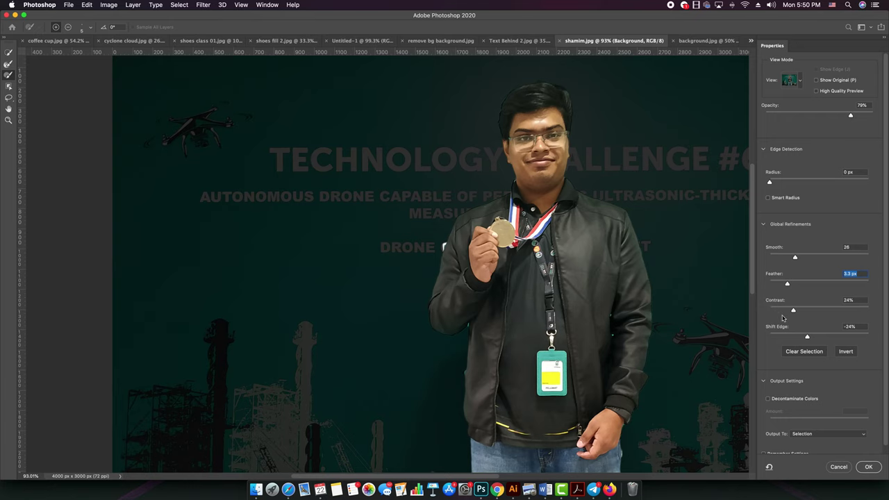
pyautogui.moveTo(787, 286); pyautogui.dragTo(781, 284)
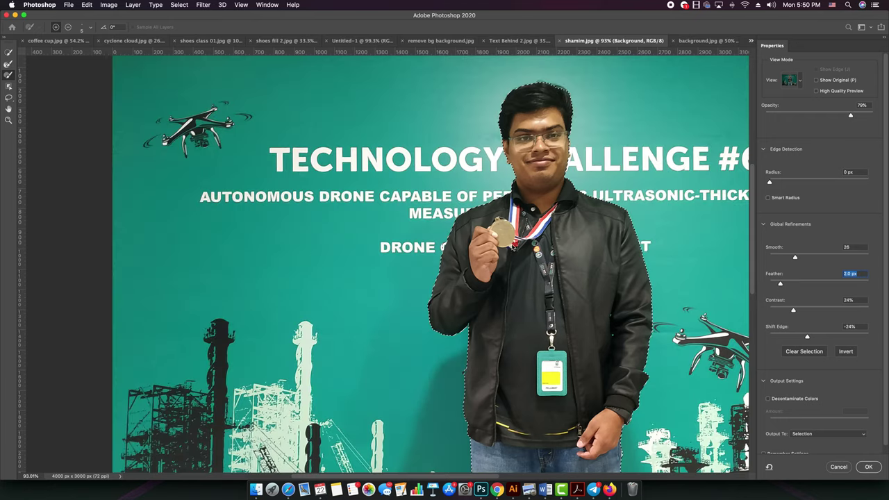
pyautogui.scroll(2, 447, 236)
pyautogui.scroll(4, 448, 243)
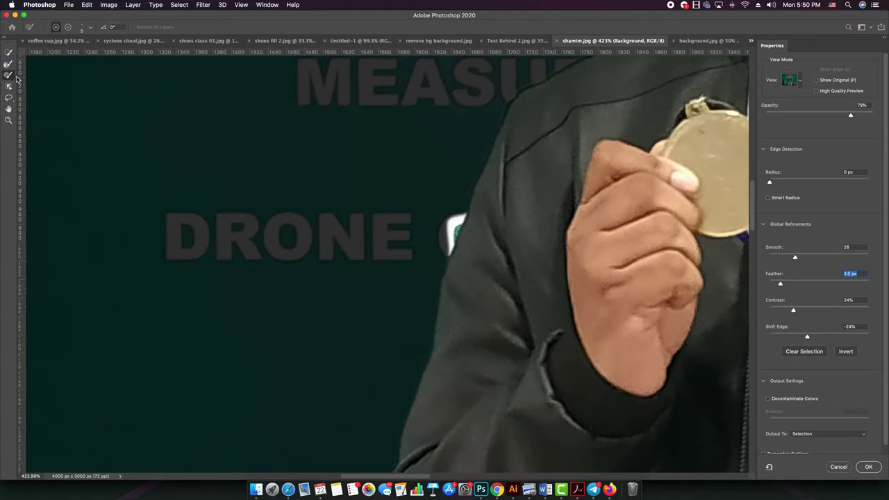
# - With the Brush tool in subtract mode, remove a stray patch at the shirt edge
pyautogui.click(8, 55)
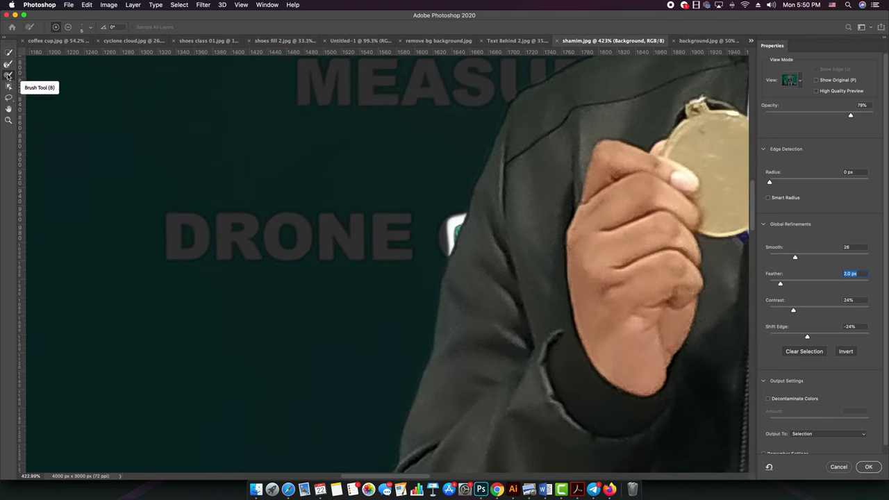
pyautogui.click(9, 75)
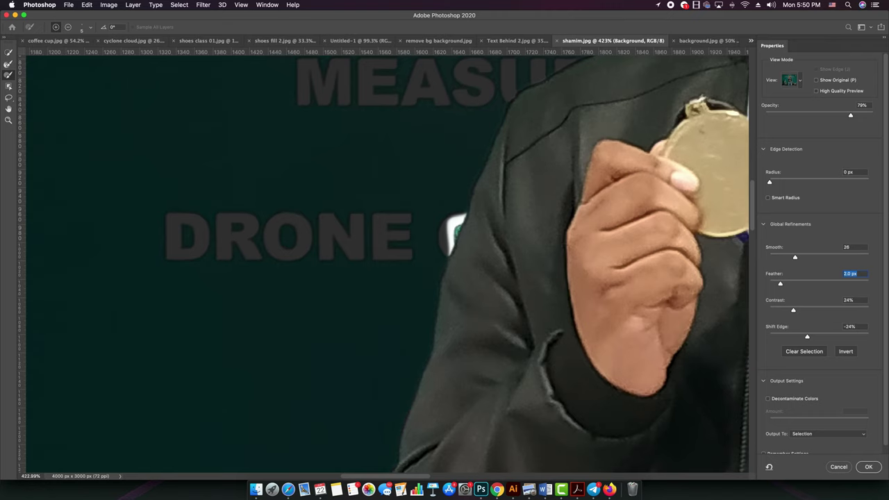
pyautogui.press('alt')
pyautogui.click(450, 229)
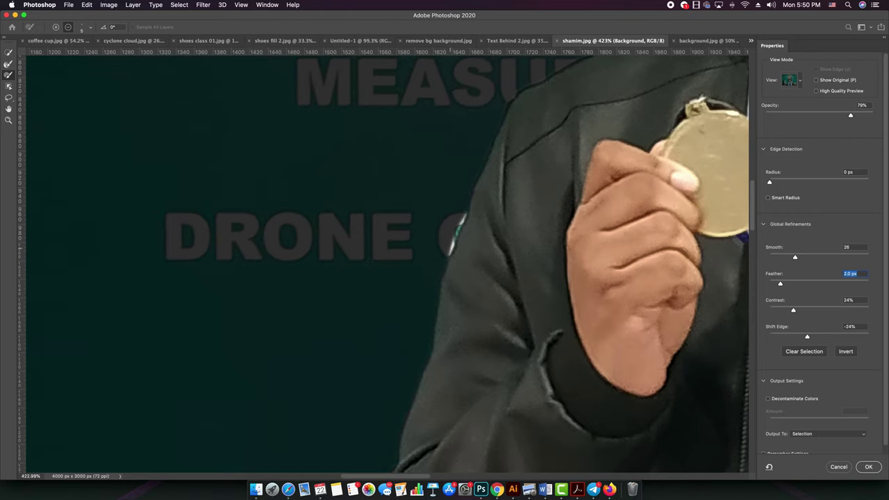
pyautogui.scroll(3, 460, 222)
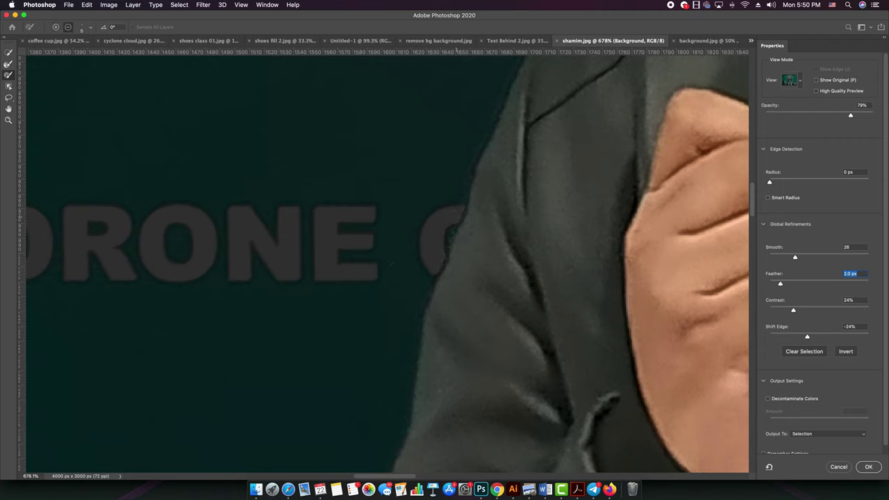
pyautogui.scroll(-15, 385, 259)
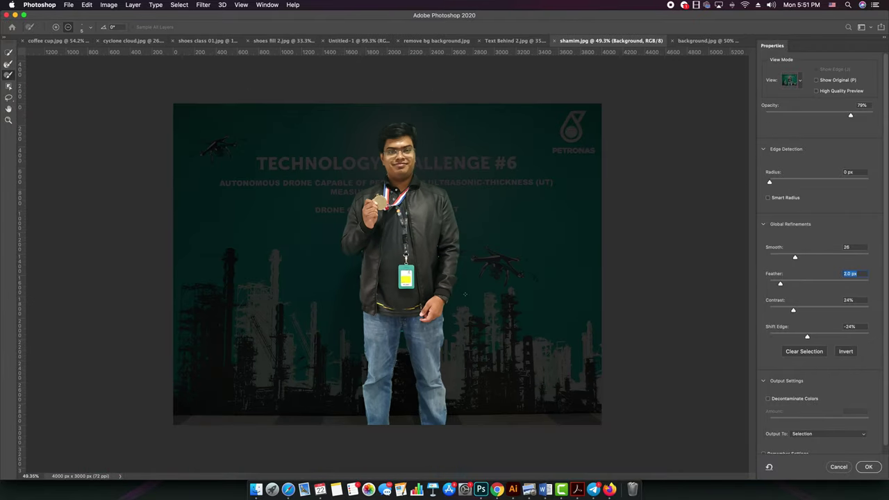
pyautogui.scroll(15, 427, 316)
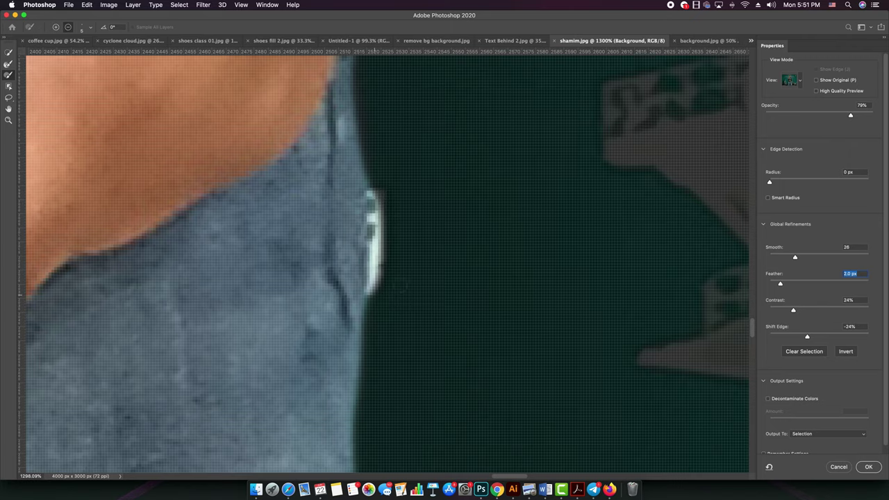
pyautogui.press('super+0')
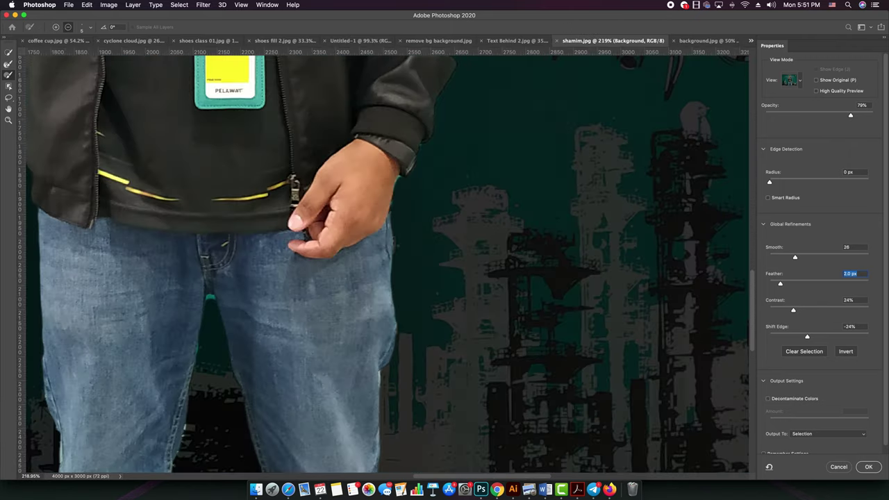
# - Inspect the edges with the refine brush set to subtract, then apply the refined selection
pyautogui.scroll(5, 411, 112)
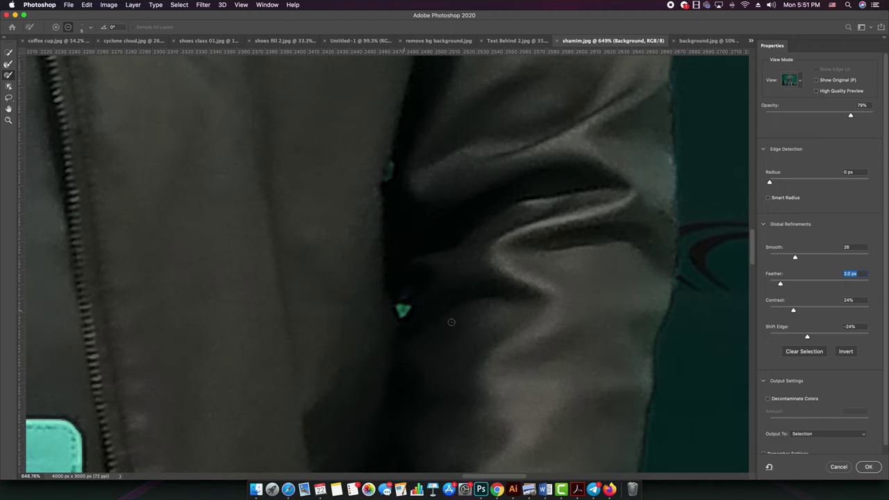
pyautogui.scroll(-1, 598, 286)
pyautogui.scroll(-5, 601, 286)
pyautogui.scroll(5, 389, 241)
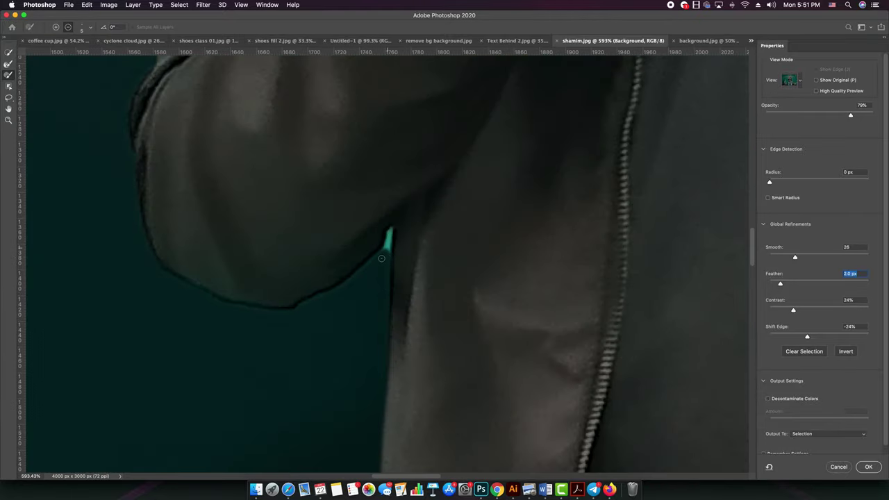
pyautogui.scroll(-3, 381, 257)
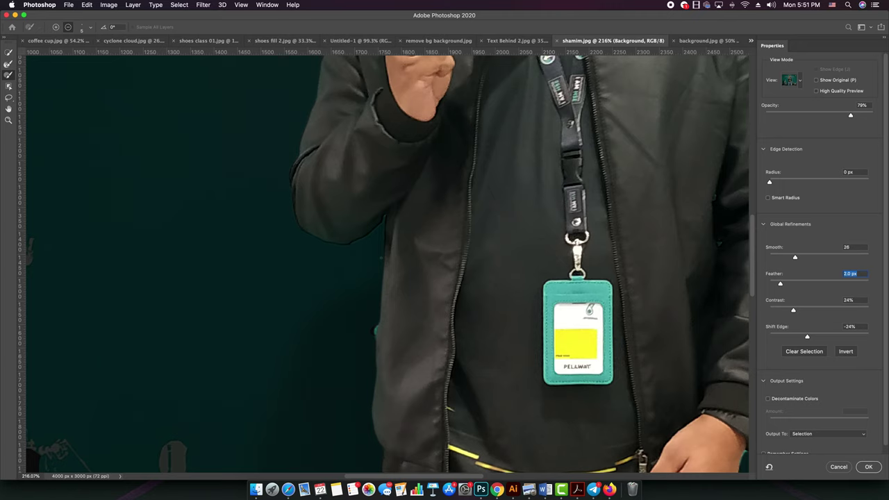
pyautogui.scroll(2, 368, 322)
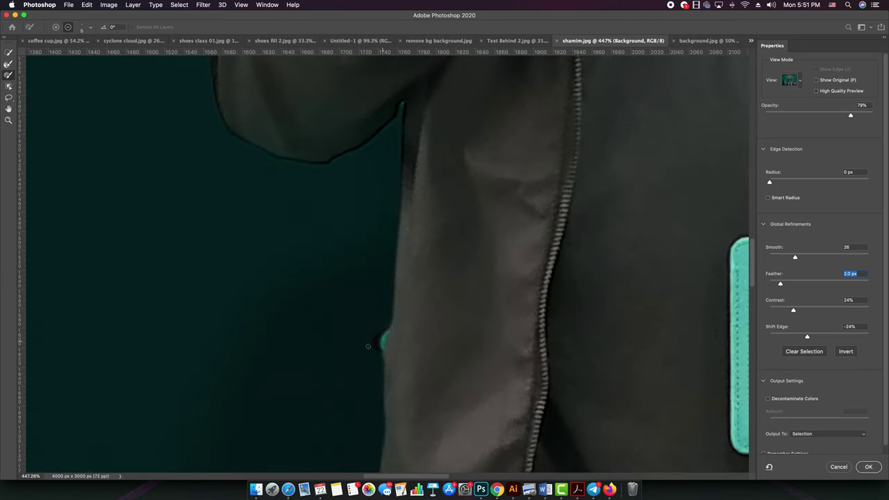
pyautogui.scroll(-4, 362, 327)
pyautogui.scroll(-1, 362, 327)
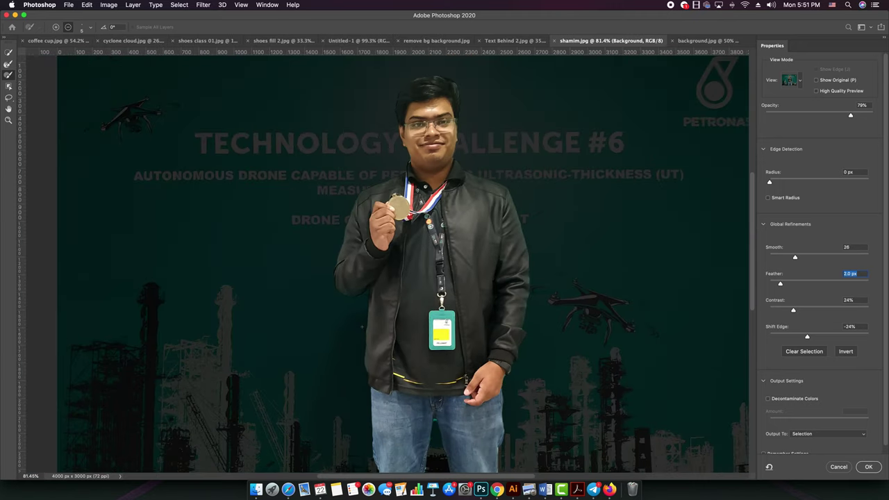
pyautogui.scroll(-2, 362, 326)
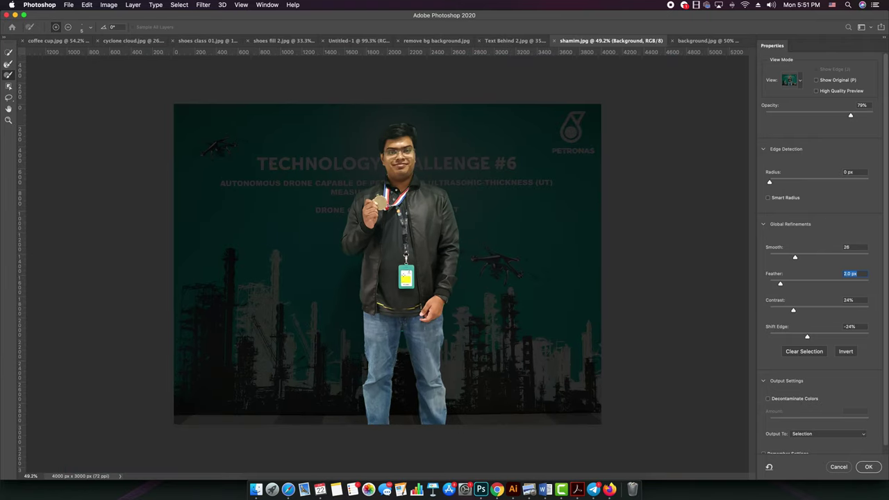
pyautogui.press('alt')
pyautogui.scroll(1, 387, 264)
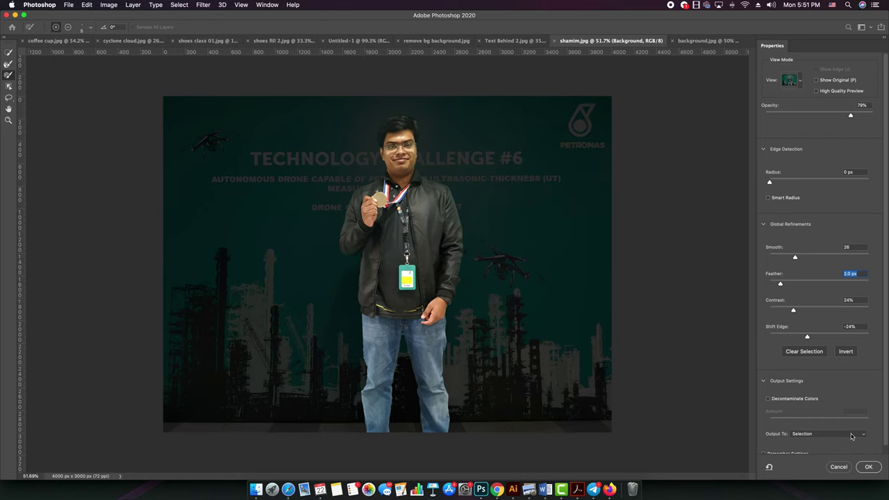
pyautogui.scroll(-1, 789, 376)
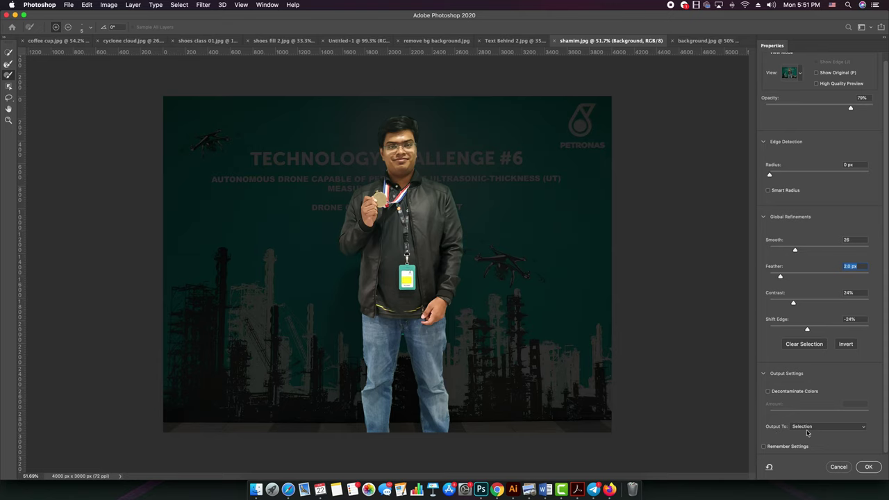
pyautogui.click(868, 467)
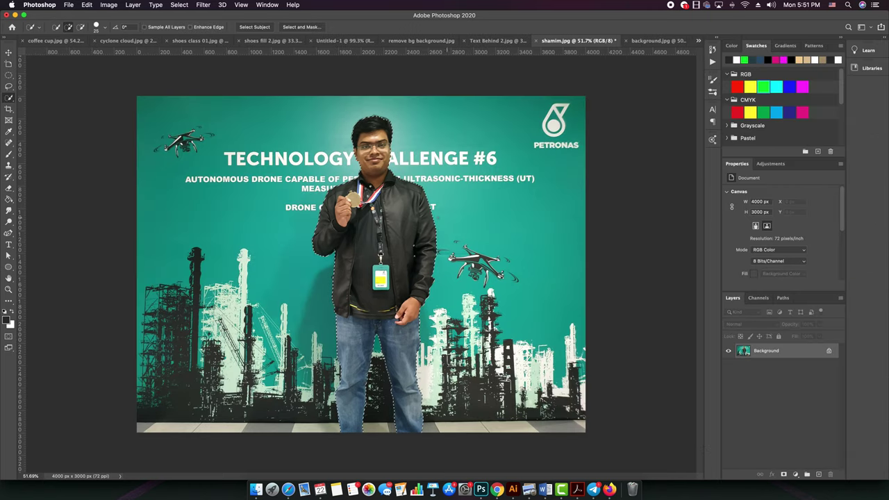
# - Try outputting the Select and Mask refinement to a Layer Mask, then undo it
pyautogui.click(298, 27)
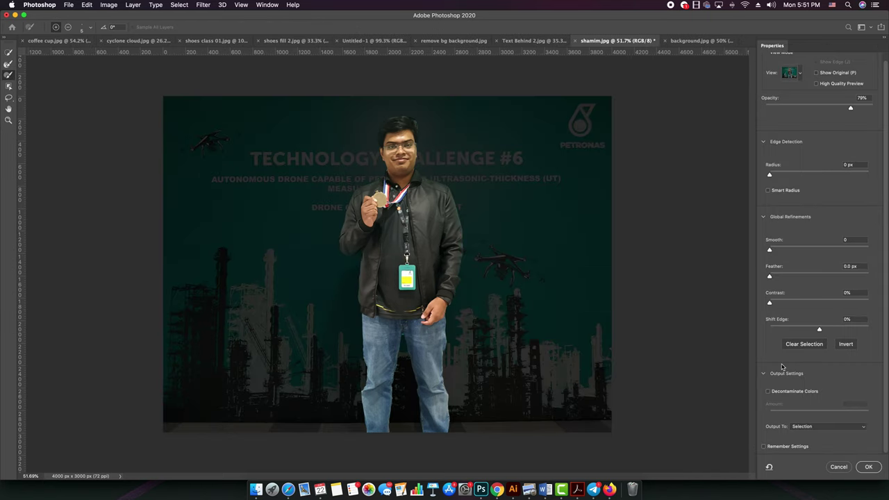
pyautogui.click(844, 427)
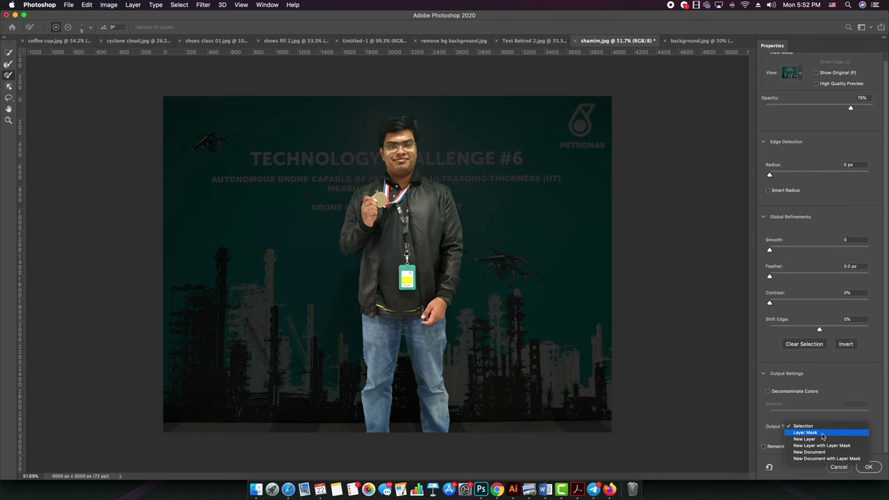
pyautogui.click(824, 436)
pyautogui.click(869, 467)
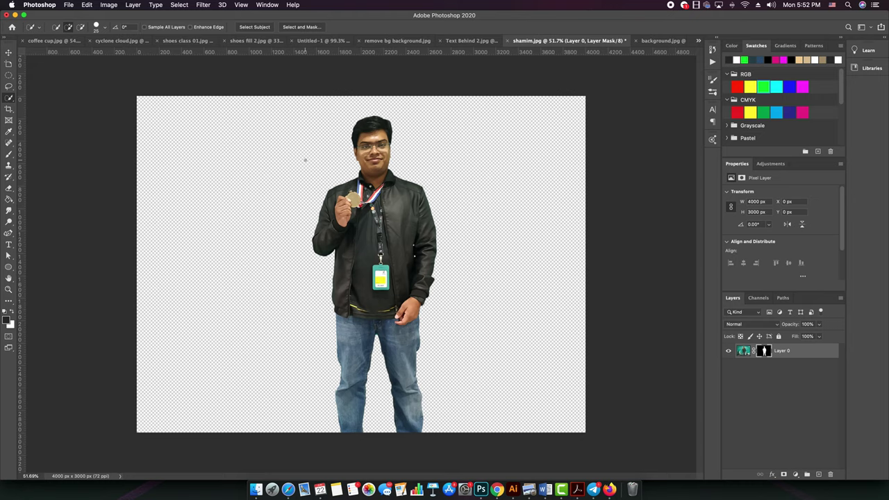
pyautogui.press('super+z')
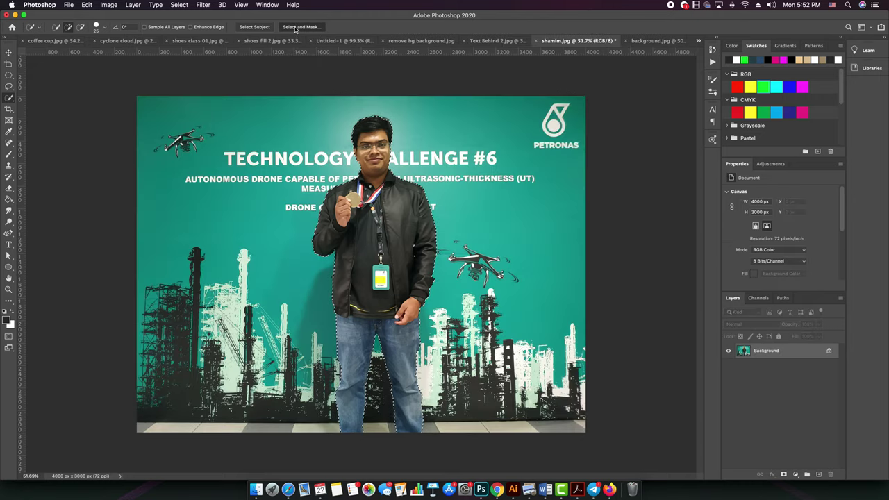
# - Try outputting the refinement to a New Layer, then undo it
pyautogui.click(301, 26)
pyautogui.click(825, 426)
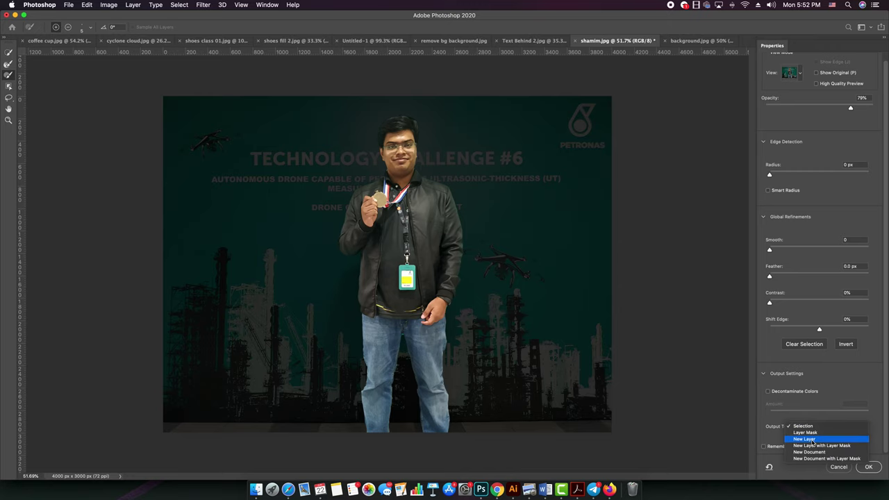
pyautogui.click(815, 439)
pyautogui.click(869, 468)
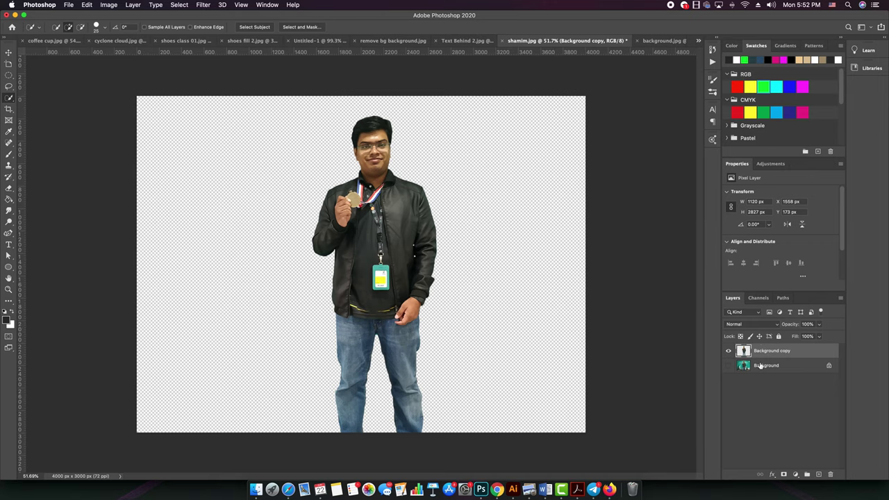
pyautogui.press('super+z')
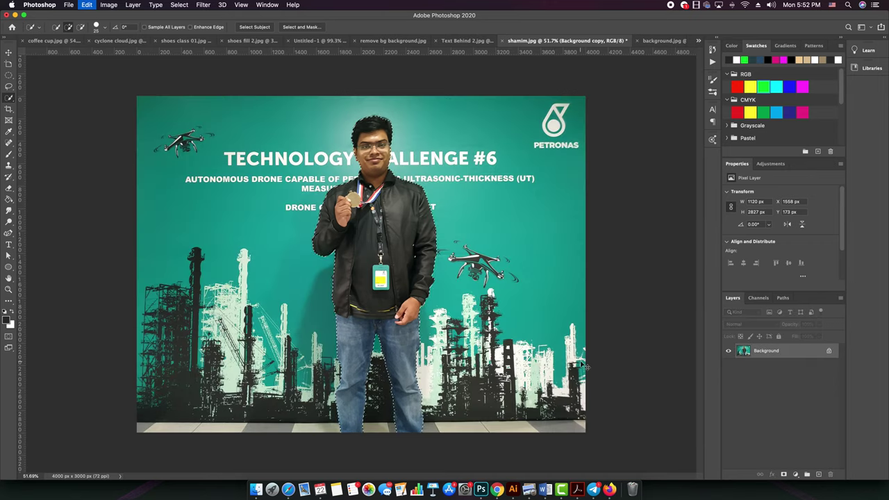
# - Output the refined selection as a New Layer with Layer Mask twice, undoing each attempt
pyautogui.click(301, 26)
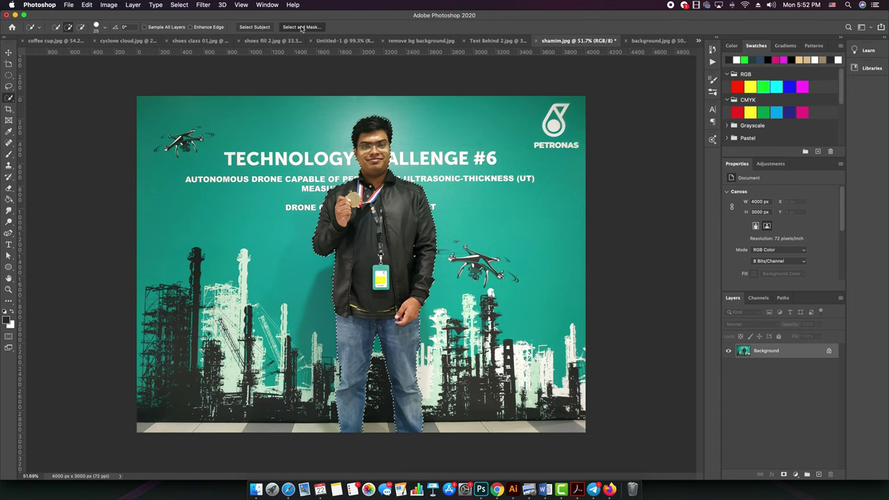
pyautogui.click(836, 427)
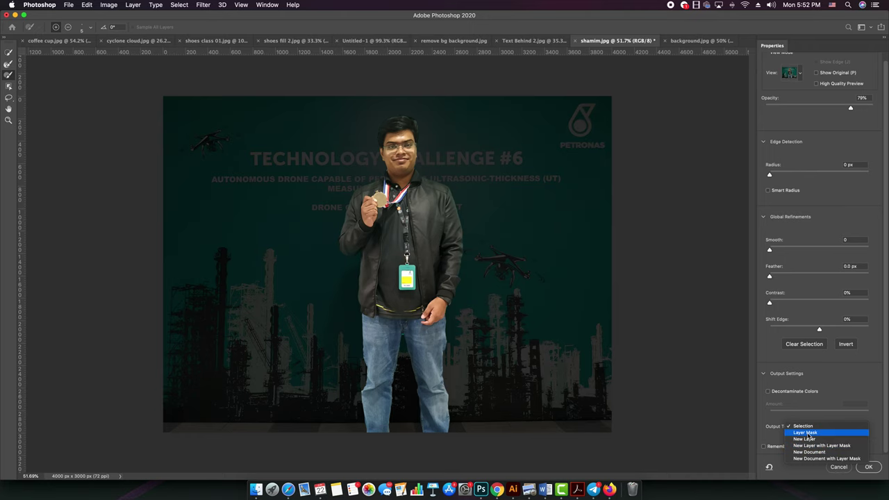
pyautogui.click(825, 445)
pyautogui.click(868, 466)
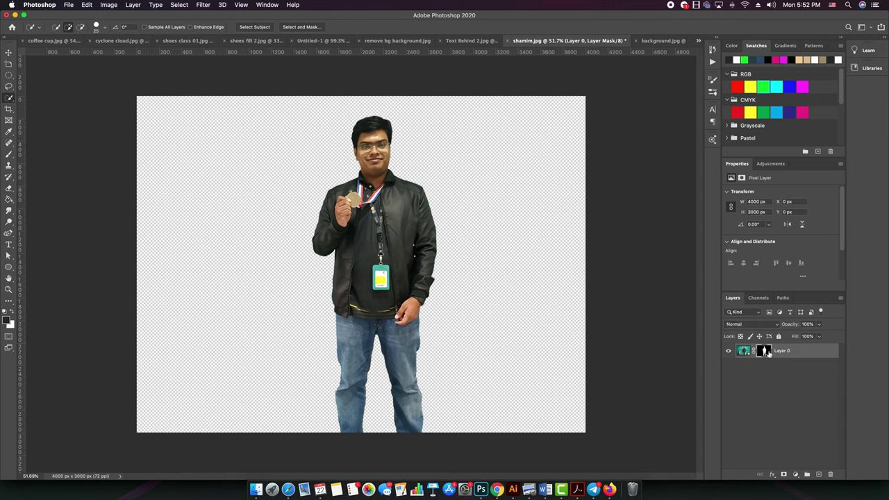
pyautogui.press('super+z')
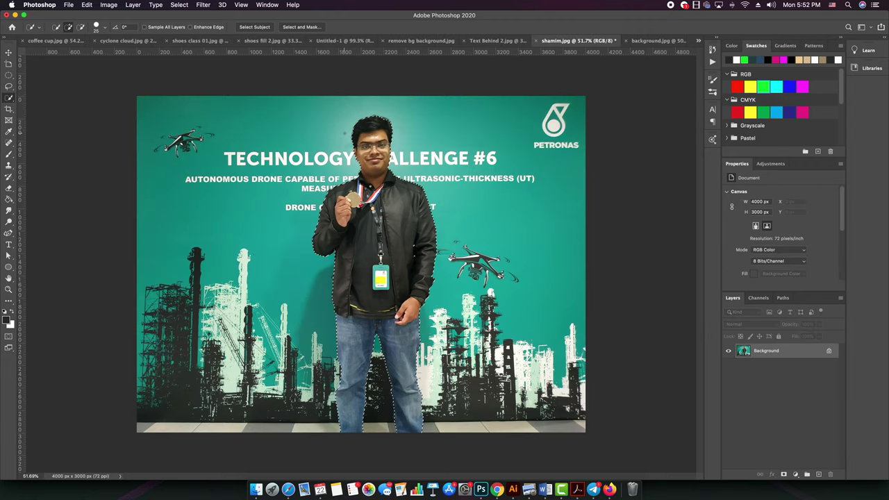
pyautogui.click(298, 27)
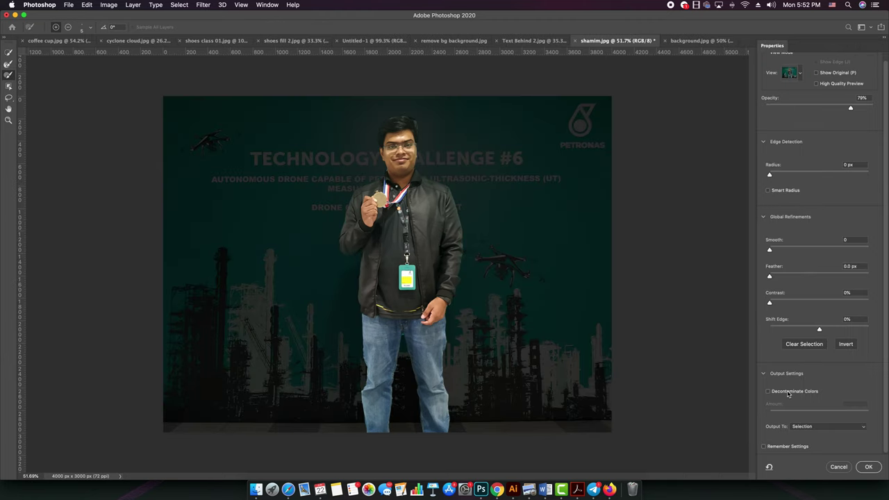
pyautogui.click(852, 425)
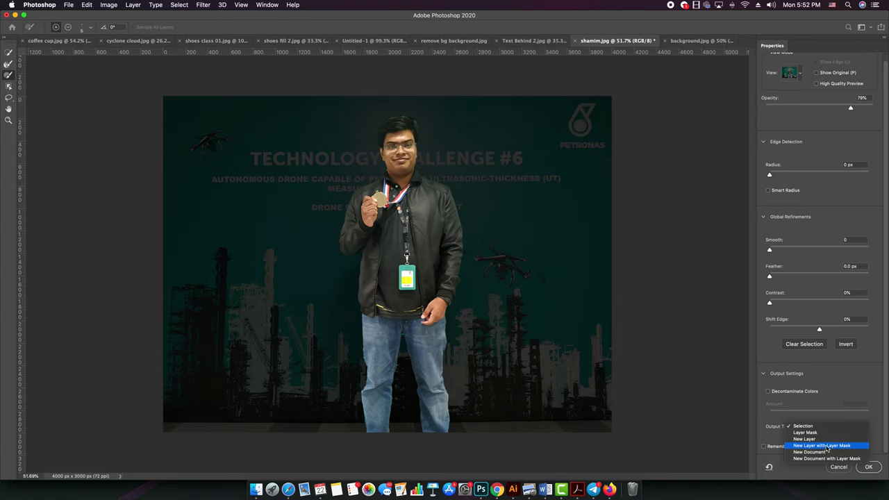
pyautogui.press('Return')
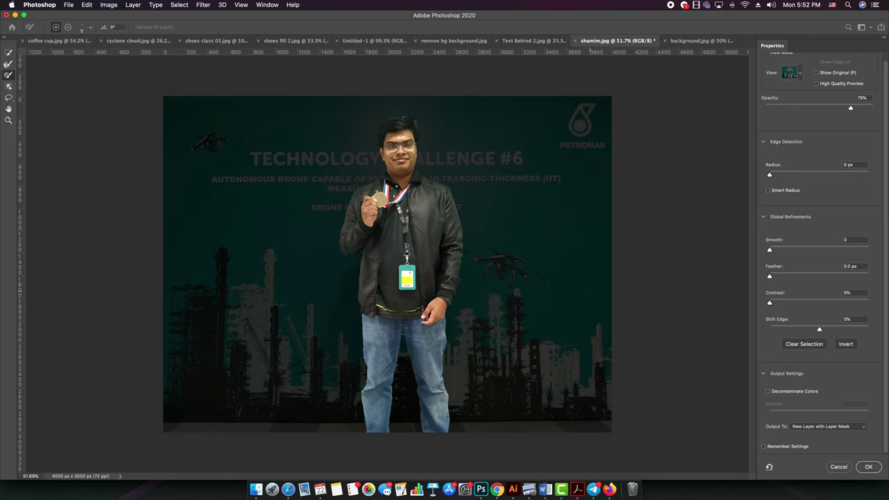
pyautogui.click(868, 467)
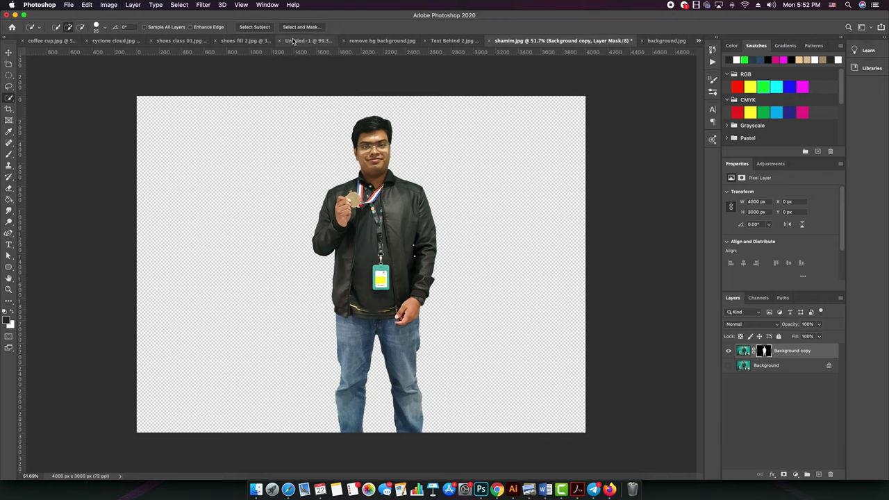
pyautogui.hotkey('ctrl', 'z')
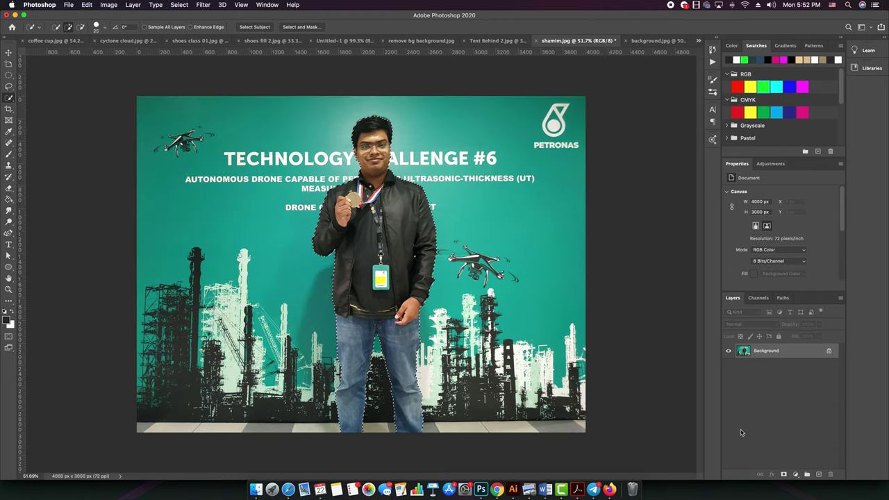
# - Output the Select and Mask result to a New Layer with Layer Mask, creating 'Background copy'
pyautogui.click(301, 28)
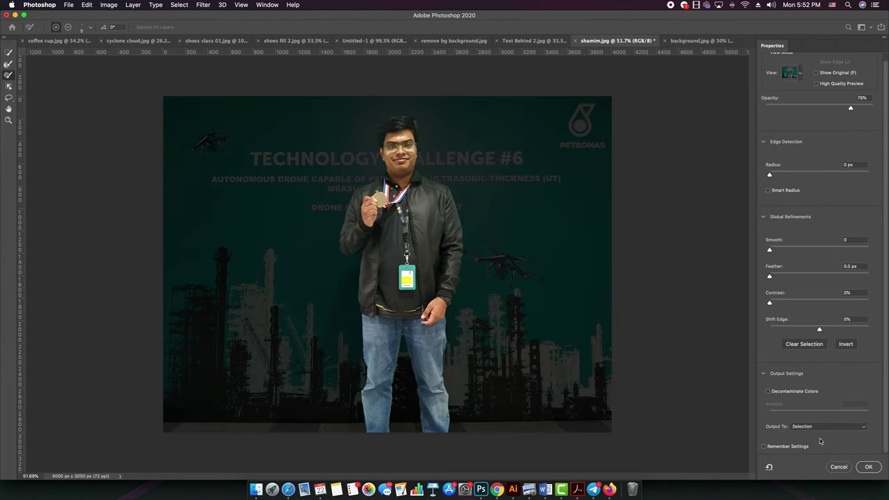
pyautogui.click(826, 426)
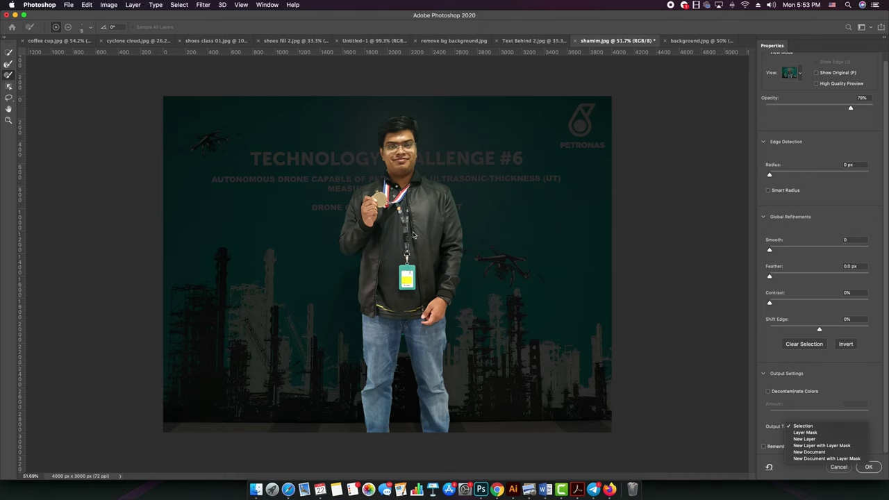
pyautogui.click(623, 289)
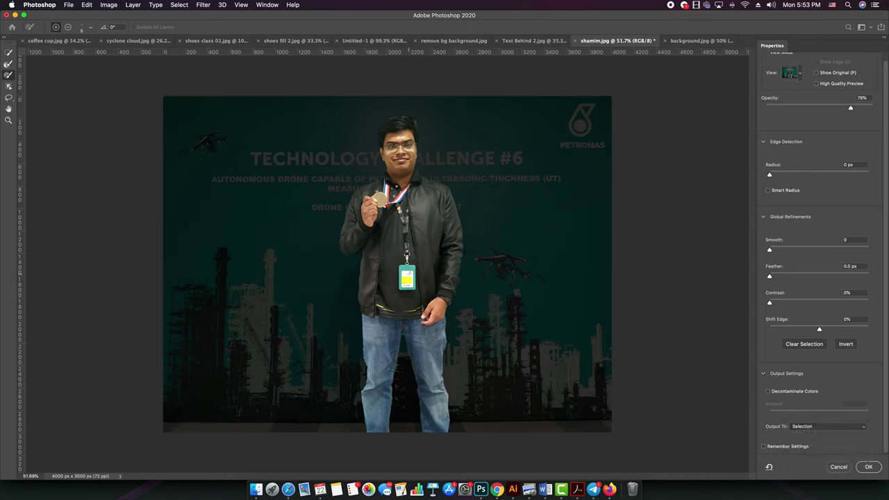
pyautogui.click(840, 427)
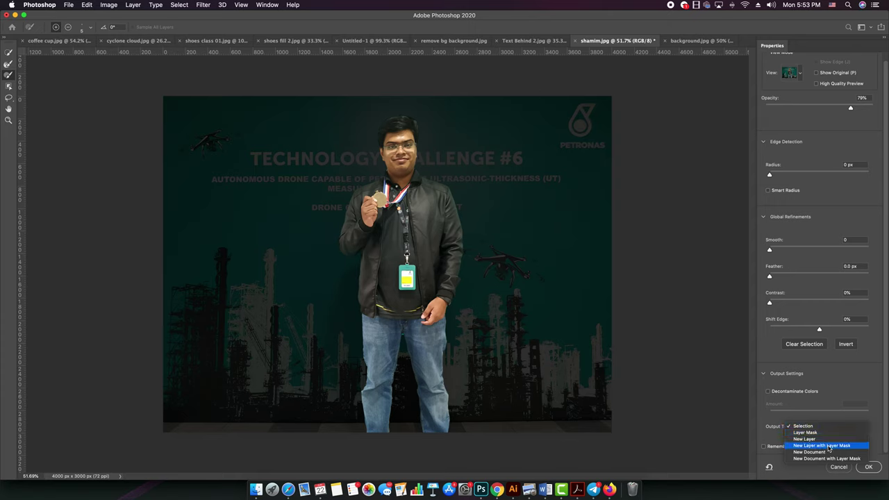
pyautogui.click(828, 449)
pyautogui.click(837, 429)
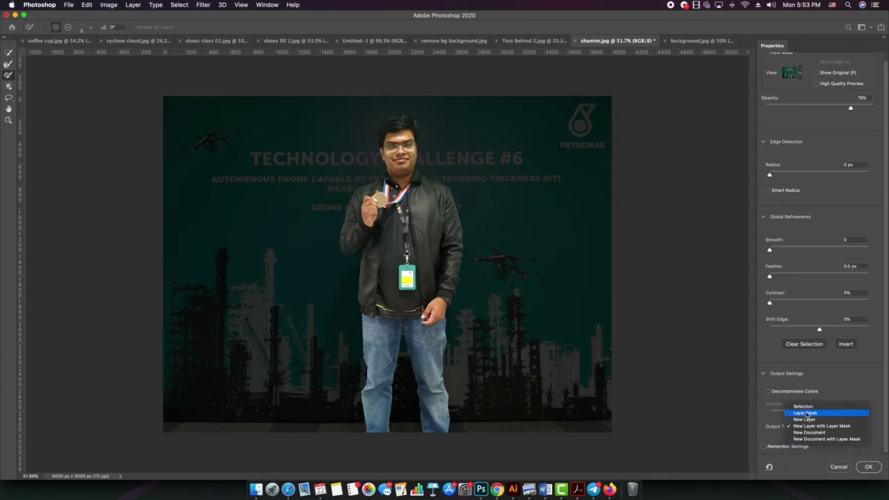
pyautogui.click(868, 468)
pyautogui.click(868, 468)
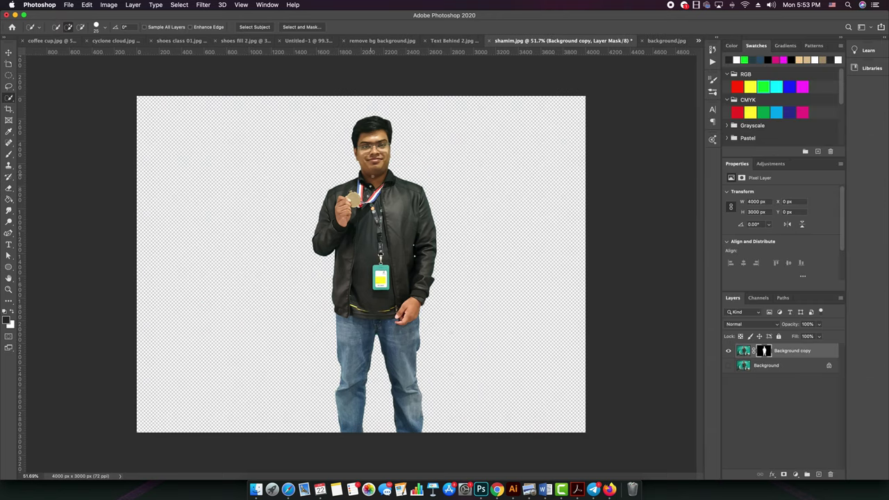
pyautogui.click(9, 53)
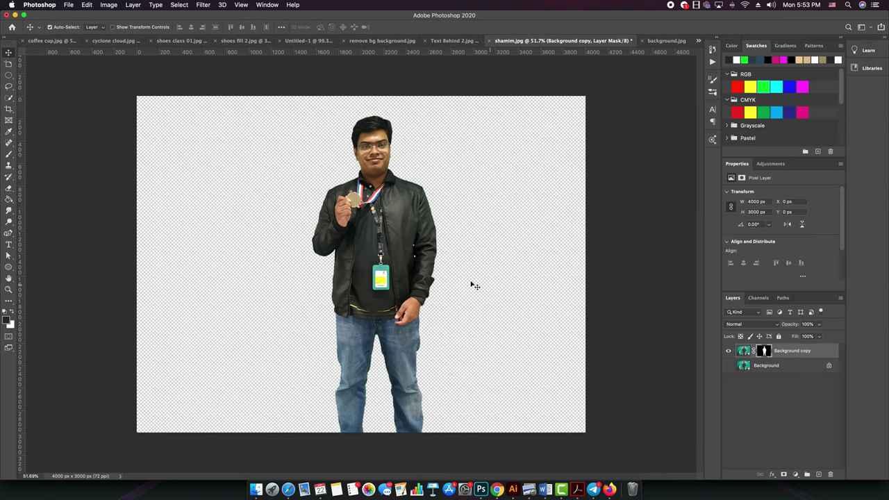
# - Drag the masked man into background.jpg and place him on the wall's left side
pyautogui.moveTo(389, 222); pyautogui.dragTo(647, 44)
pyautogui.moveTo(389, 264); pyautogui.dragTo(254, 256)
pyautogui.scroll(-2, 255, 256)
pyautogui.scroll(1, 255, 255)
pyautogui.scroll(1, 246, 232)
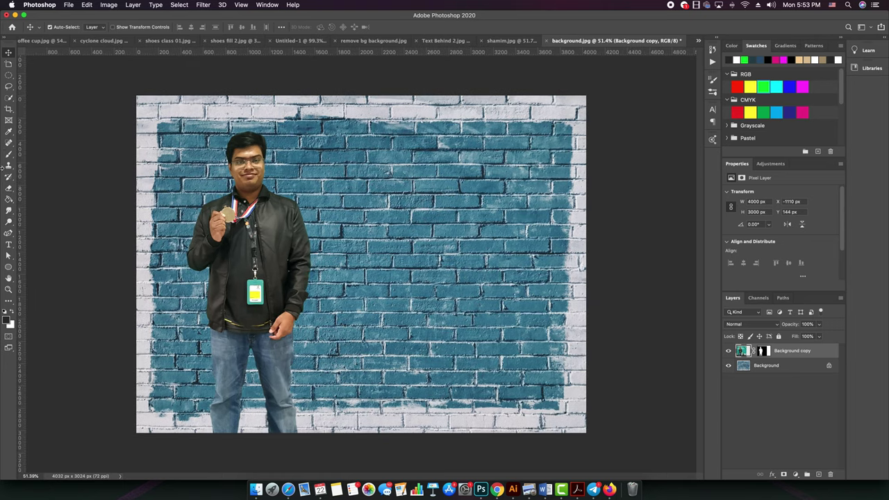
pyautogui.click(8, 244)
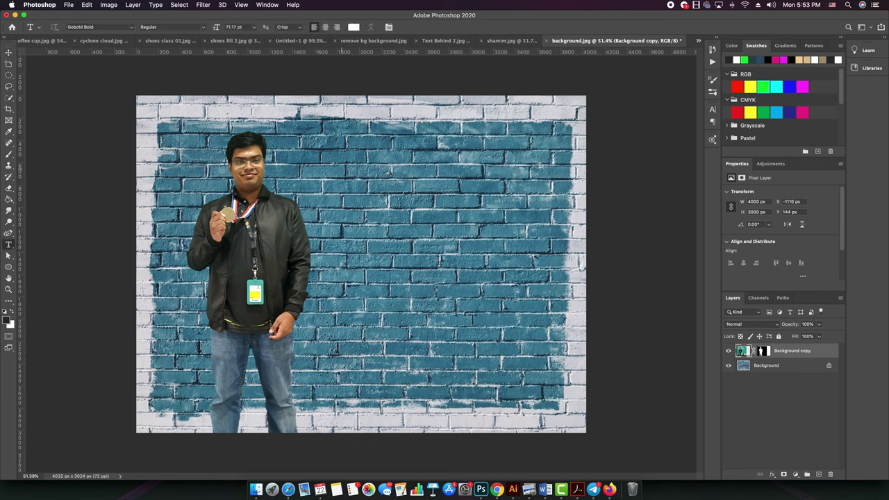
# - Type 'OLYMPIC CHAMPION' as a new text layer on the brick wall
pyautogui.click(370, 195)
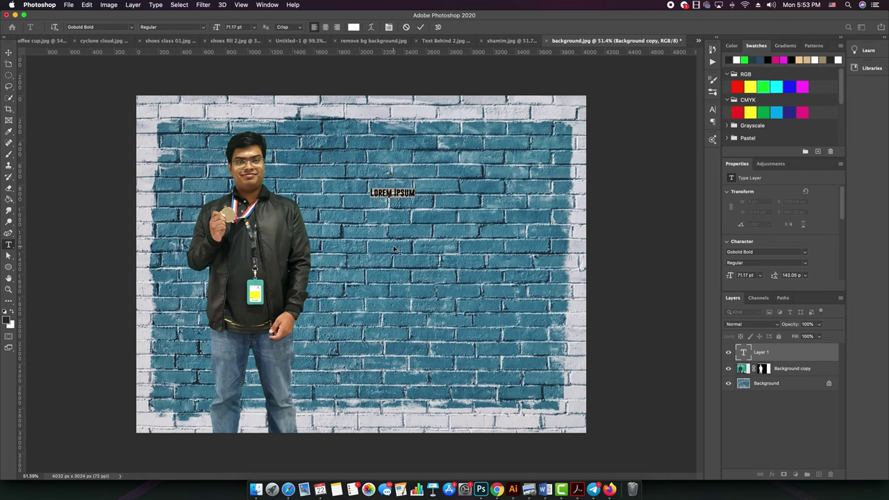
pyautogui.press('BackSpace')
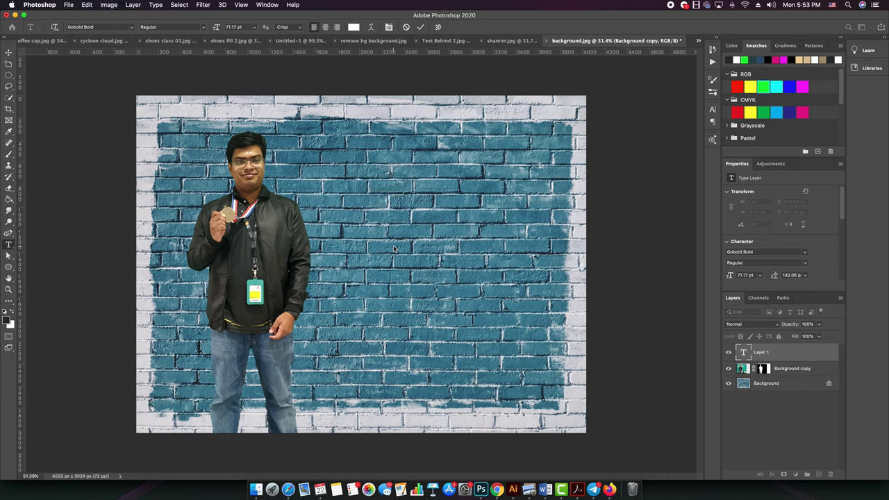
pyautogui.write('OLYMPIC CHAMPION')
pyautogui.press('super+Return')
# - Enlarge the text, move it right of the man, and tighten the leading to 459.32
pyautogui.press('super+t')
pyautogui.moveTo(404, 215); pyautogui.dragTo(533, 310)
pyautogui.press('Return')
pyautogui.moveTo(451, 297); pyautogui.dragTo(430, 299)
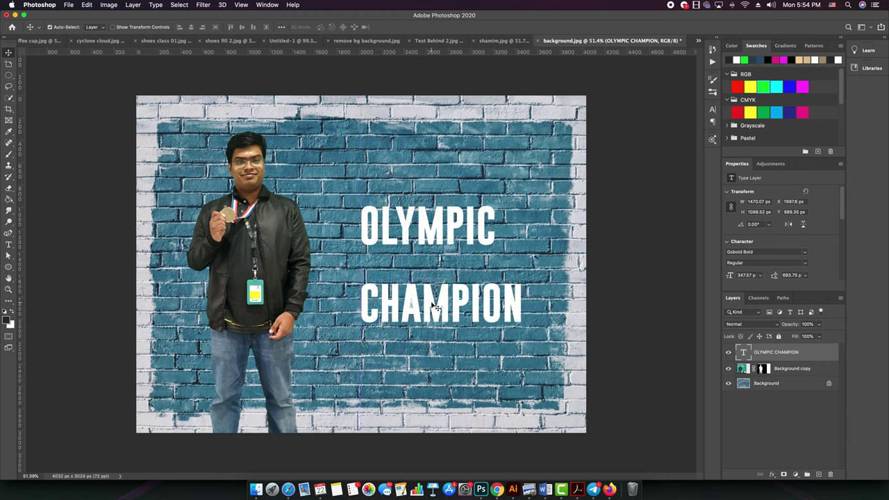
pyautogui.doubleClick(424, 282)
pyautogui.hotkey('alt', 'Up')
pyautogui.hotkey('alt', 'Up')
pyautogui.hotkey('alt', 'Up')
pyautogui.hotkey('alt', 'Up')
pyautogui.hotkey('alt', 'Up')
pyautogui.hotkey('alt', 'Up')
pyautogui.hotkey('alt', 'Up')
pyautogui.hotkey('alt', 'Up')
pyautogui.hotkey('alt', 'Up')
pyautogui.hotkey('alt', 'Up')
pyautogui.hotkey('alt', 'Up')
pyautogui.hotkey('alt', 'Up')
pyautogui.hotkey('alt', 'Up')
pyautogui.hotkey('alt', 'Up')
pyautogui.hotkey('alt', 'Up')
pyautogui.hotkey('alt', 'Up')
pyautogui.hotkey('alt', 'Up')
pyautogui.hotkey('alt', 'Up')
pyautogui.hotkey('alt', 'Up')
pyautogui.hotkey('alt', 'Up')
pyautogui.hotkey('alt', 'Up')
pyautogui.hotkey('alt', 'Up')
pyautogui.hotkey('alt', 'Up')
pyautogui.hotkey('alt', 'Up')
pyautogui.hotkey('alt', 'Up')
pyautogui.hotkey('alt', 'Up')
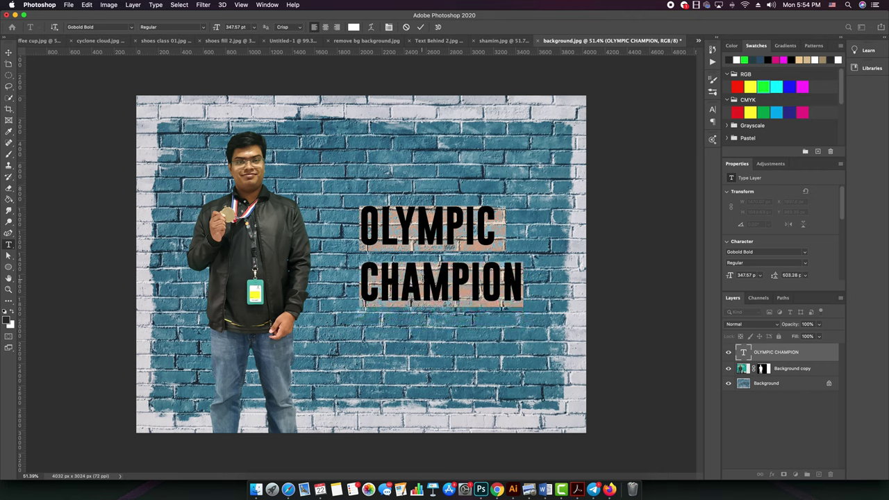
pyautogui.hotkey('alt', 'Up')
pyautogui.hotkey('alt', 'Up')
pyautogui.hotkey('alt', 'Up')
pyautogui.hotkey('alt', 'Up')
pyautogui.hotkey('alt', 'Up')
pyautogui.hotkey('alt', 'Up')
pyautogui.hotkey('alt', 'Up')
pyautogui.hotkey('alt', 'Up')
pyautogui.hotkey('alt', 'Up')
pyautogui.hotkey('alt', 'Up')
pyautogui.hotkey('alt', 'Up')
pyautogui.hotkey('alt', 'Up')
pyautogui.hotkey('alt', 'Up')
pyautogui.hotkey('alt', 'Up')
pyautogui.hotkey('alt', 'Up')
pyautogui.hotkey('alt', 'Up')
pyautogui.hotkey('alt', 'Up')
pyautogui.hotkey('alt', 'Up')
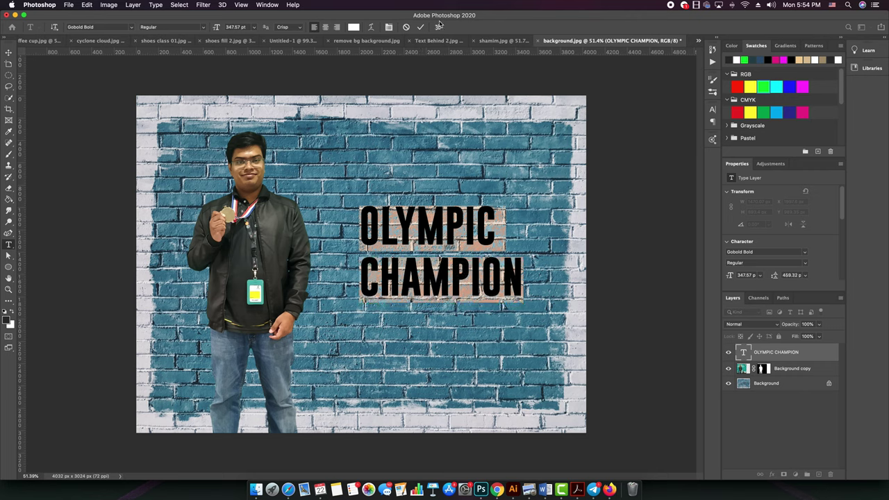
pyautogui.click(420, 27)
pyautogui.click(9, 54)
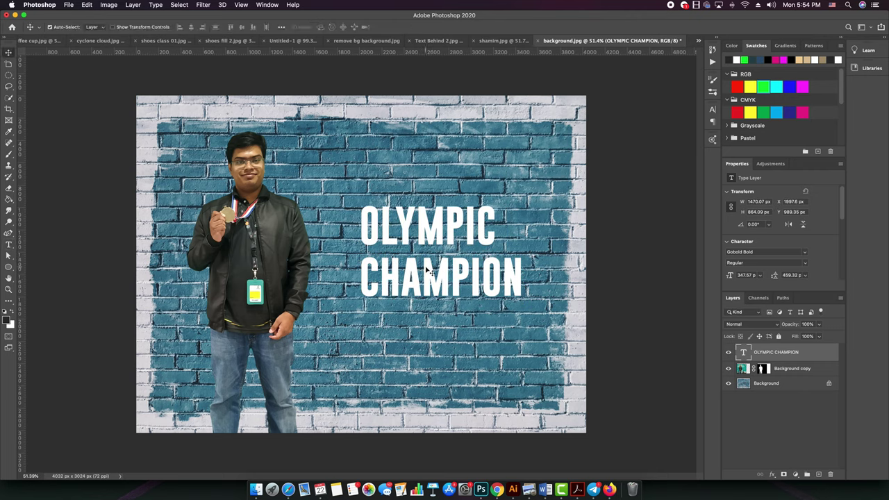
# - Scale the OLYMPIC CHAMPION text up to about 127% and shift it left
pyautogui.press('super+t')
pyautogui.moveTo(525, 303); pyautogui.dragTo(581, 323)
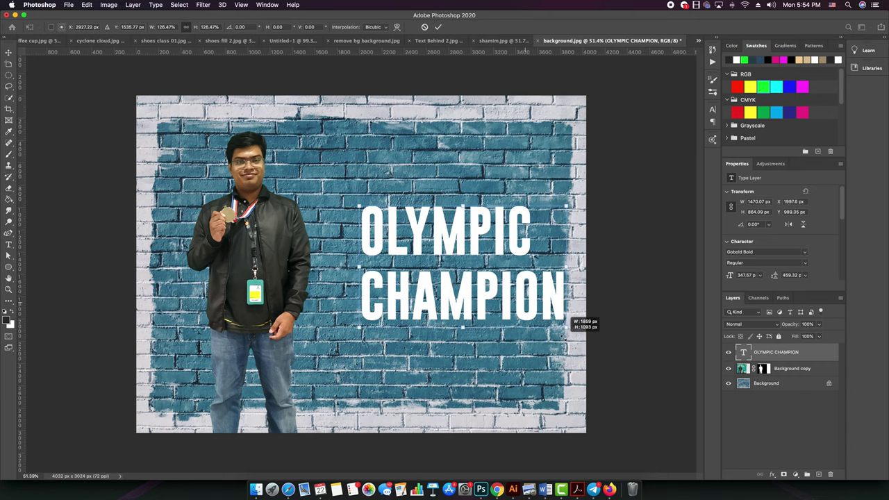
pyautogui.moveTo(526, 313); pyautogui.dragTo(488, 321)
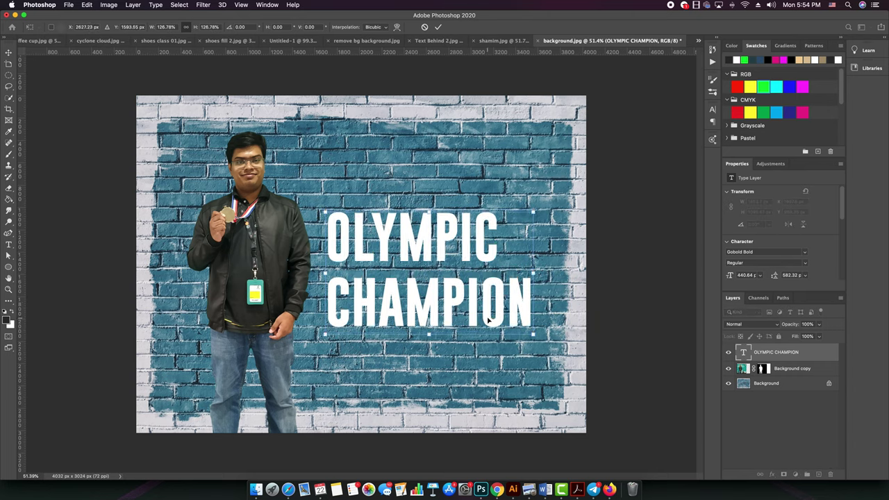
pyautogui.press('Return')
# - Change the OLYMPIC CHAMPION text colour to dark charcoal
pyautogui.doubleClick(433, 317)
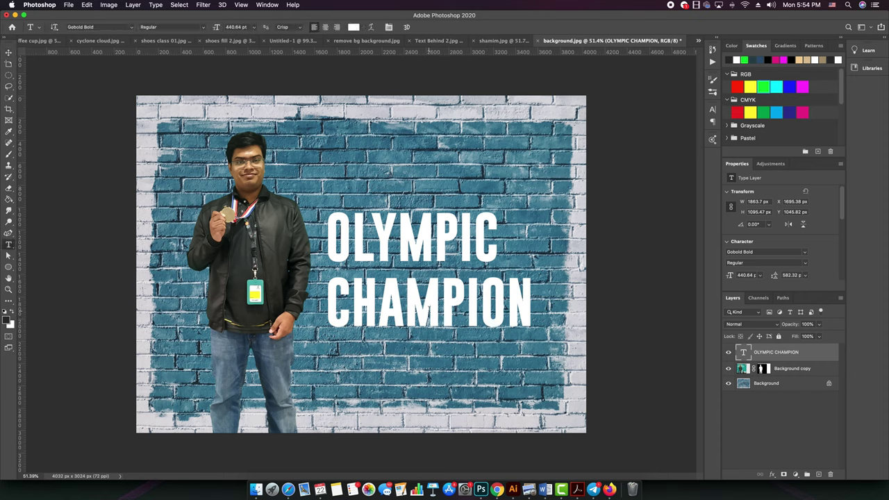
pyautogui.press('super+a')
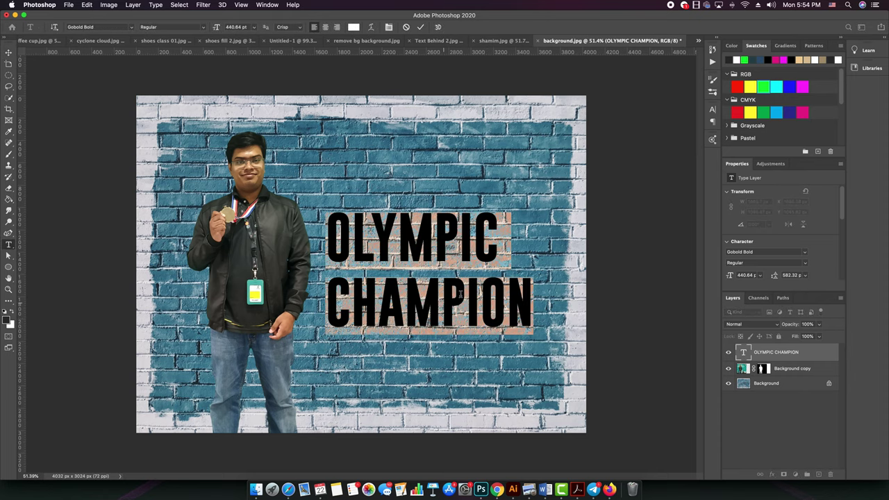
pyautogui.click(813, 59)
pyautogui.click(762, 59)
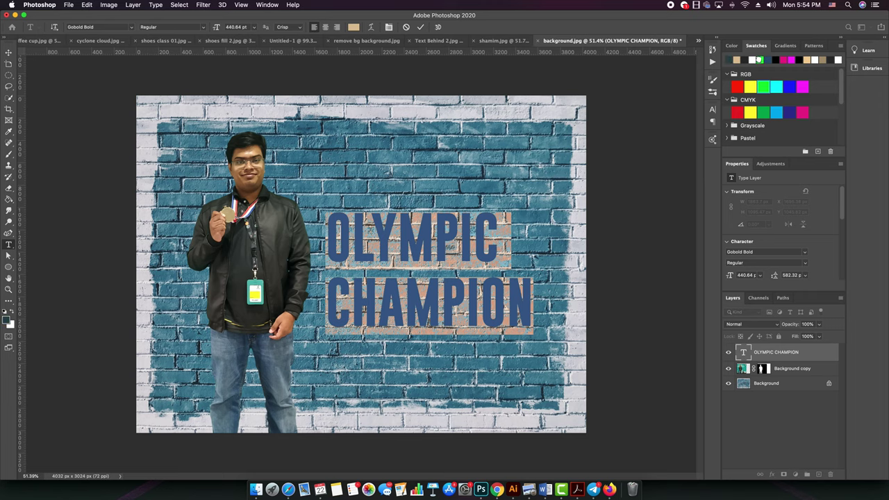
pyautogui.click(420, 26)
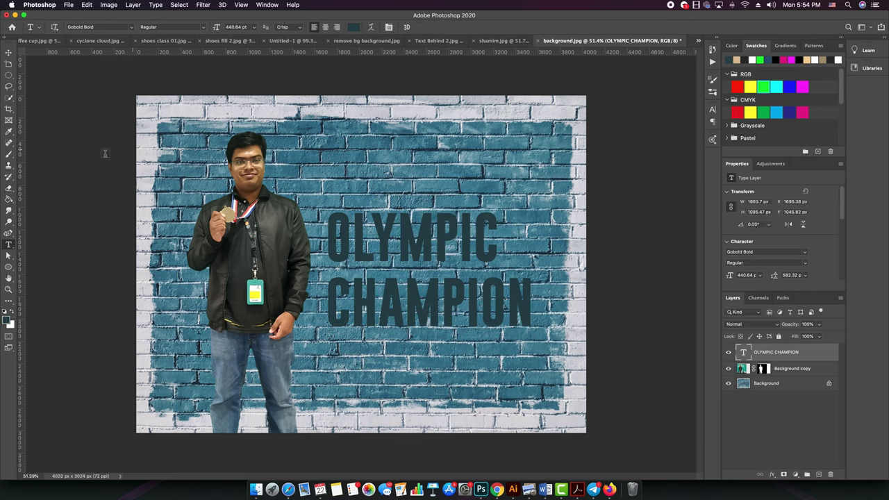
pyautogui.click(383, 245)
pyautogui.press('super+a')
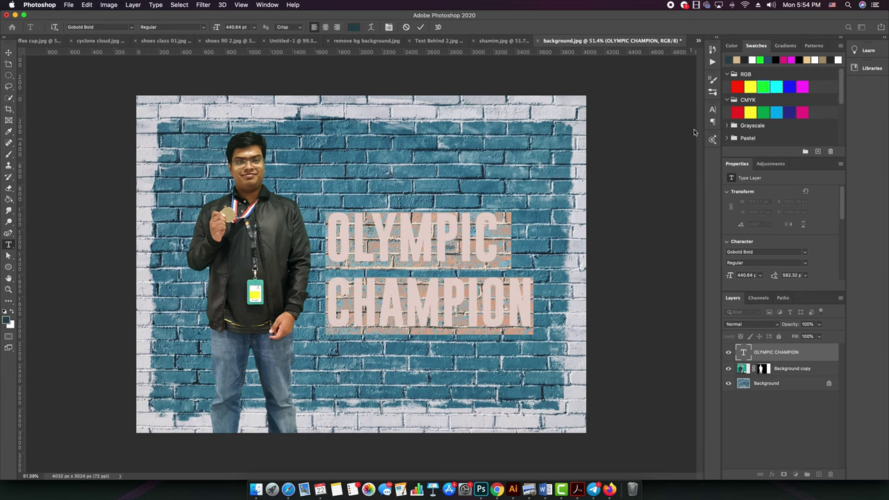
pyautogui.click(752, 59)
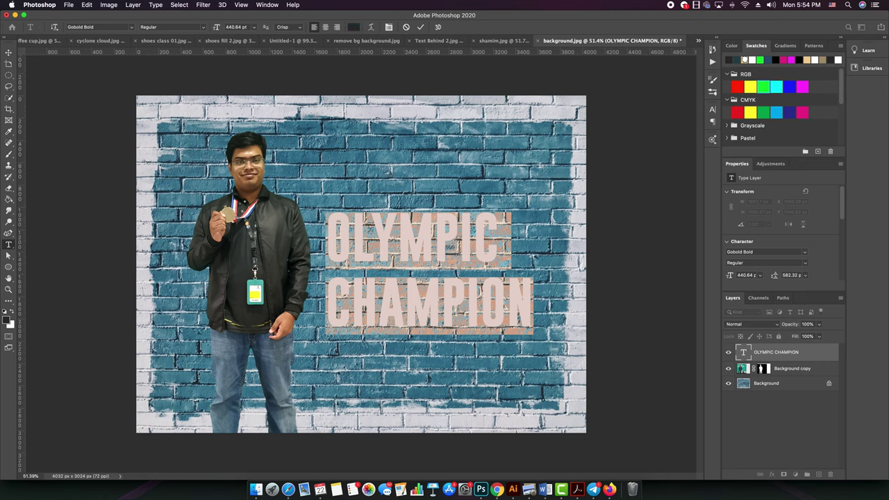
pyautogui.click(12, 57)
# - Tighten the spacing between the two text lines and nudge the text slightly down
pyautogui.press('super+t')
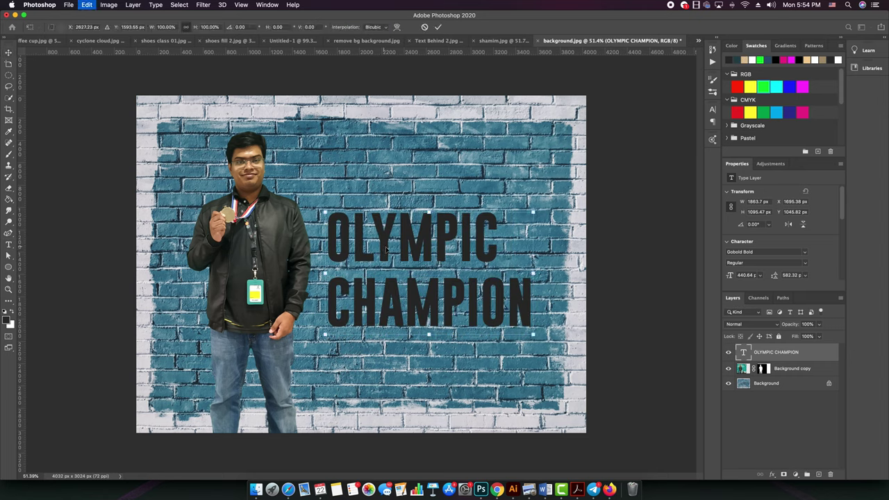
pyautogui.doubleClick(447, 313)
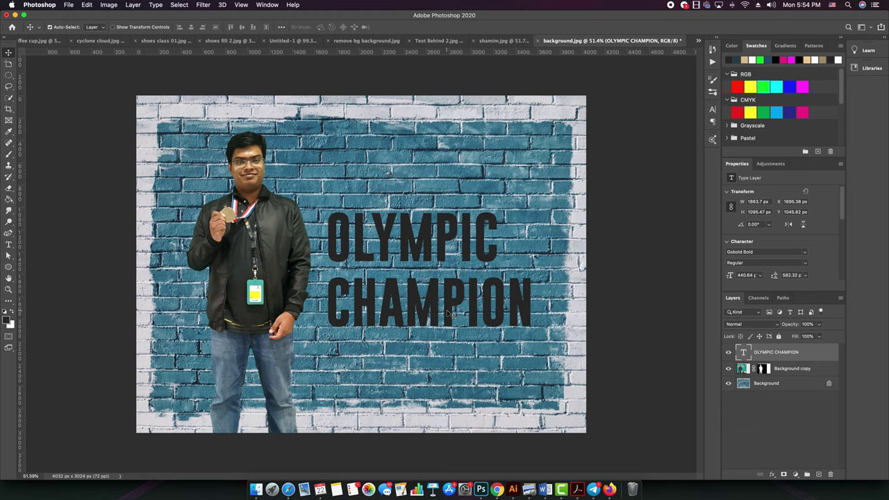
pyautogui.doubleClick(448, 310)
pyautogui.hotkey('alt', 'Up')
pyautogui.hotkey('alt', 'Up')
pyautogui.hotkey('alt', 'Up')
pyautogui.hotkey('alt', 'Up')
pyautogui.hotkey('alt', 'Up')
pyautogui.hotkey('alt', 'Up')
pyautogui.hotkey('alt', 'Up')
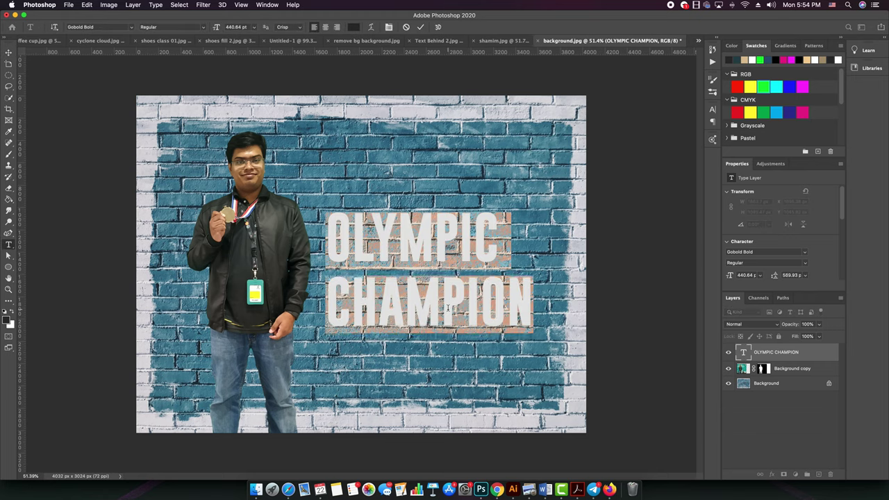
pyautogui.hotkey('alt', 'Up')
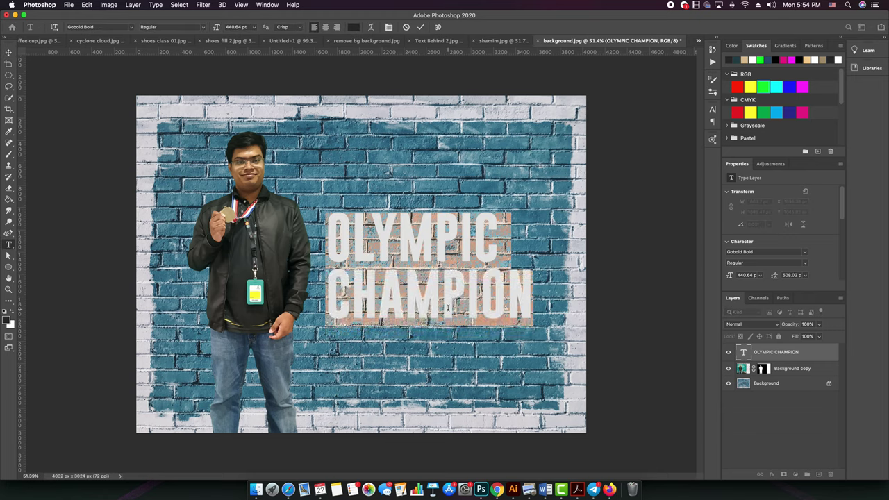
pyautogui.click(420, 27)
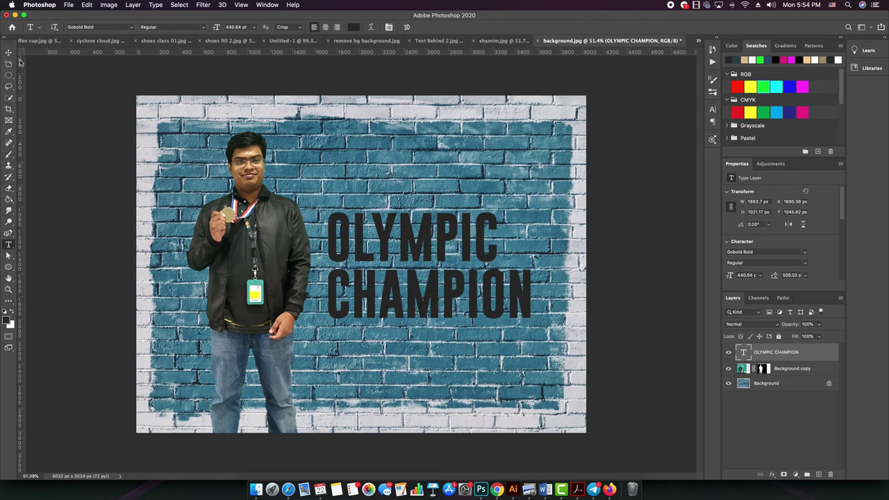
pyautogui.click(9, 55)
pyautogui.moveTo(400, 296); pyautogui.dragTo(401, 301)
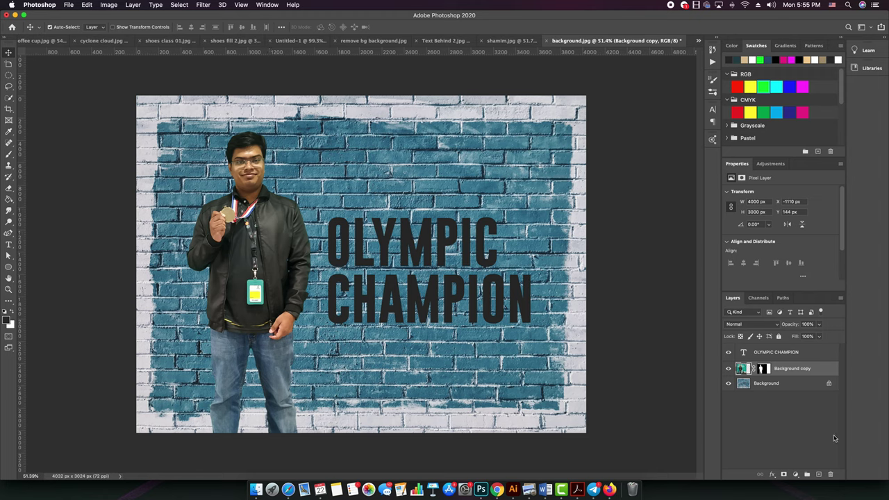
# - Add a drop shadow to the man: angle -135, opacity 26%, distance about 65, spread 64
pyautogui.click(773, 475)
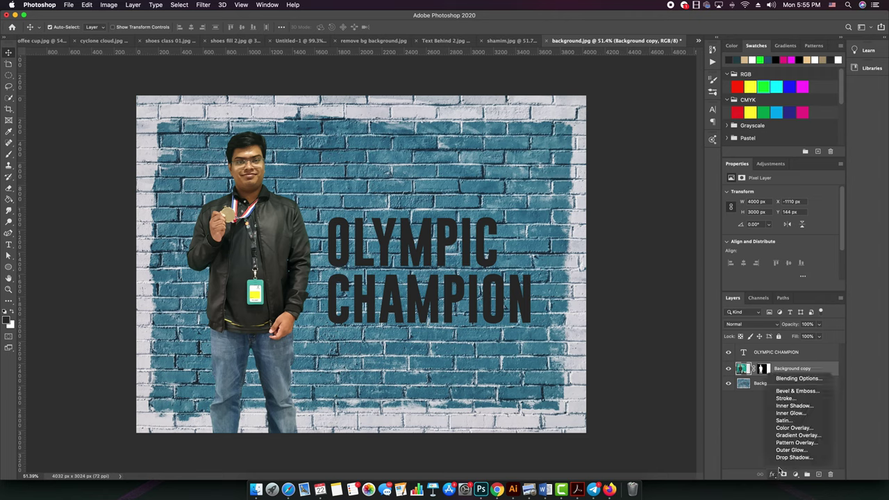
pyautogui.click(783, 458)
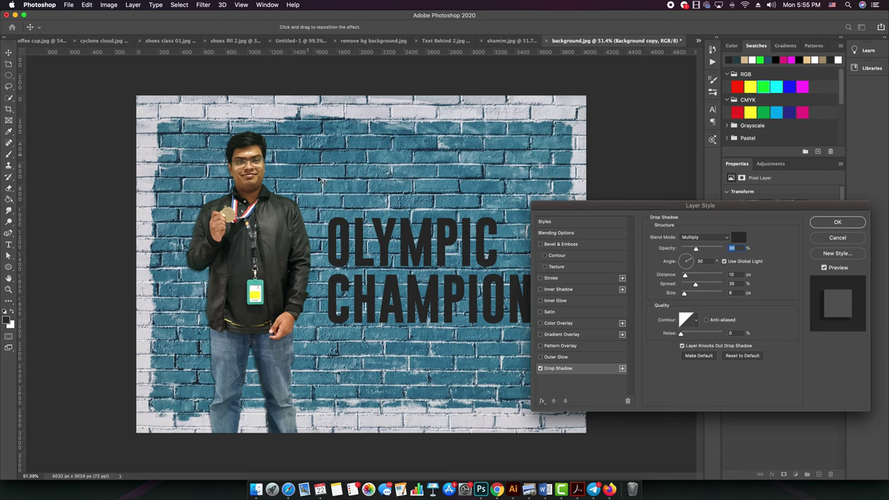
pyautogui.click(686, 260)
pyautogui.moveTo(686, 260); pyautogui.dragTo(679, 271)
pyautogui.press('Tab')
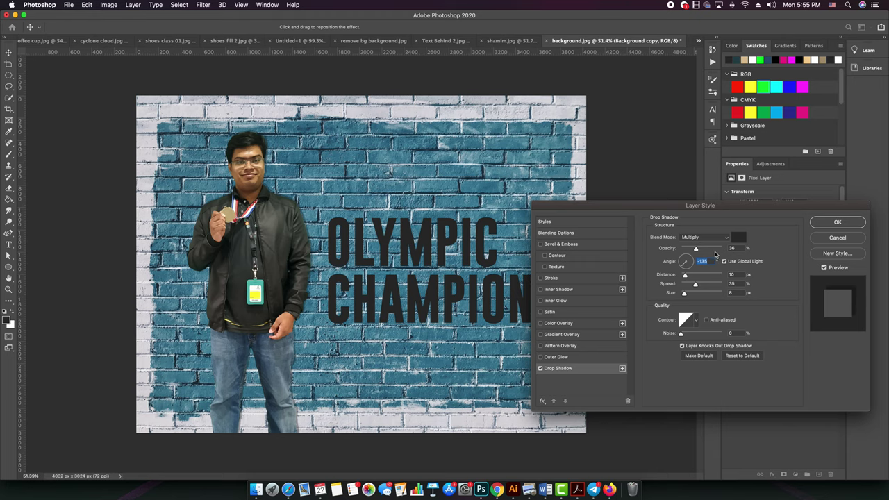
pyautogui.moveTo(685, 276)
pyautogui.mouseDown()
pyautogui.moveTo(687, 295)
pyautogui.moveTo(704, 287)
pyautogui.moveTo(700, 277)
pyautogui.mouseUp()
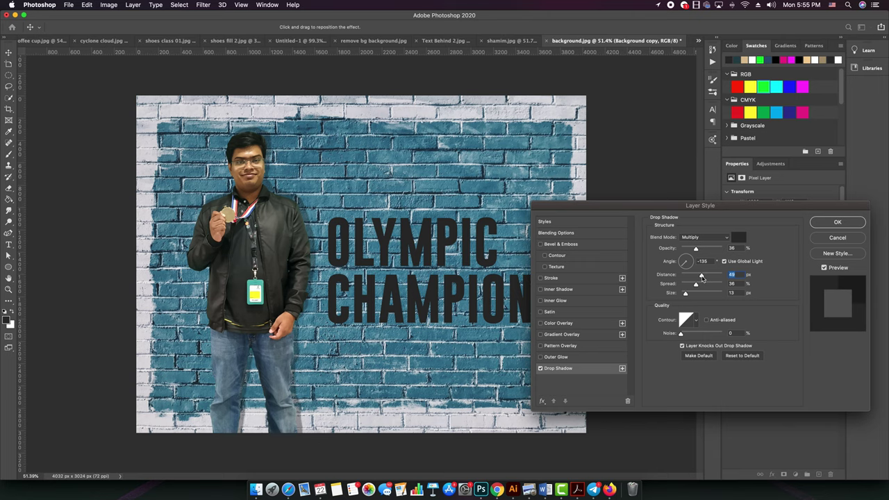
pyautogui.moveTo(695, 248); pyautogui.dragTo(692, 252)
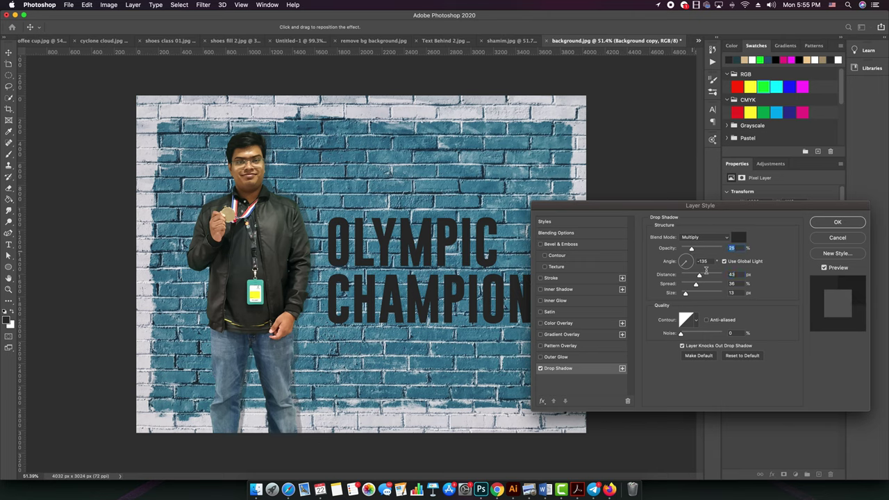
pyautogui.moveTo(696, 285)
pyautogui.mouseDown()
pyautogui.moveTo(708, 287)
pyautogui.moveTo(708, 279)
pyautogui.mouseUp()
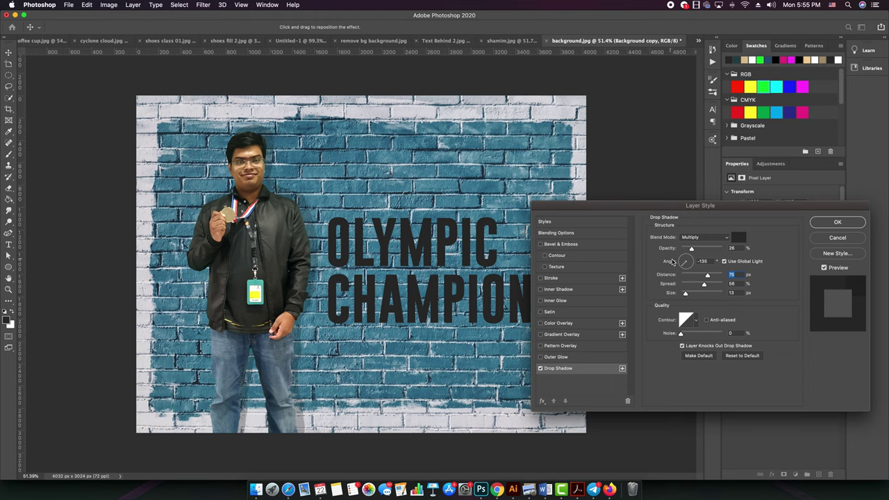
pyautogui.moveTo(706, 277); pyautogui.dragTo(707, 278)
pyautogui.click(833, 223)
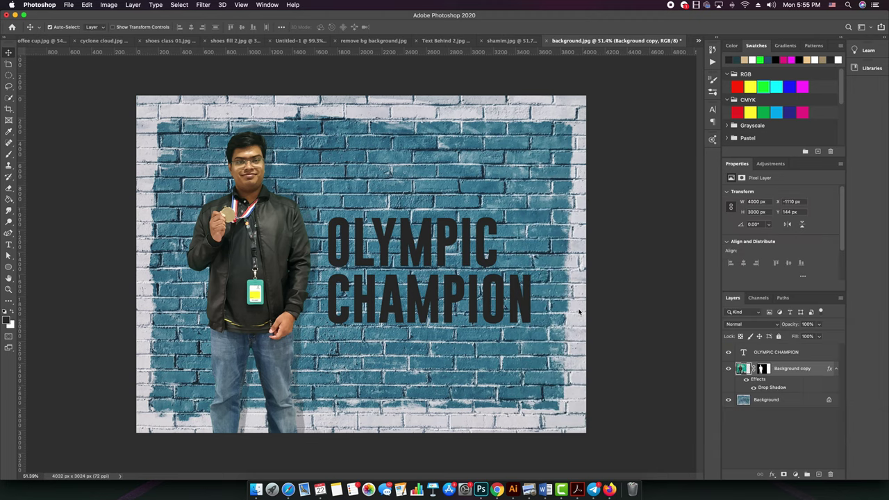
pyautogui.click(386, 247)
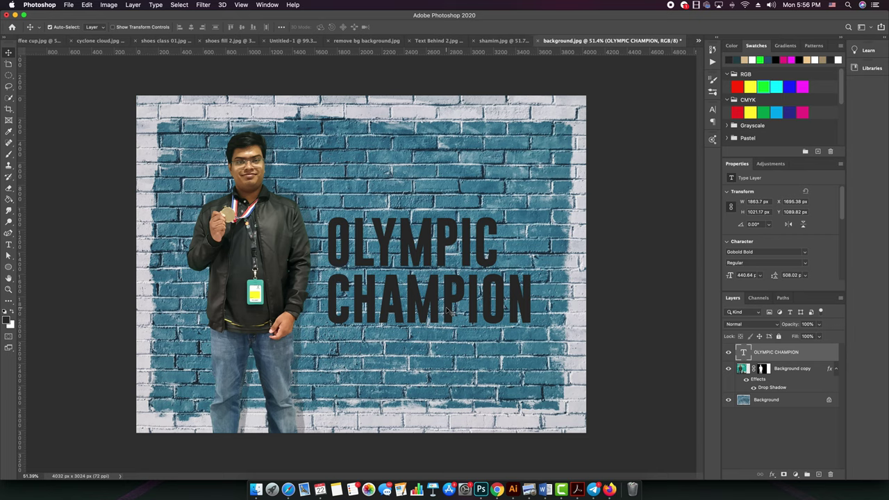
# - Nudge the OLYMPIC CHAMPION text left and set its blend mode to Overlay
pyautogui.moveTo(446, 310); pyautogui.dragTo(441, 309)
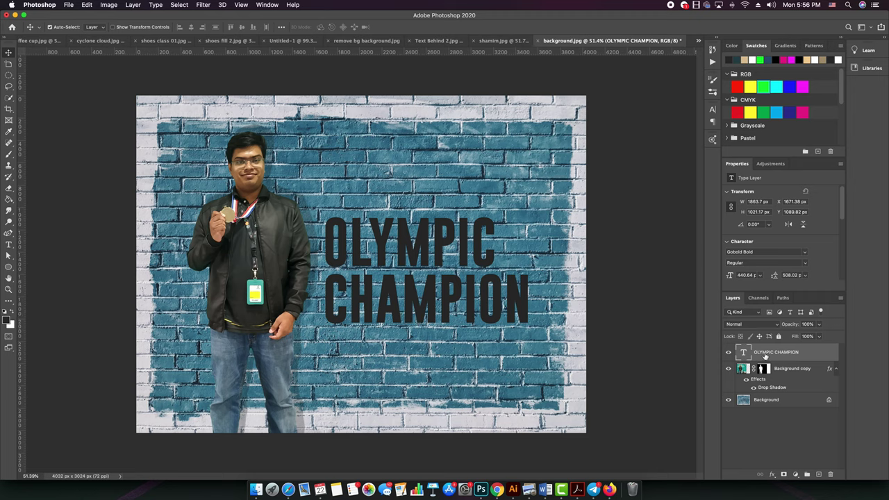
pyautogui.click(747, 324)
pyautogui.press('Escape')
pyautogui.click(761, 326)
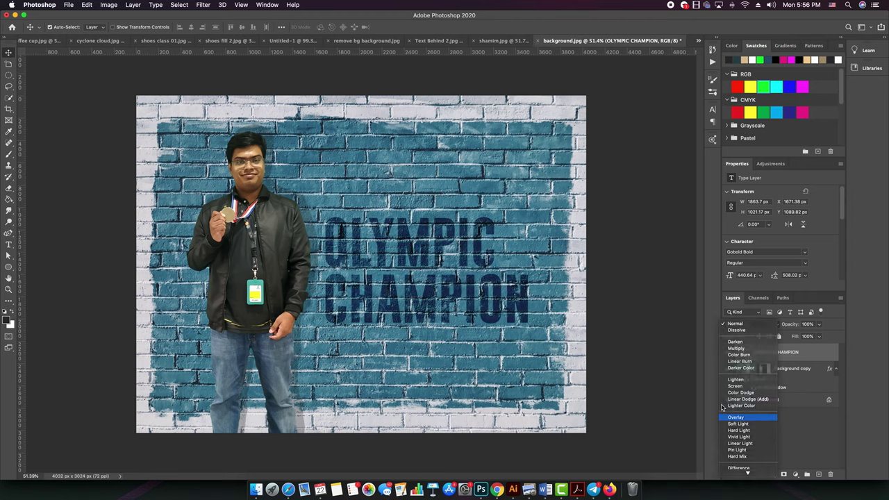
pyautogui.click(748, 418)
# - Scale the text up to about 107%, then select the man's layer
pyautogui.press('super+t')
pyautogui.moveTo(532, 335); pyautogui.dragTo(536, 343)
pyautogui.press('Return')
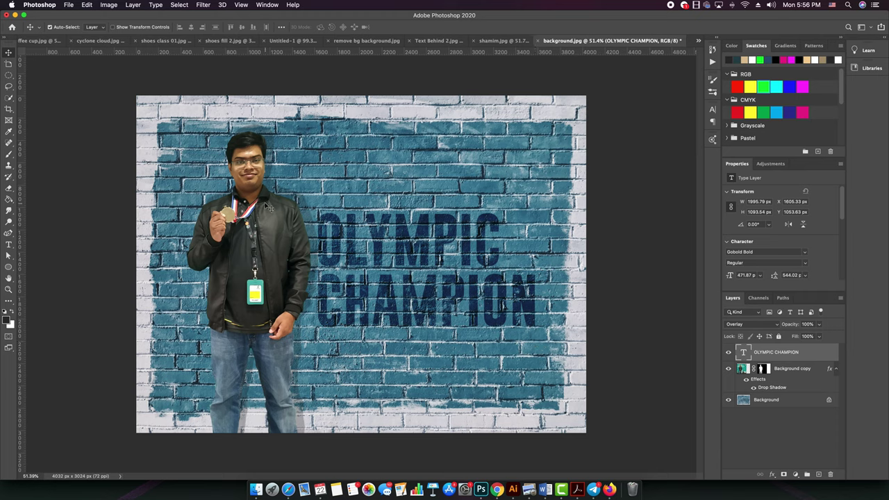
pyautogui.click(268, 212)
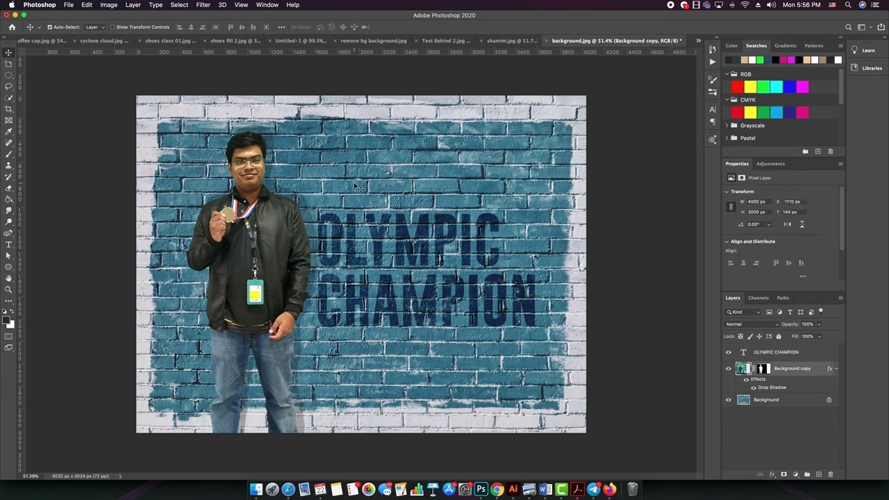
pyautogui.click(330, 208)
pyautogui.click(272, 236)
# - Edit the man's drop shadow: new angle, distance 34 px, spread 41%, size 24 px
pyautogui.click(440, 170)
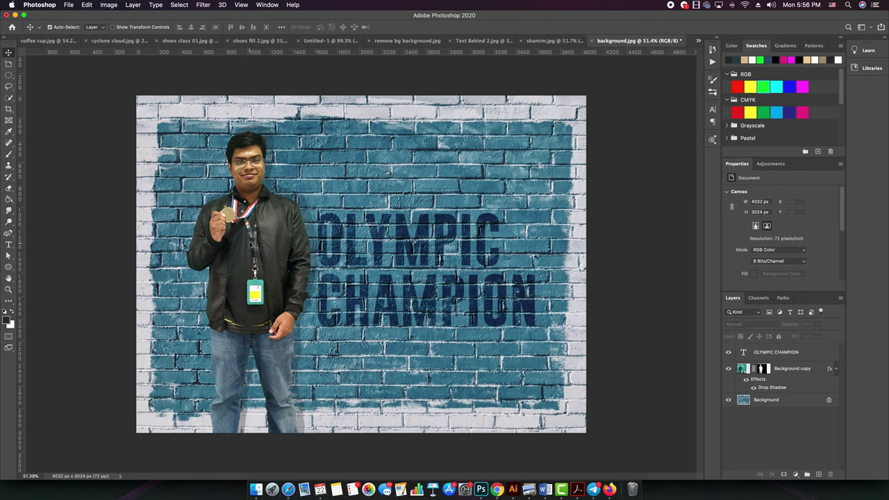
pyautogui.click(281, 249)
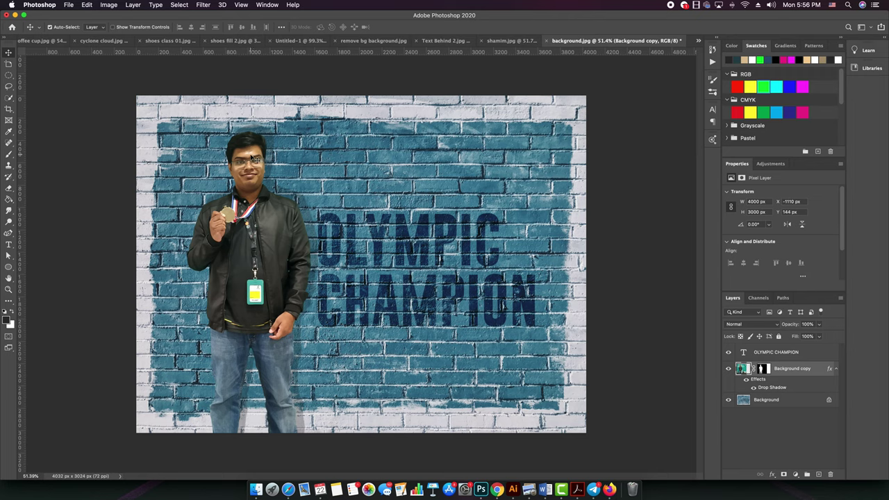
pyautogui.press('super+d')
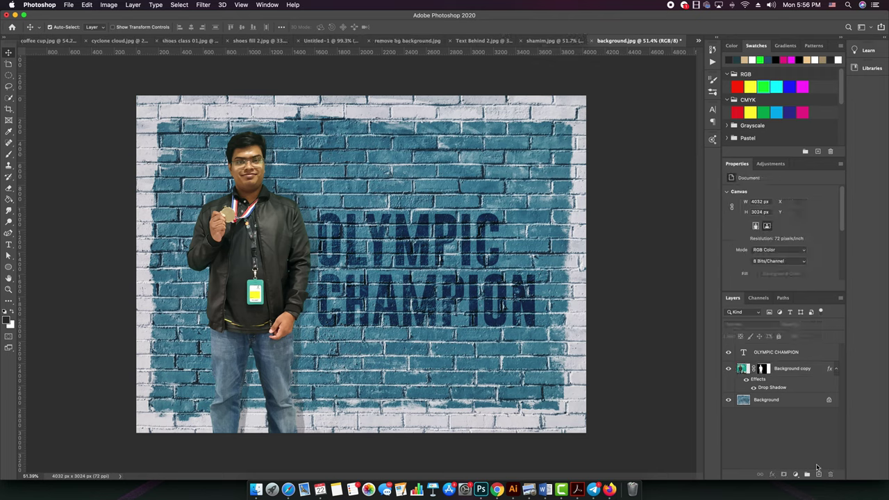
pyautogui.doubleClick(772, 387)
pyautogui.moveTo(695, 272); pyautogui.dragTo(693, 271)
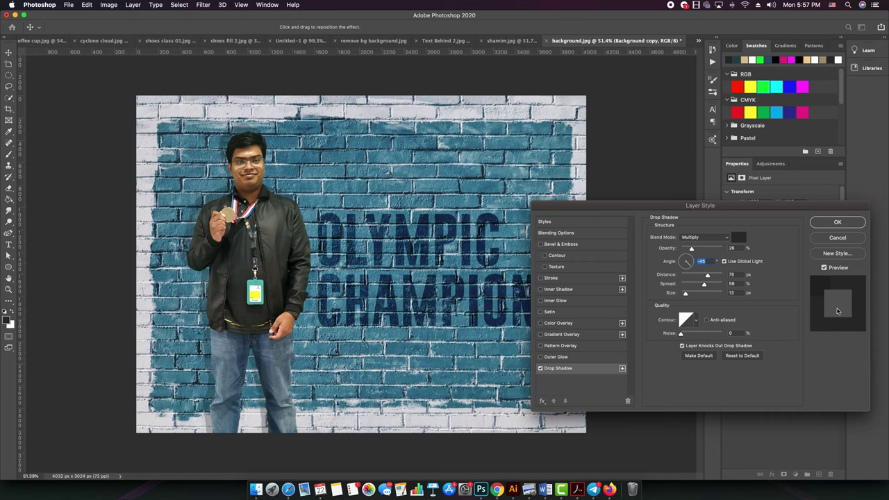
pyautogui.moveTo(705, 276); pyautogui.dragTo(687, 294)
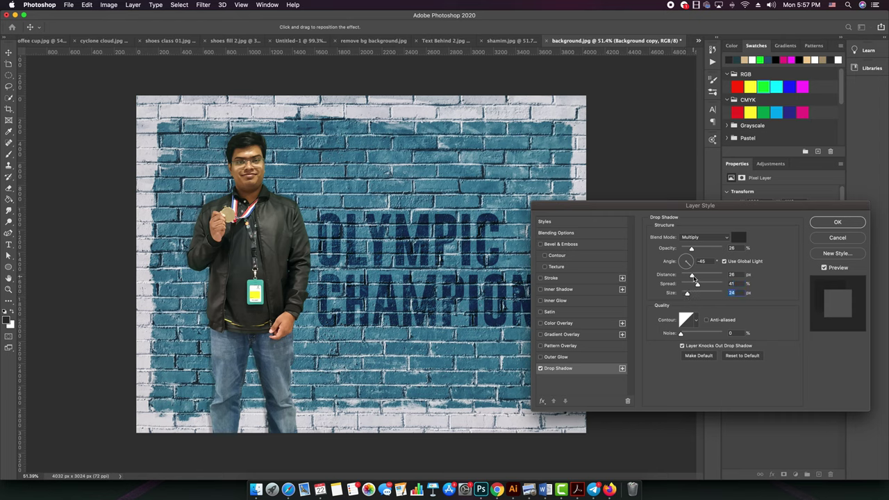
pyautogui.moveTo(697, 277); pyautogui.dragTo(695, 276)
pyautogui.click(836, 222)
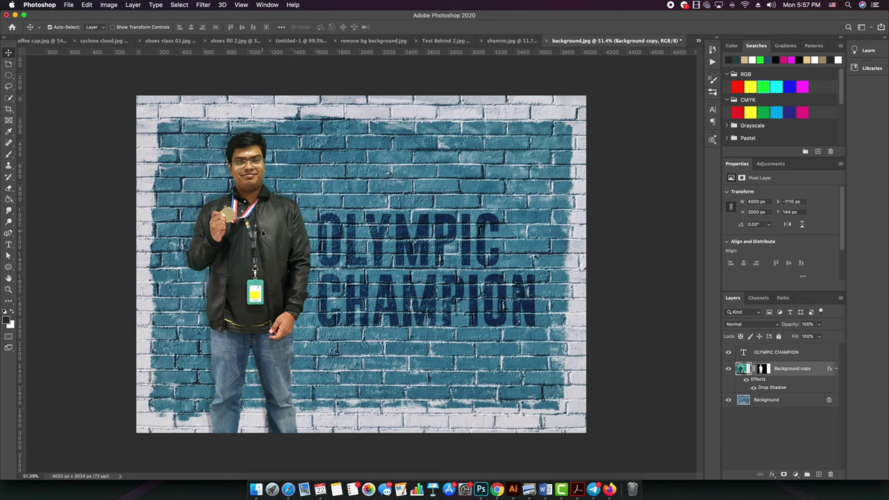
pyautogui.click(768, 164)
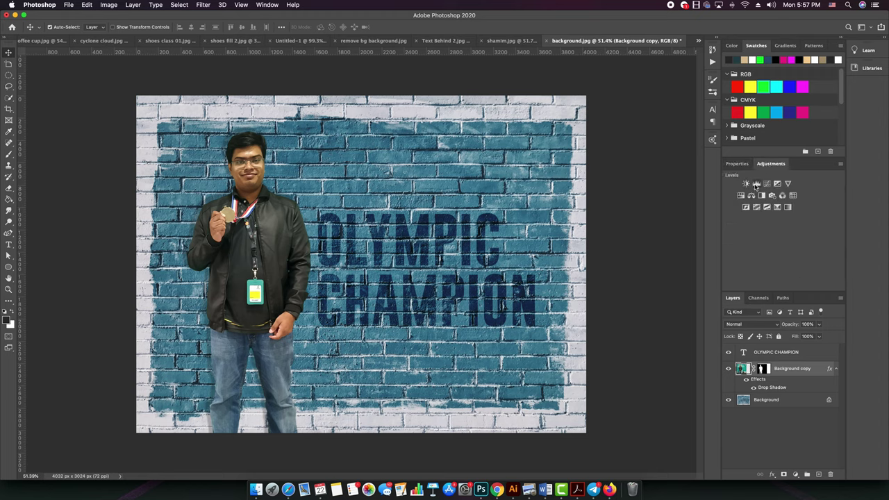
# - Add Levels 1 clipped to the man's layer, with midtones darkened to about 0.89
pyautogui.click(757, 185)
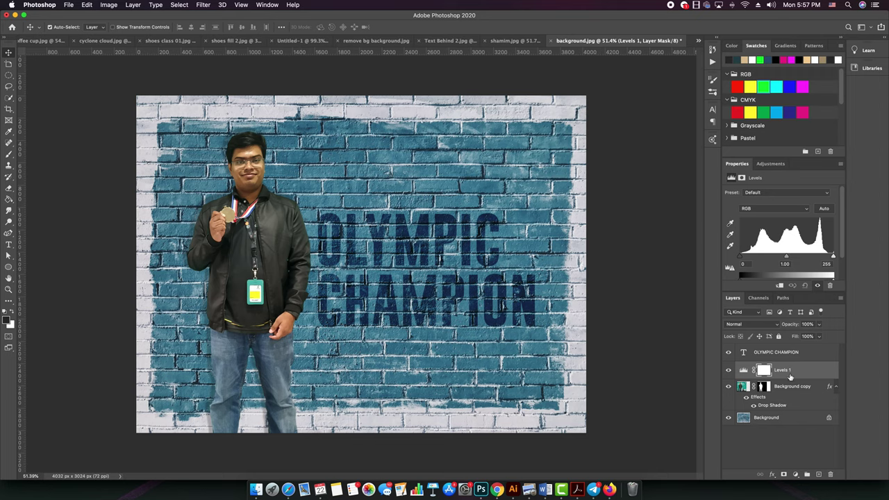
pyautogui.click(779, 286)
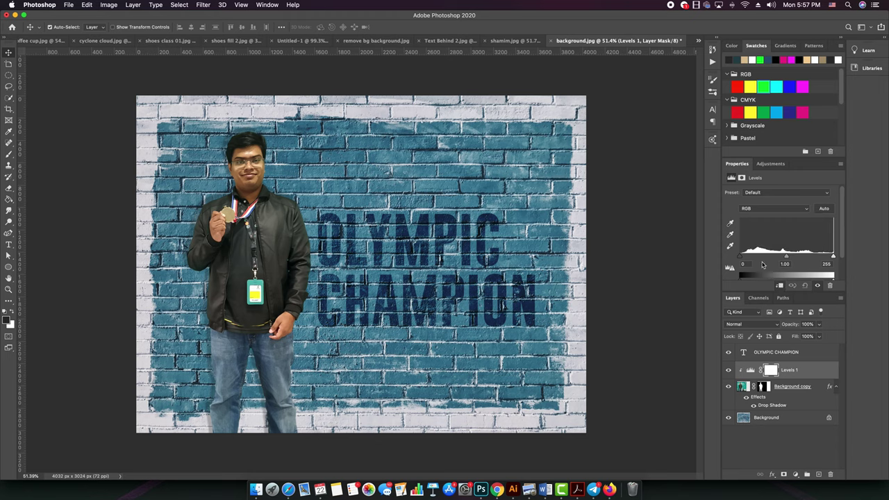
pyautogui.moveTo(786, 258); pyautogui.dragTo(785, 259)
pyautogui.moveTo(786, 258)
pyautogui.mouseDown()
pyautogui.moveTo(777, 259)
pyautogui.moveTo(790, 258)
pyautogui.mouseUp()
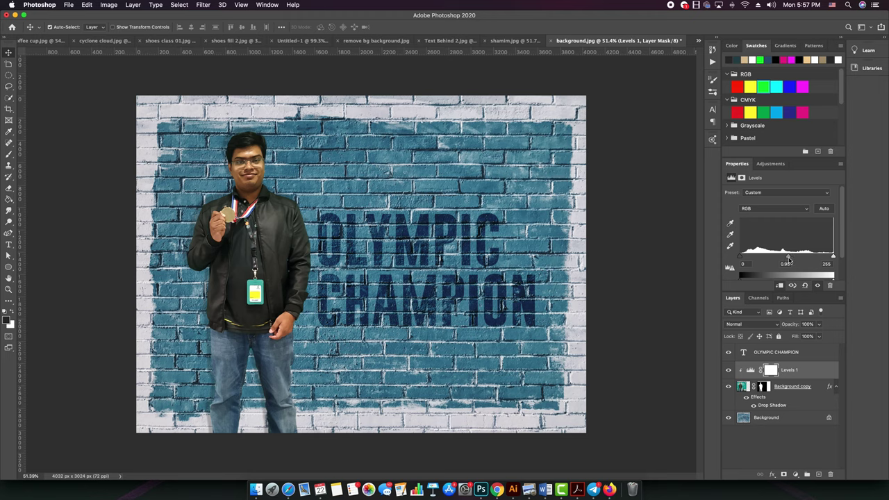
pyautogui.moveTo(789, 259); pyautogui.dragTo(788, 258)
pyautogui.click(634, 289)
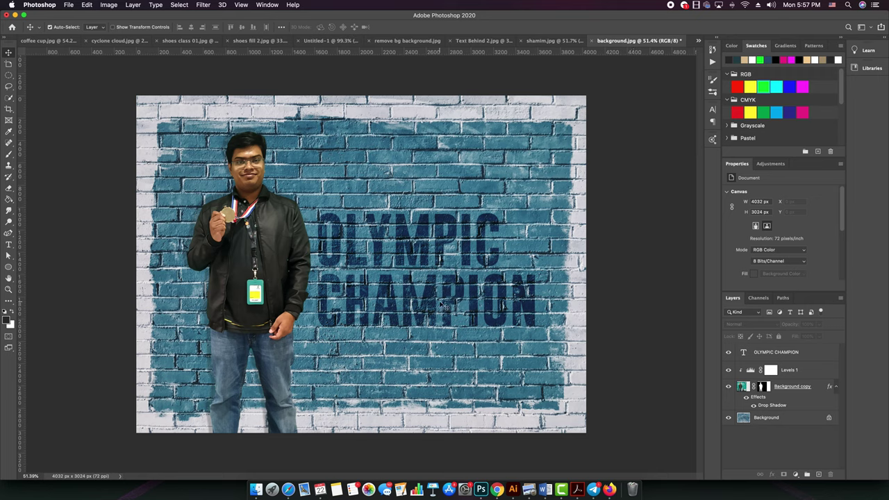
pyautogui.click(281, 236)
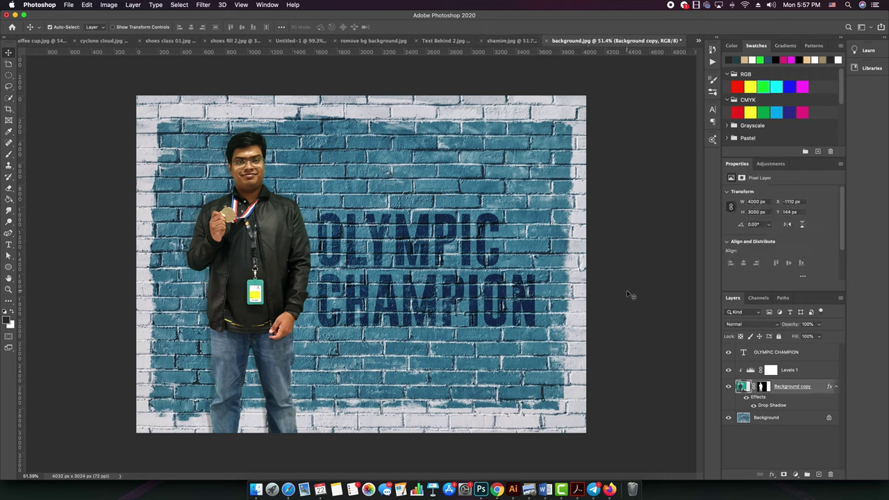
# - Add a Stroke effect to the man's layer and set its colour to white
pyautogui.click(771, 475)
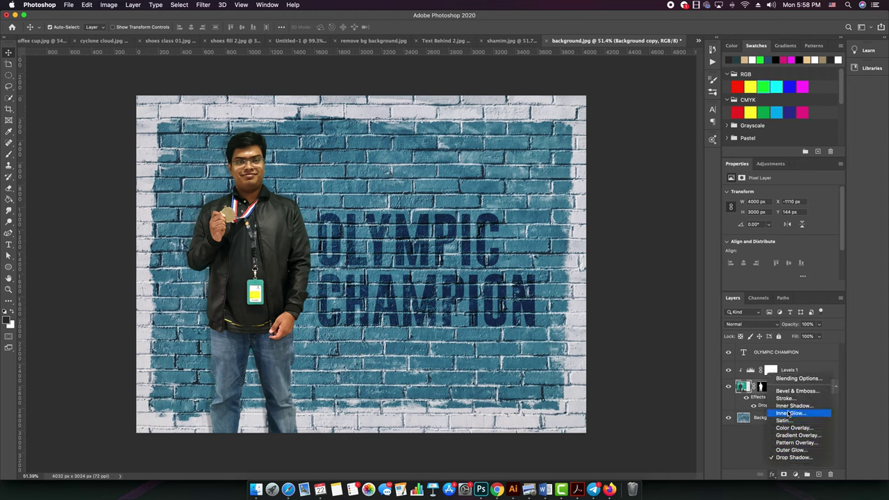
pyautogui.click(785, 399)
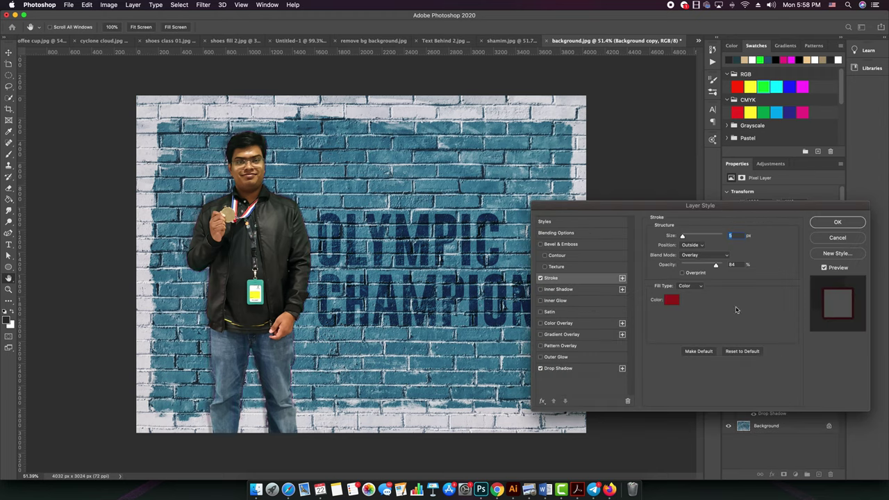
pyautogui.click(836, 238)
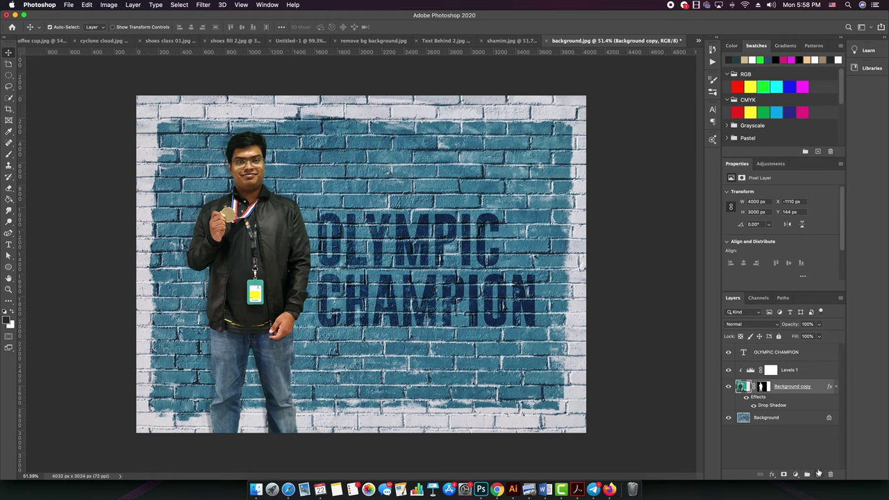
pyautogui.click(771, 475)
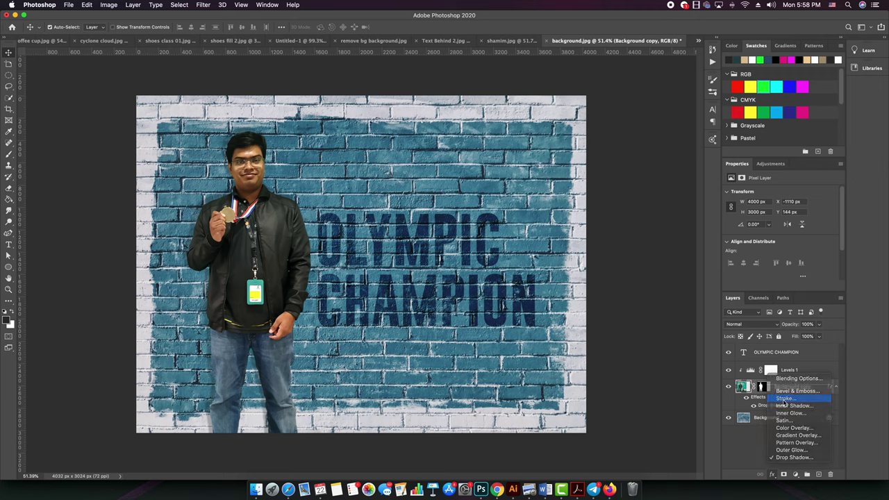
pyautogui.click(787, 398)
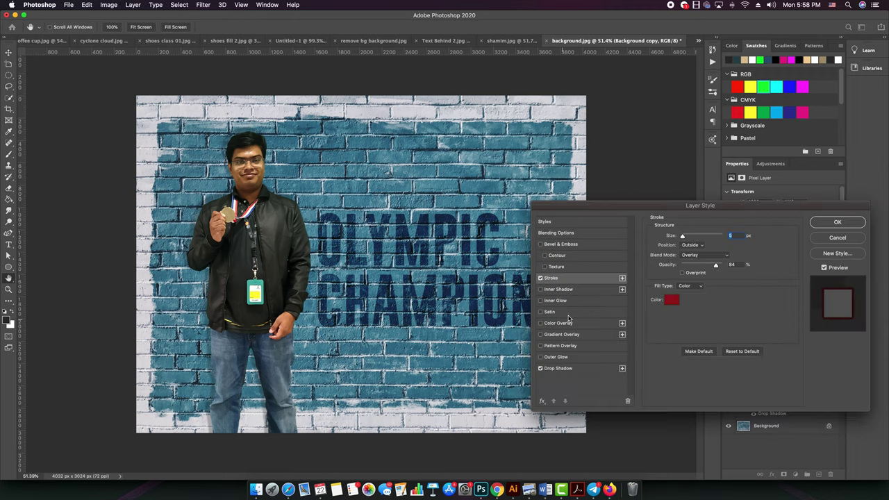
pyautogui.click(670, 303)
pyautogui.moveTo(531, 357); pyautogui.dragTo(423, 340)
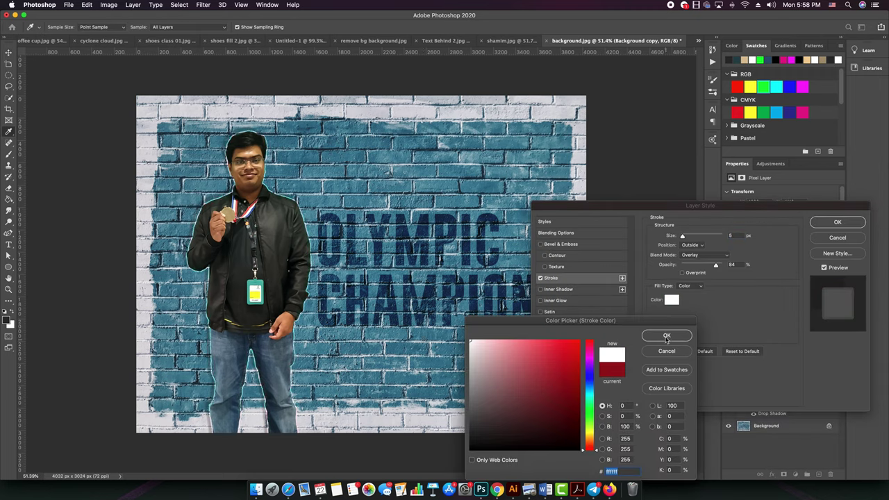
pyautogui.click(666, 337)
# - Thicken the stroke, keep it Outside, switch its blending to Overlay, and apply it
pyautogui.moveTo(682, 237); pyautogui.dragTo(687, 237)
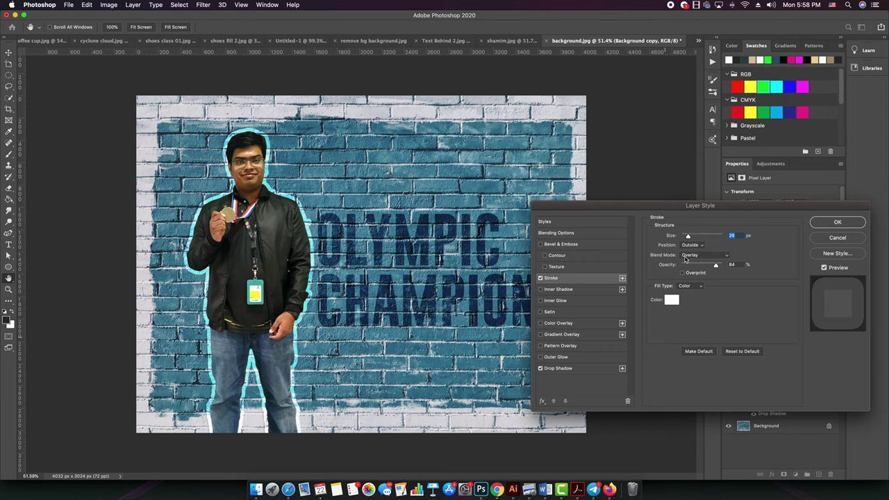
pyautogui.click(695, 246)
pyautogui.click(713, 246)
pyautogui.click(699, 257)
pyautogui.click(690, 162)
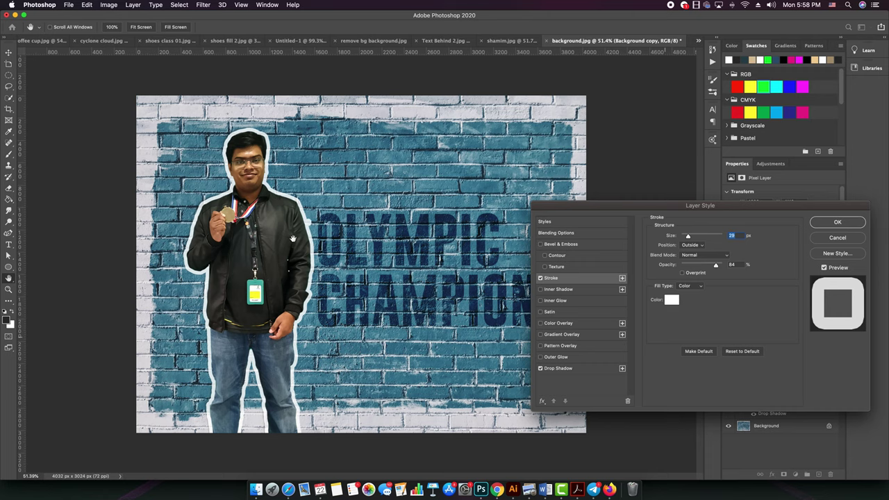
pyautogui.click(720, 257)
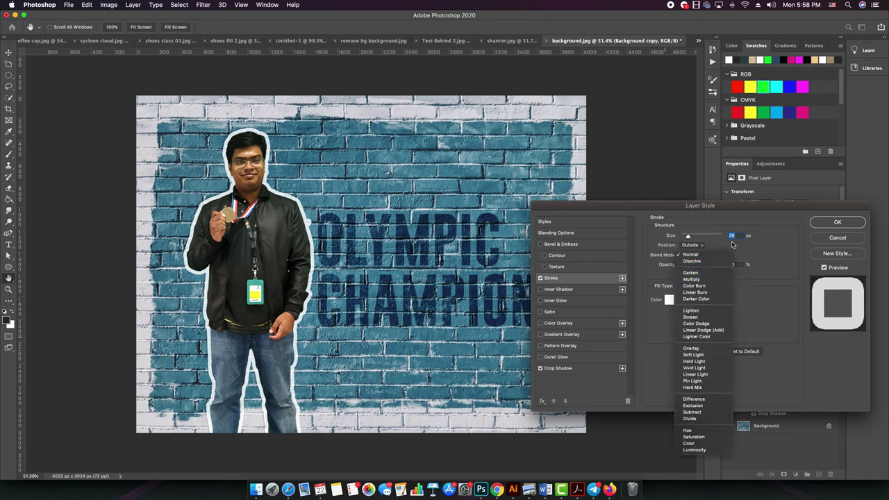
pyautogui.click(732, 243)
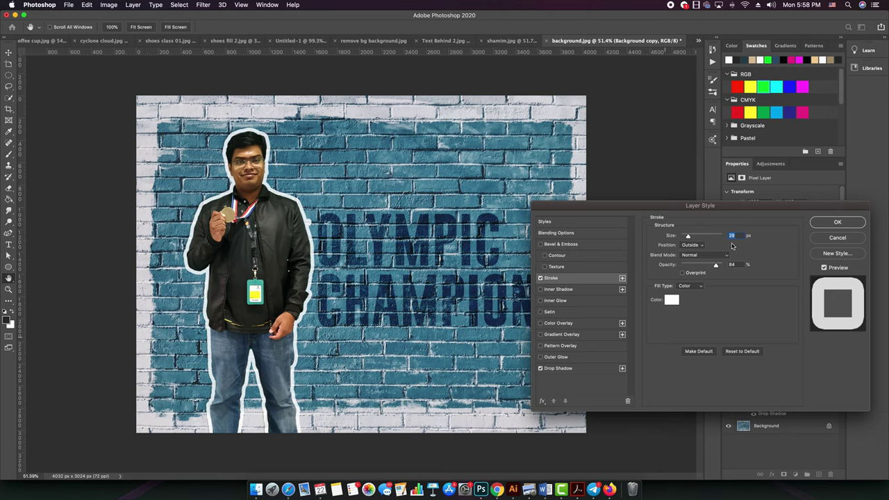
pyautogui.click(698, 257)
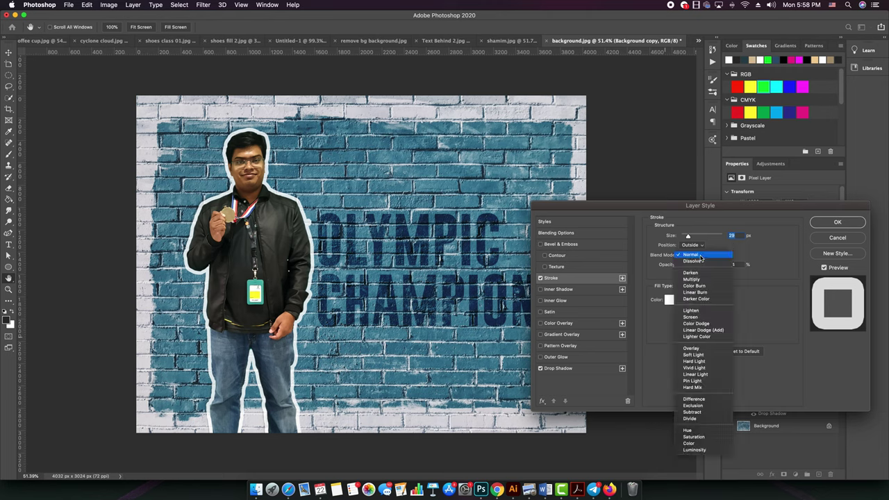
pyautogui.click(691, 349)
pyautogui.click(837, 221)
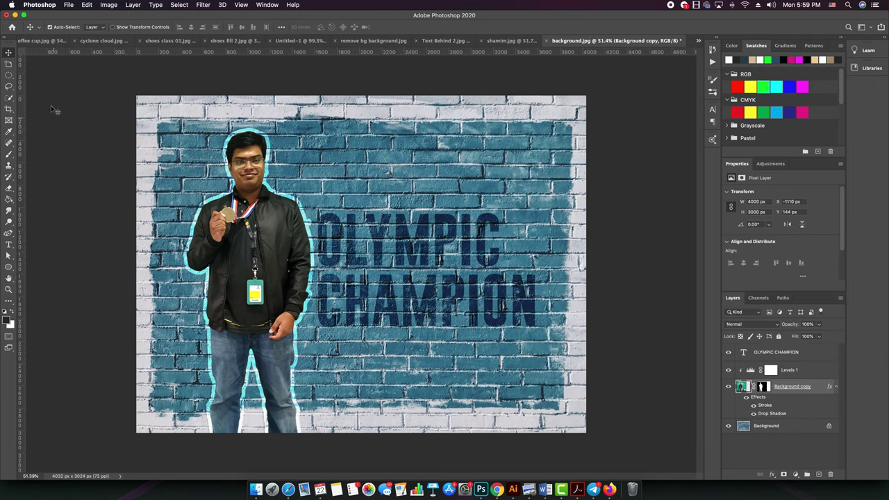